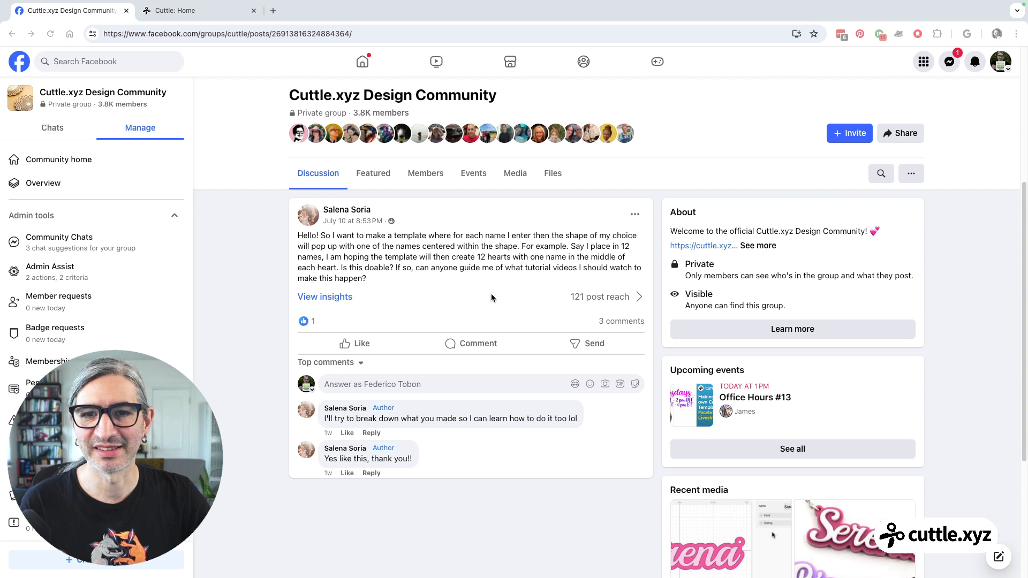
# Switch from the Facebook group post to the Cuttle dashboard and create a new blank project.
pyautogui.scroll(-1, 487, 297)
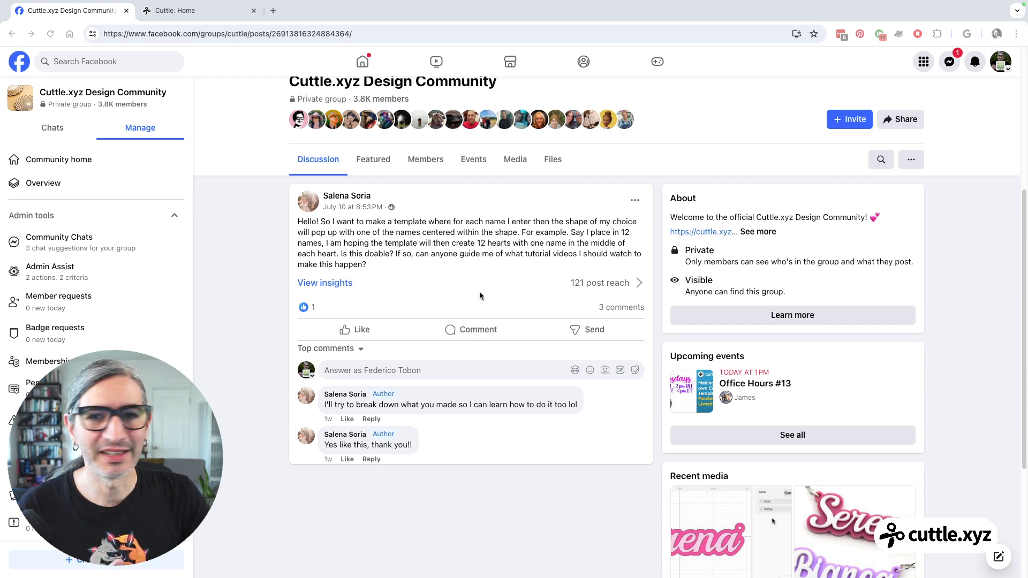
pyautogui.scroll(-1, 480, 293)
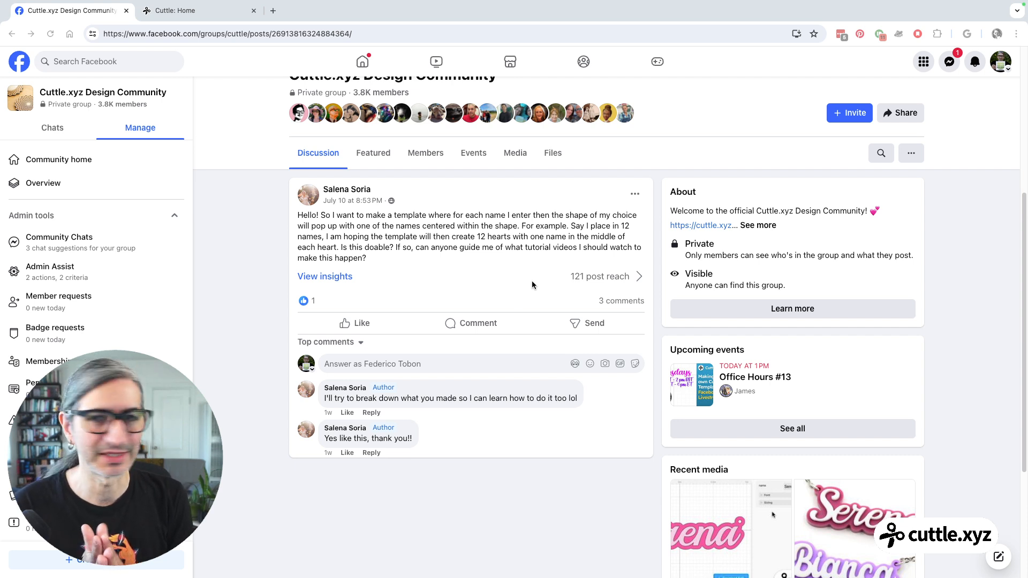
pyautogui.click(214, 12)
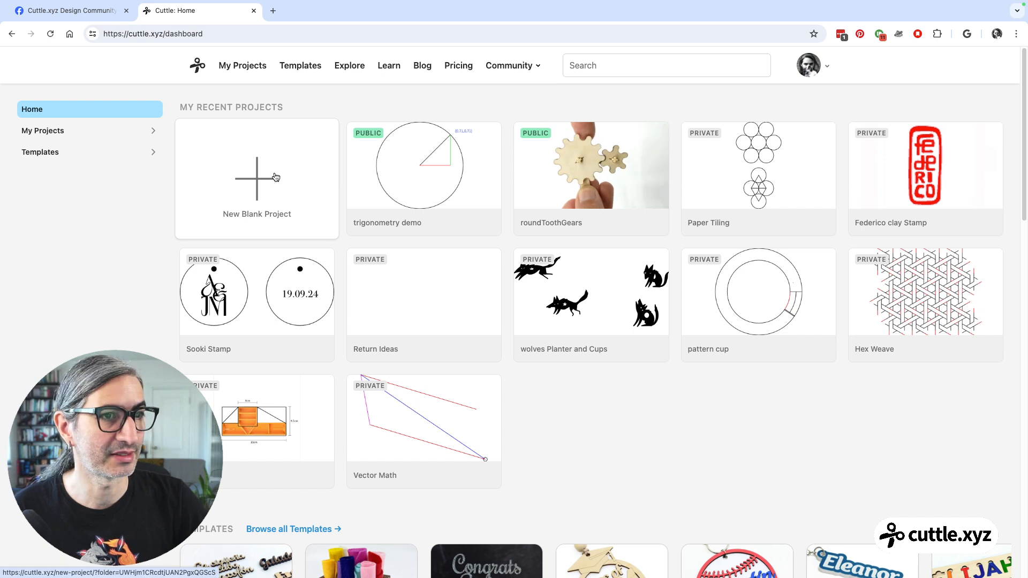
pyautogui.click(266, 187)
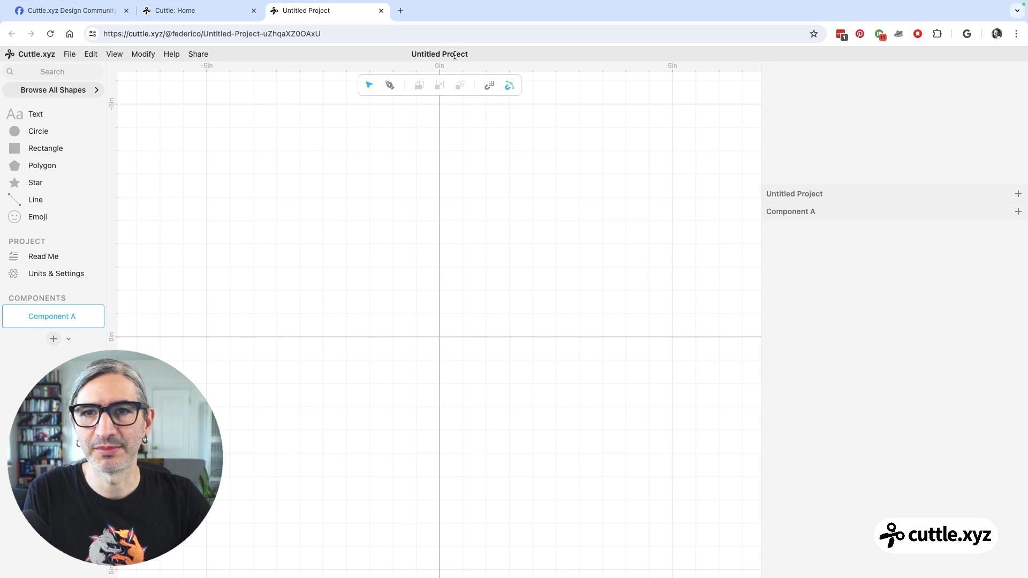
# Rename the project as "Names in Shapes".
pyautogui.click(455, 55)
pyautogui.write('Names in Shapes')
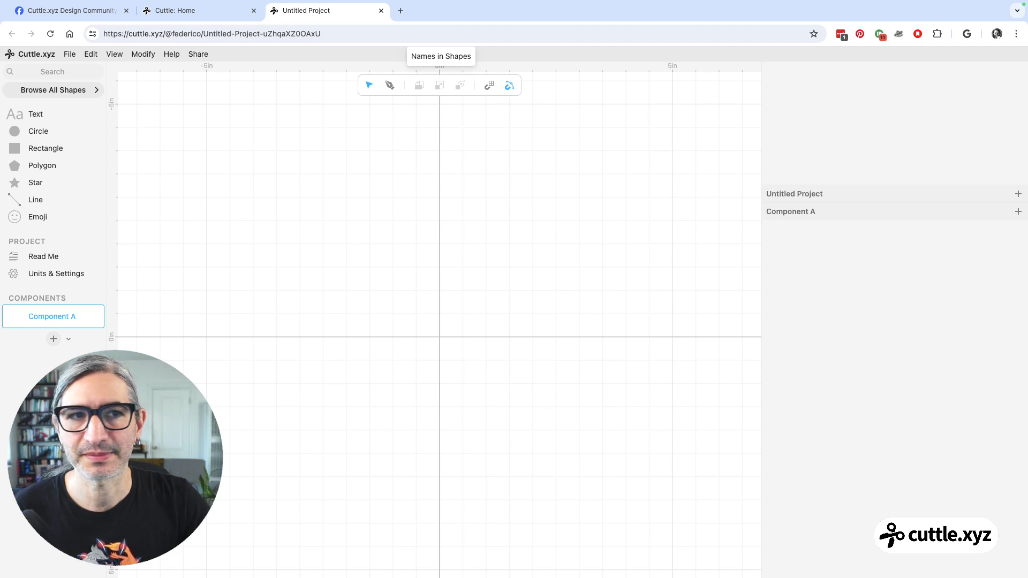
pyautogui.click(516, 191)
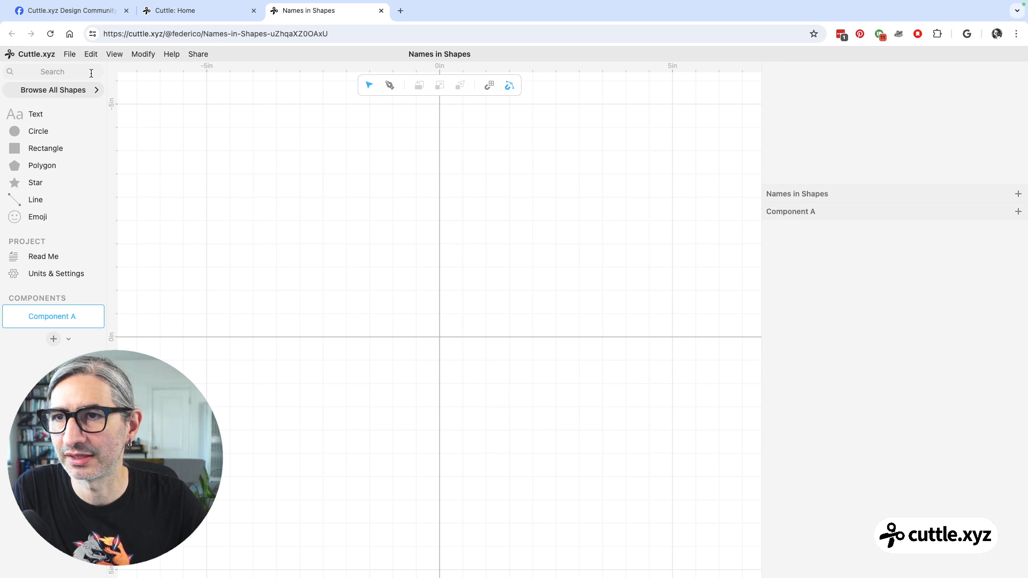
# Rename Component A as "Shape".
pyautogui.click(64, 315)
pyautogui.doubleClick(64, 315)
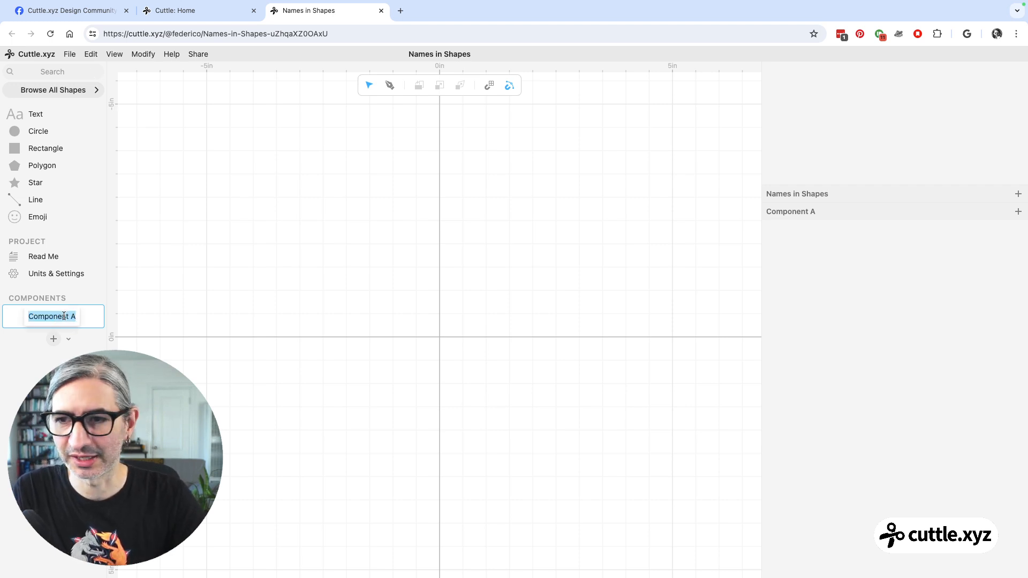
pyautogui.write('Shape')
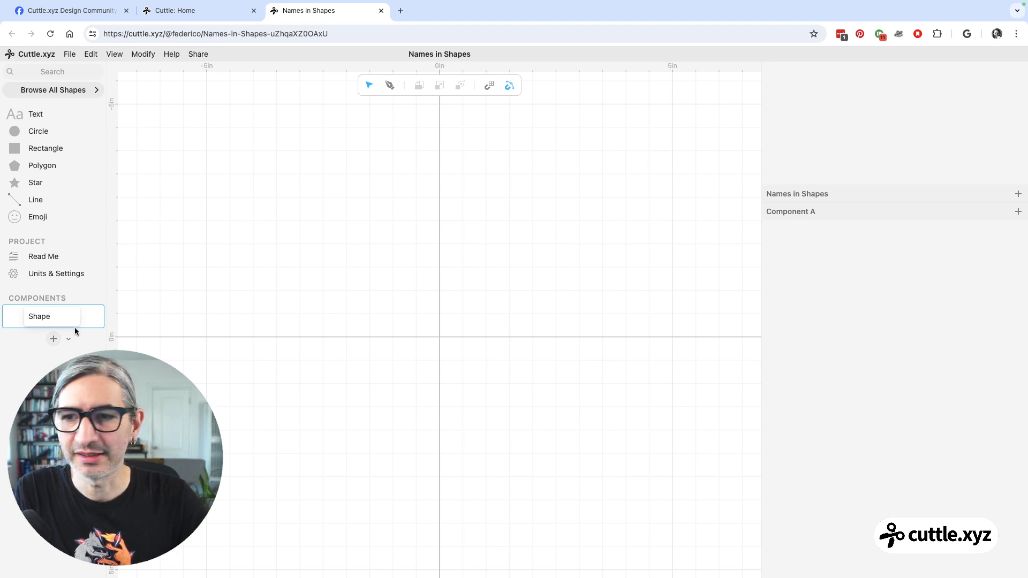
pyautogui.click(356, 313)
# Search the shape library for a heart and place the basic Heart shape at the canvas origin.
pyautogui.click(40, 73)
pyautogui.write('he')
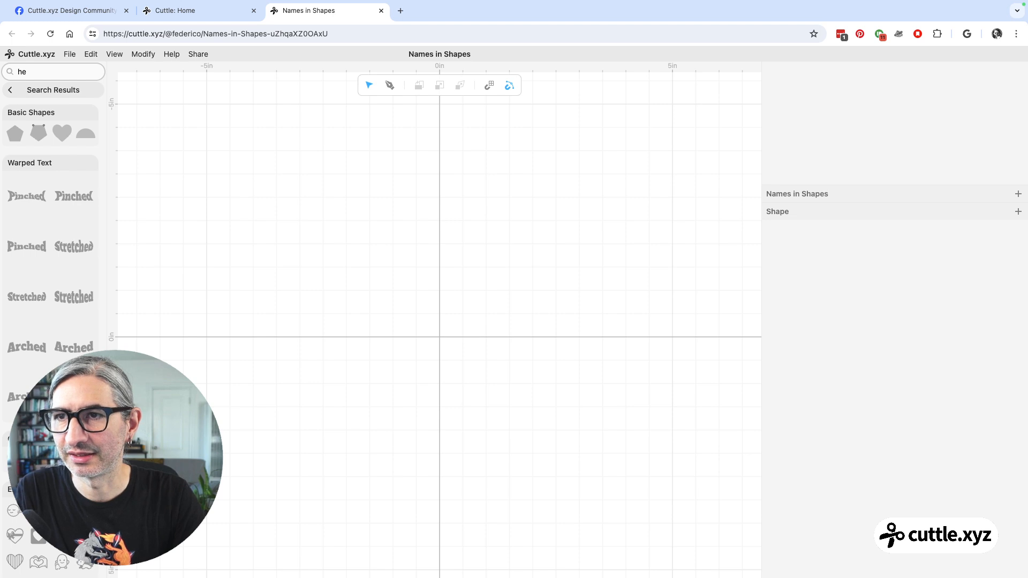
pyautogui.write('ar')
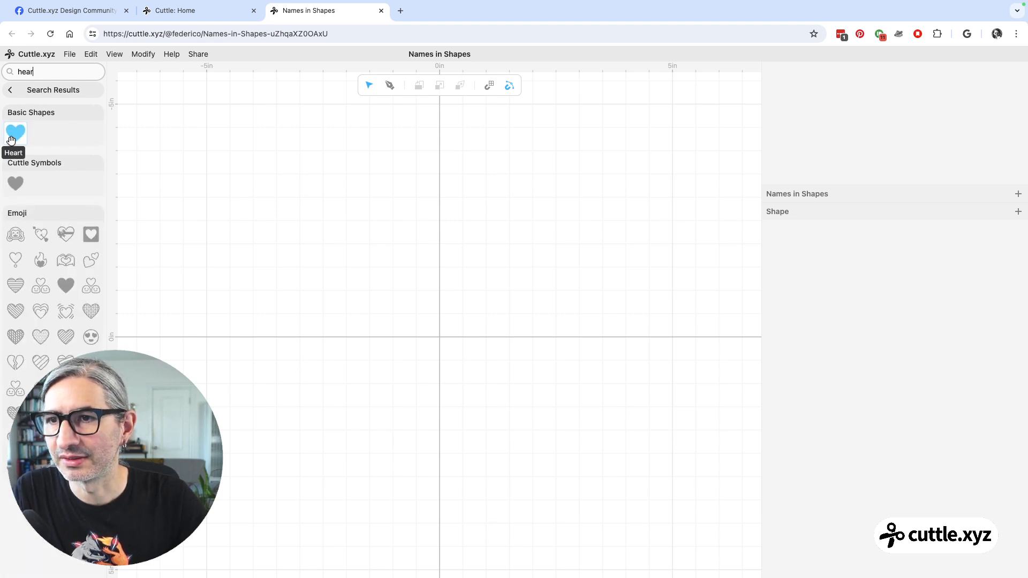
pyautogui.moveTo(15, 134); pyautogui.dragTo(440, 339)
pyautogui.click(507, 395)
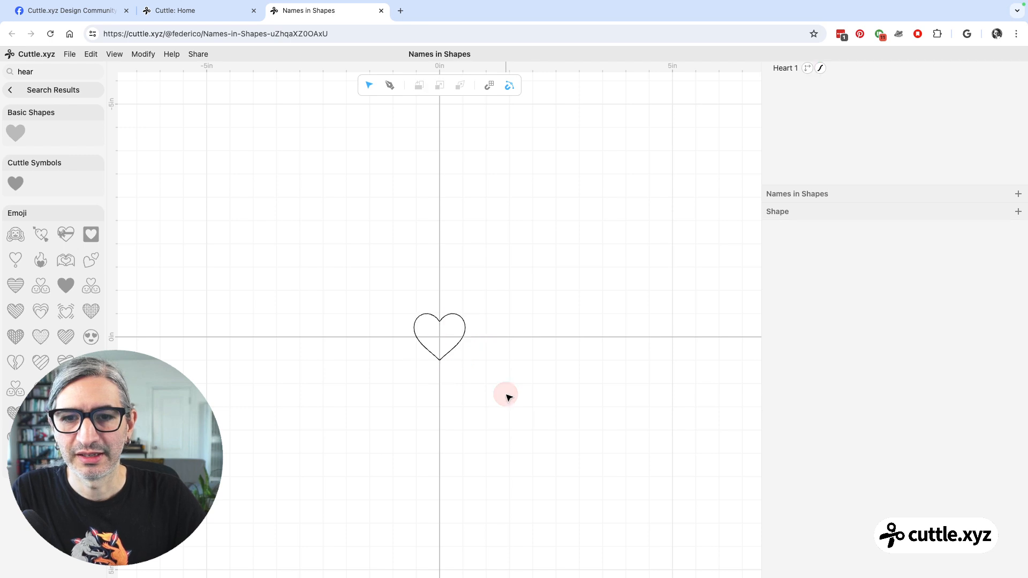
pyautogui.click(10, 90)
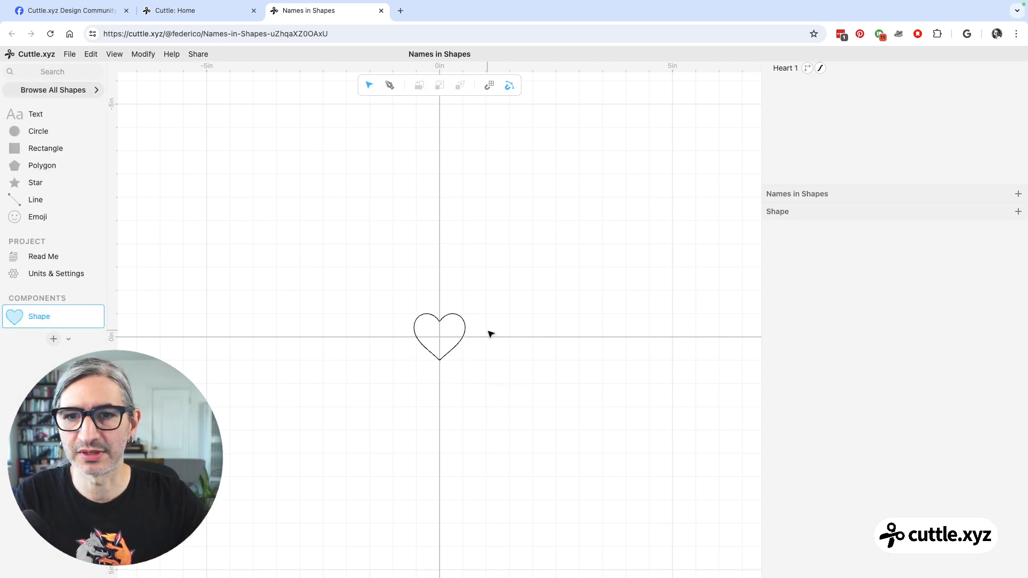
# Set the heart's width to 3 in.
pyautogui.scroll(5, 477, 371)
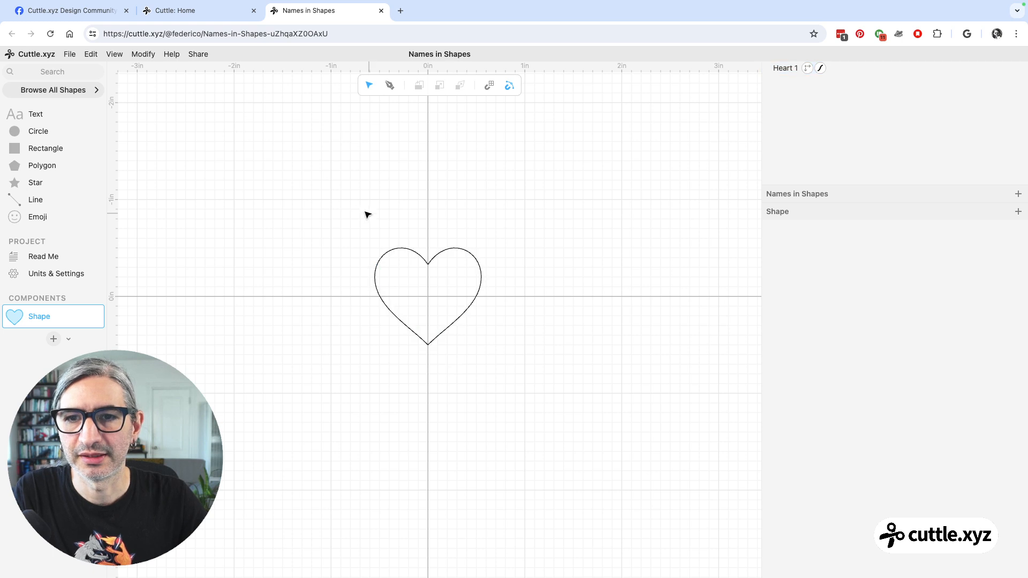
pyautogui.moveTo(328, 198); pyautogui.dragTo(511, 348)
pyautogui.click(430, 362)
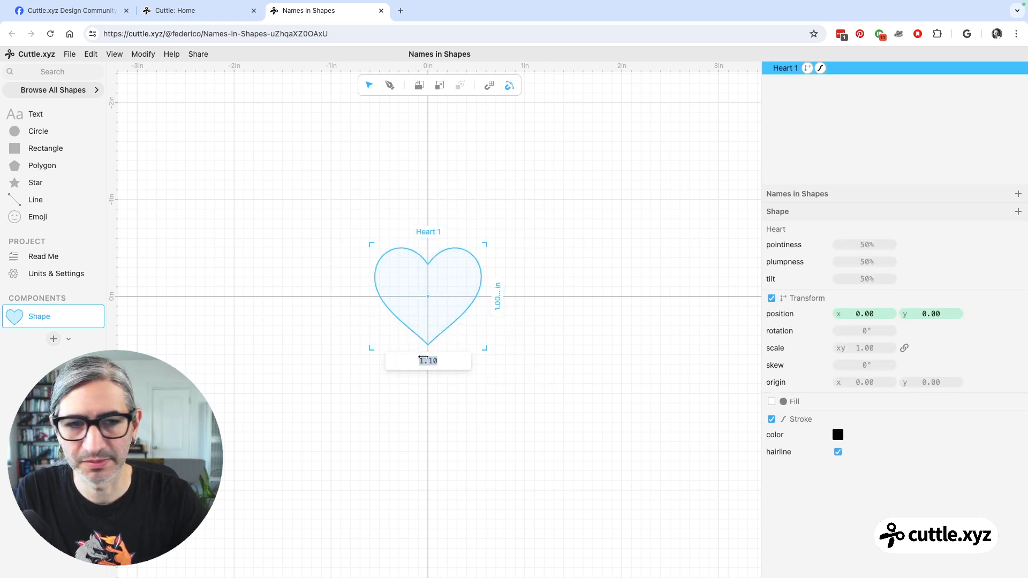
pyautogui.write('3')
pyautogui.press('Return')
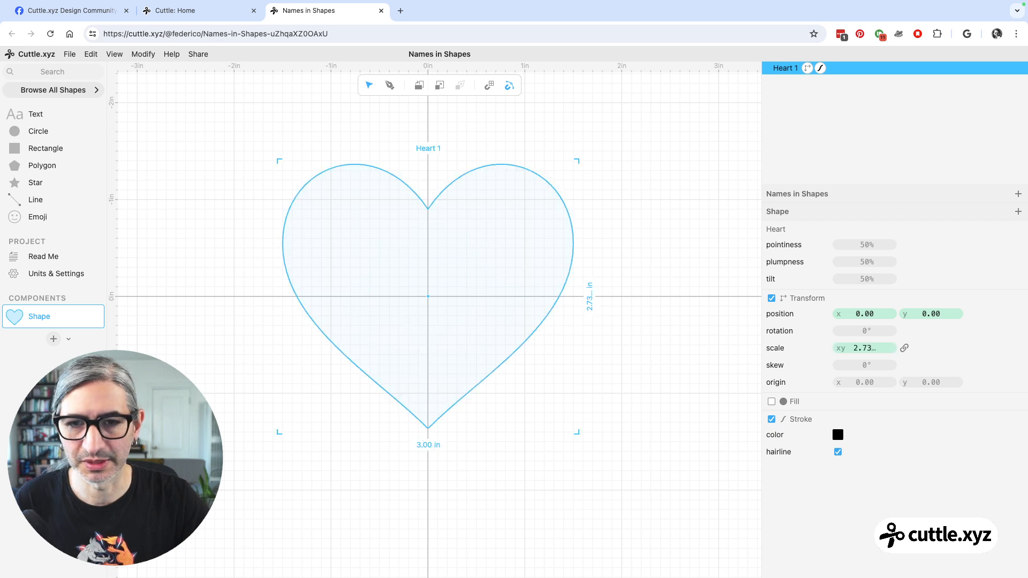
# Try out the heart's shape parameters with pointiness 79%, plumpness 60% and tilt 80%.
pyautogui.click(591, 401)
pyautogui.scroll(1, 591, 402)
pyautogui.moveTo(582, 382); pyautogui.dragTo(603, 403)
pyautogui.scroll(1, 604, 404)
pyautogui.moveTo(261, 146); pyautogui.dragTo(561, 445)
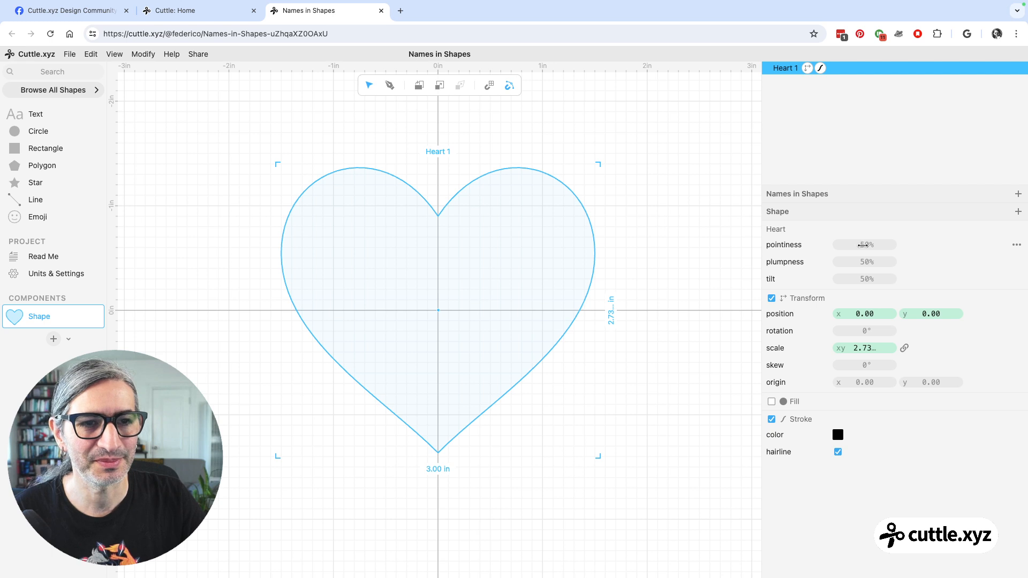
pyautogui.moveTo(863, 245); pyautogui.dragTo(922, 288)
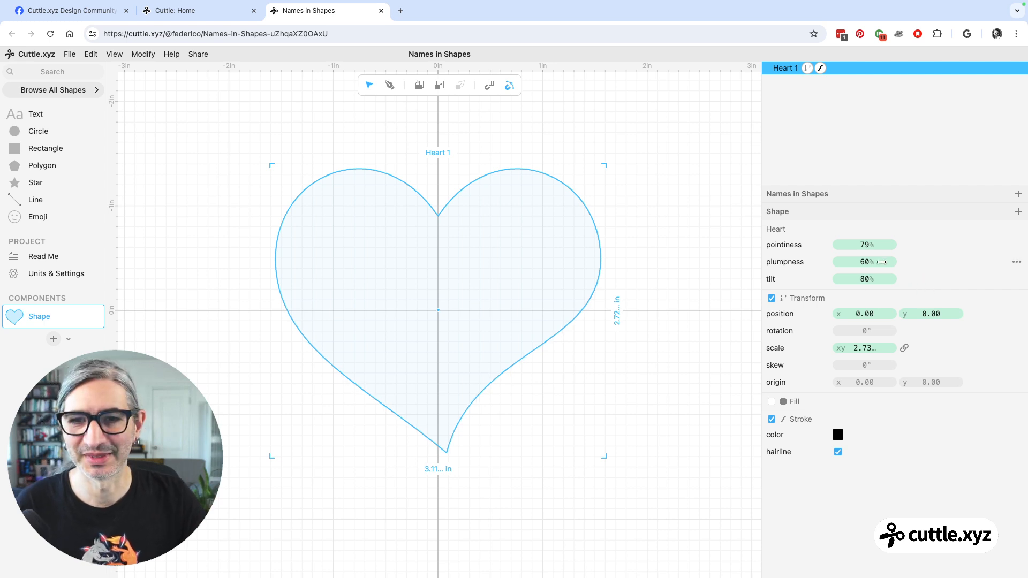
# Set the heart's pointiness back to 0.50.
pyautogui.click(865, 245)
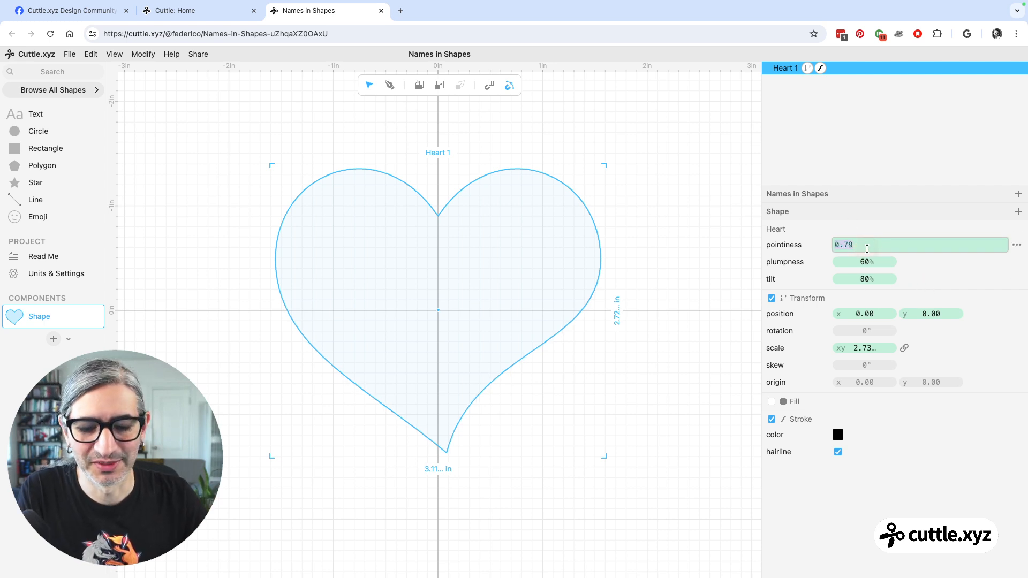
pyautogui.write('05')
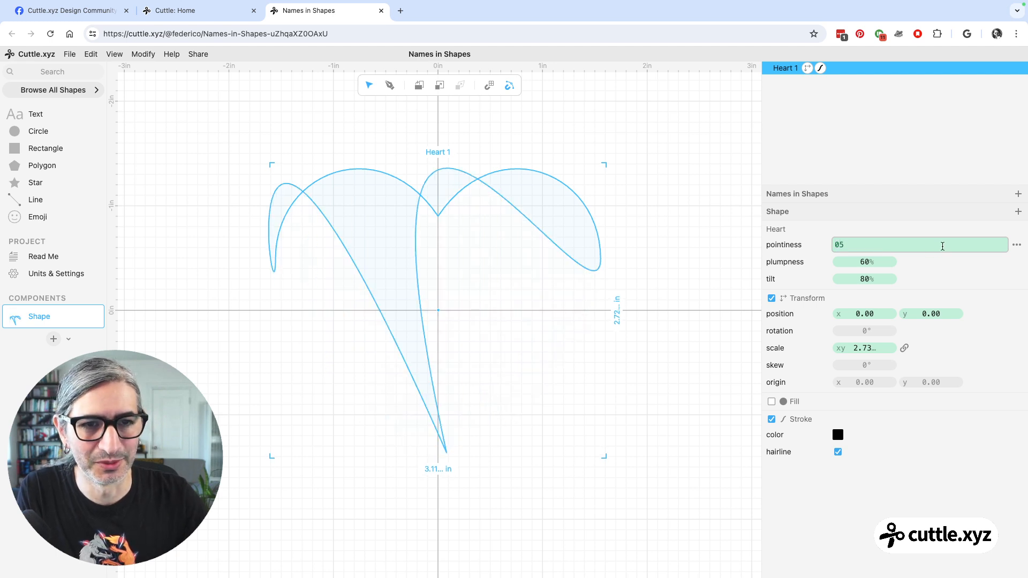
pyautogui.press('BackSpace')
pyautogui.write('.')
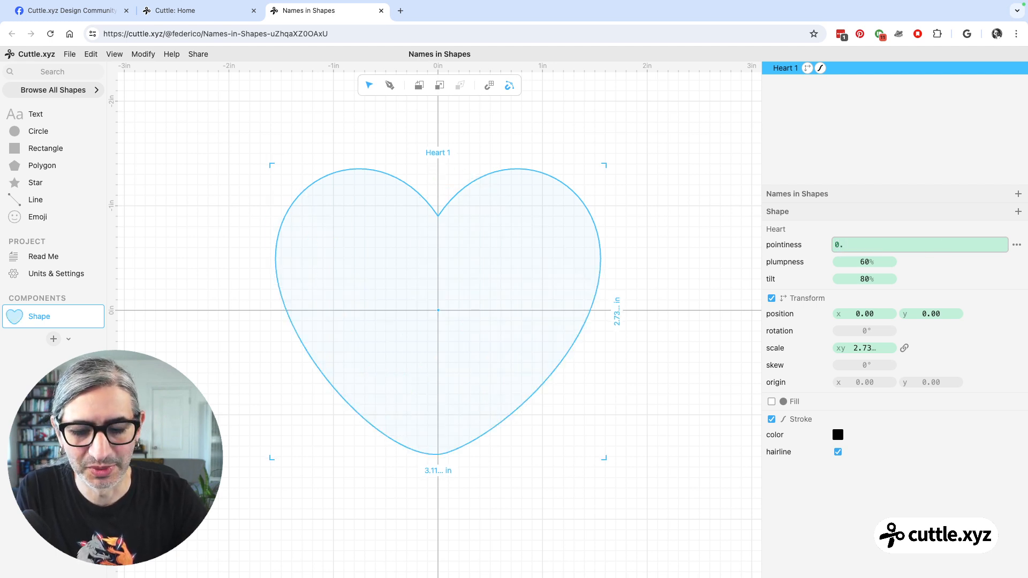
pyautogui.write('50')
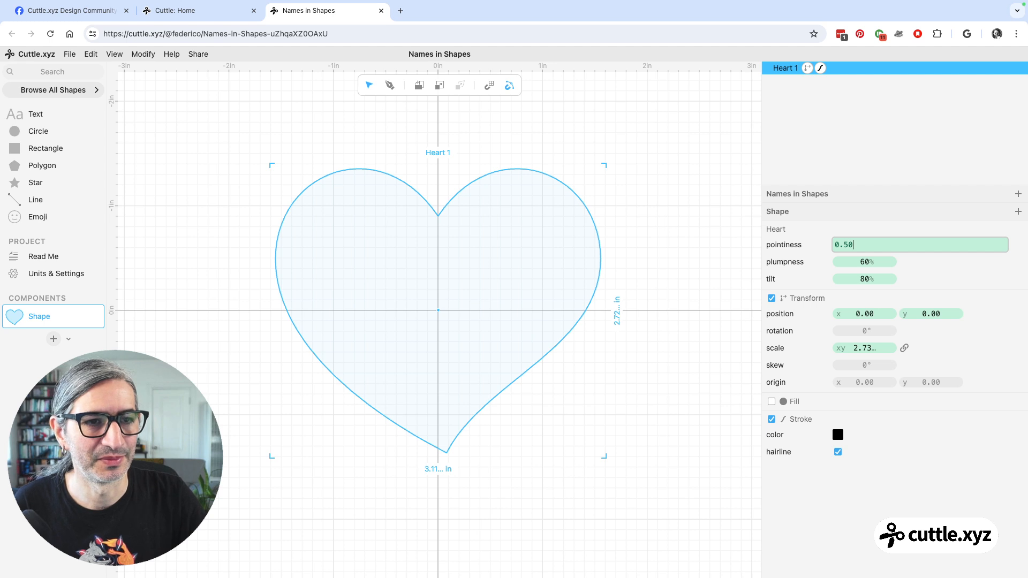
pyautogui.click(1018, 246)
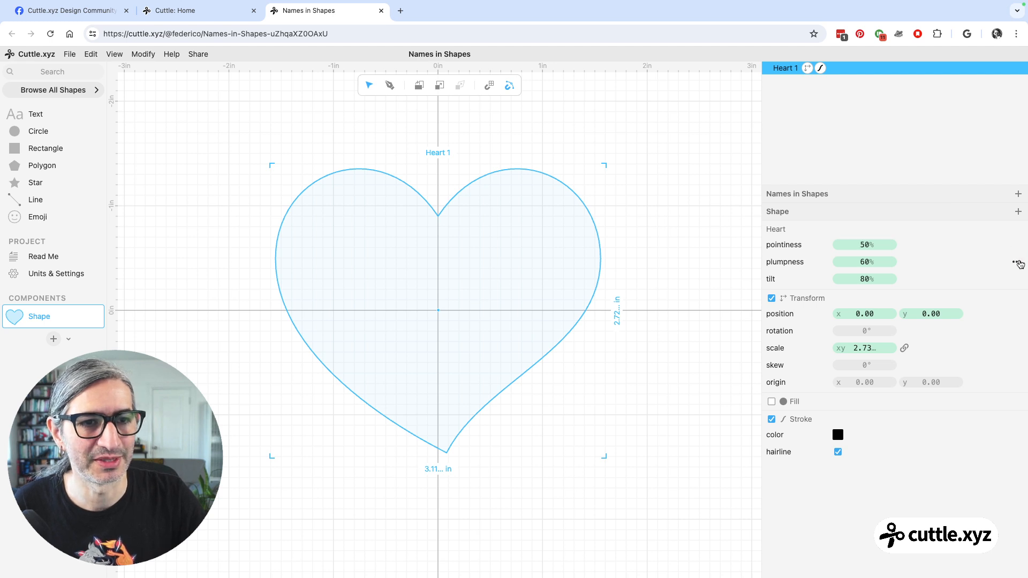
# Reset the heart's plumpness and tilt to their default values.
pyautogui.click(1018, 262)
pyautogui.click(998, 227)
pyautogui.click(1019, 279)
pyautogui.click(988, 244)
pyautogui.click(701, 291)
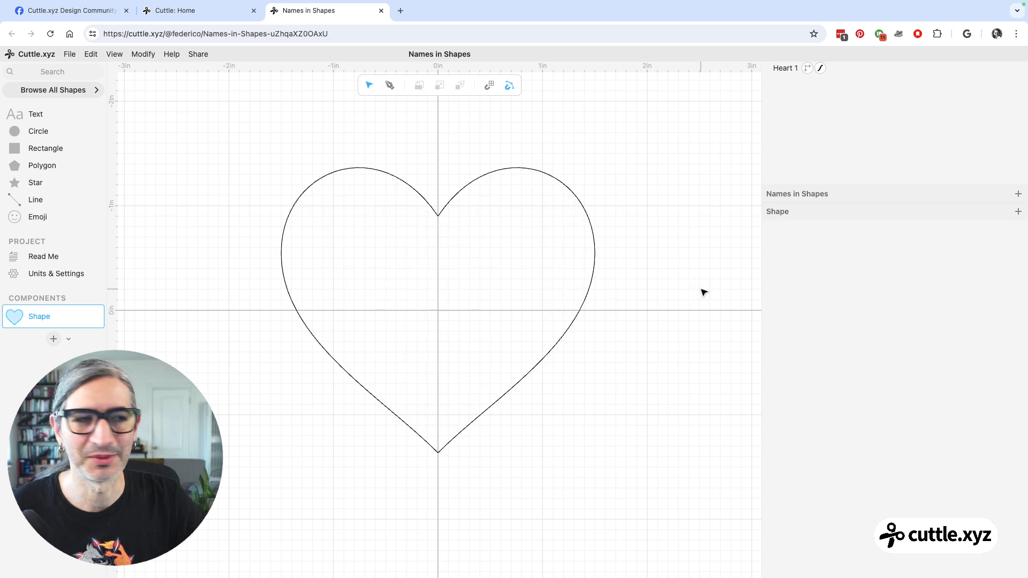
# Apply an Outline Stroke modifier to the heart with a width of 0.20.
pyautogui.click(551, 181)
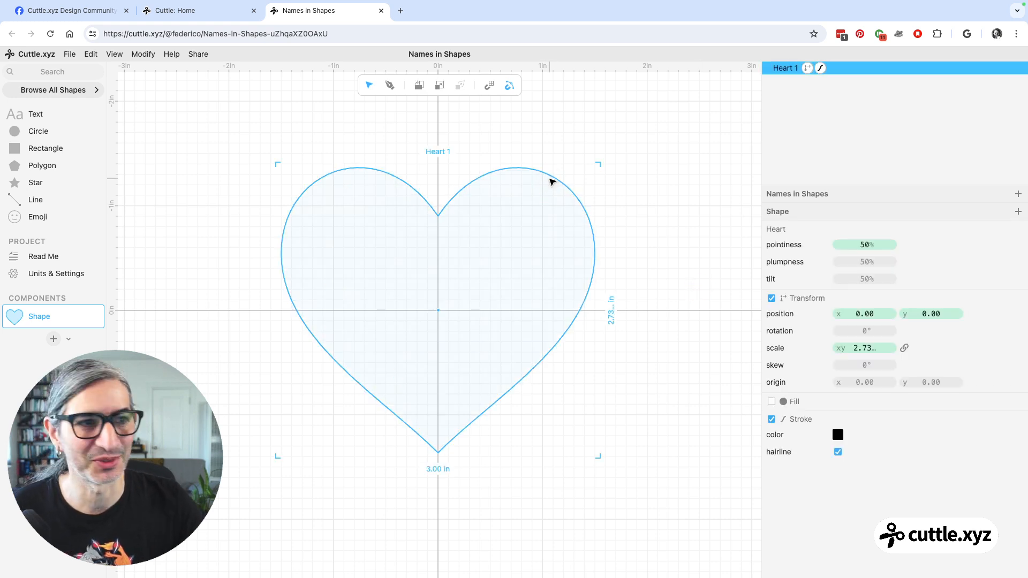
pyautogui.click(598, 144)
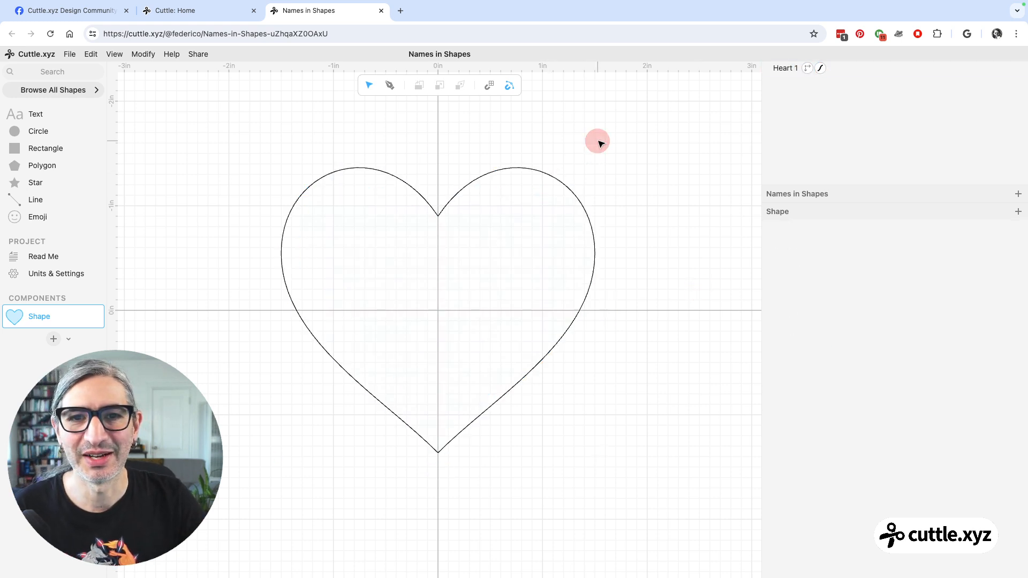
pyautogui.click(482, 178)
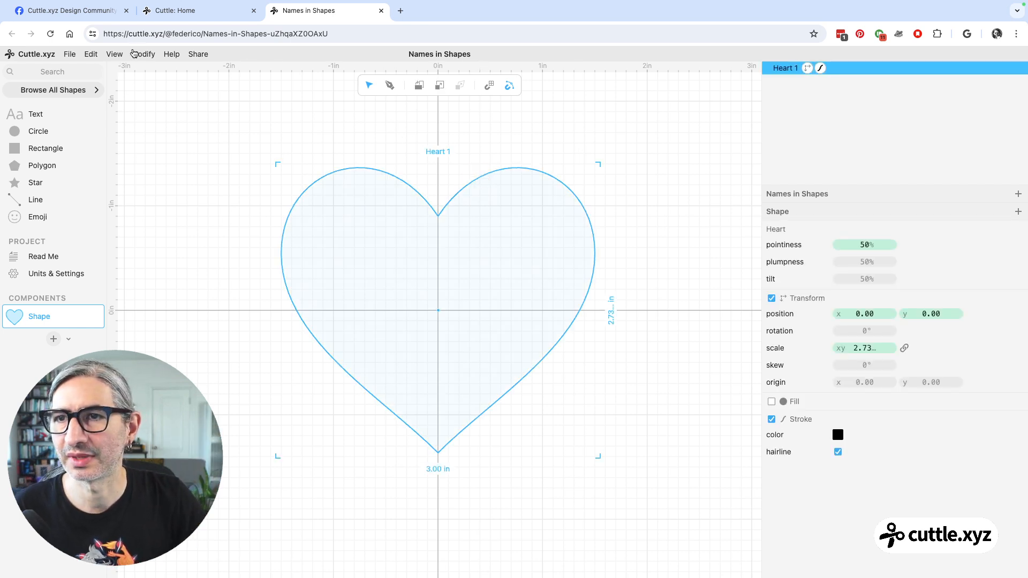
pyautogui.click(149, 57)
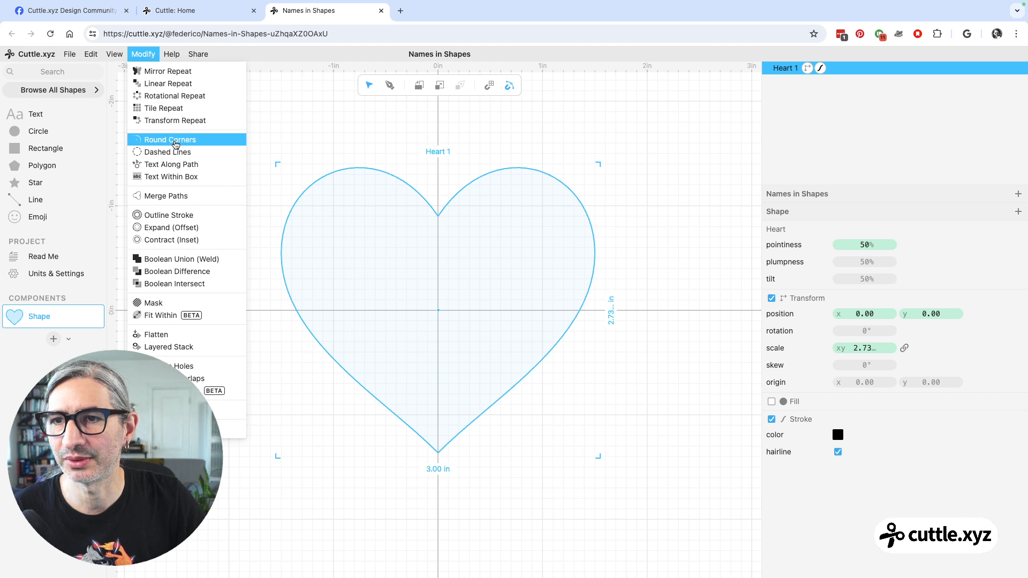
pyautogui.click(184, 215)
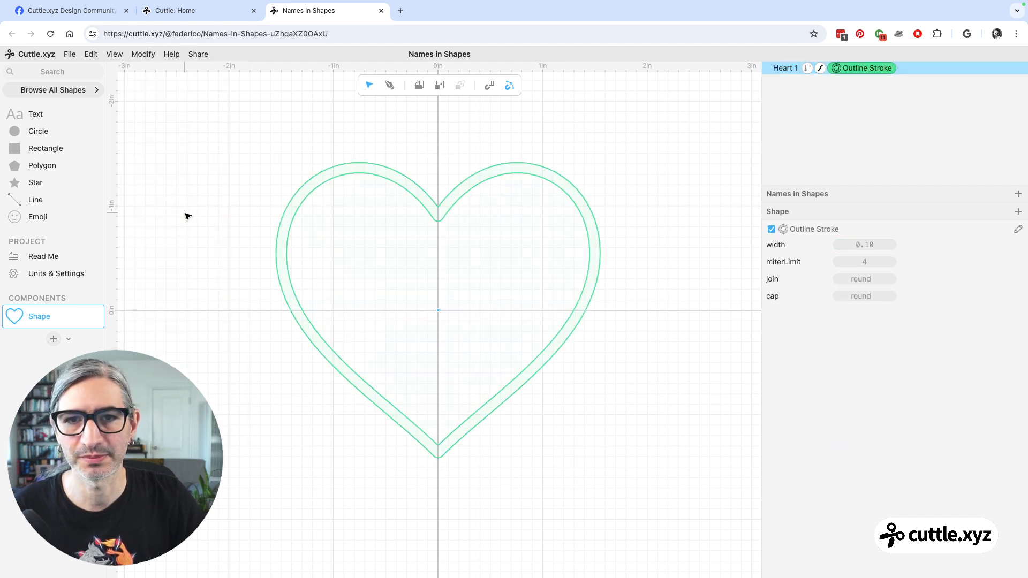
pyautogui.moveTo(859, 247); pyautogui.dragTo(877, 247)
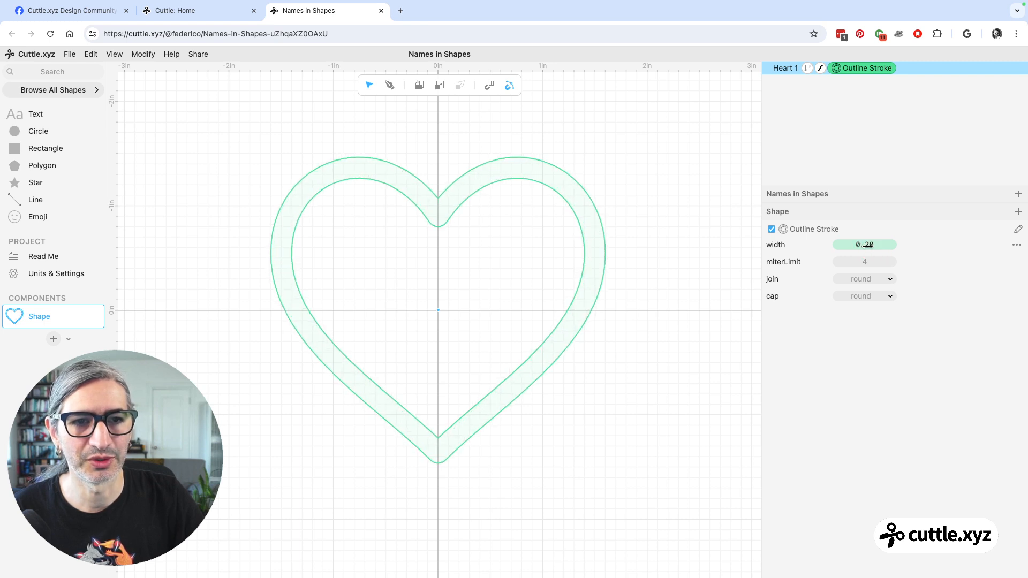
pyautogui.click(689, 253)
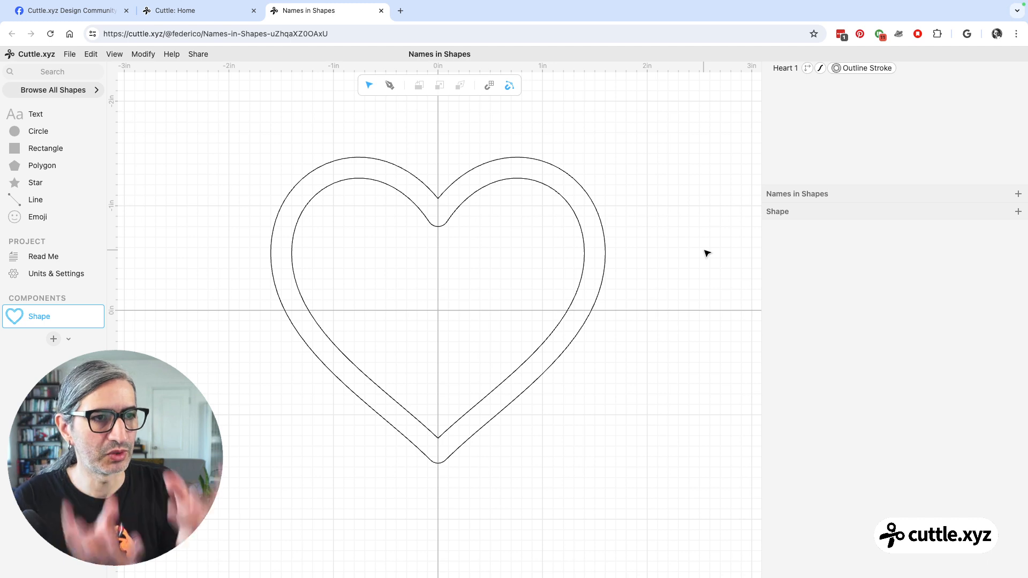
# Set the heart's stroke color to red.
pyautogui.click(530, 222)
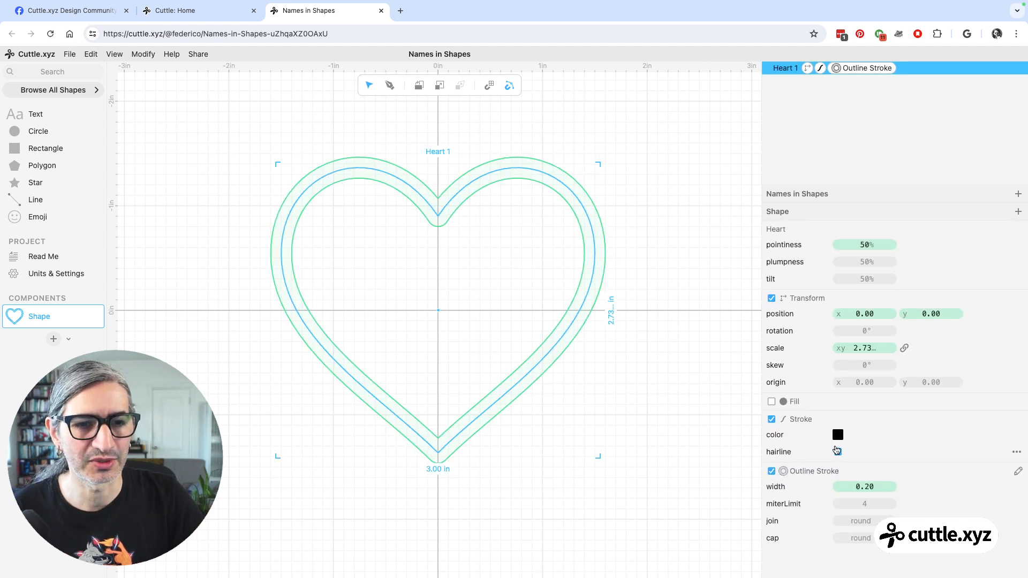
pyautogui.click(838, 434)
pyautogui.click(918, 417)
pyautogui.click(585, 408)
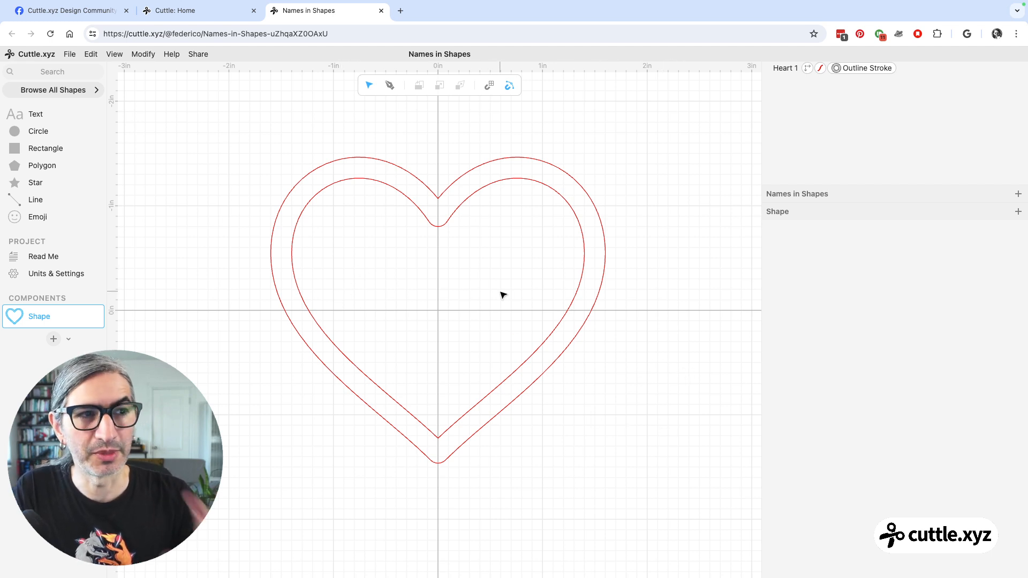
# Add a new component named "Name Cut".
pyautogui.click(53, 340)
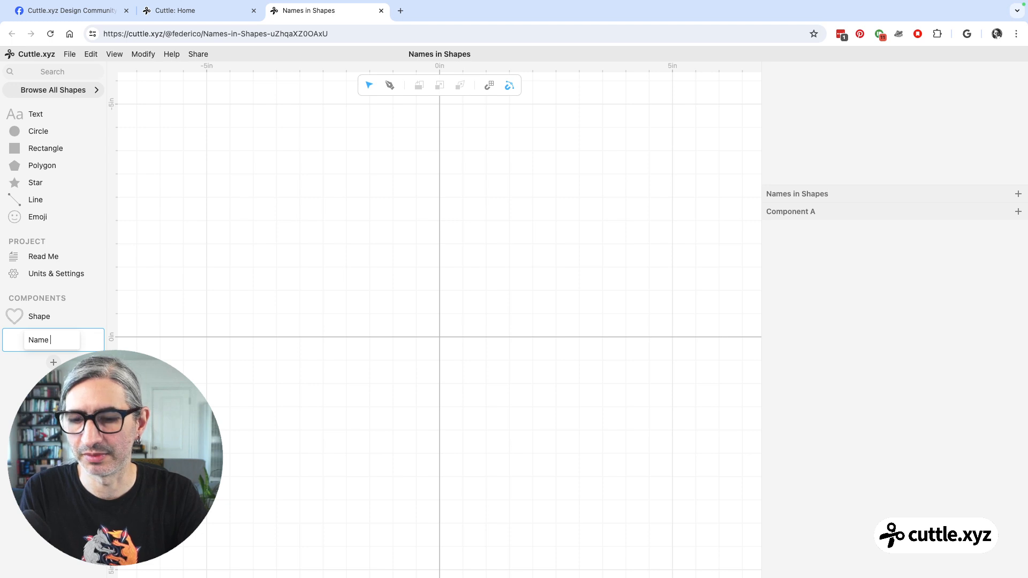
pyautogui.write('Name Cut')
pyautogui.press('Return')
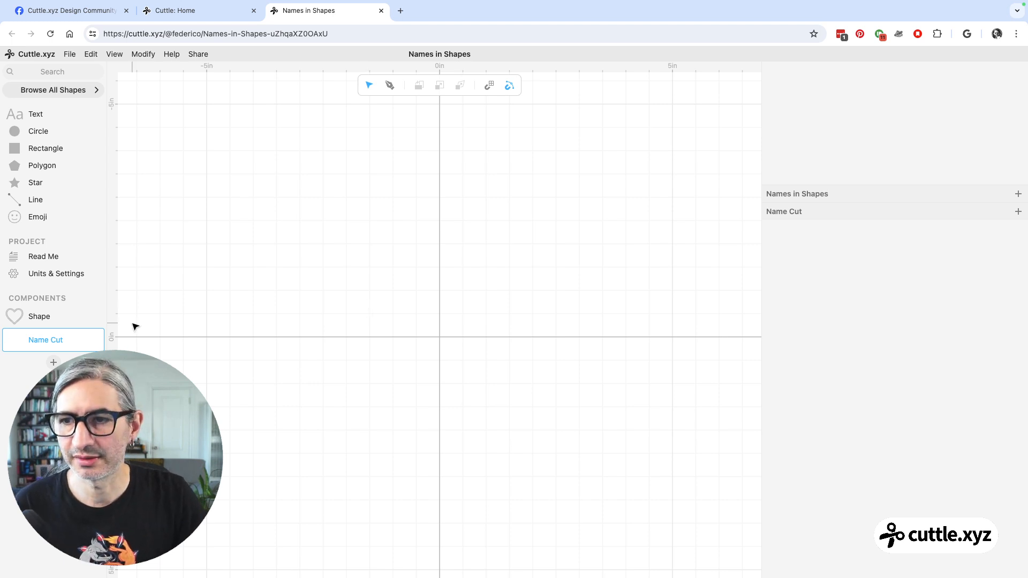
# Place the Shape component at the origin of the Name Cut component.
pyautogui.moveTo(23, 315); pyautogui.dragTo(440, 334)
pyautogui.click(518, 371)
pyautogui.scroll(5, 521, 373)
pyautogui.scroll(-5, 521, 373)
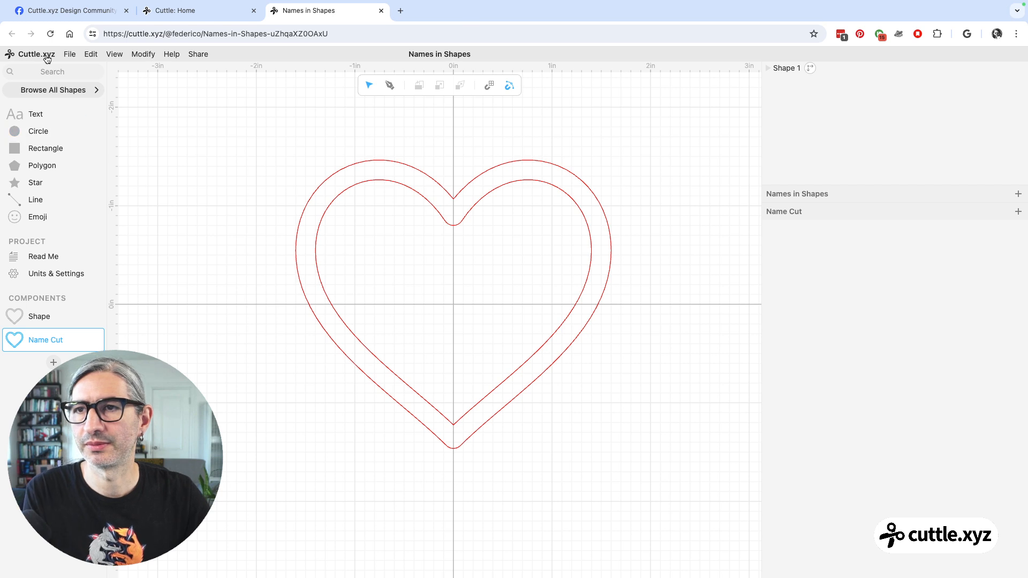
# Search the shape library for Connected Text and place it at the origin of the Name Cut component.
pyautogui.click(55, 72)
pyautogui.write('conn')
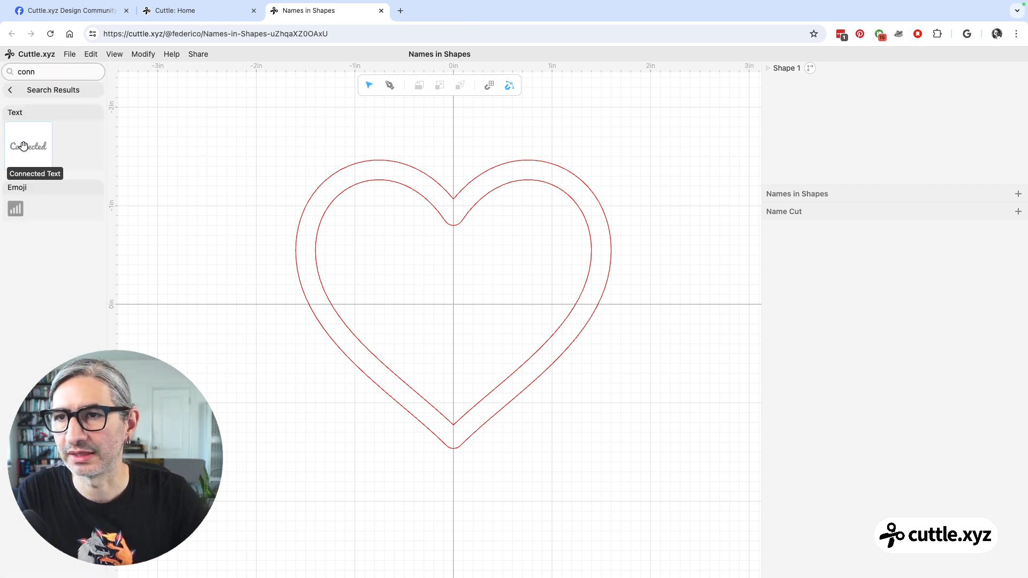
pyautogui.moveTo(21, 148); pyautogui.dragTo(455, 307)
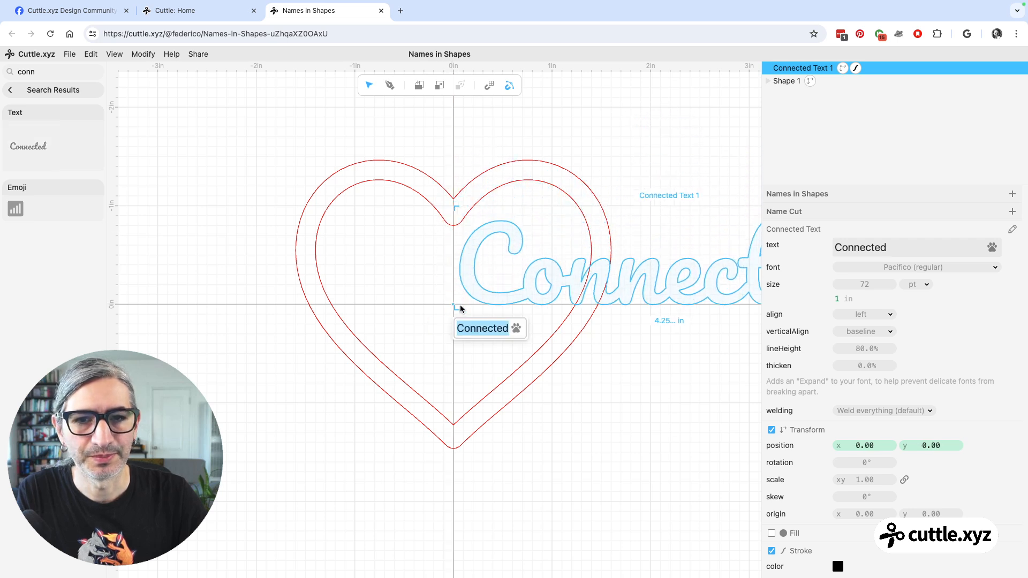
pyautogui.click(413, 314)
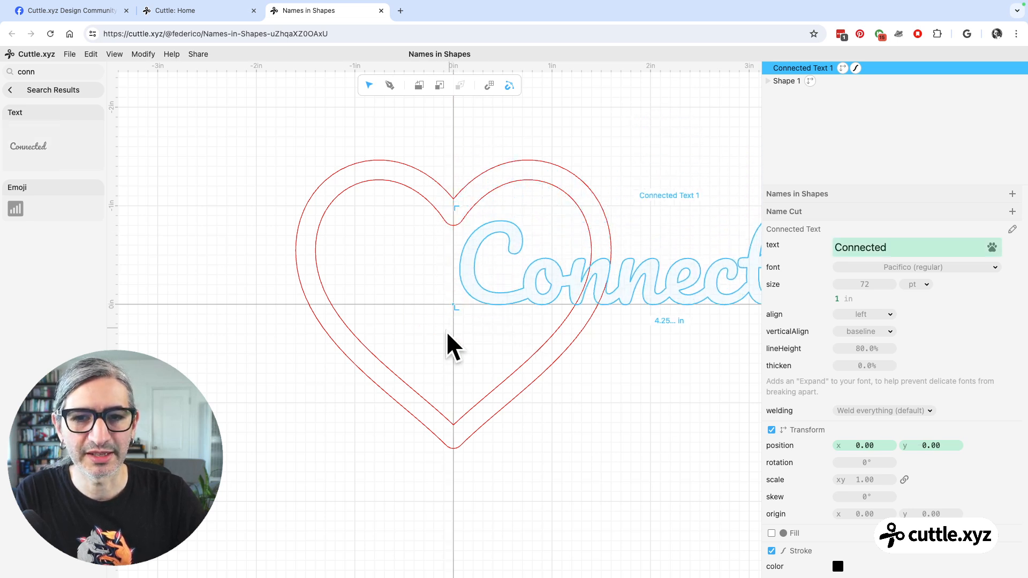
pyautogui.click(482, 348)
pyautogui.click(468, 302)
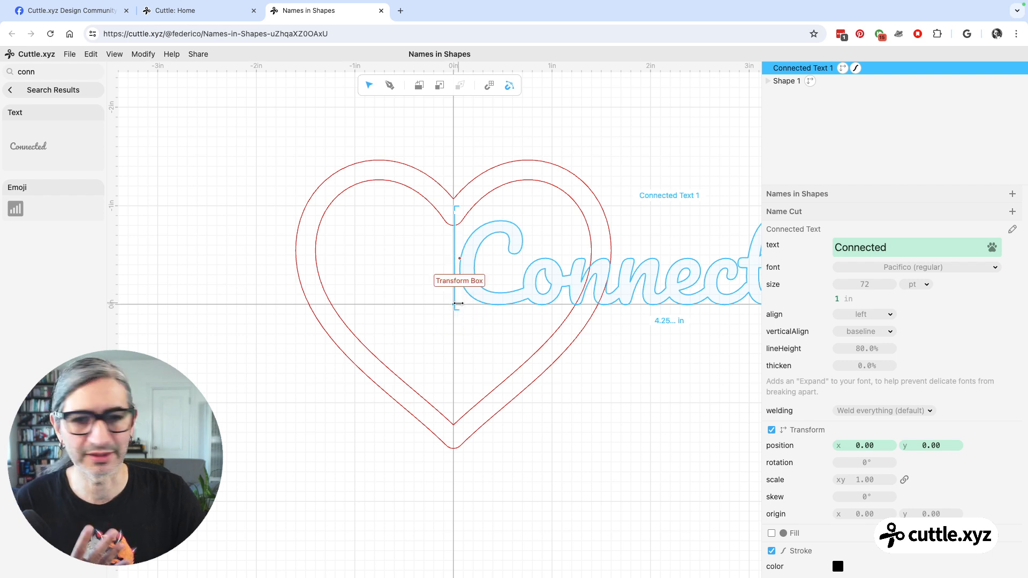
# Set the connected text's alignment to center.
pyautogui.click(871, 315)
pyautogui.click(866, 327)
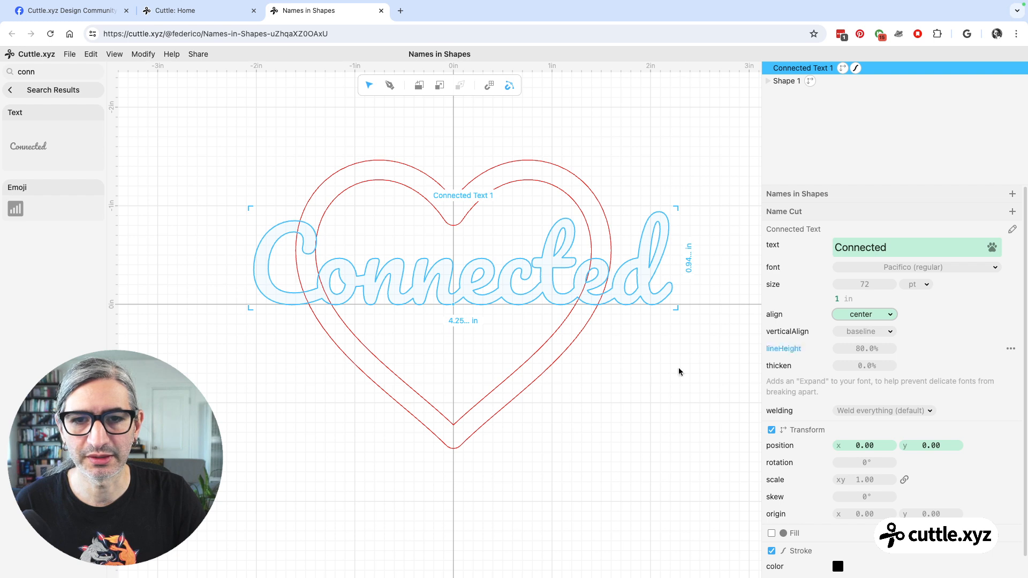
pyautogui.click(645, 370)
# Replace the connected text with a five-letter first name and shorten it to its first two letters.
pyautogui.scroll(-2, 650, 368)
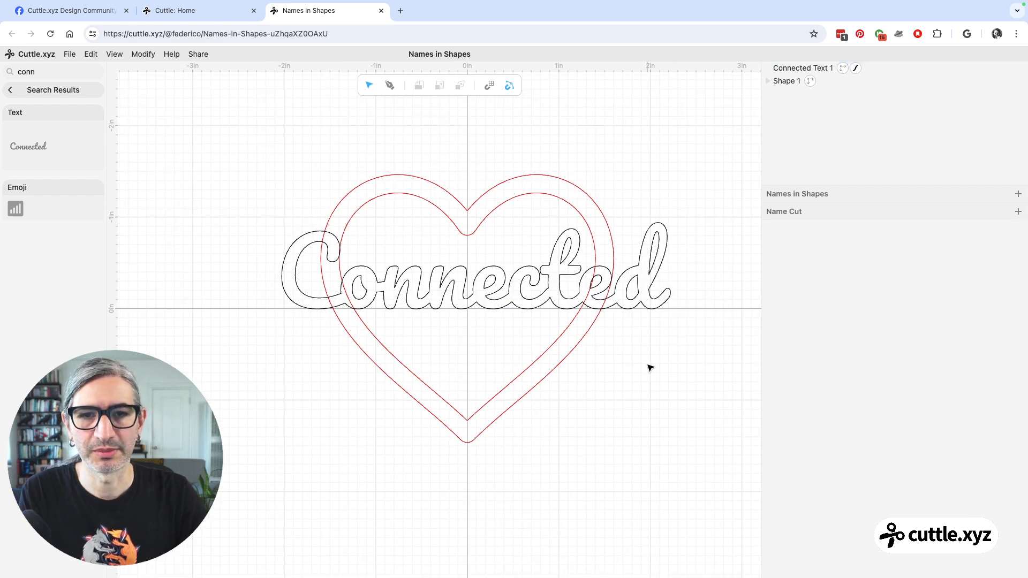
pyautogui.moveTo(644, 353); pyautogui.dragTo(600, 349)
pyautogui.scroll(-1, 603, 351)
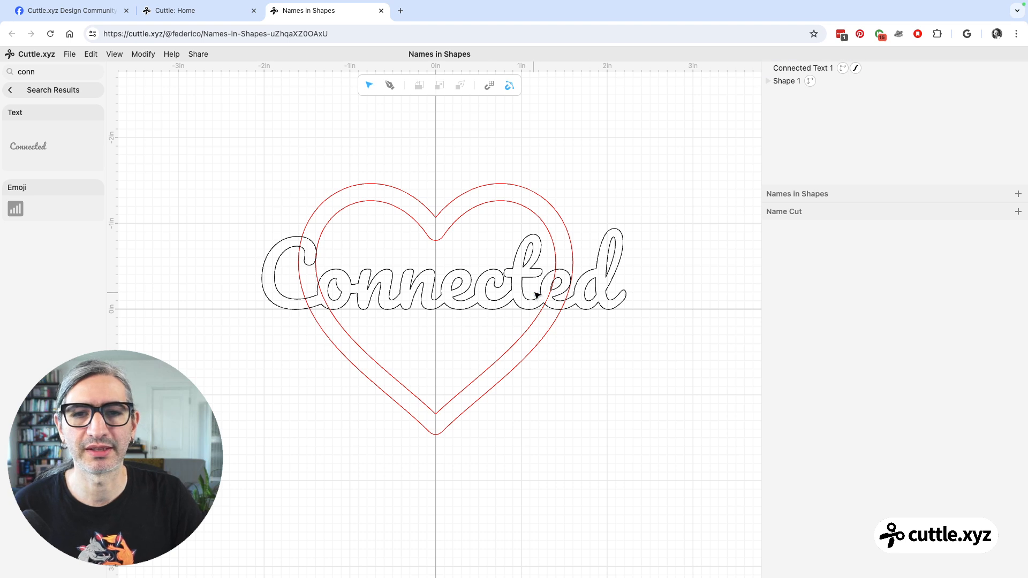
pyautogui.click(488, 282)
pyautogui.click(898, 245)
pyautogui.moveTo(898, 244); pyautogui.dragTo(830, 242)
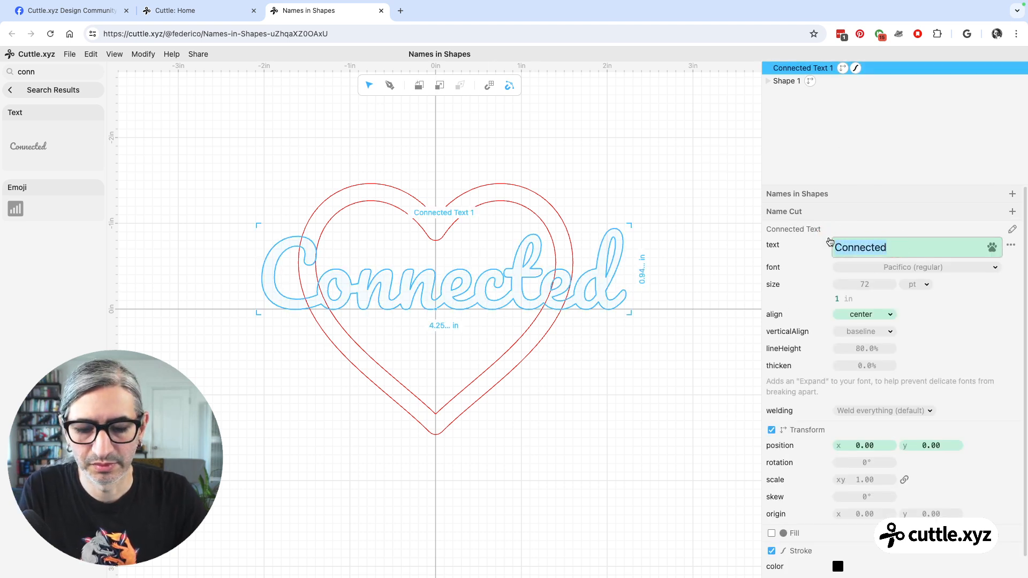
pyautogui.write('Alana')
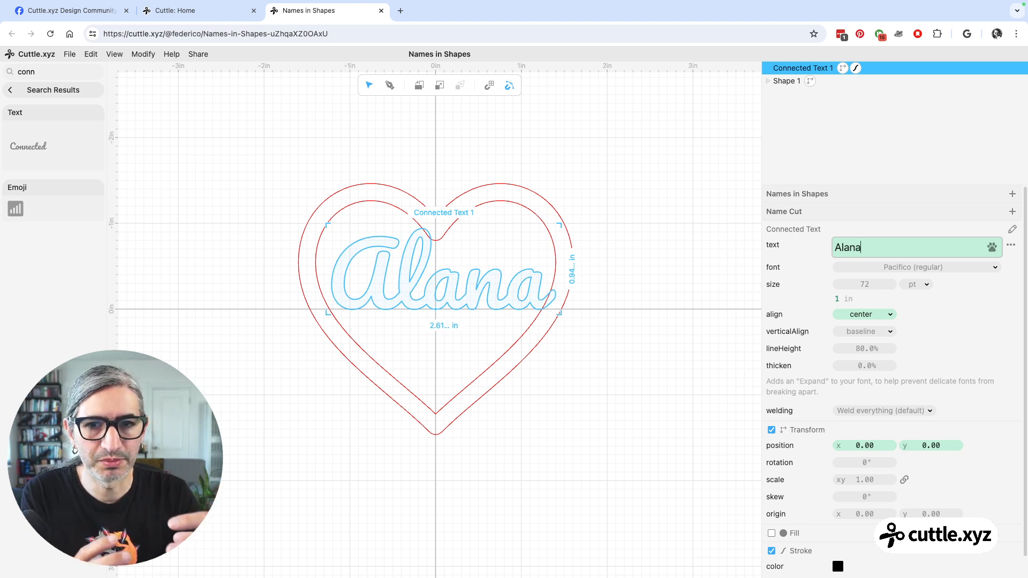
pyautogui.press('BackSpace')
pyautogui.press('BackSpace')
pyautogui.press('BackSpace')
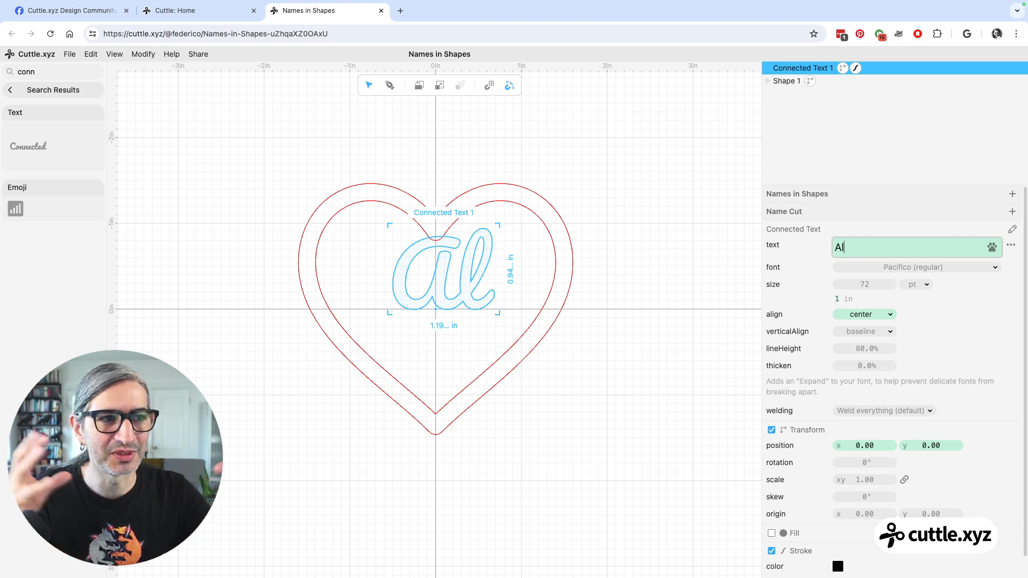
pyautogui.click(669, 303)
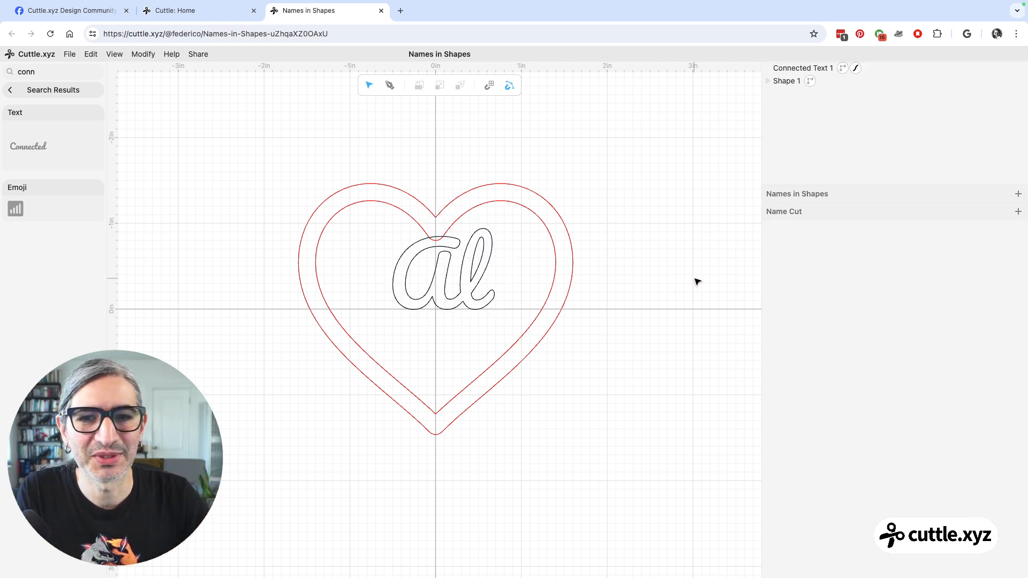
# Change the connected text to an eight-letter first name and reduce its font size to 38 pt.
pyautogui.click(480, 285)
pyautogui.click(917, 245)
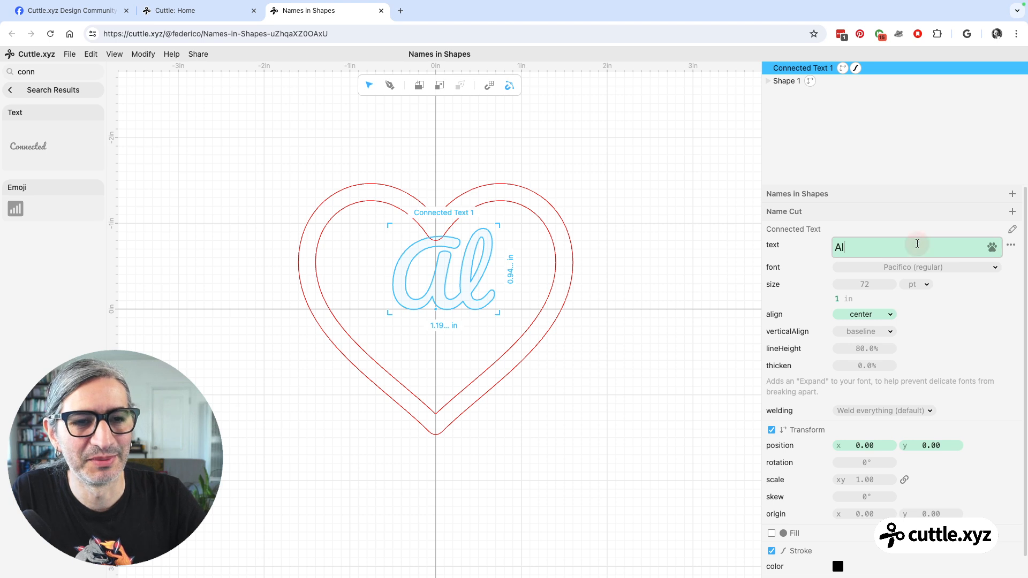
pyautogui.press('BackSpace')
pyautogui.press('BackSpace')
pyautogui.write('Federico')
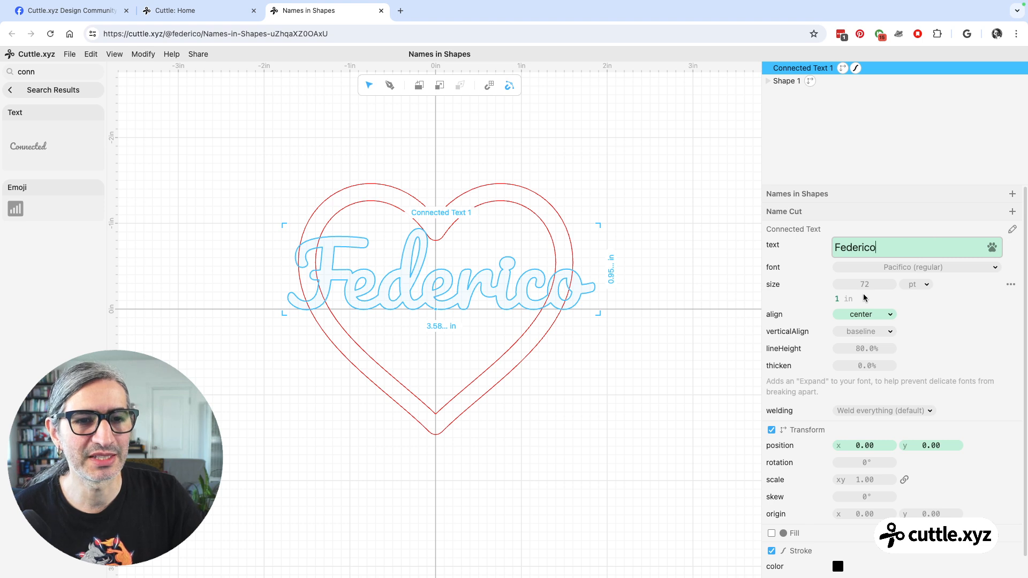
pyautogui.moveTo(869, 285); pyautogui.dragTo(814, 287)
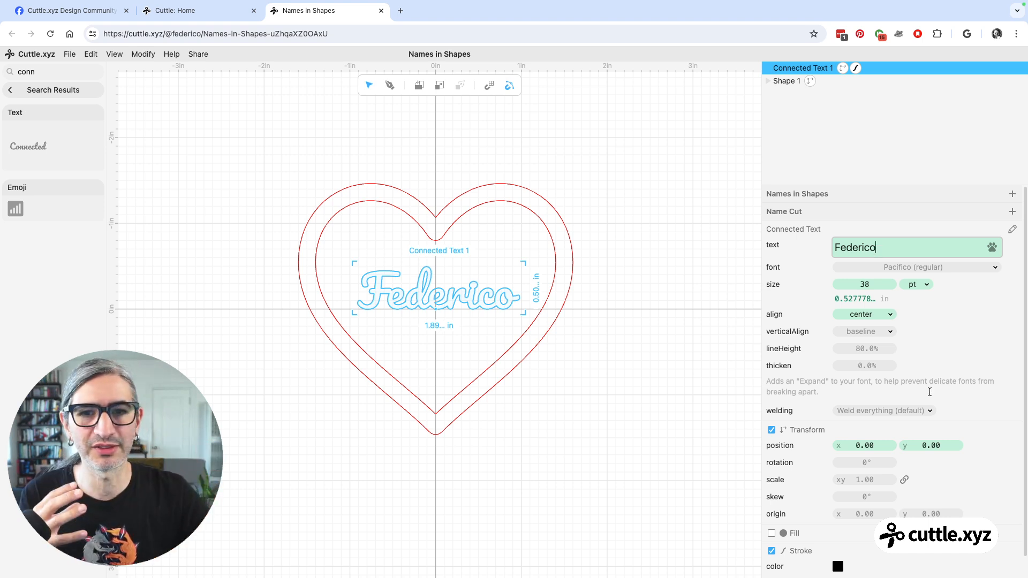
pyautogui.click(620, 277)
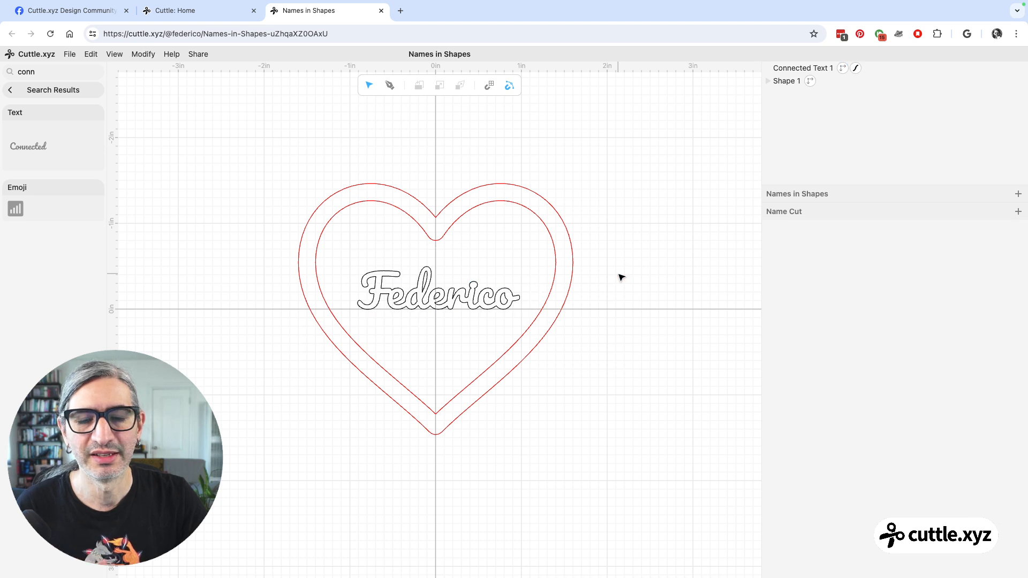
# Apply the Fit Within modifier to the connected text and the heart together.
pyautogui.click(415, 308)
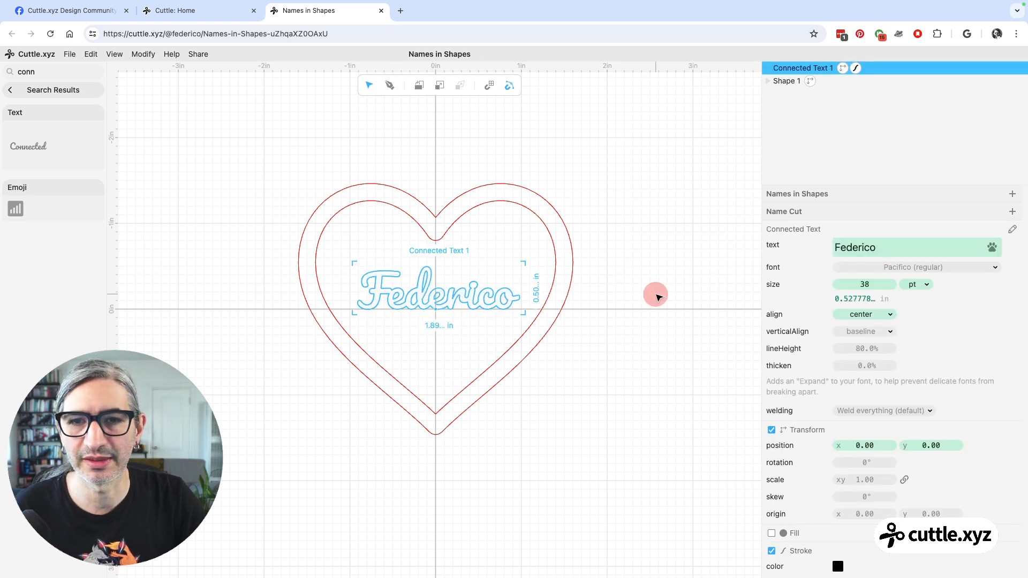
pyautogui.click(656, 295)
pyautogui.moveTo(253, 146); pyautogui.dragTo(677, 470)
pyautogui.click(143, 54)
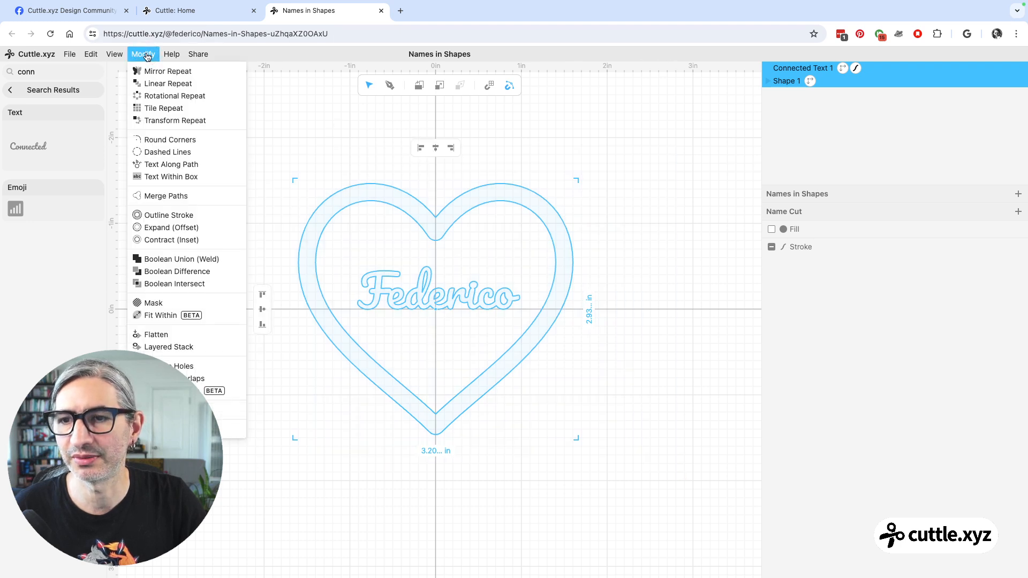
pyautogui.click(154, 317)
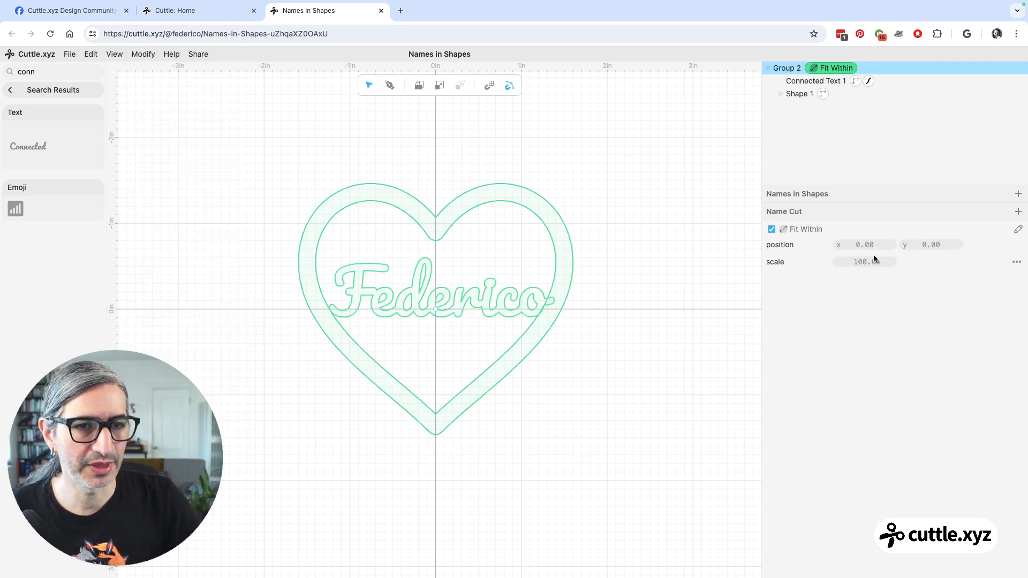
pyautogui.click(686, 309)
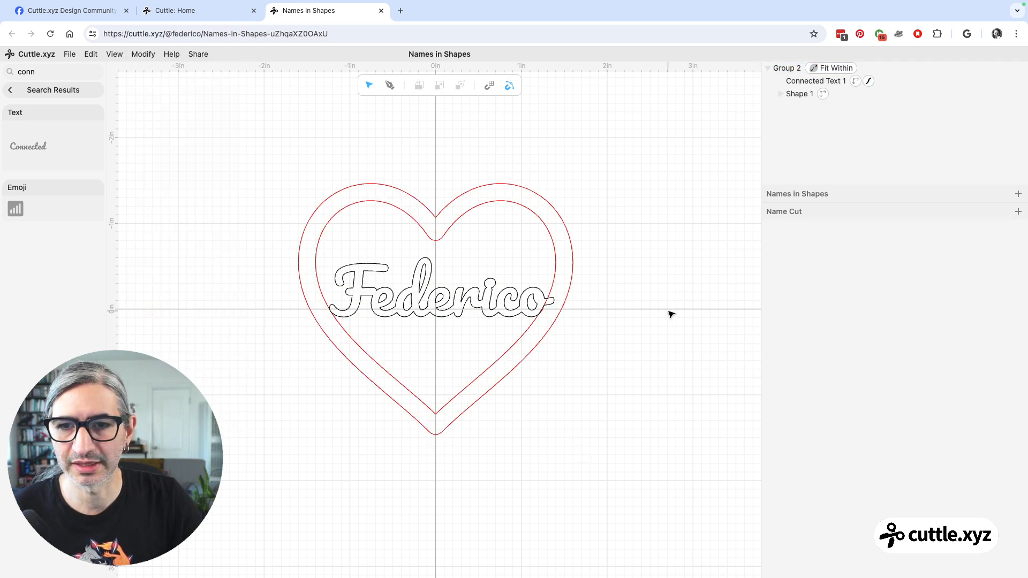
# Replace the connected text inside the Fit Within group with a five-letter first name.
pyautogui.scroll(1, 578, 357)
pyautogui.scroll(1, 579, 357)
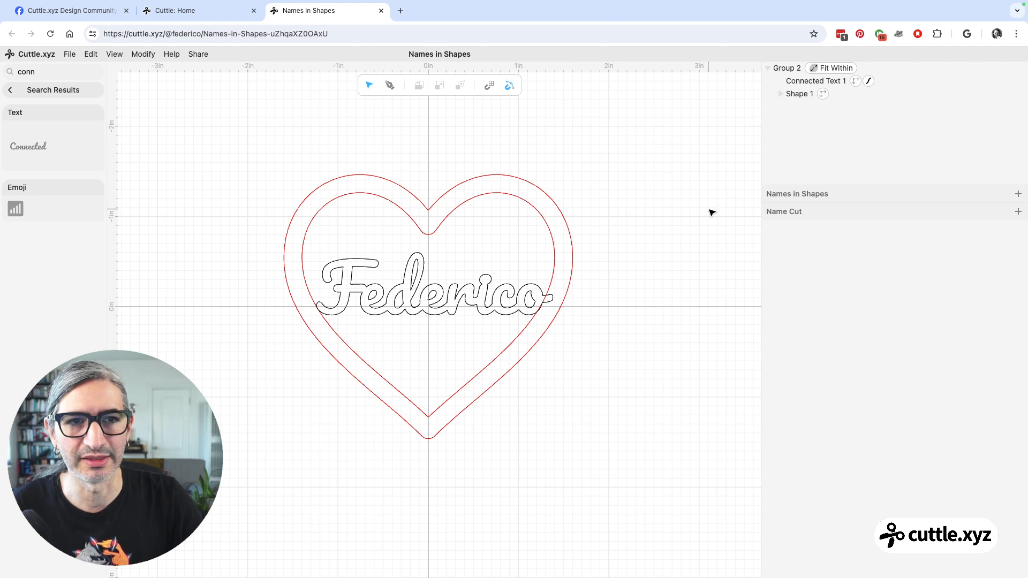
pyautogui.click(798, 82)
pyautogui.click(883, 246)
pyautogui.doubleClick(882, 247)
pyautogui.write('Alana')
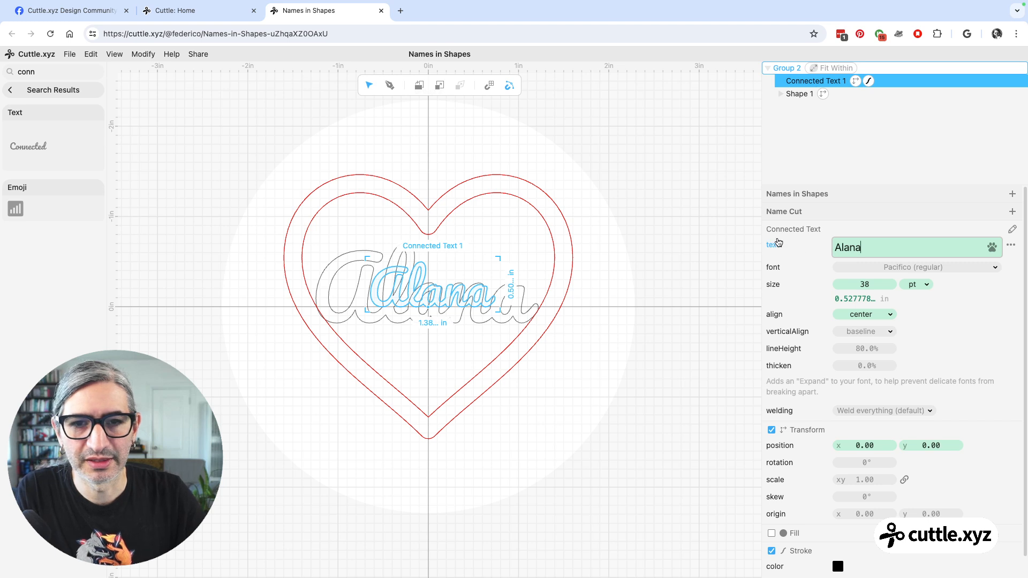
pyautogui.click(645, 323)
pyautogui.click(643, 332)
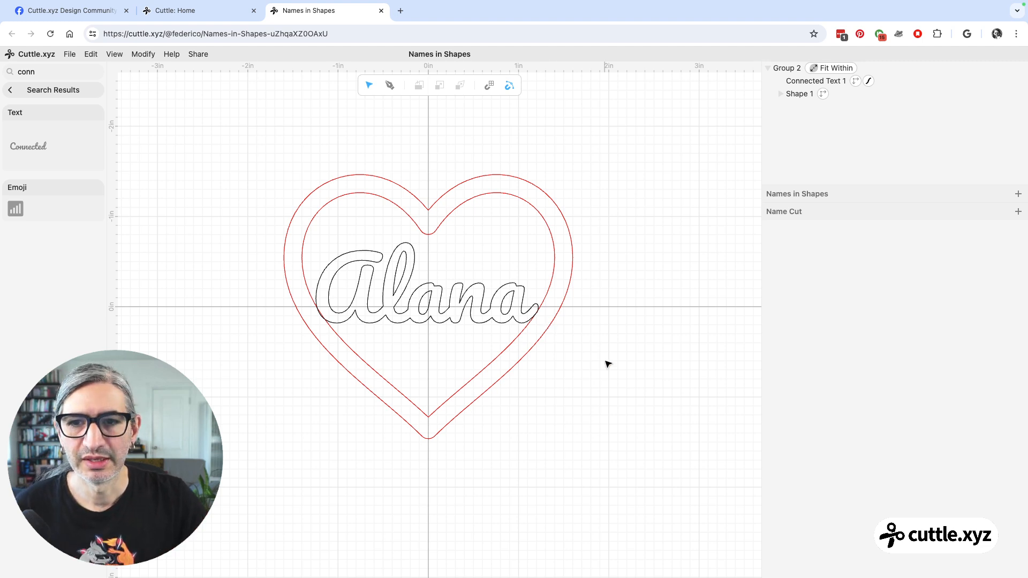
pyautogui.click(537, 304)
pyautogui.click(606, 366)
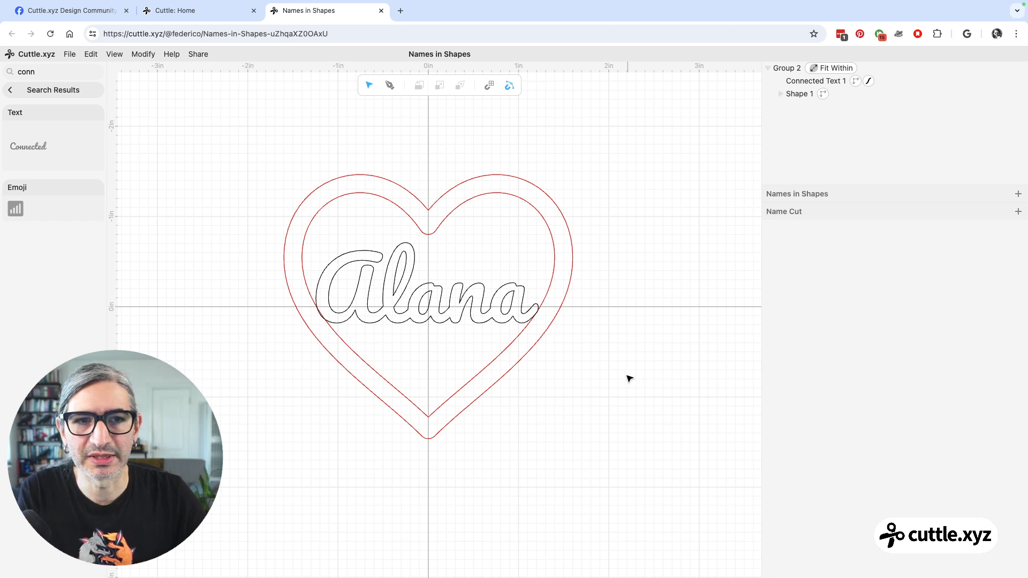
# Set the scale of the group's Fit Within modifier to 105% so the name overlaps the heart outline.
pyautogui.click(803, 69)
pyautogui.click(816, 68)
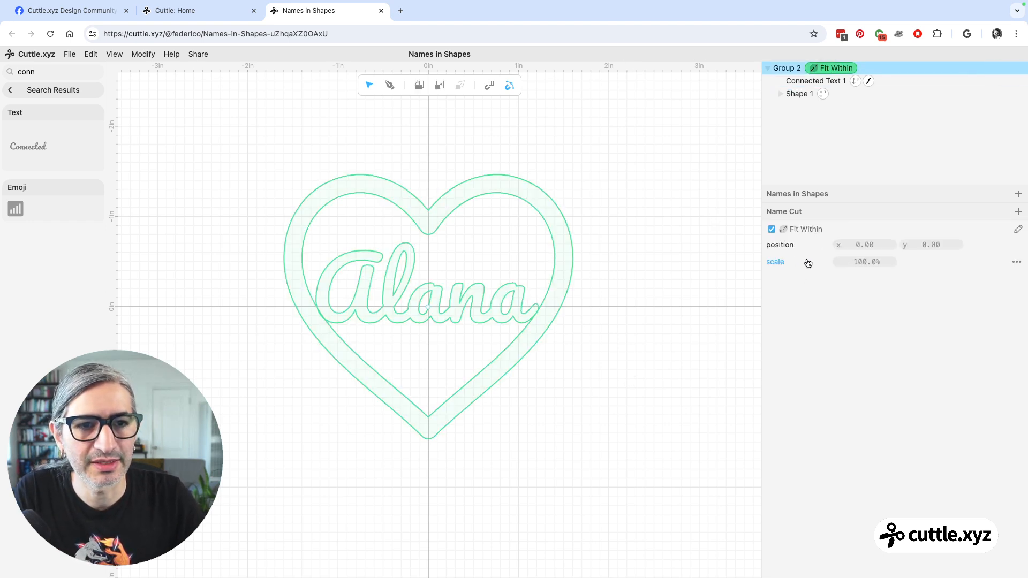
pyautogui.moveTo(859, 262); pyautogui.dragTo(941, 274)
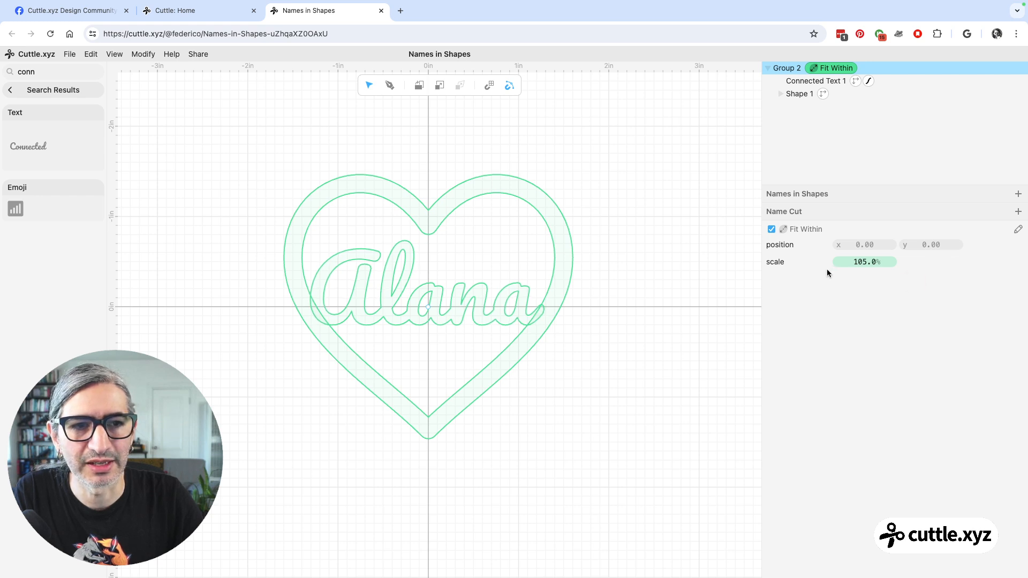
pyautogui.scroll(1, 509, 369)
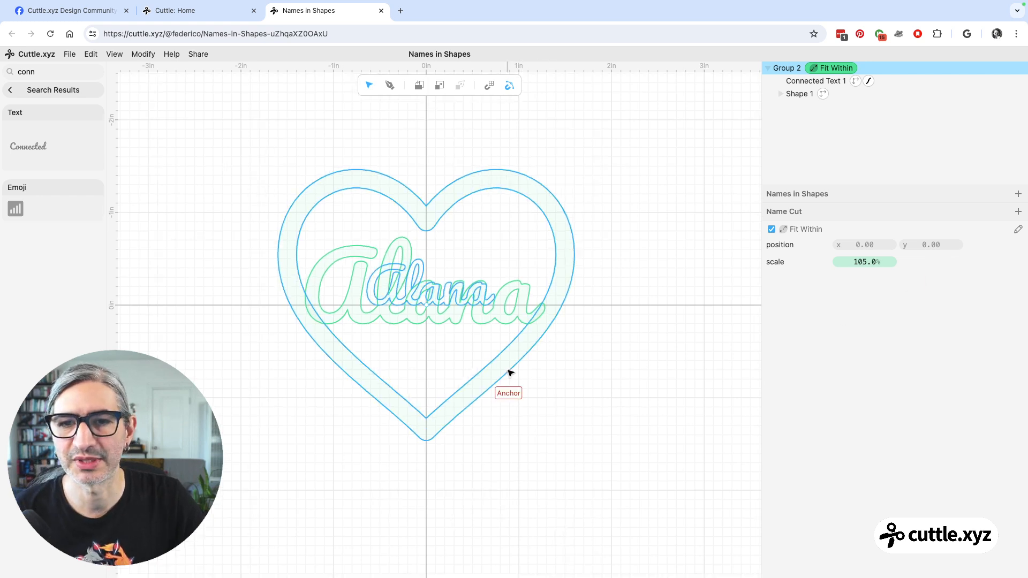
pyautogui.click(601, 341)
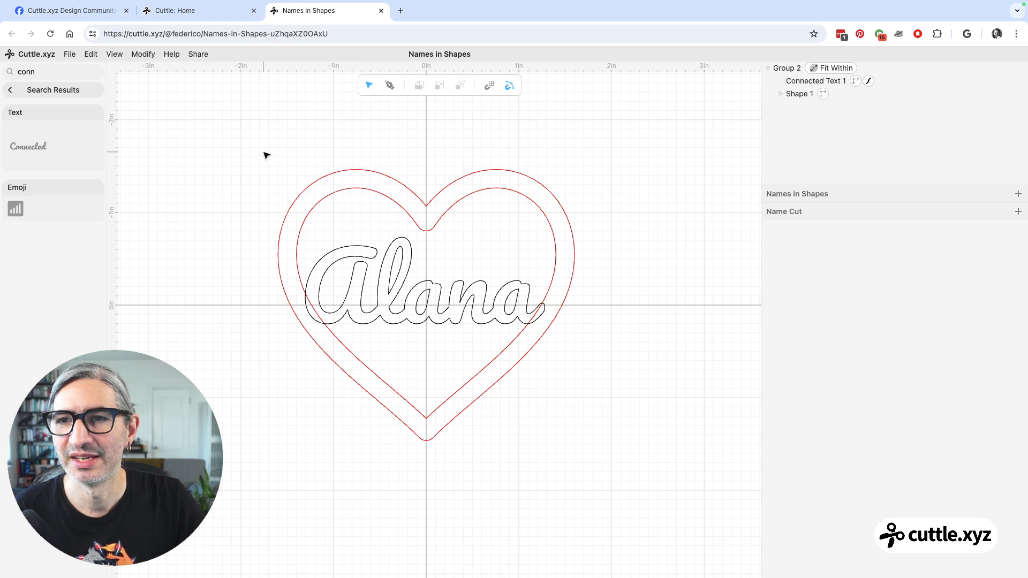
# Apply the Weld And Score modifier to the group holding the heart and the name.
pyautogui.click(73, 89)
pyautogui.moveTo(231, 116); pyautogui.dragTo(684, 517)
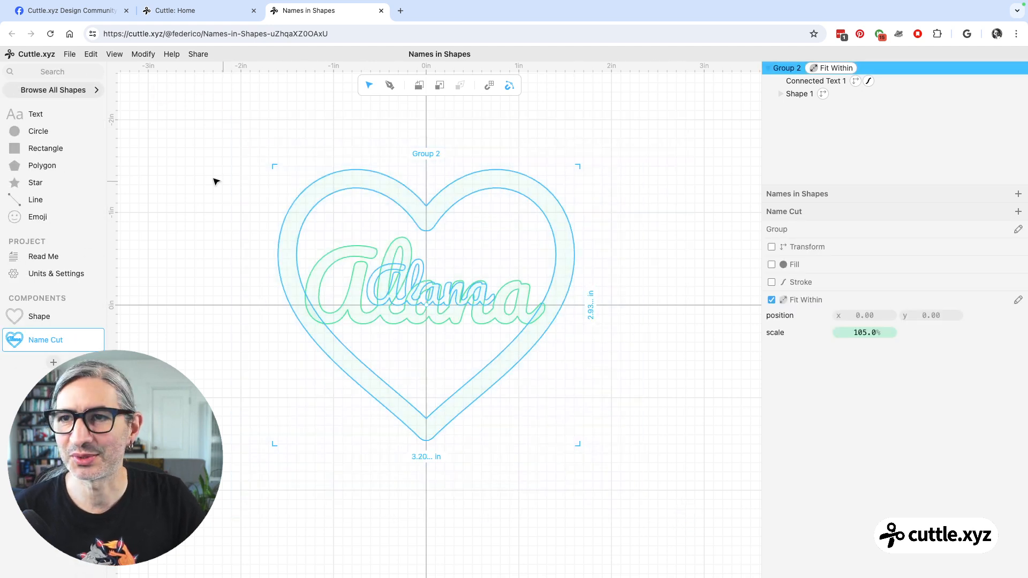
pyautogui.click(144, 55)
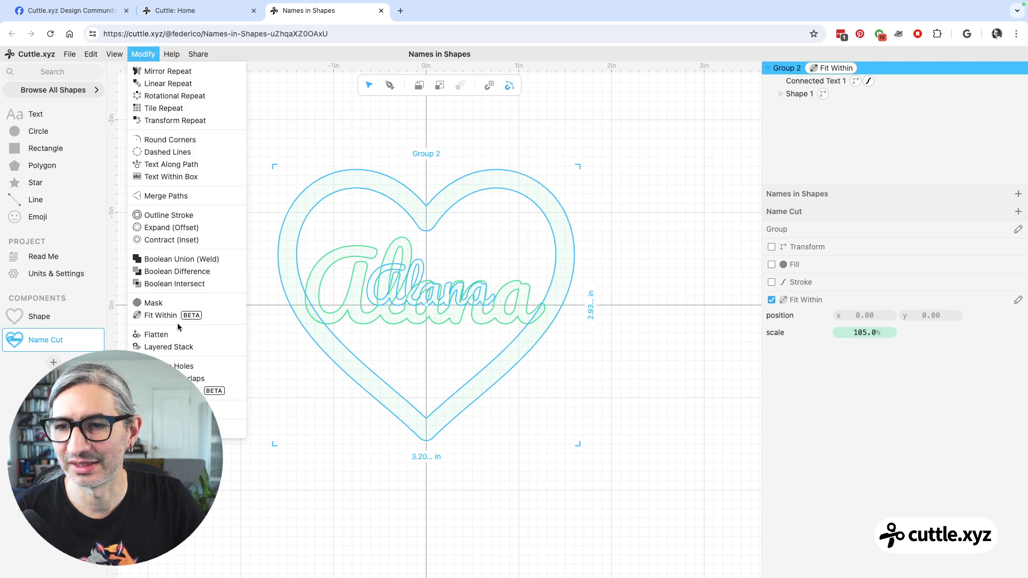
pyautogui.click(177, 391)
pyautogui.click(637, 452)
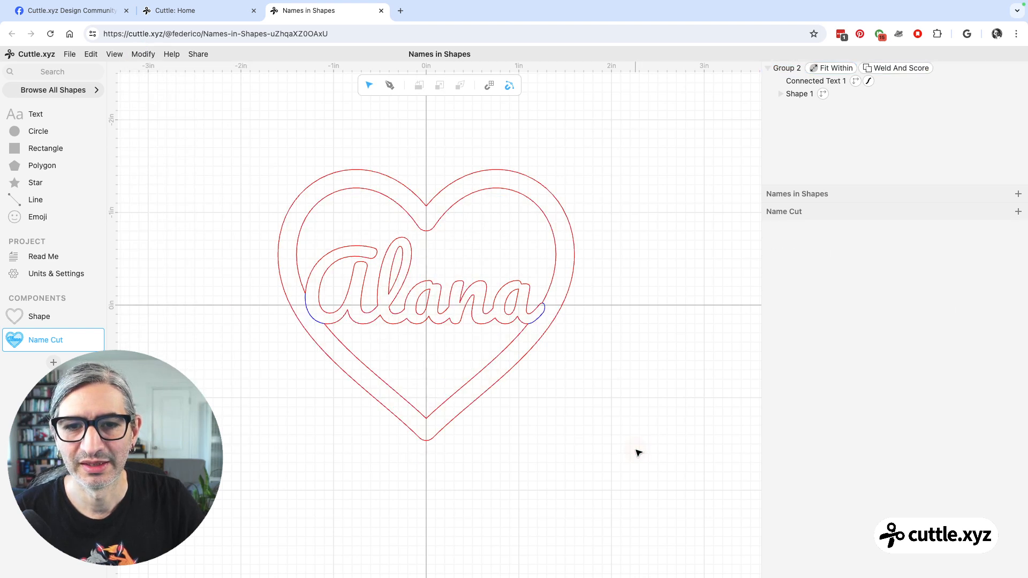
# Examine the joints between the name and the heart, and view the Weld And Score modifier's score color setting.
pyautogui.scroll(1, 552, 386)
pyautogui.scroll(3, 550, 383)
pyautogui.scroll(-1, 549, 384)
pyautogui.moveTo(550, 383); pyautogui.dragTo(603, 410)
pyautogui.scroll(-2, 610, 410)
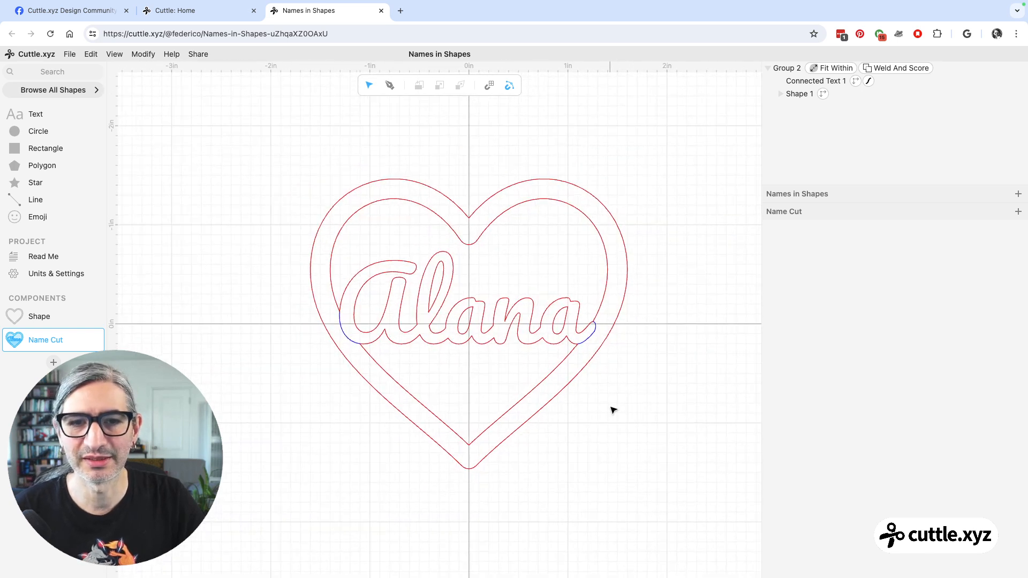
pyautogui.scroll(1, 608, 411)
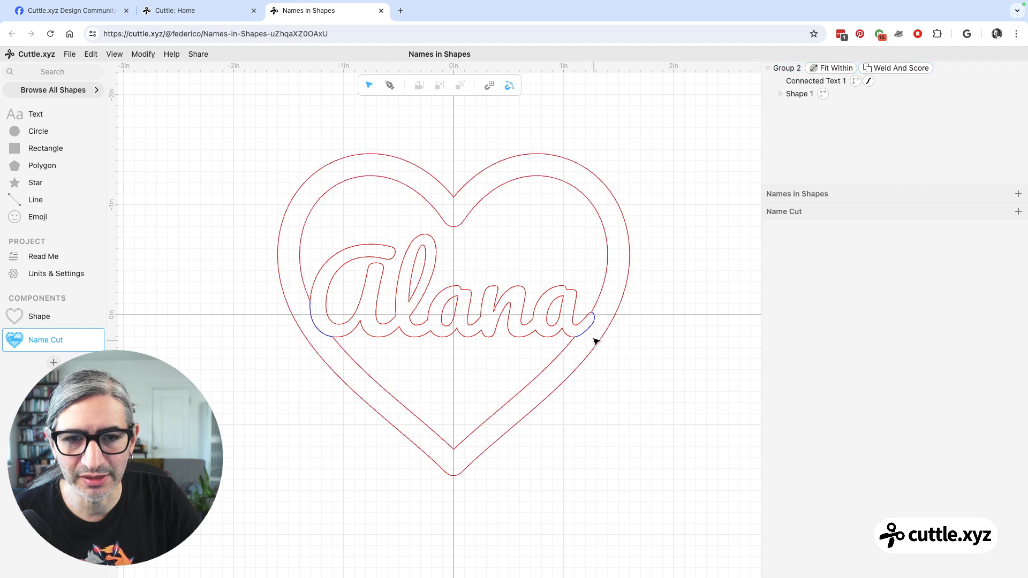
pyautogui.click(681, 353)
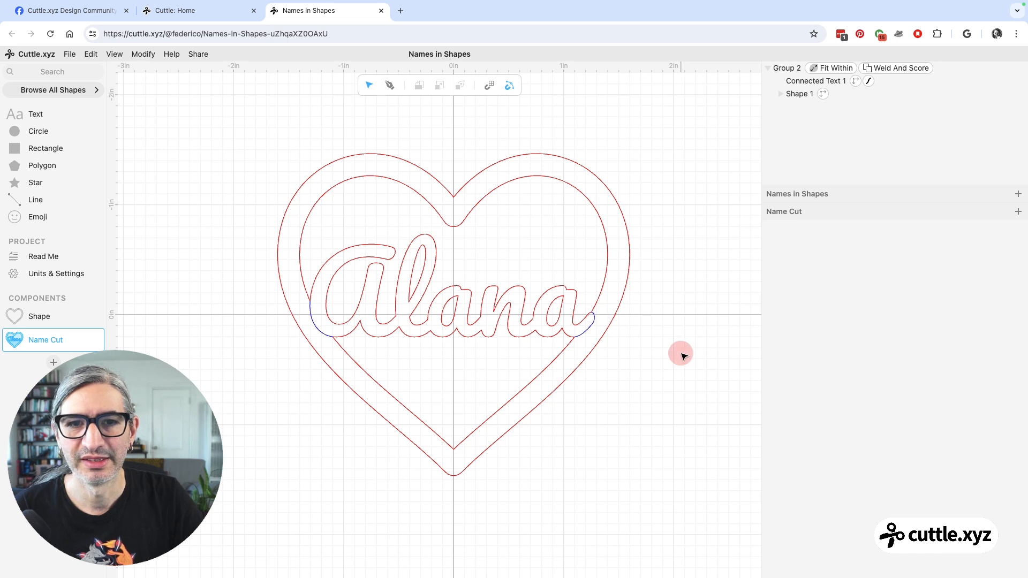
pyautogui.click(891, 68)
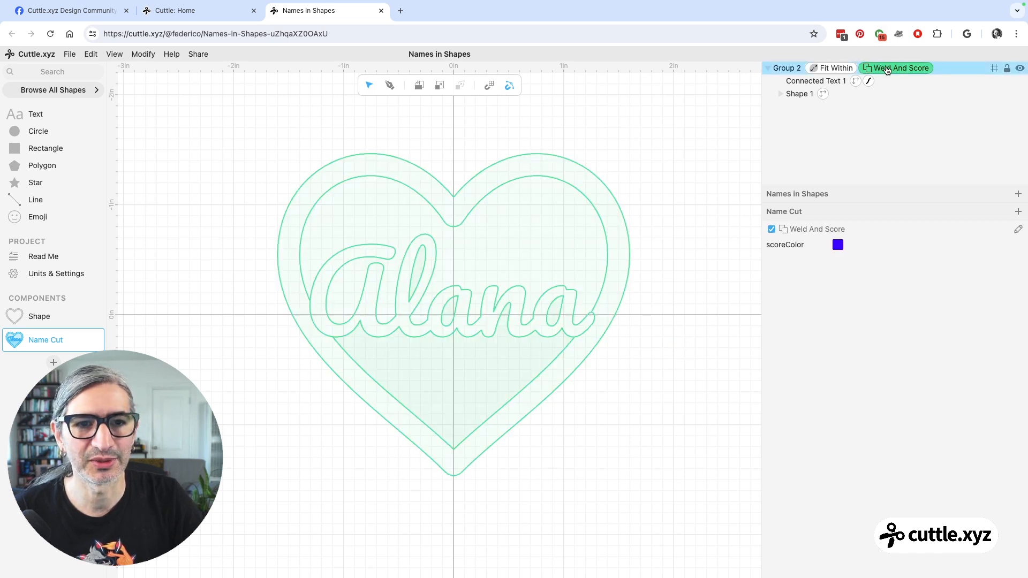
pyautogui.click(715, 188)
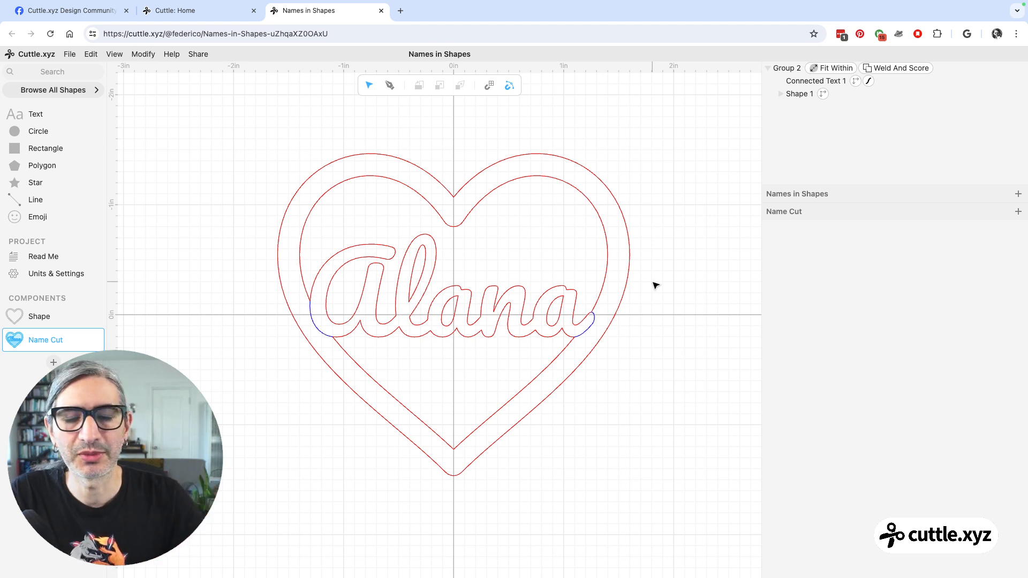
# Extract the connected text's text value as a Name Cut component parameter called name.
pyautogui.click(801, 86)
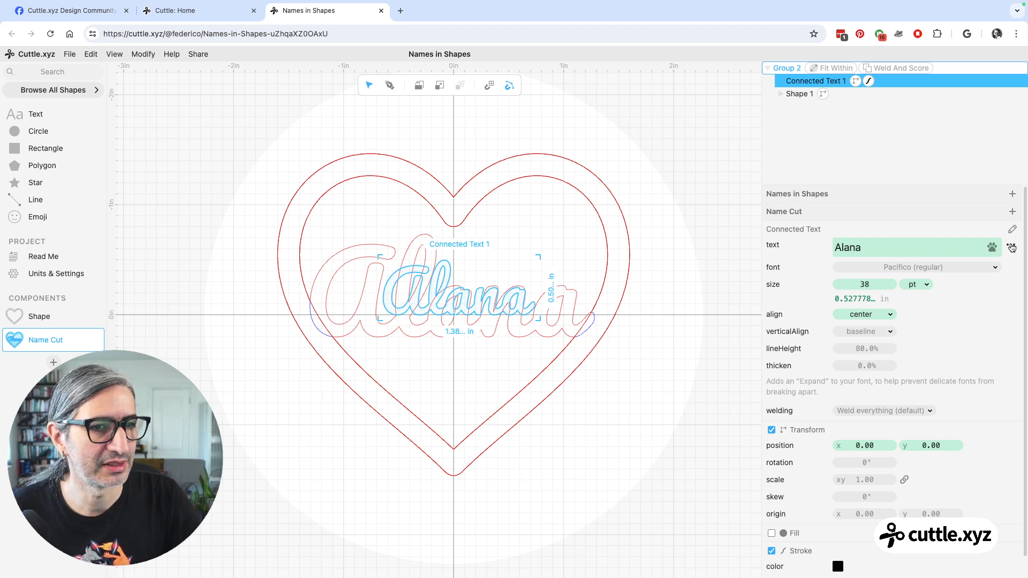
pyautogui.click(1011, 247)
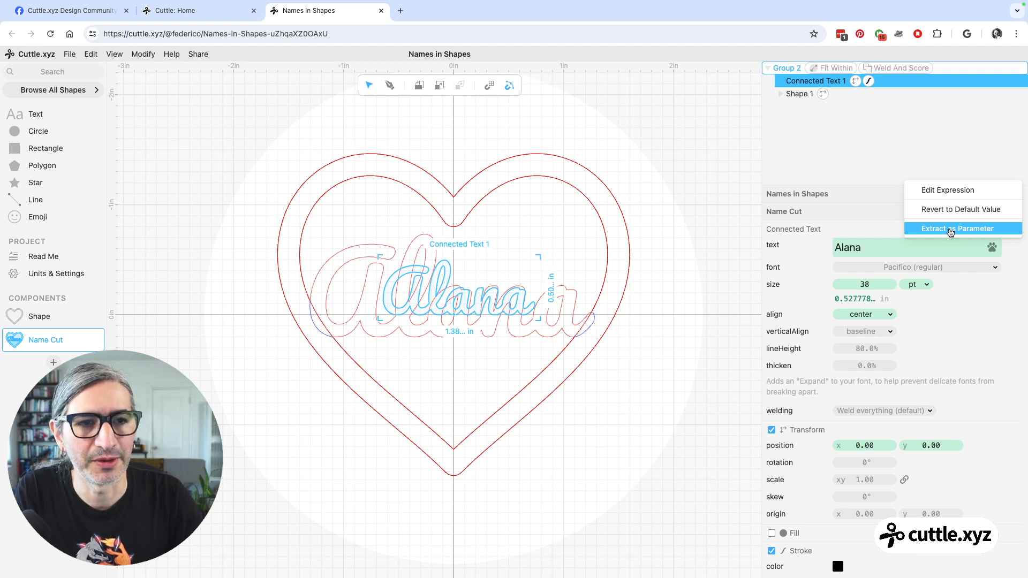
pyautogui.click(950, 231)
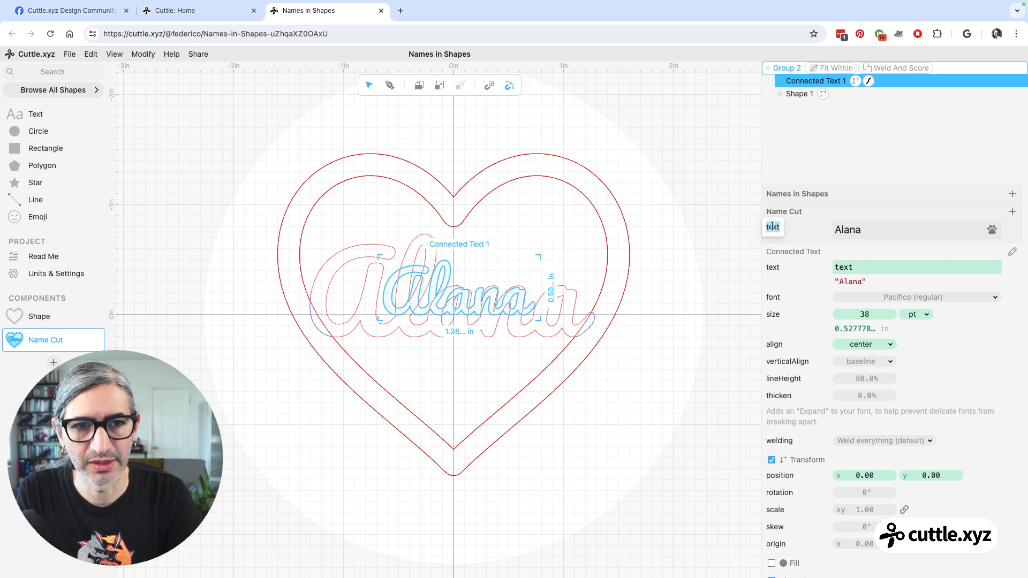
pyautogui.write('name')
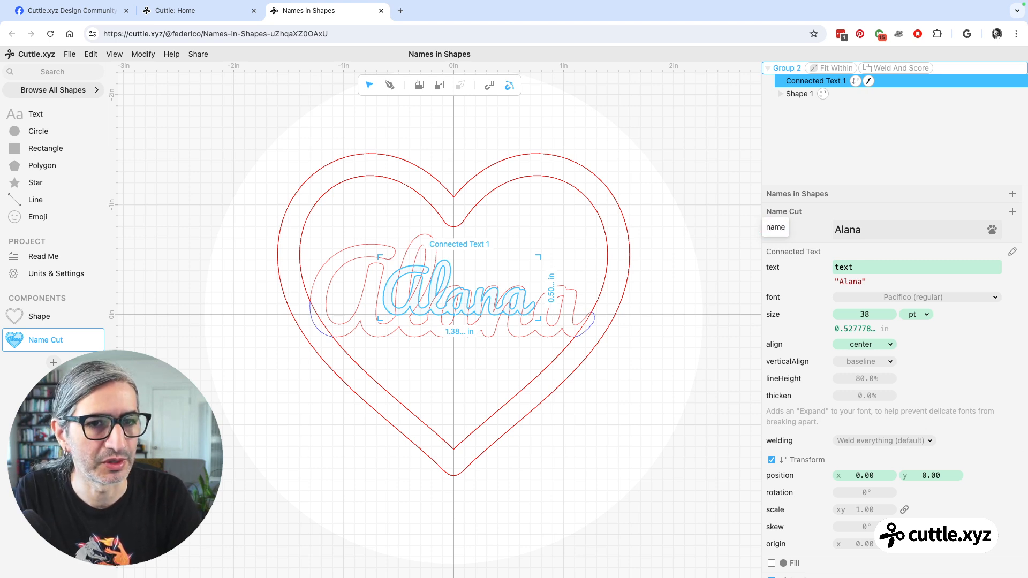
pyautogui.click(684, 236)
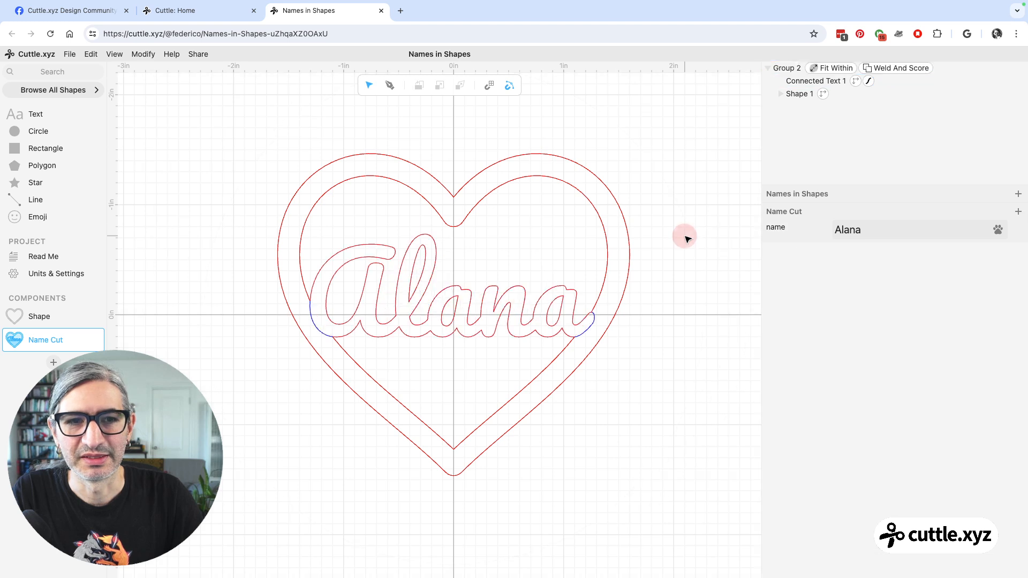
# Set the name parameter to a four-letter first name and check the connected text's linked text value.
pyautogui.click(875, 235)
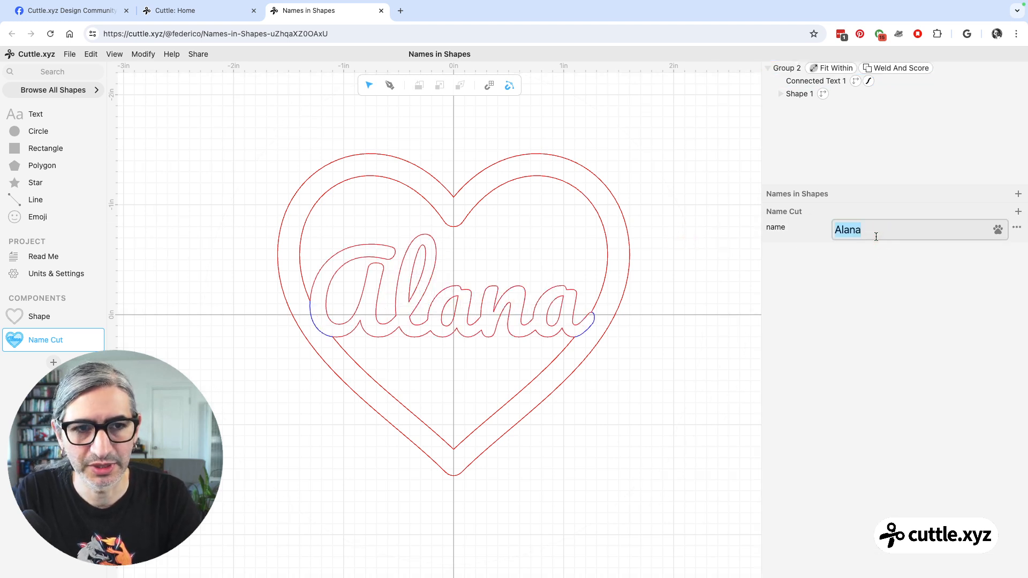
pyautogui.write('Lina')
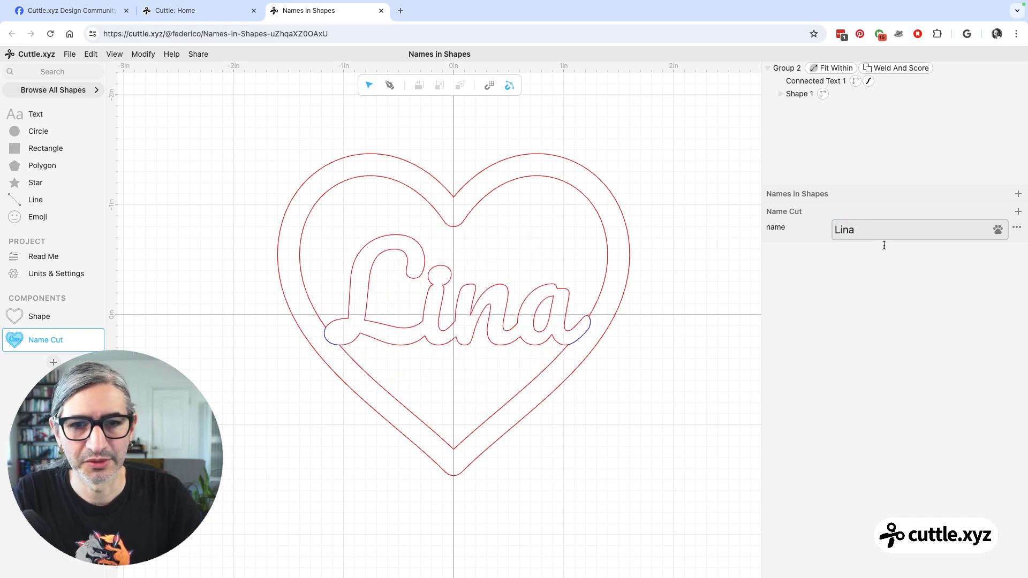
pyautogui.click(627, 420)
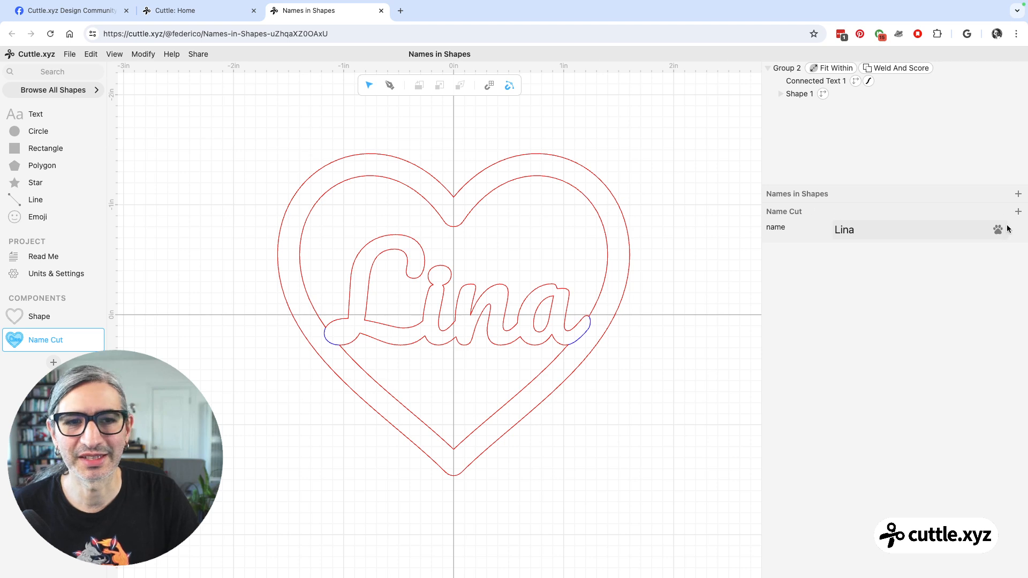
pyautogui.click(808, 82)
pyautogui.click(809, 82)
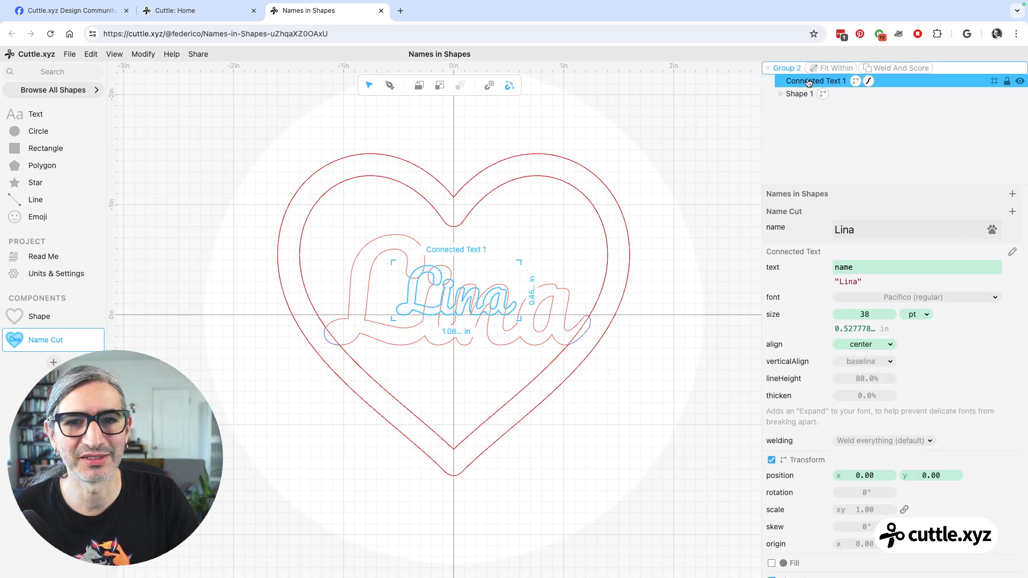
pyautogui.click(702, 203)
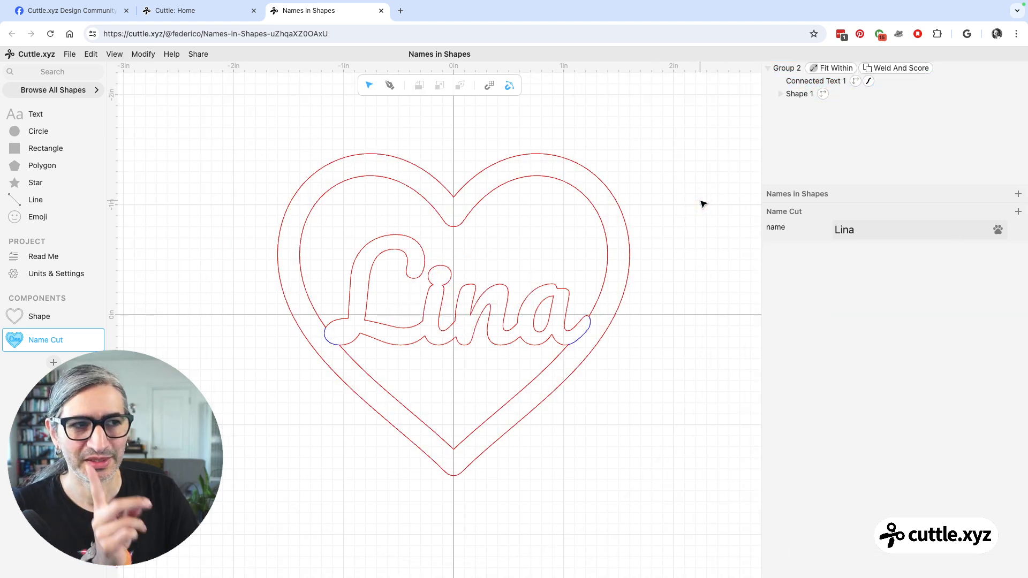
# Create a new component and place four Name Cut instances in a two-by-two grid, columns about 3.5 in and rows about 3.3 in apart.
pyautogui.click(53, 363)
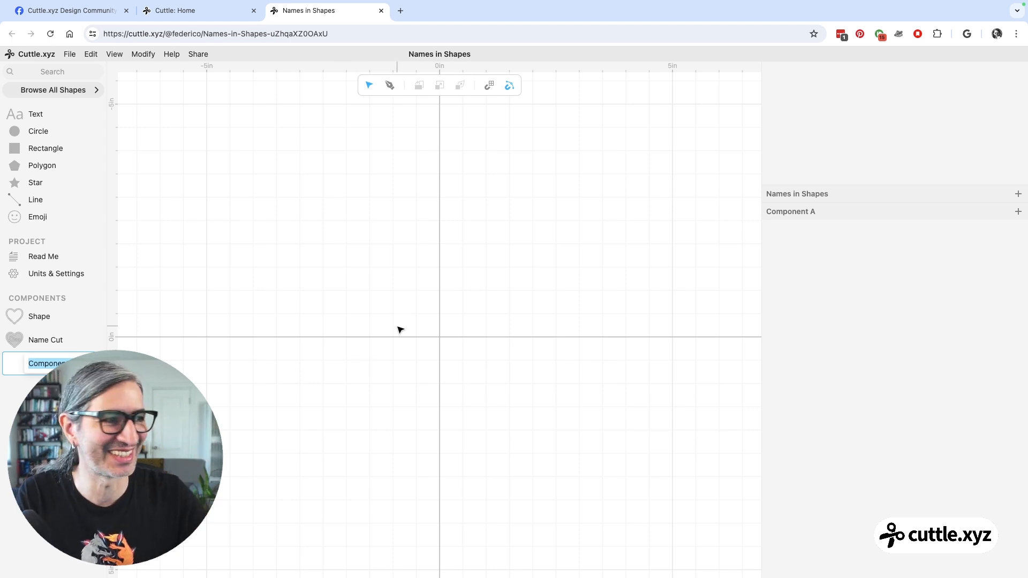
pyautogui.click(18, 340)
pyautogui.moveTo(18, 340); pyautogui.dragTo(436, 211)
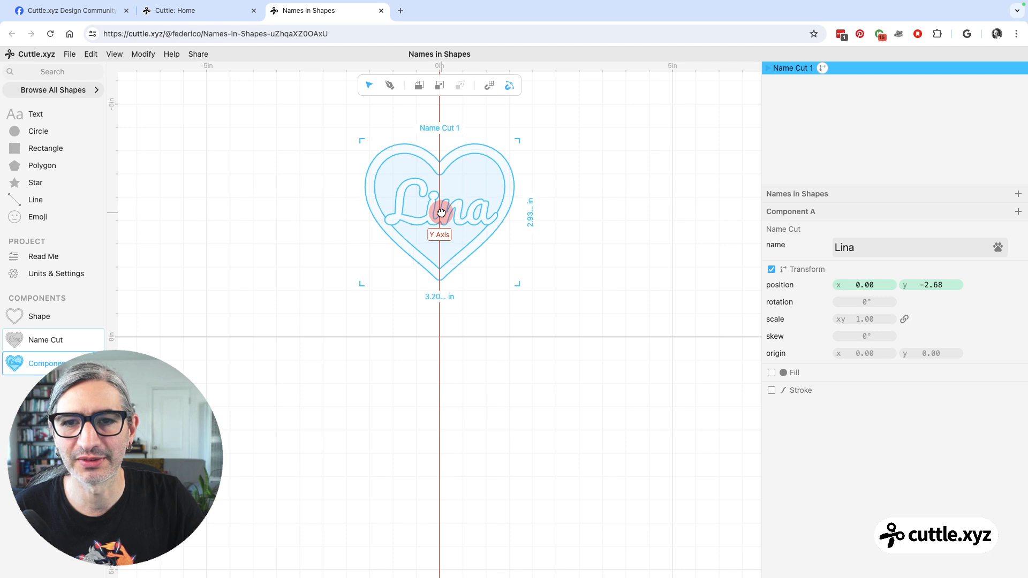
pyautogui.moveTo(16, 337); pyautogui.dragTo(414, 367)
pyautogui.click(32, 342)
pyautogui.moveTo(30, 346); pyautogui.dragTo(599, 213)
pyautogui.click(10, 337)
pyautogui.moveTo(10, 337); pyautogui.dragTo(604, 365)
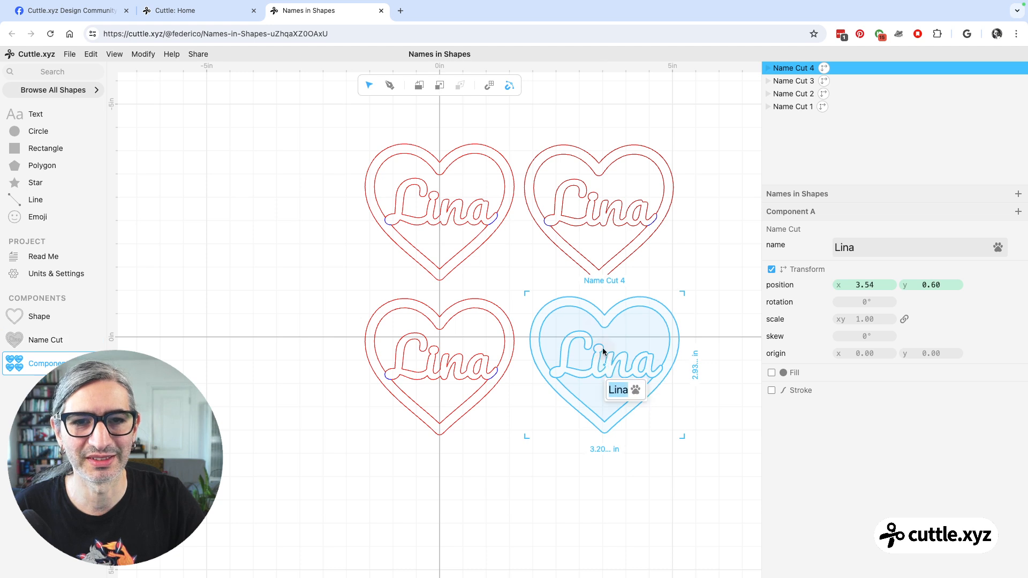
# Set the name of the upper-left Name Cut heart to an eight-letter first name.
pyautogui.click(627, 124)
pyautogui.click(442, 161)
pyautogui.click(860, 247)
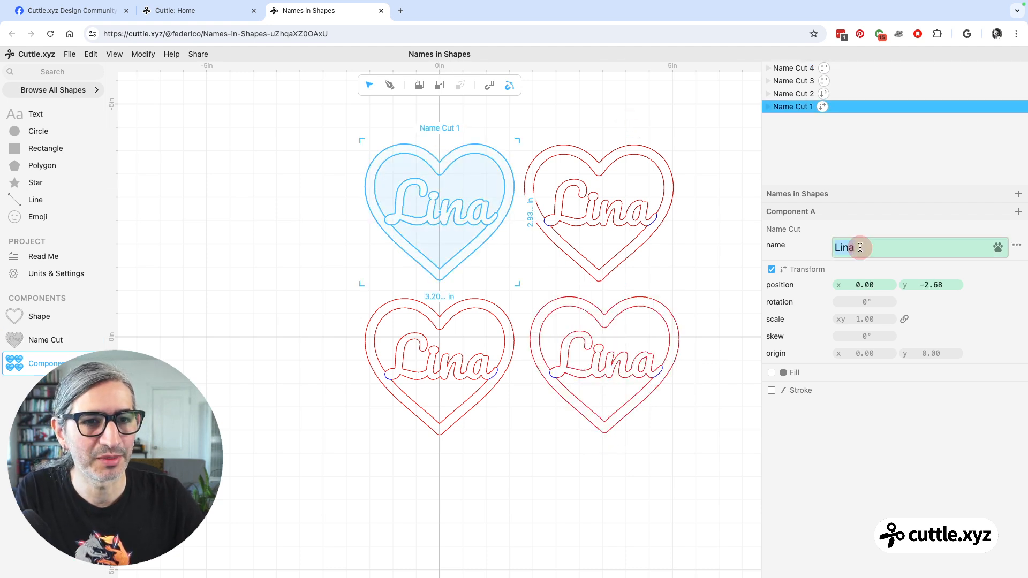
pyautogui.write('Federico')
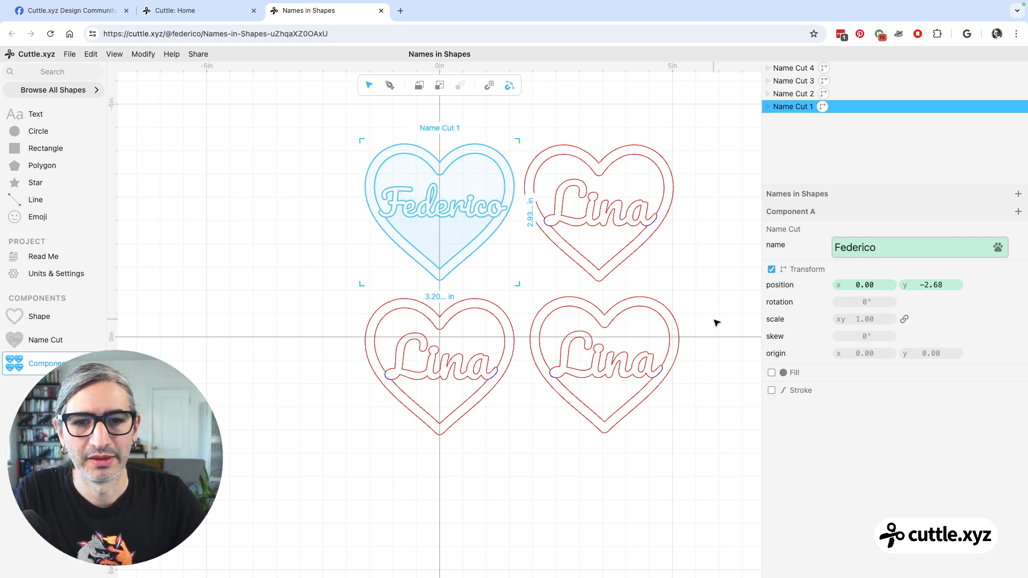
pyautogui.click(640, 432)
# Set the name of the lower-left Name Cut heart to a six-letter first name.
pyautogui.click(464, 361)
pyautogui.click(928, 247)
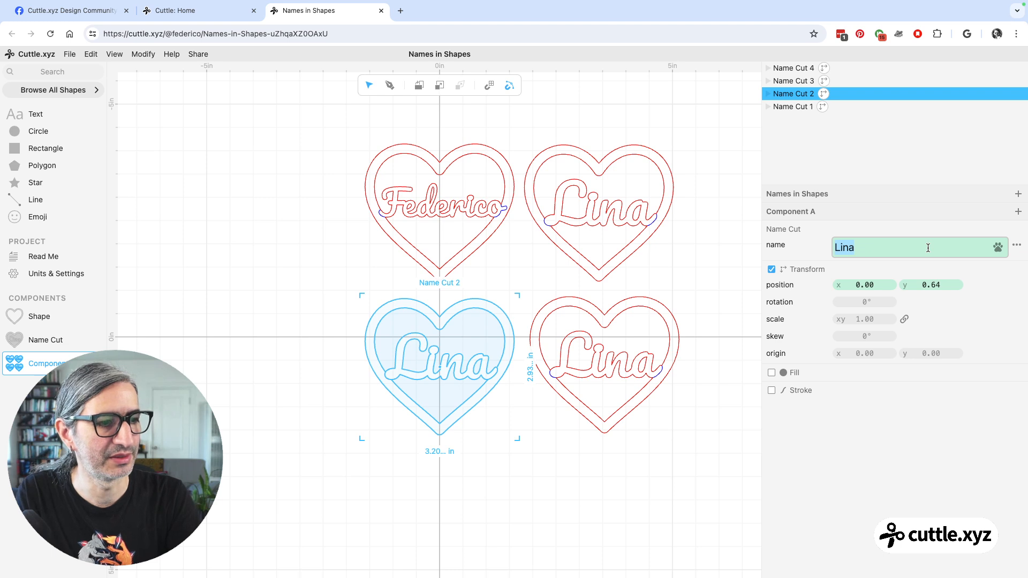
pyautogui.write('Daniel')
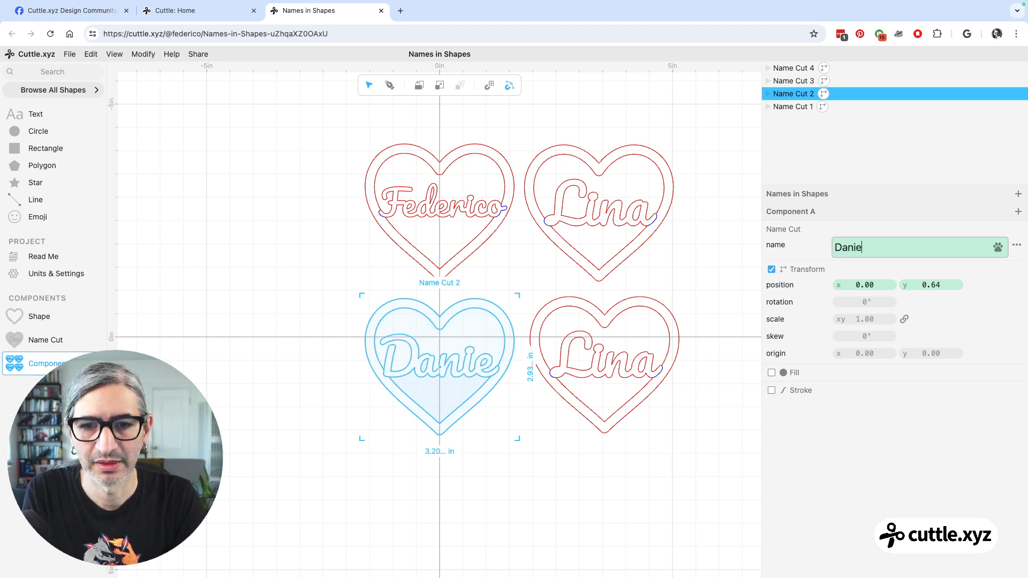
pyautogui.click(653, 545)
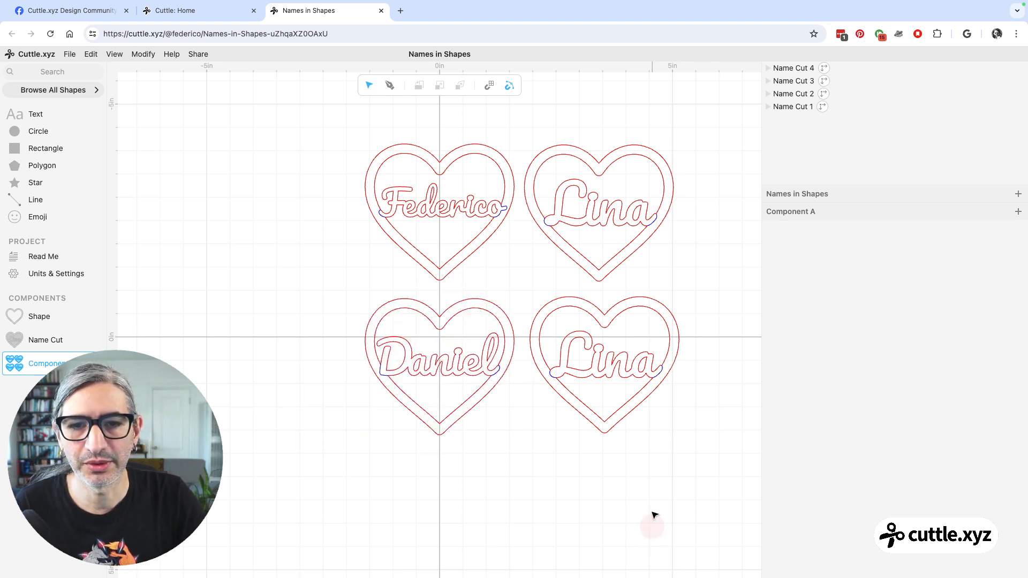
# Set the name of the lower-right Name Cut heart to a five-letter first name.
pyautogui.click(601, 364)
pyautogui.click(548, 552)
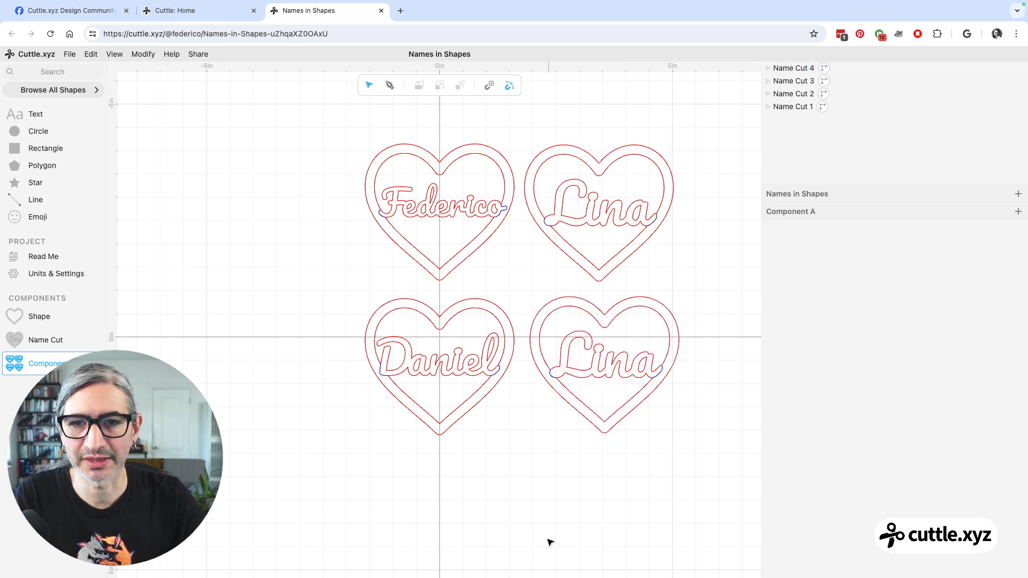
pyautogui.click(593, 369)
pyautogui.doubleClick(859, 247)
pyautogui.write('Hasan')
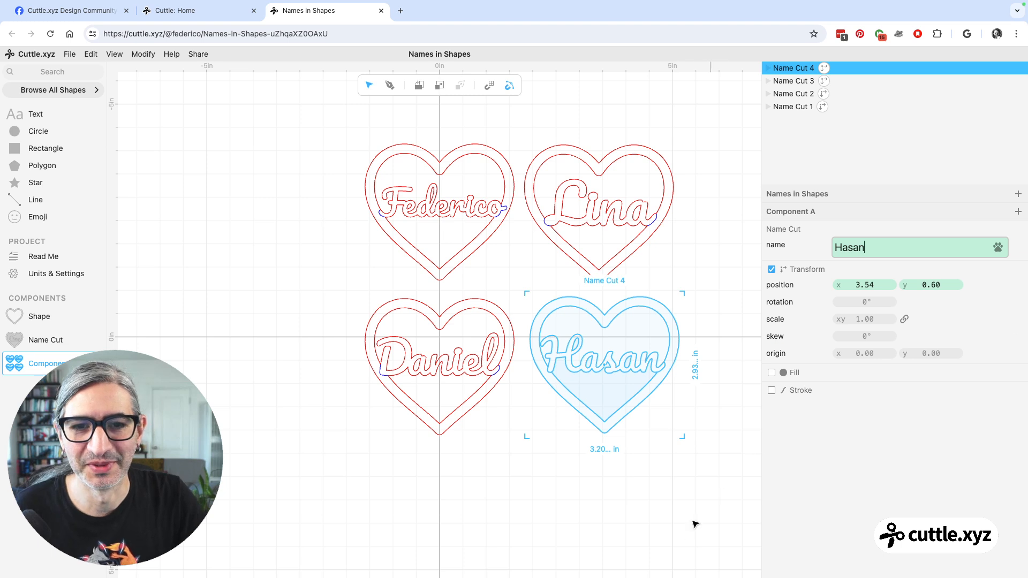
pyautogui.click(679, 533)
# Add a project-level parameter called Names under Names in Shapes.
pyautogui.scroll(2, 600, 459)
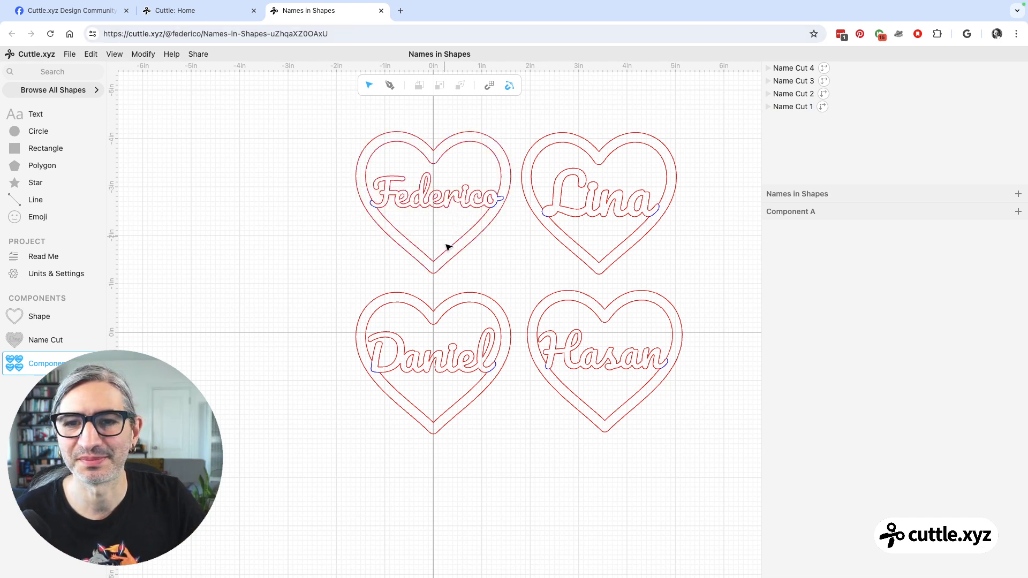
pyautogui.scroll(-1, 572, 289)
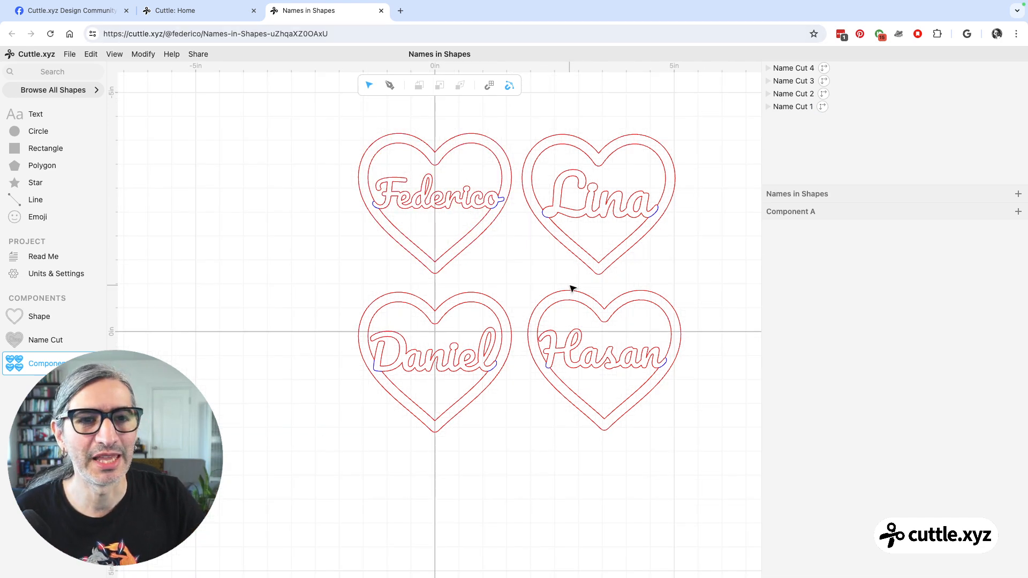
pyautogui.scroll(-1, 573, 289)
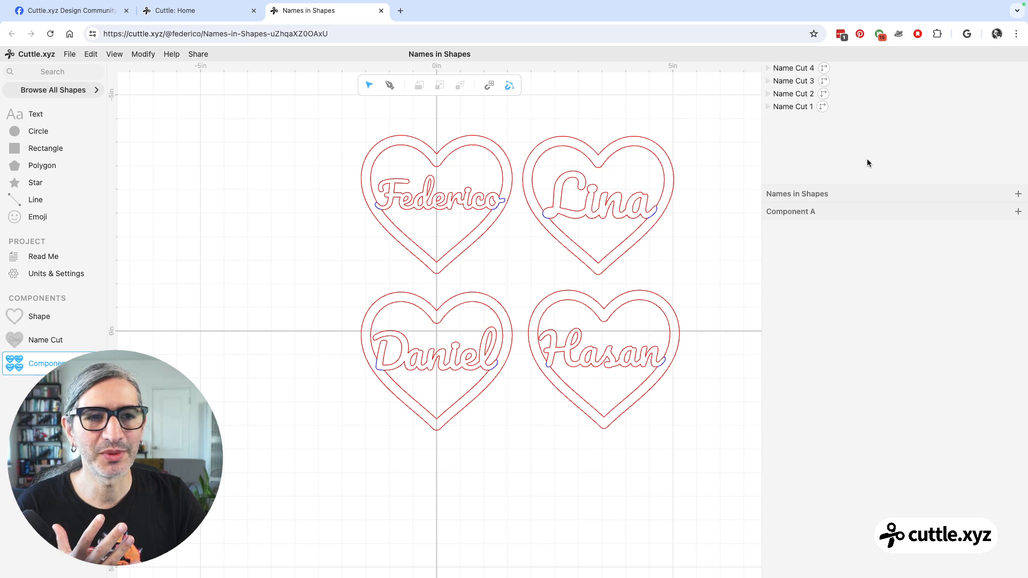
pyautogui.moveTo(905, 193)
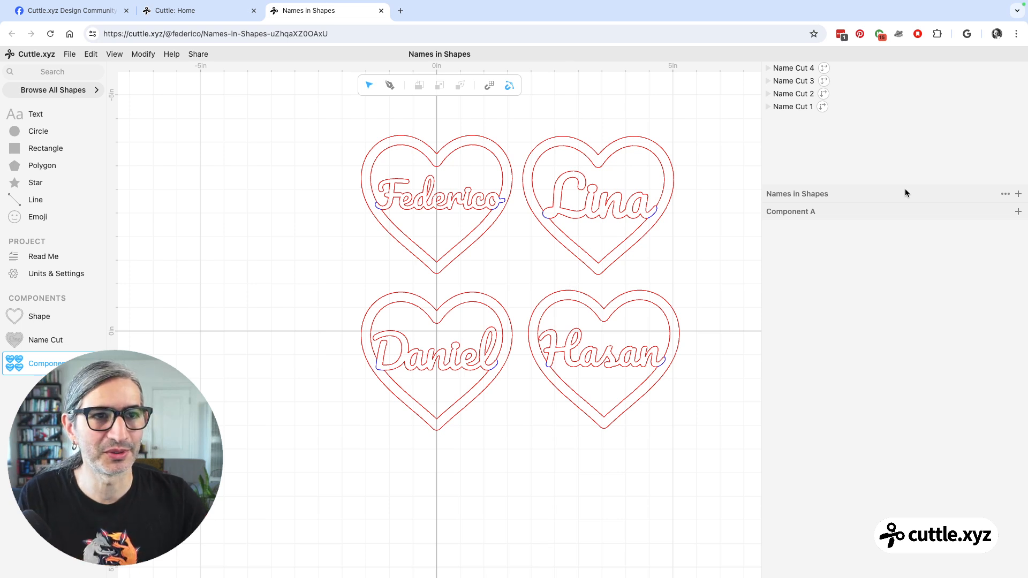
pyautogui.click(1018, 194)
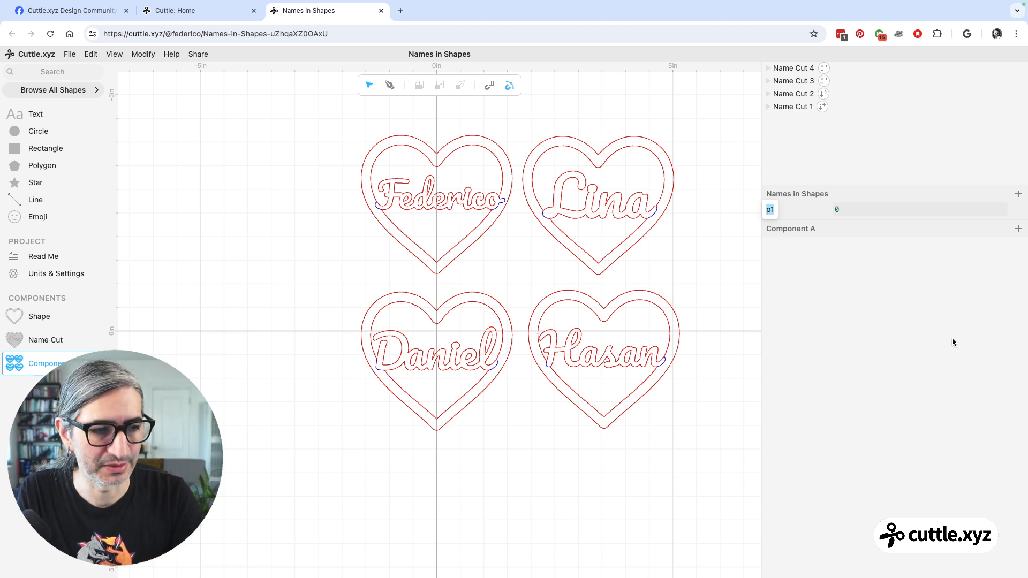
pyautogui.write('Names')
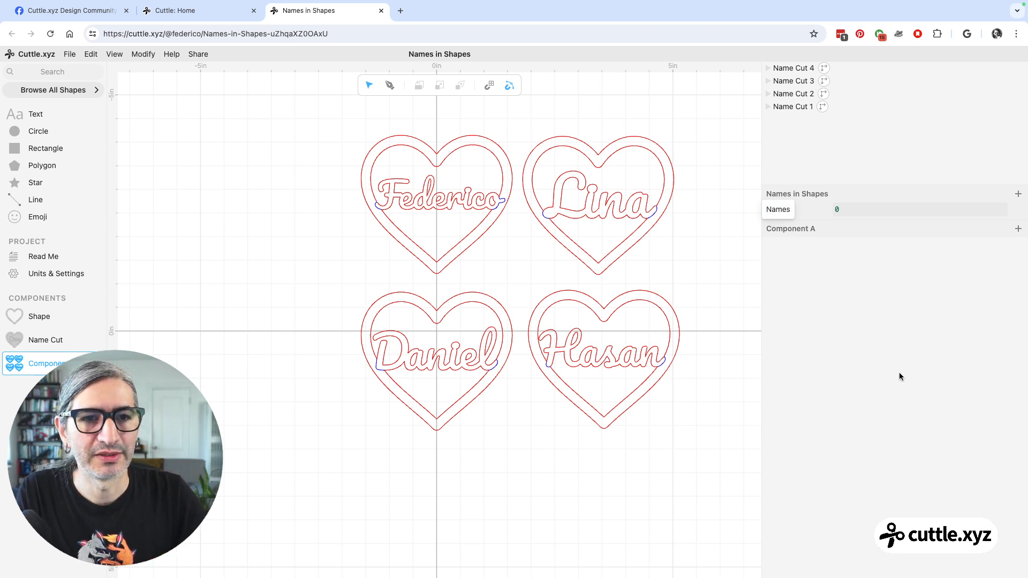
pyautogui.press('Return')
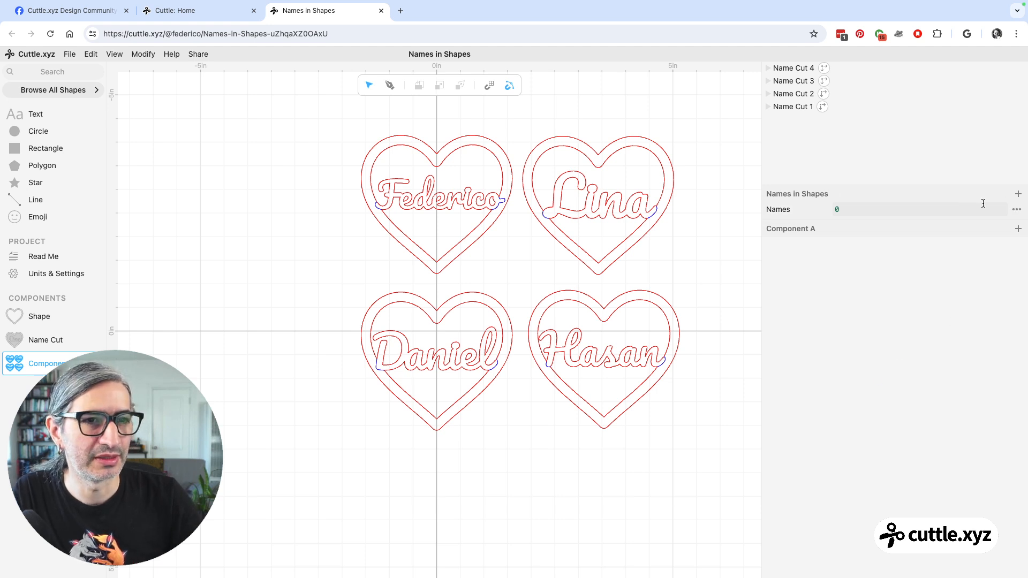
# Change the parameter type of Names to Text.
pyautogui.click(1015, 211)
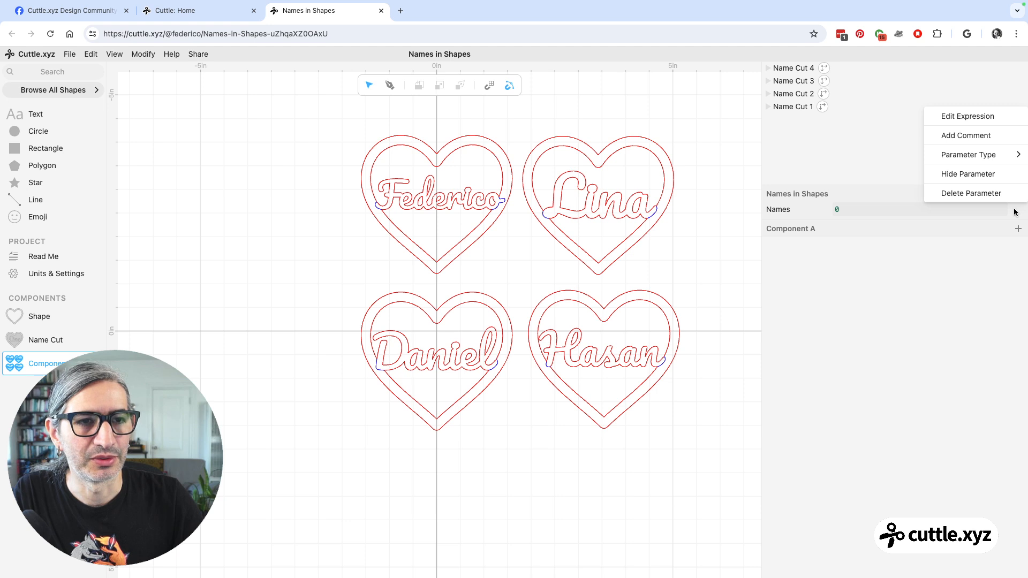
pyautogui.moveTo(995, 161)
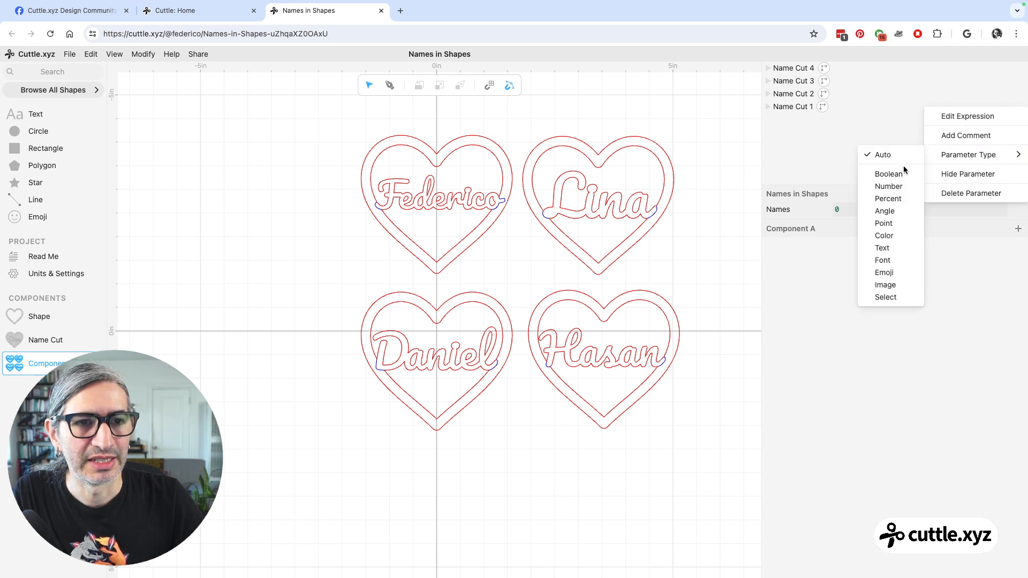
pyautogui.click(882, 248)
# Fill the Names parameter with three first names, one per line, matching the upper-left, upper-right and lower-left hearts.
pyautogui.click(871, 212)
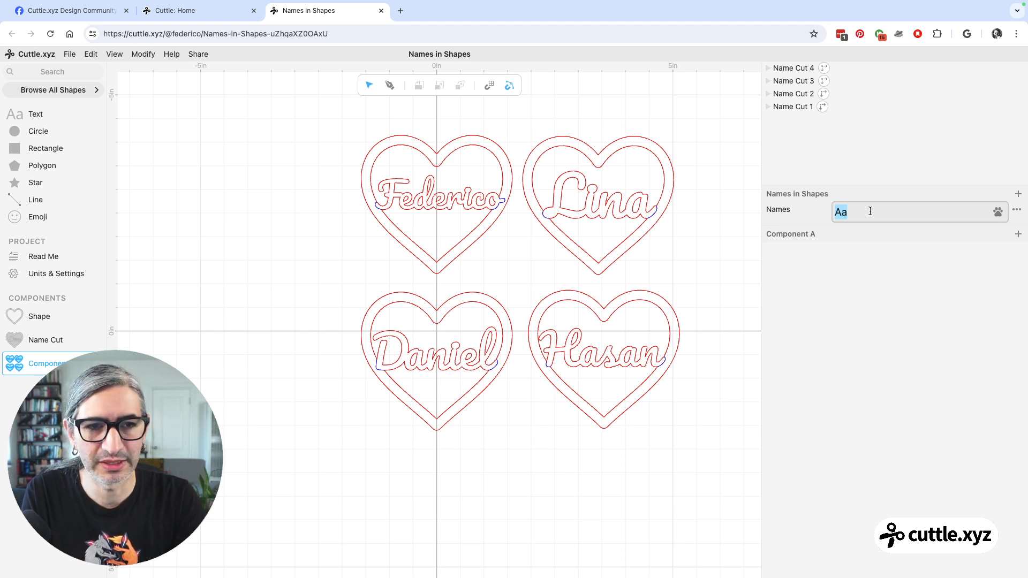
pyautogui.write('Federico')
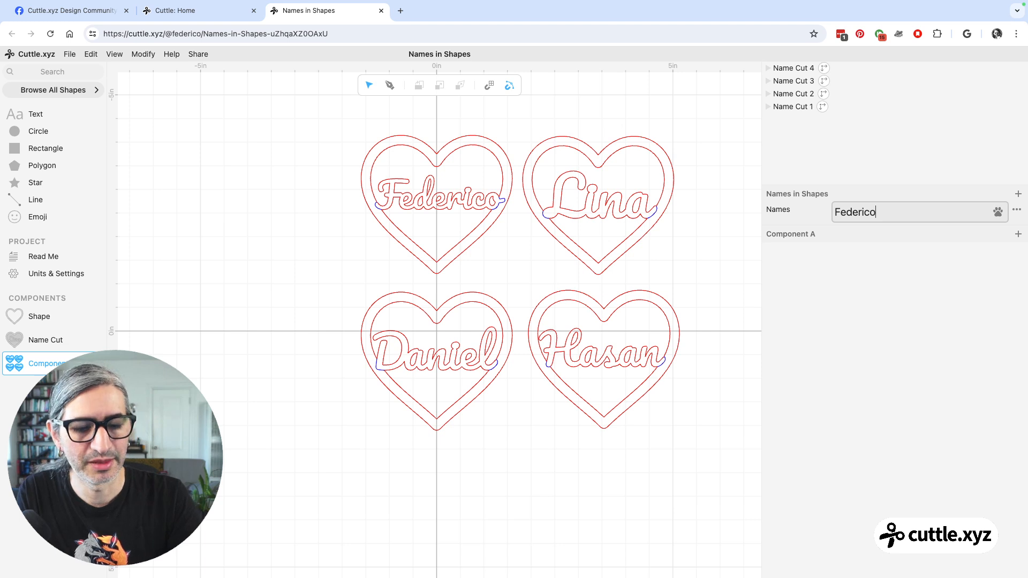
pyautogui.press('Return')
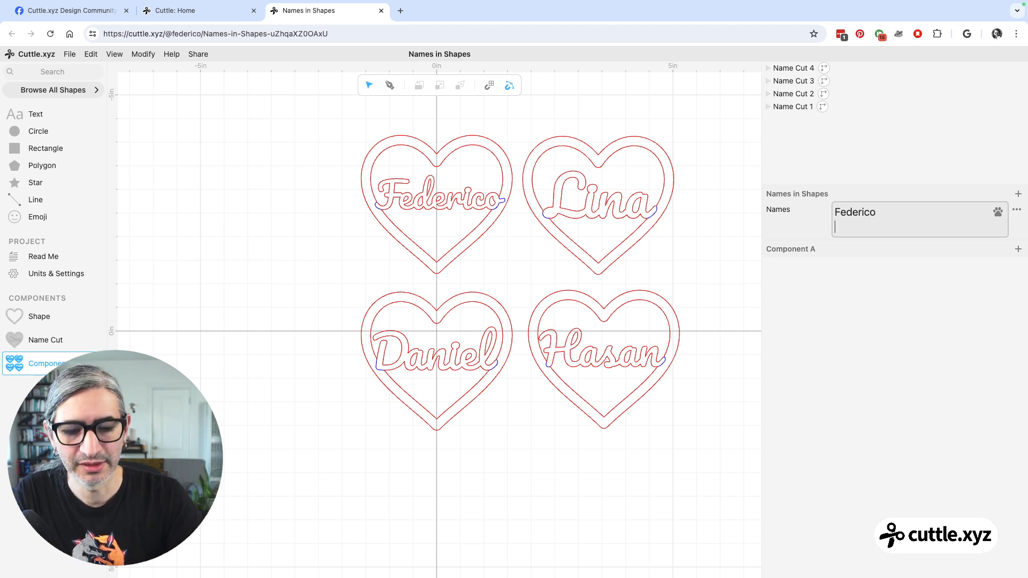
pyautogui.write('Lina')
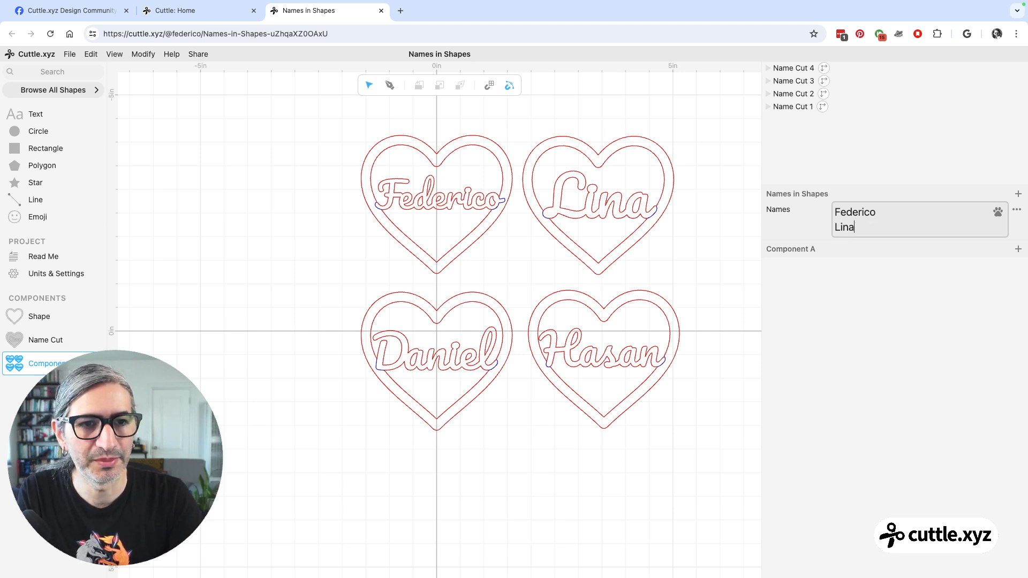
pyautogui.press('Return')
pyautogui.write('Daniel')
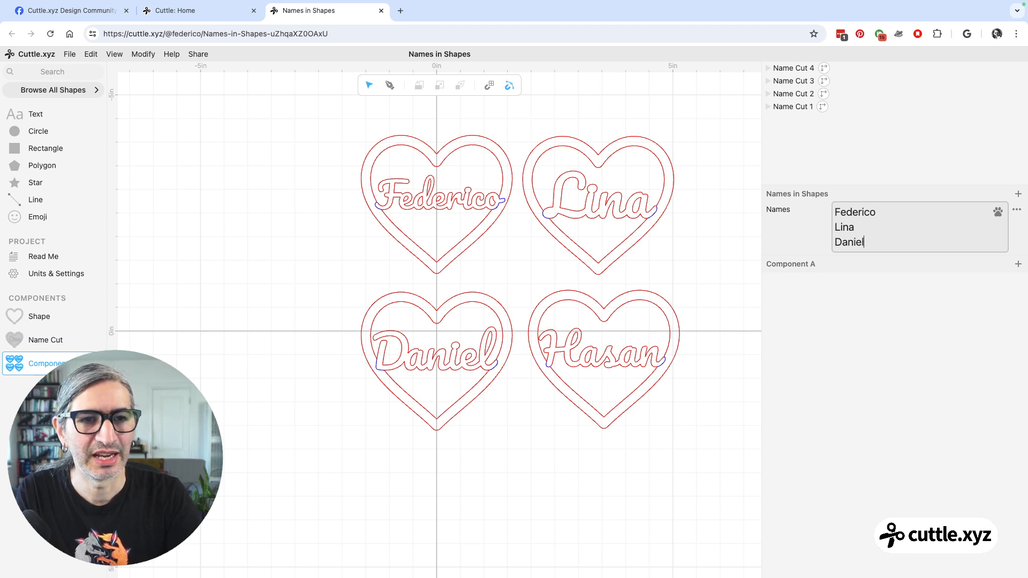
pyautogui.click(425, 152)
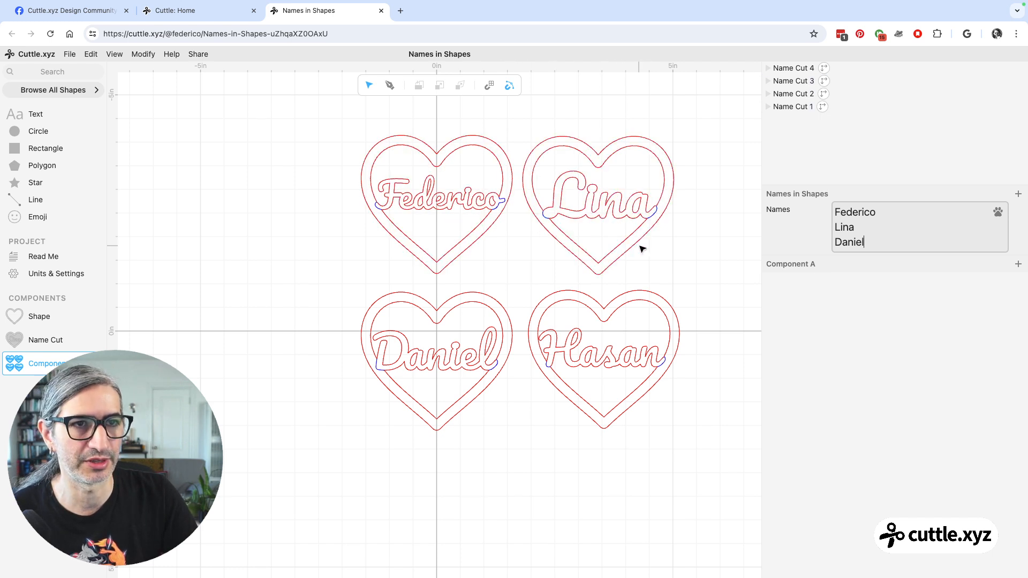
pyautogui.click(702, 291)
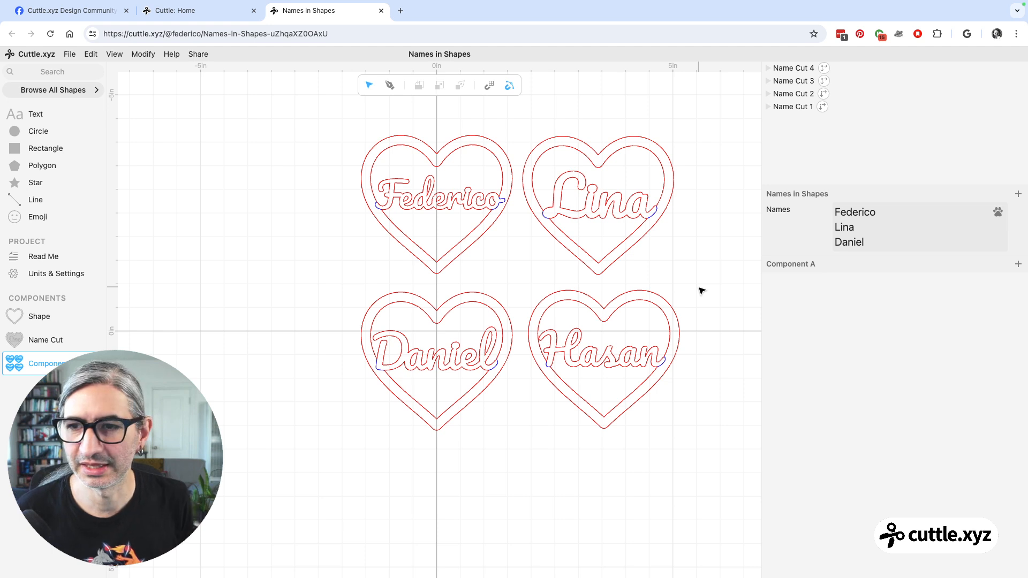
pyautogui.click(525, 460)
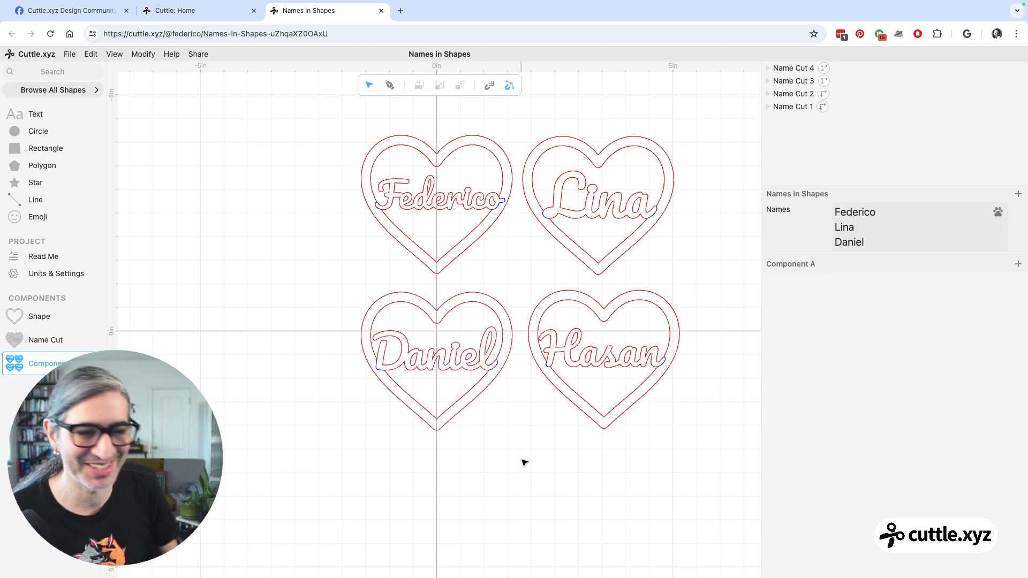
pyautogui.click(524, 461)
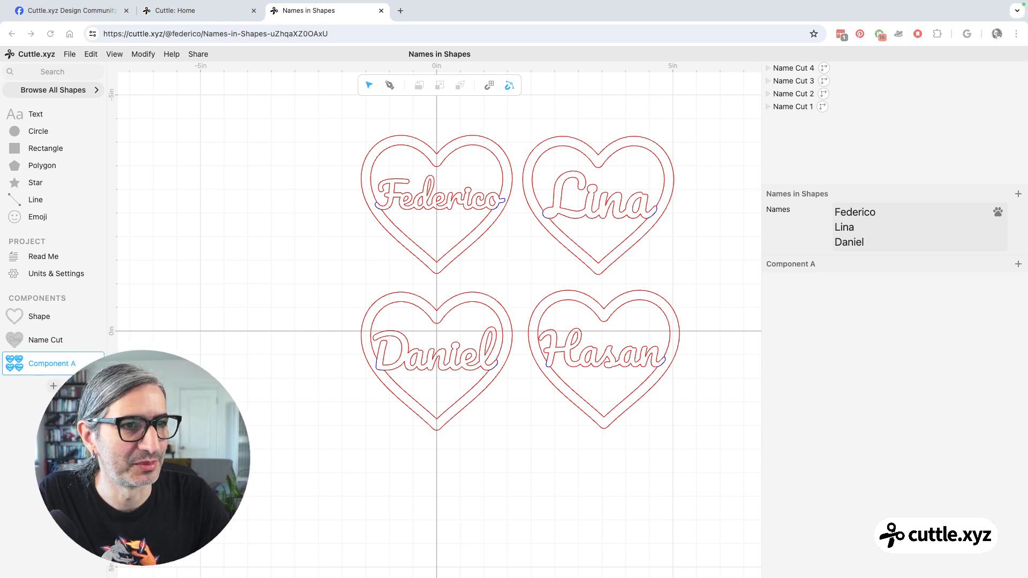
# Create a new component, find the Auto Layout shape in the shape library and place it at the canvas origin.
pyautogui.click(54, 387)
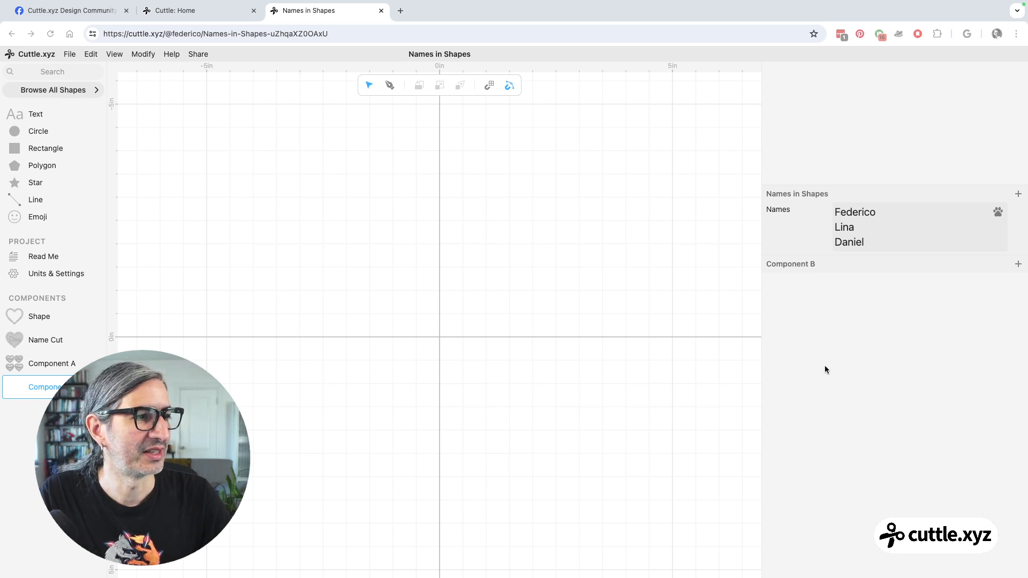
pyautogui.click(53, 75)
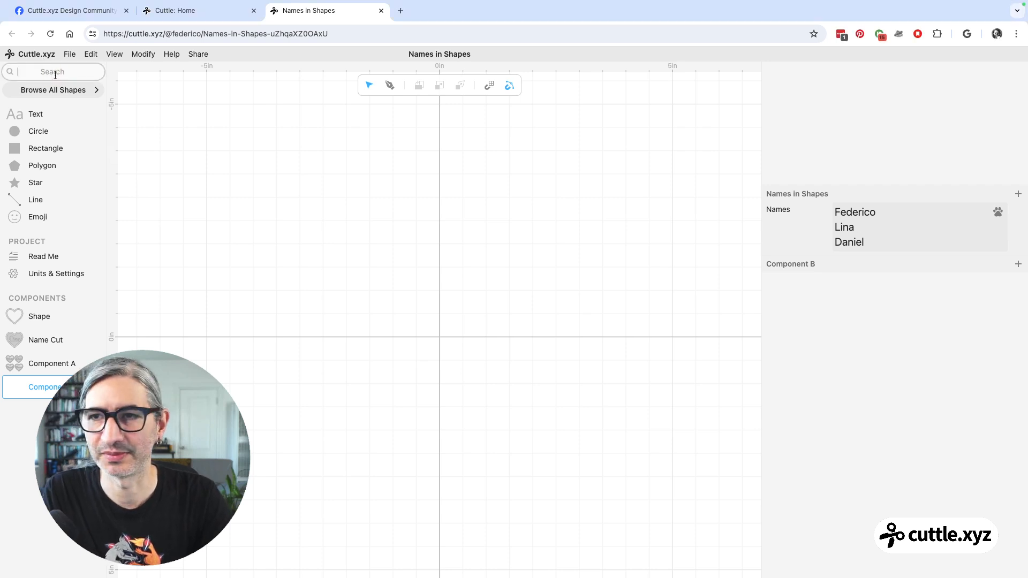
pyautogui.write('au')
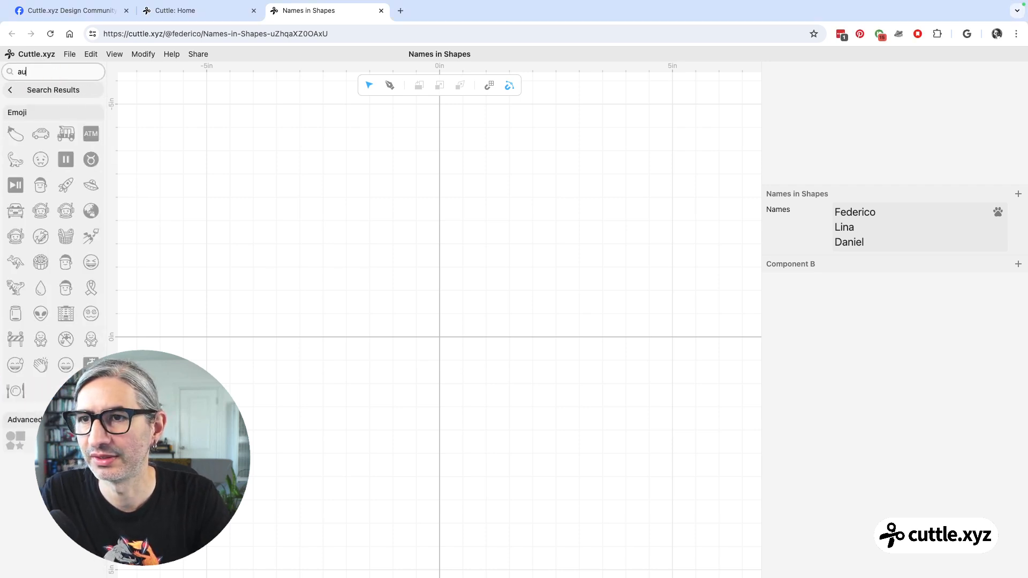
pyautogui.write('to')
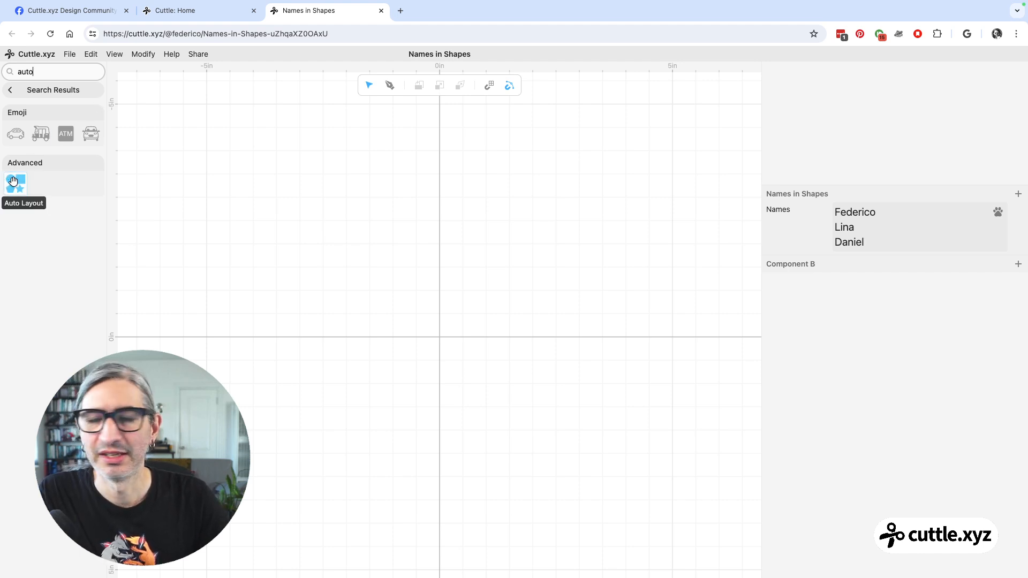
pyautogui.moveTo(14, 182); pyautogui.dragTo(437, 337)
pyautogui.click(15, 93)
pyautogui.click(437, 302)
pyautogui.scroll(1, 434, 290)
pyautogui.scroll(2, 436, 292)
pyautogui.moveTo(463, 312); pyautogui.dragTo(387, 166)
pyautogui.scroll(3, 399, 220)
pyautogui.scroll(1, 399, 219)
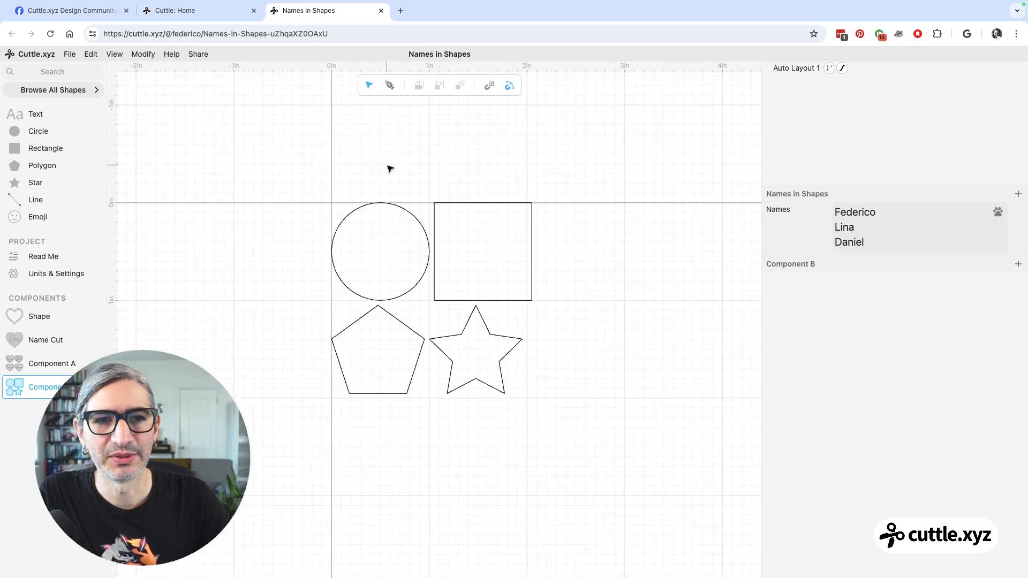
# Enlarge the inspector area for the Auto Layout's parameters and set its spacing to 0.12 in.
pyautogui.click(787, 68)
pyautogui.click(794, 70)
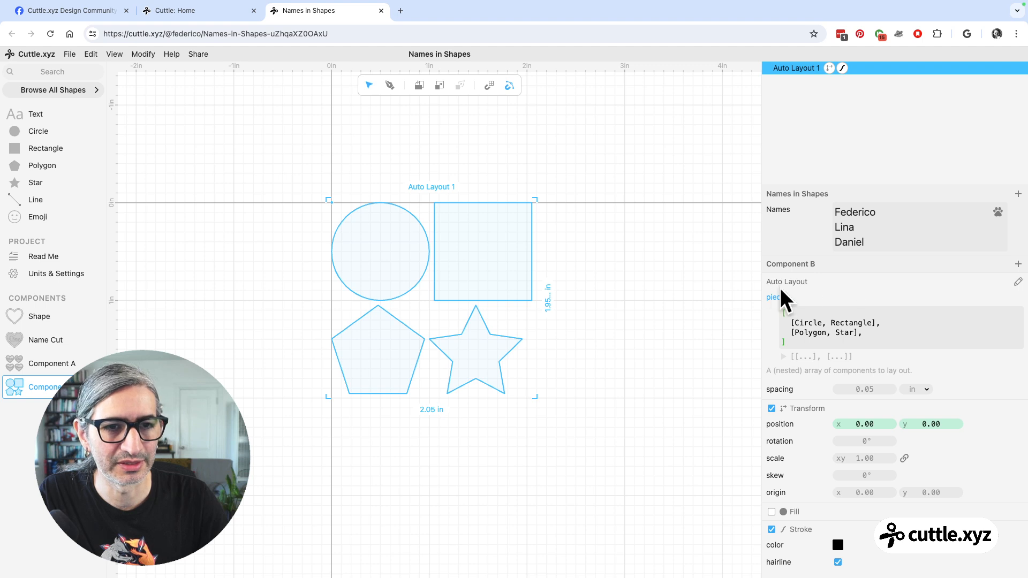
pyautogui.moveTo(759, 279); pyautogui.dragTo(714, 279)
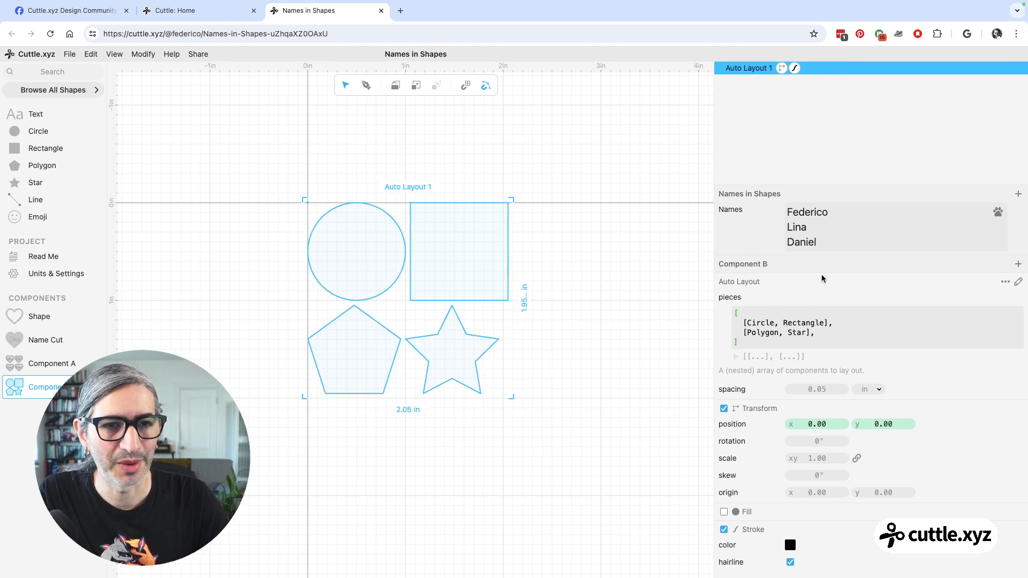
pyautogui.moveTo(827, 188); pyautogui.dragTo(822, 141)
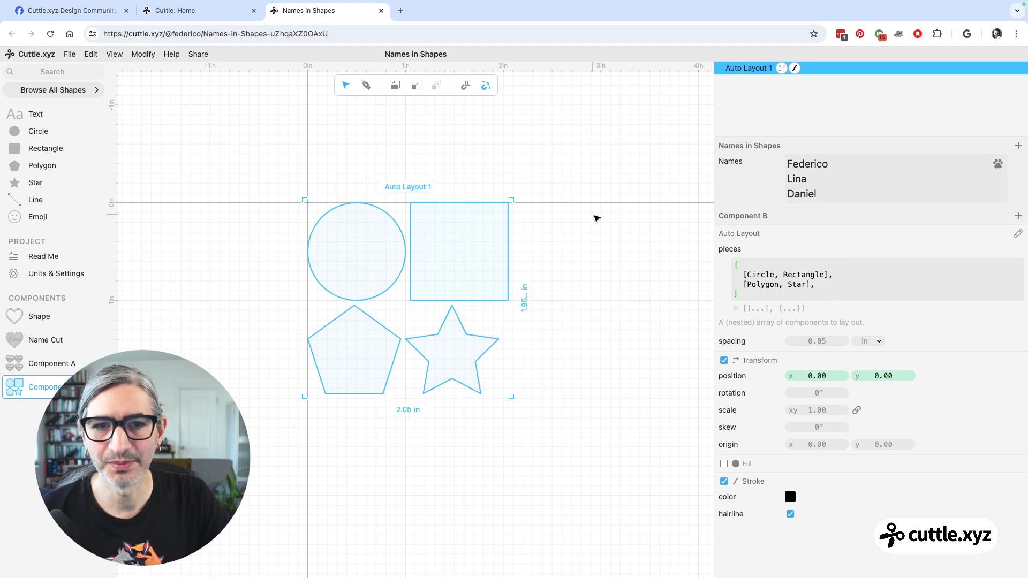
pyautogui.click(760, 284)
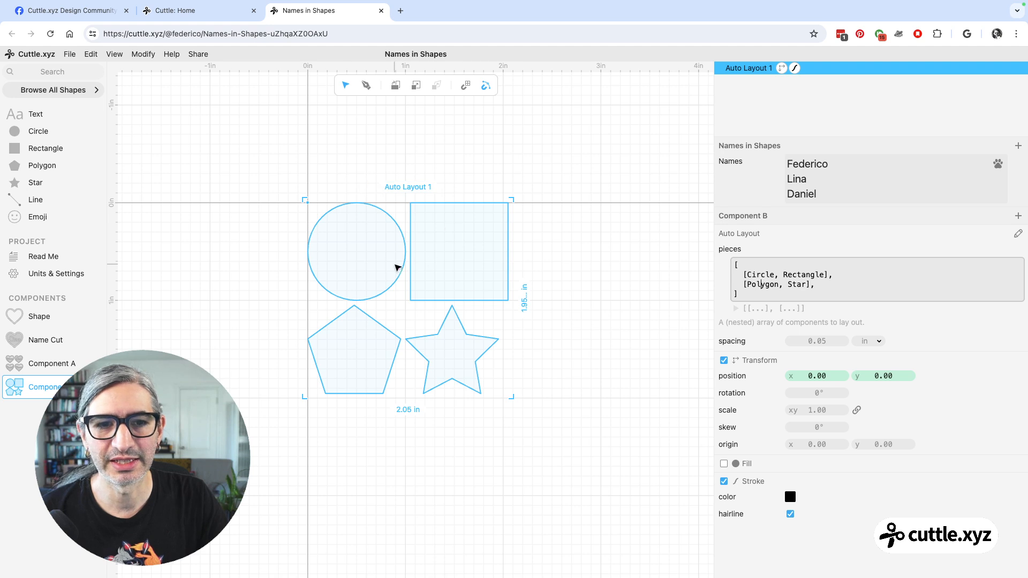
pyautogui.moveTo(828, 342)
pyautogui.mouseDown()
pyautogui.moveTo(862, 338)
pyautogui.moveTo(808, 339)
pyautogui.moveTo(833, 341)
pyautogui.mouseUp()
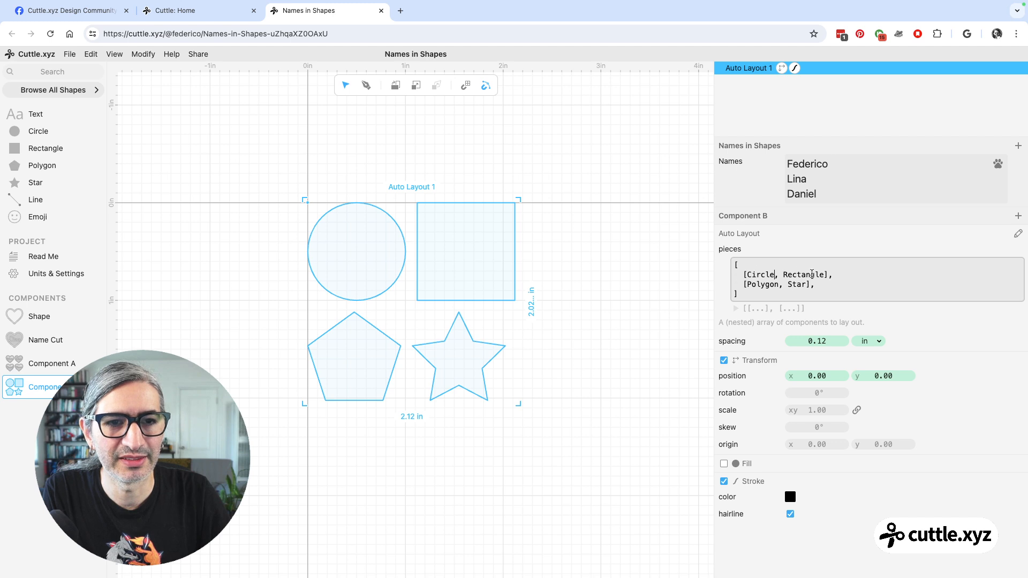
# Append Circle after Rectangle in the first row of the Auto Layout's pieces array and run the code.
pyautogui.click(826, 274)
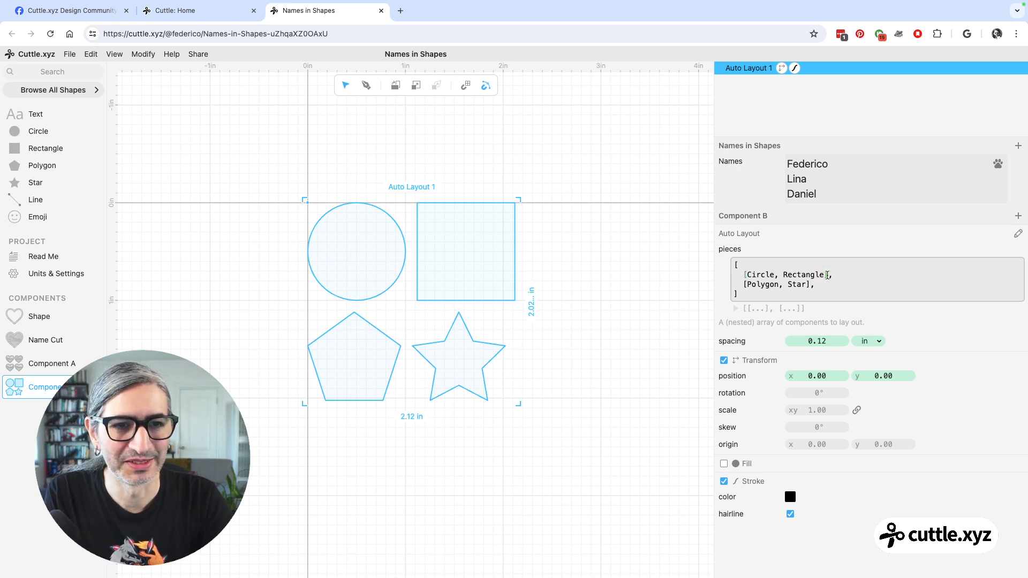
pyautogui.write(', ')
pyautogui.write('Ci')
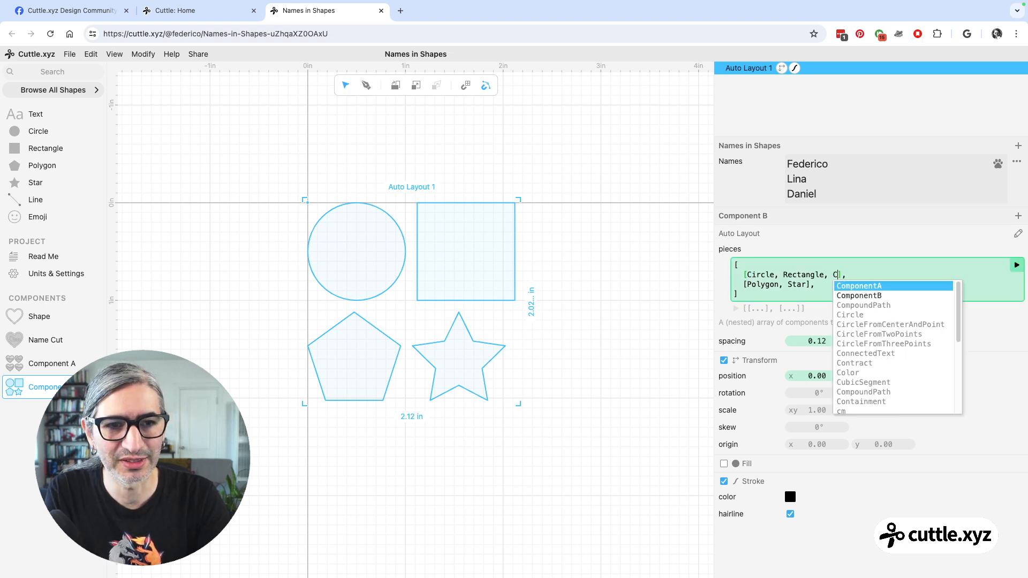
pyautogui.press('Return')
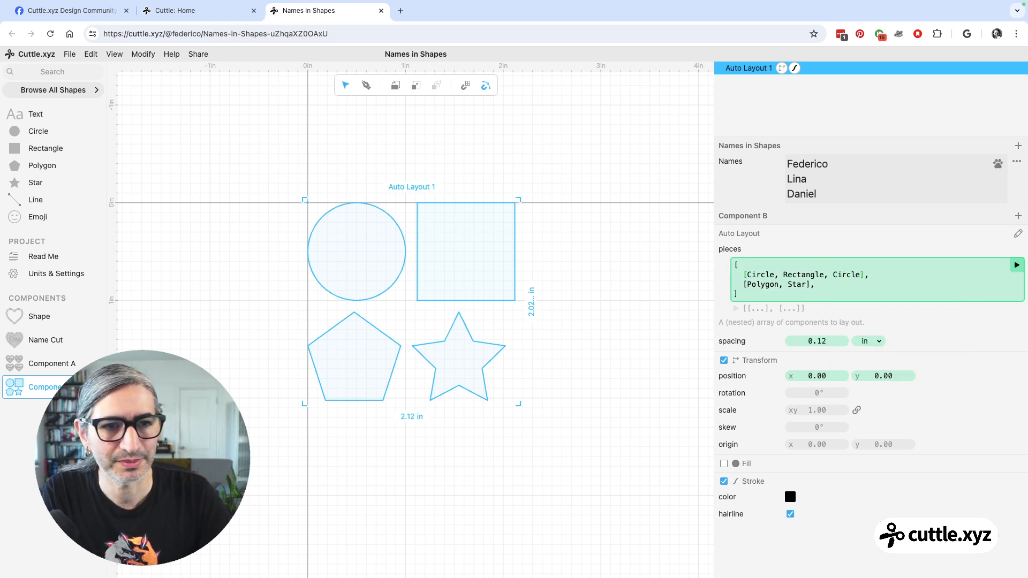
pyautogui.click(1016, 265)
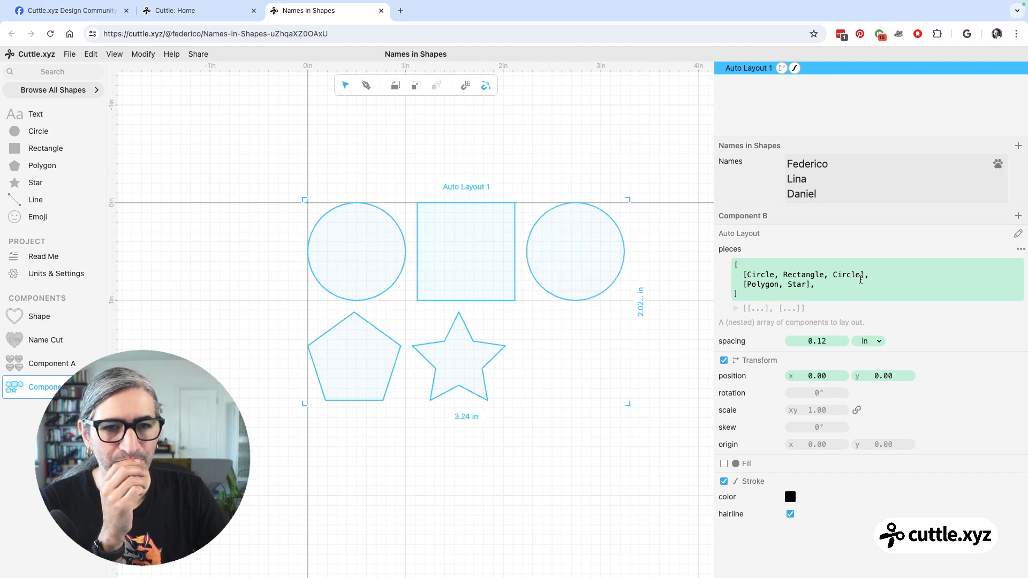
# Append a second Star to the Polygon row of the Auto Layout's pieces array and run the code.
pyautogui.click(805, 287)
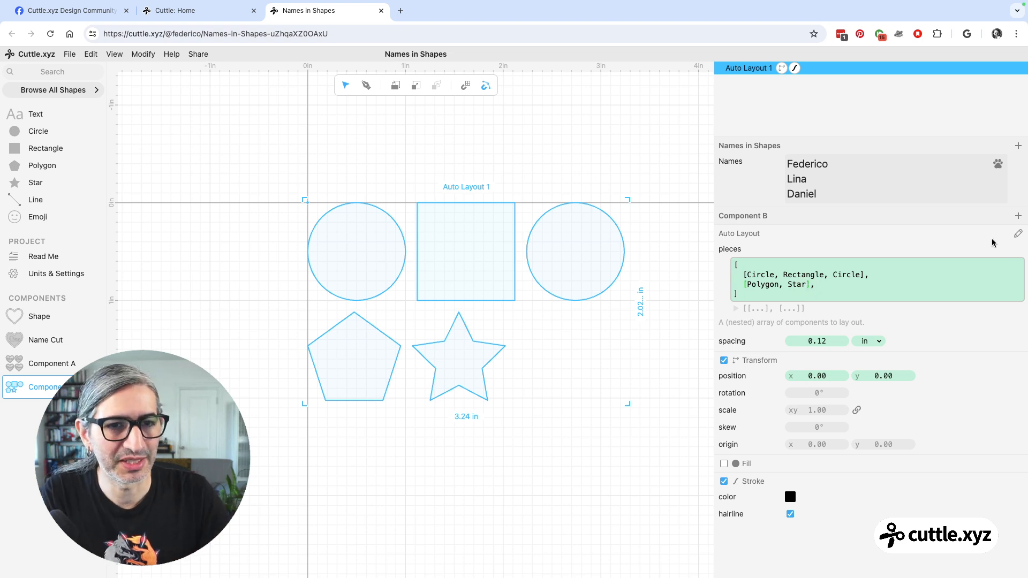
pyautogui.write(',')
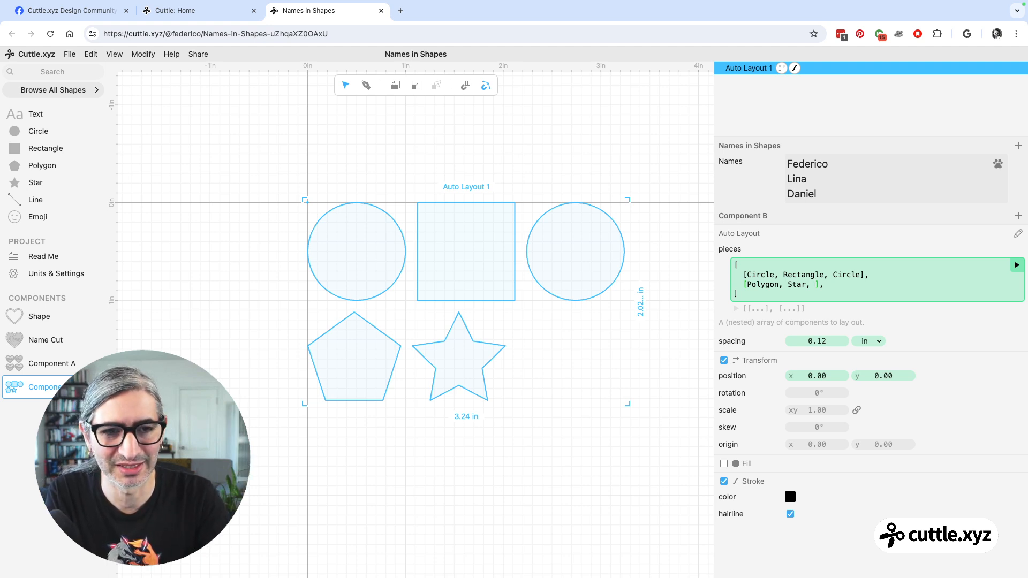
pyautogui.write('Star')
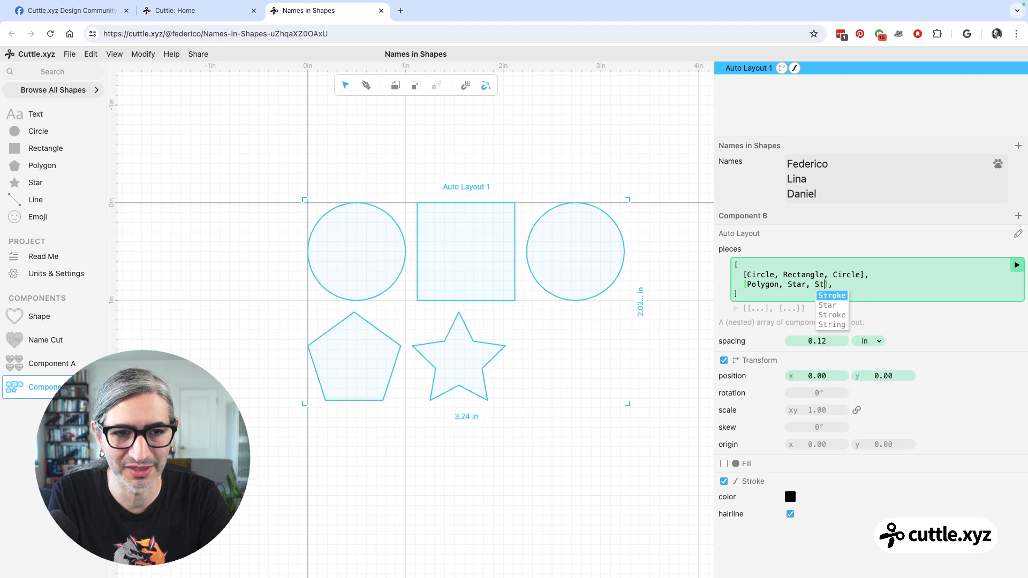
pyautogui.press('Return')
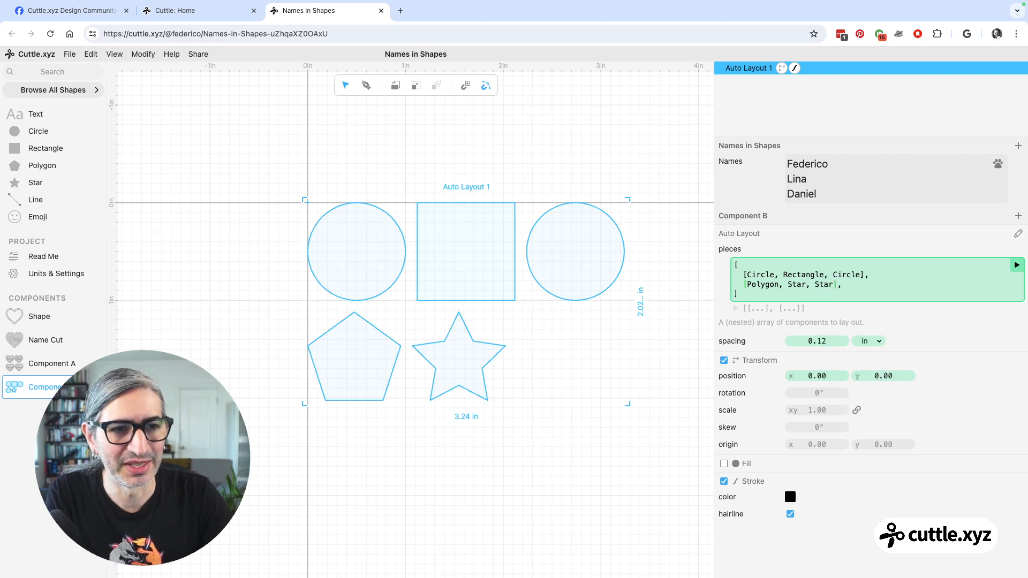
pyautogui.click(1016, 265)
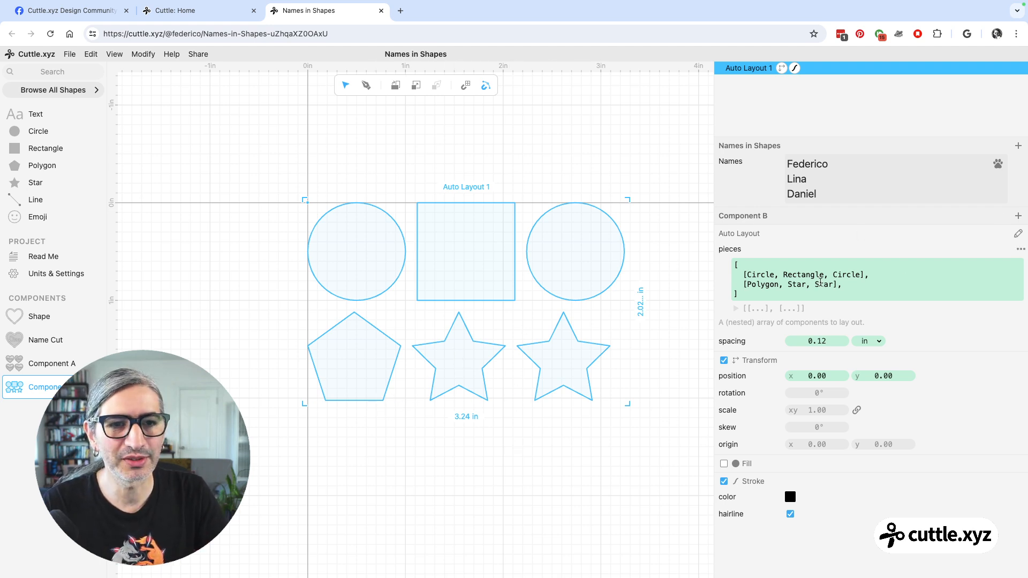
pyautogui.click(760, 274)
pyautogui.moveTo(11, 132); pyautogui.dragTo(336, 154)
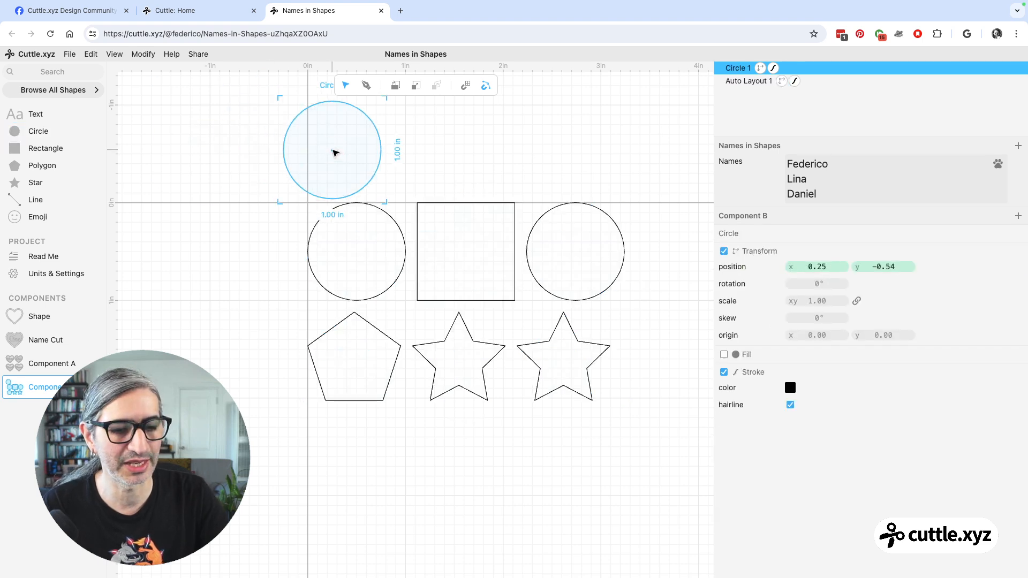
pyautogui.press('BackSpace')
pyautogui.click(471, 241)
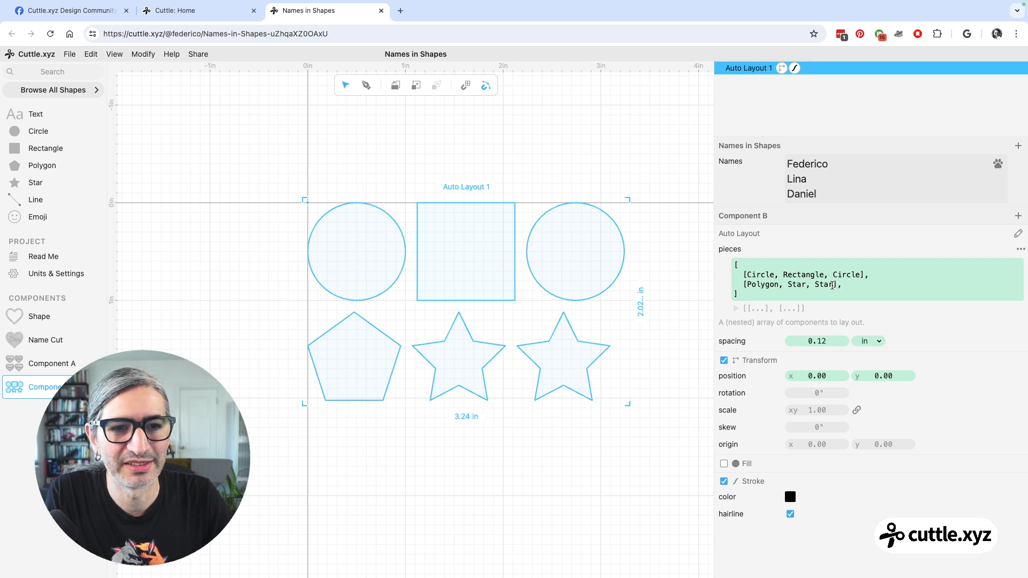
# Append the NameCut component to the end of the Polygon row in the pieces array and run the code.
pyautogui.click(834, 285)
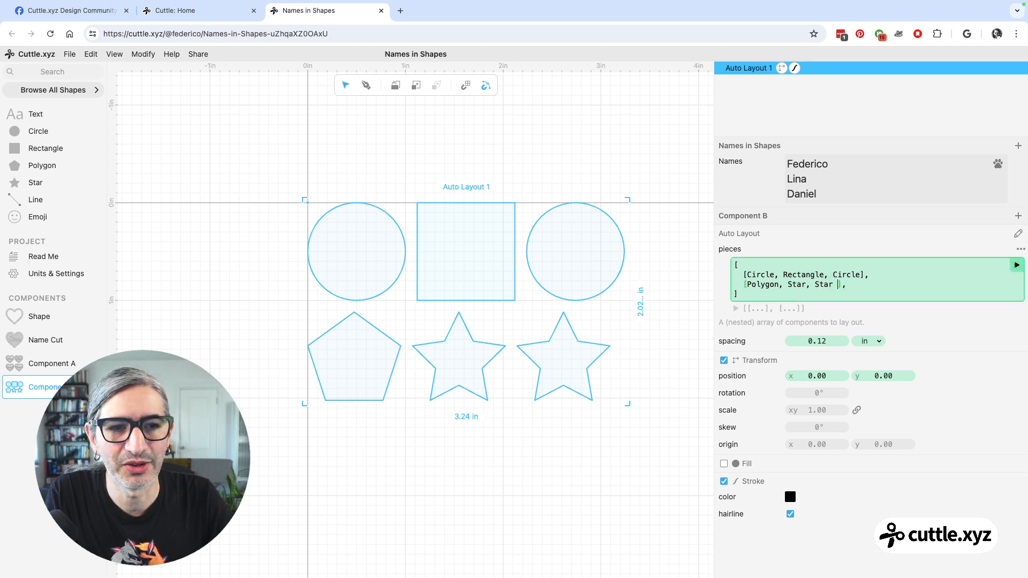
pyautogui.press('BackSpace')
pyautogui.write(',')
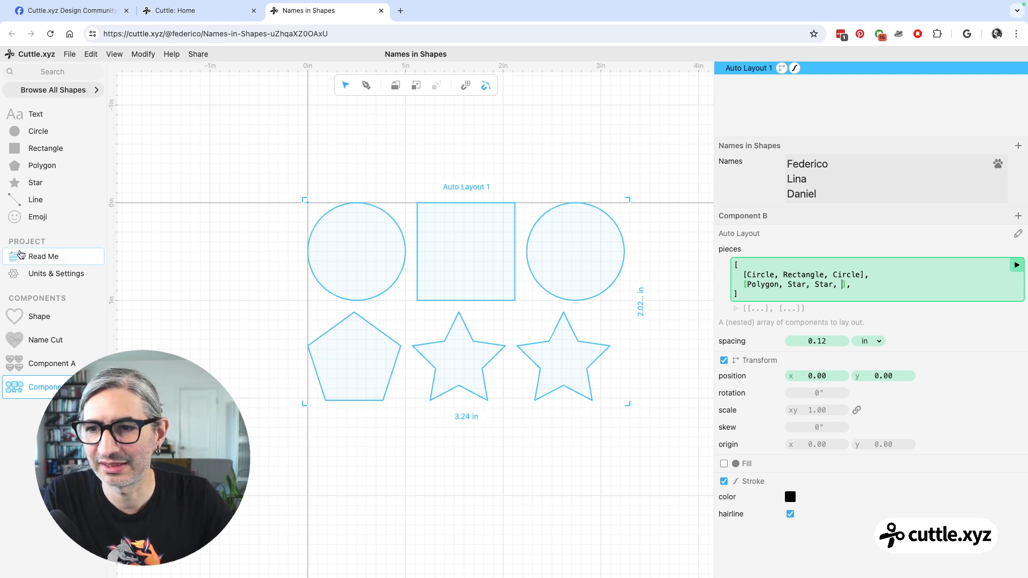
pyautogui.moveTo(52, 340)
pyautogui.mouseDown()
pyautogui.moveTo(283, 320)
pyautogui.moveTo(194, 296)
pyautogui.mouseUp()
pyautogui.moveTo(69, 339); pyautogui.dragTo(839, 285)
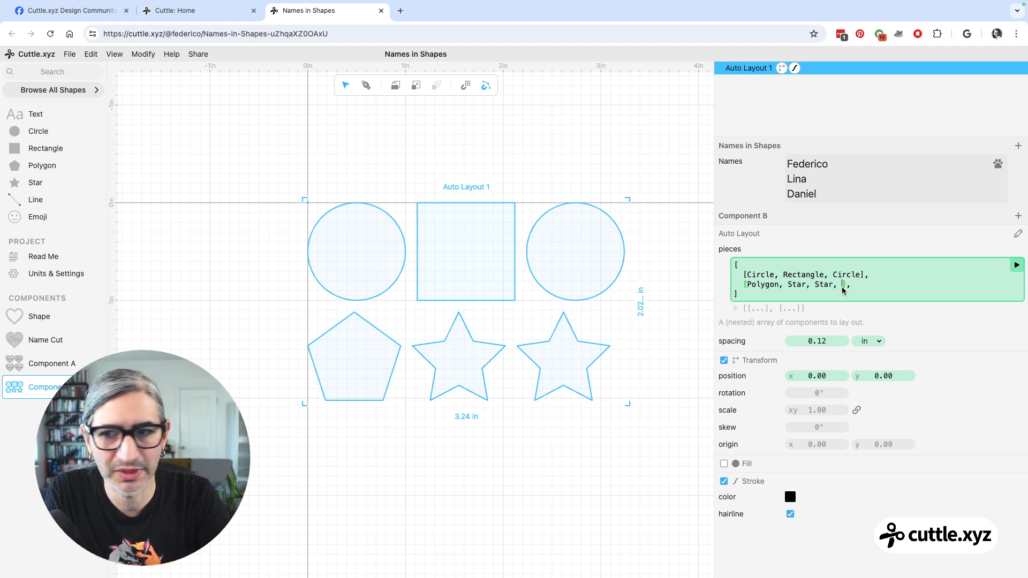
pyautogui.write('na')
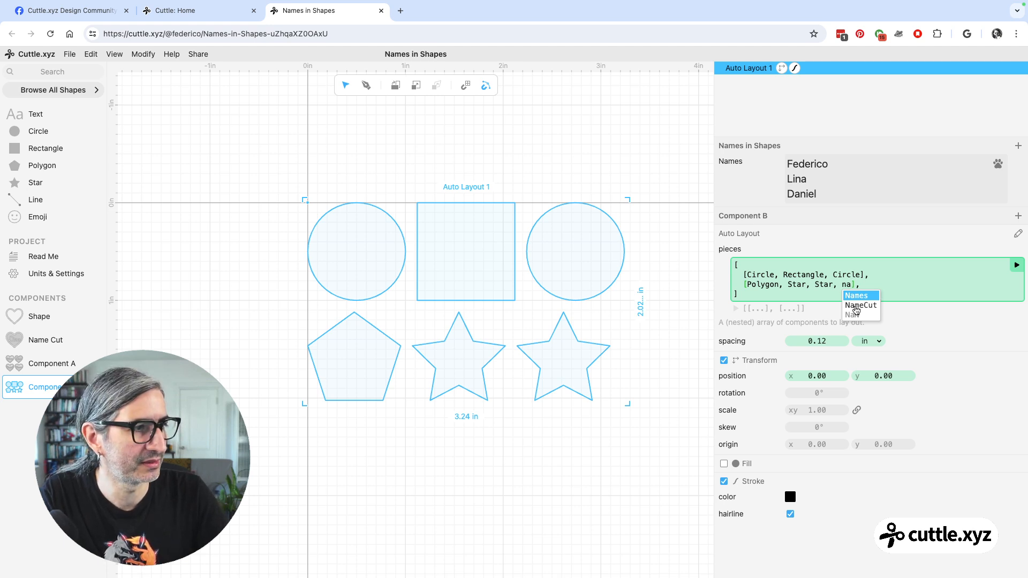
pyautogui.click(857, 306)
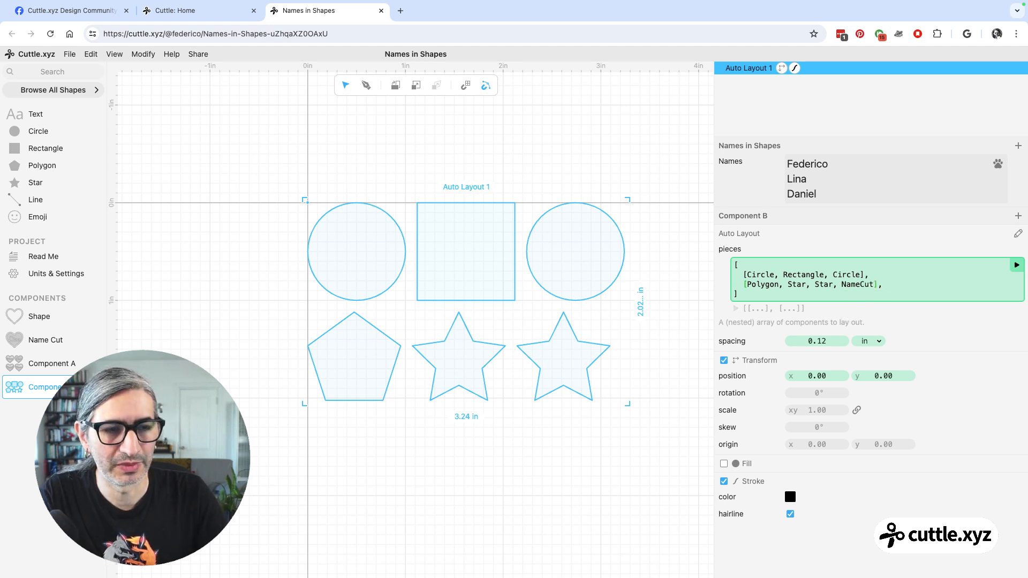
pyautogui.click(1016, 265)
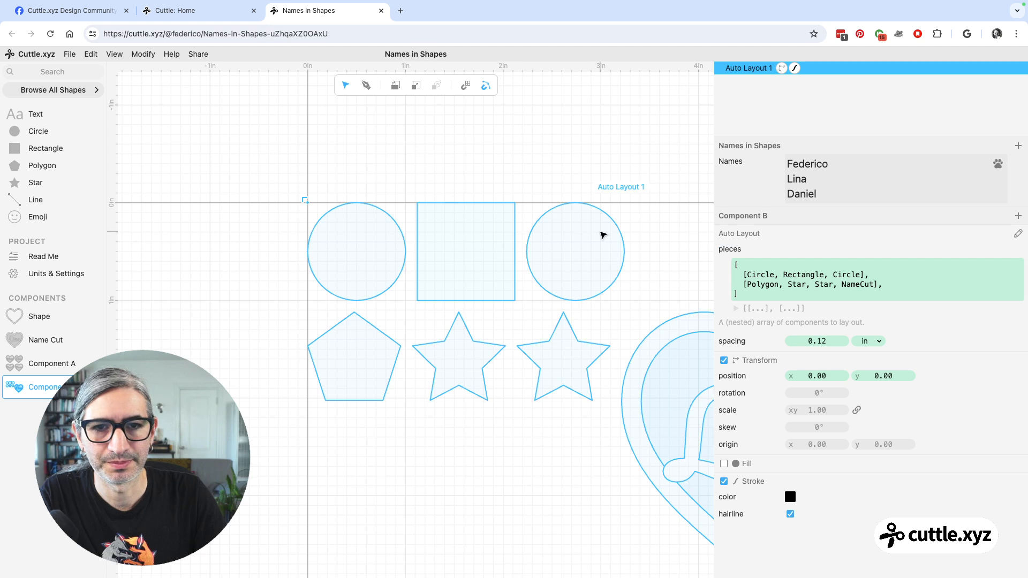
pyautogui.scroll(-5, 602, 234)
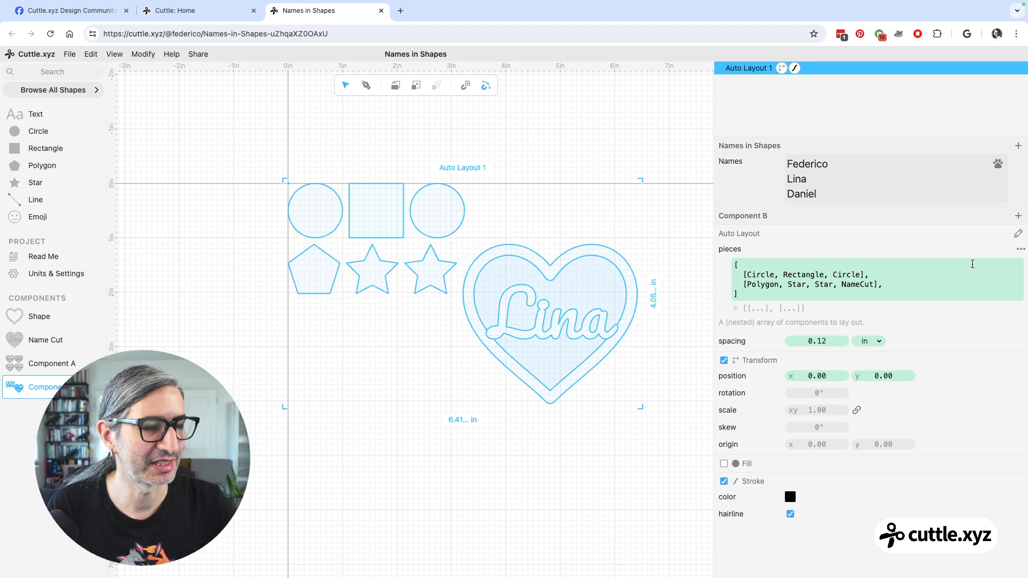
pyautogui.click(568, 151)
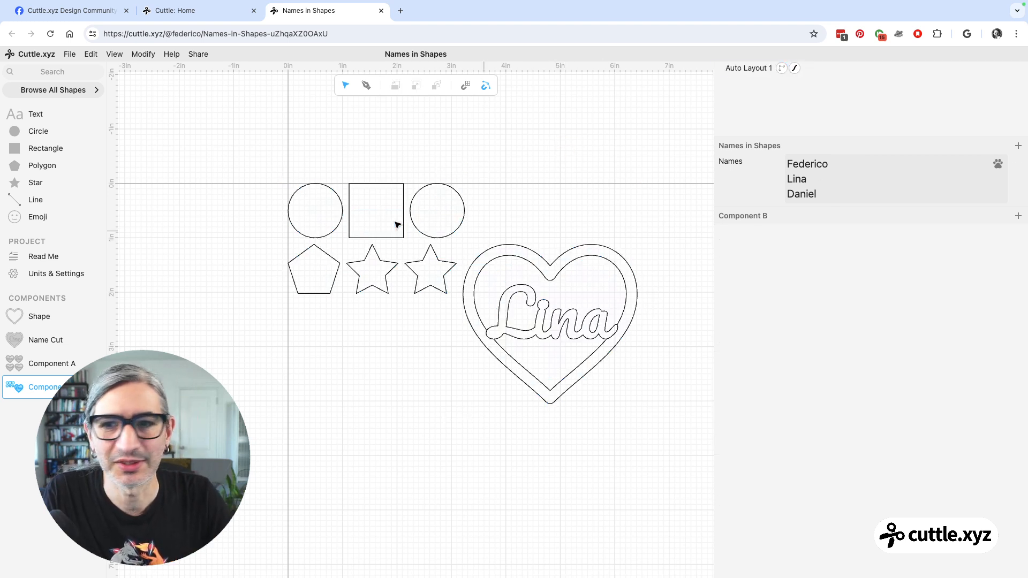
# Replace both rows of the Auto Layout's pieces array with a single NameCut and run the code.
pyautogui.click(735, 72)
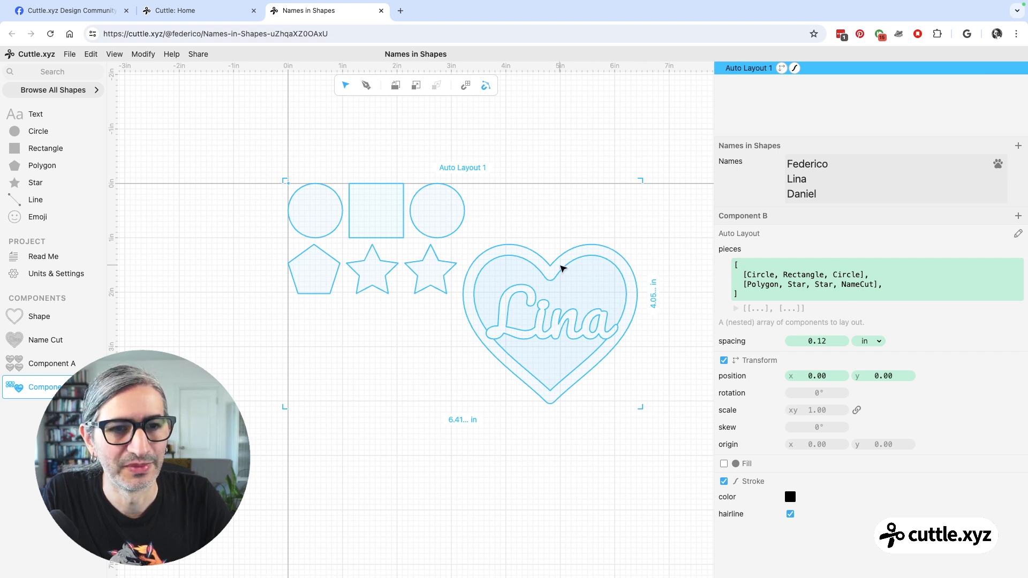
pyautogui.click(888, 285)
pyautogui.moveTo(888, 285); pyautogui.dragTo(743, 276)
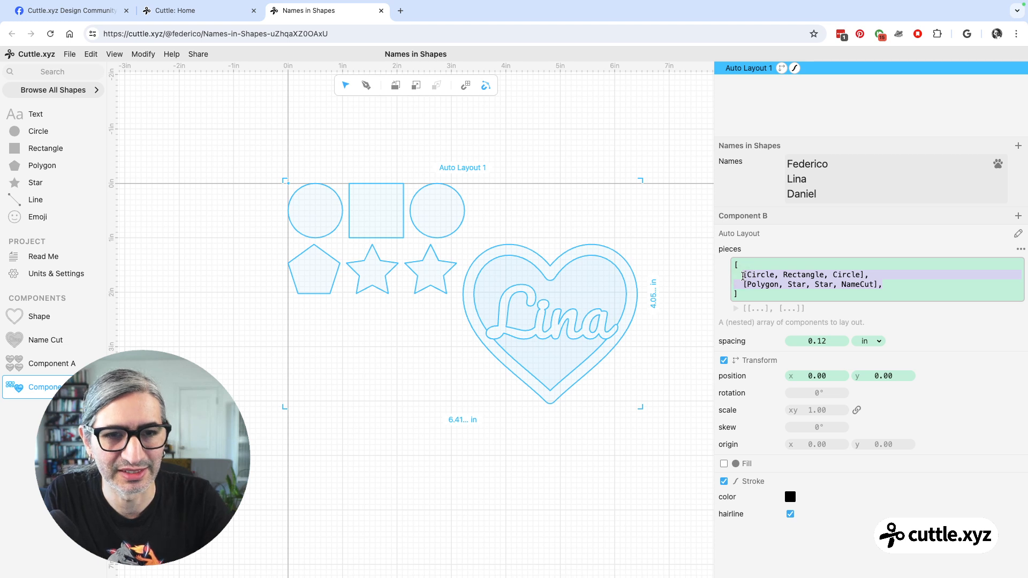
pyautogui.press('BackSpace')
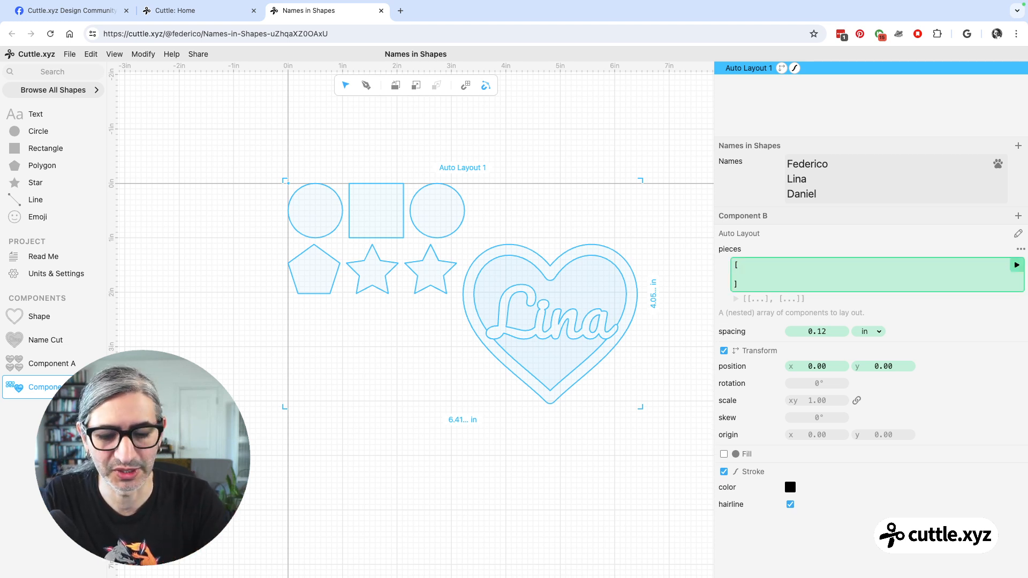
pyautogui.write('na')
pyautogui.press('Down')
pyautogui.press('Return')
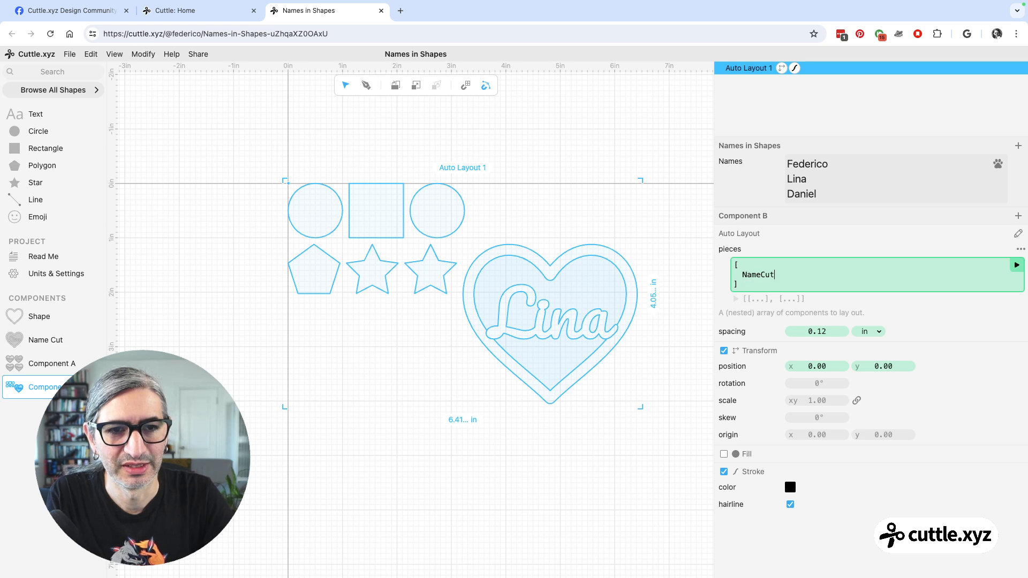
pyautogui.click(1016, 265)
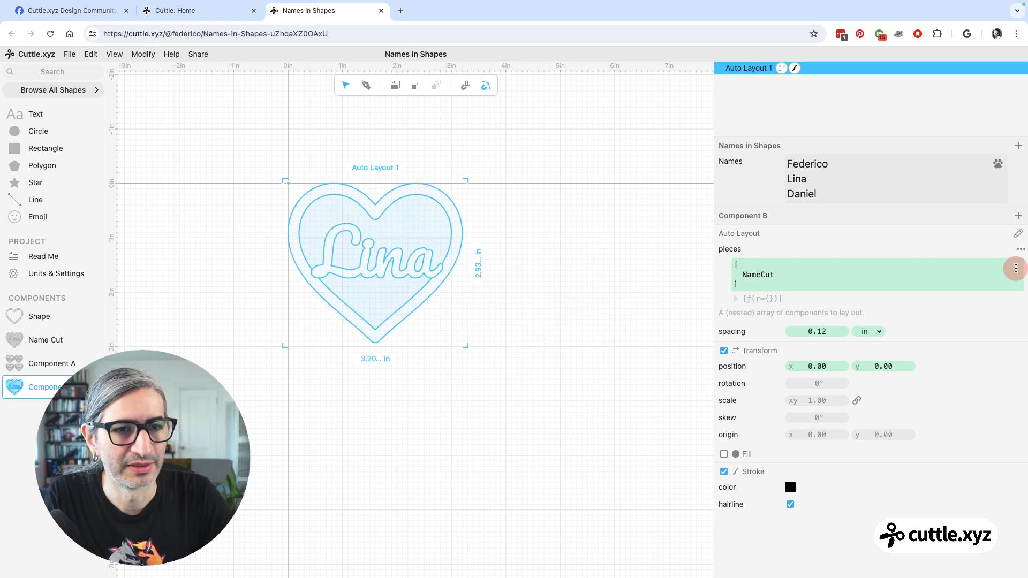
# Add a second NameCut on its own line in the pieces array and run the code.
pyautogui.click(803, 275)
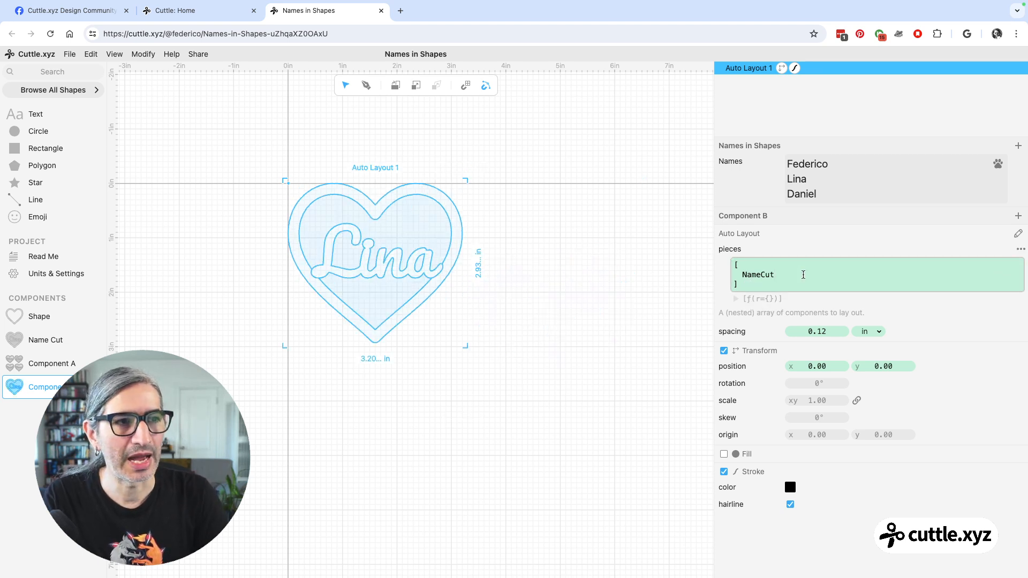
pyautogui.write(',')
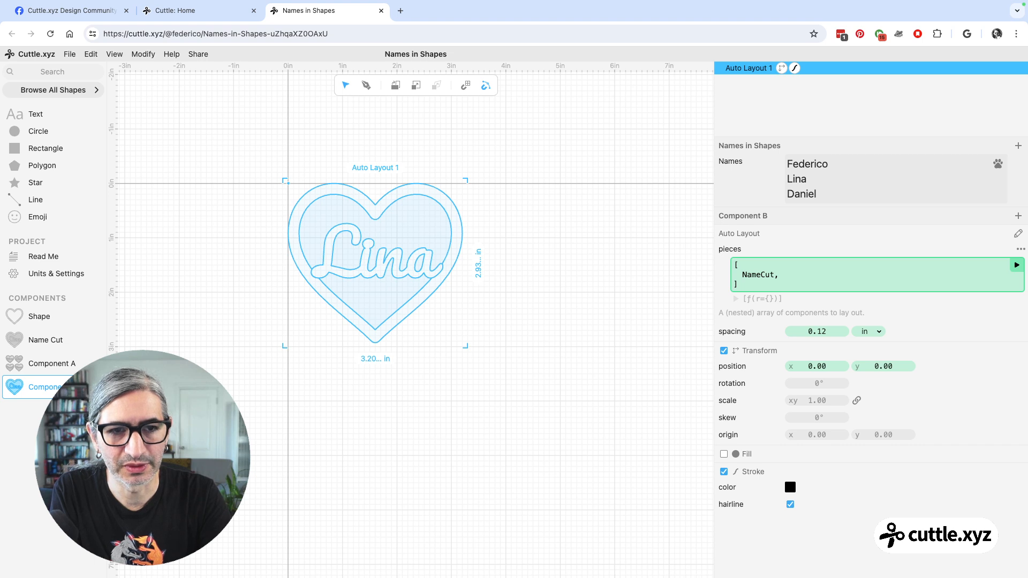
pyautogui.press('Return')
pyautogui.write('n')
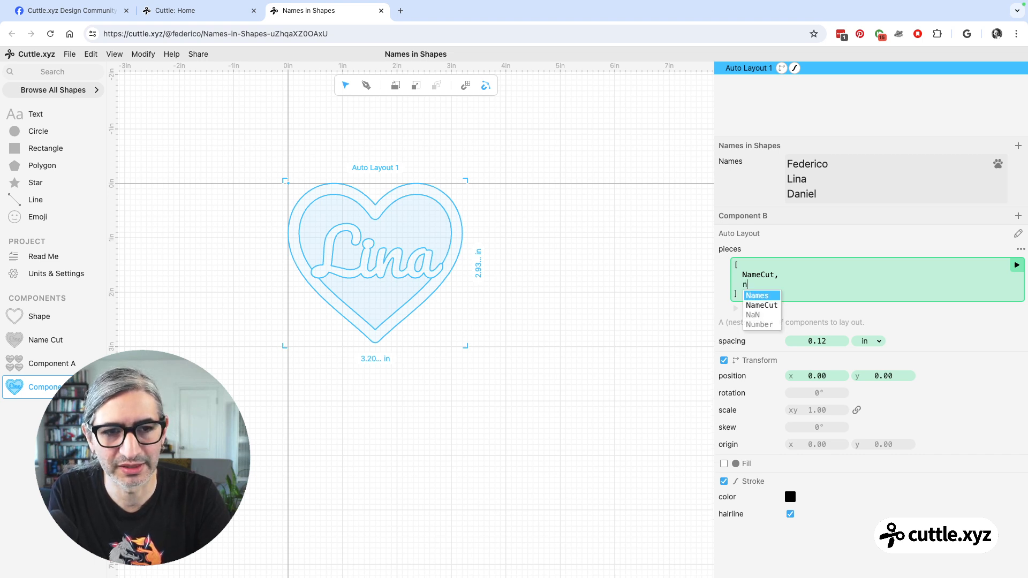
pyautogui.press('Down')
pyautogui.press('Return')
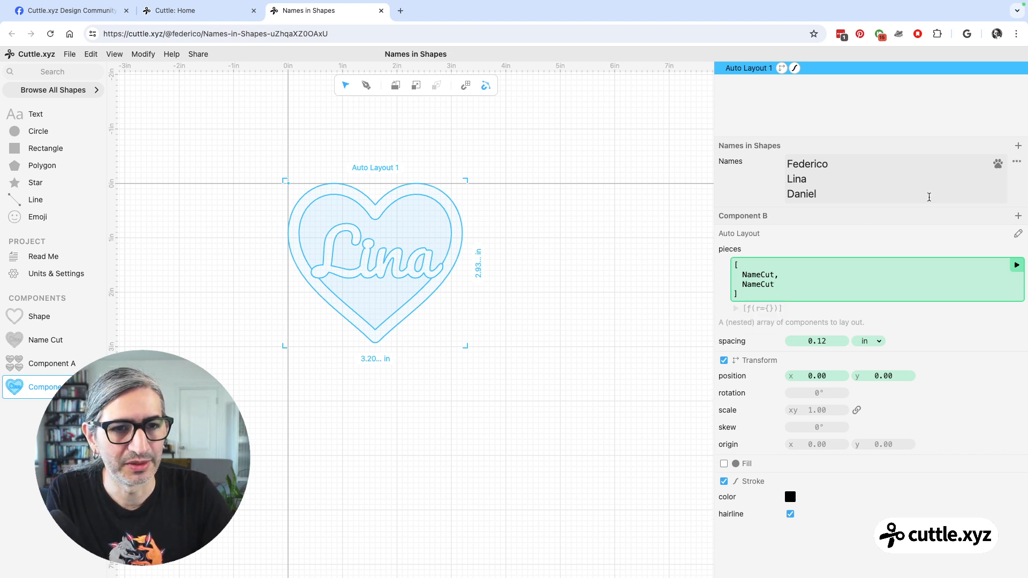
pyautogui.click(1016, 265)
pyautogui.scroll(-3, 518, 332)
pyautogui.moveTo(507, 327); pyautogui.dragTo(497, 258)
# Add a third NameCut on a new line of the pieces array and run the code.
pyautogui.click(790, 286)
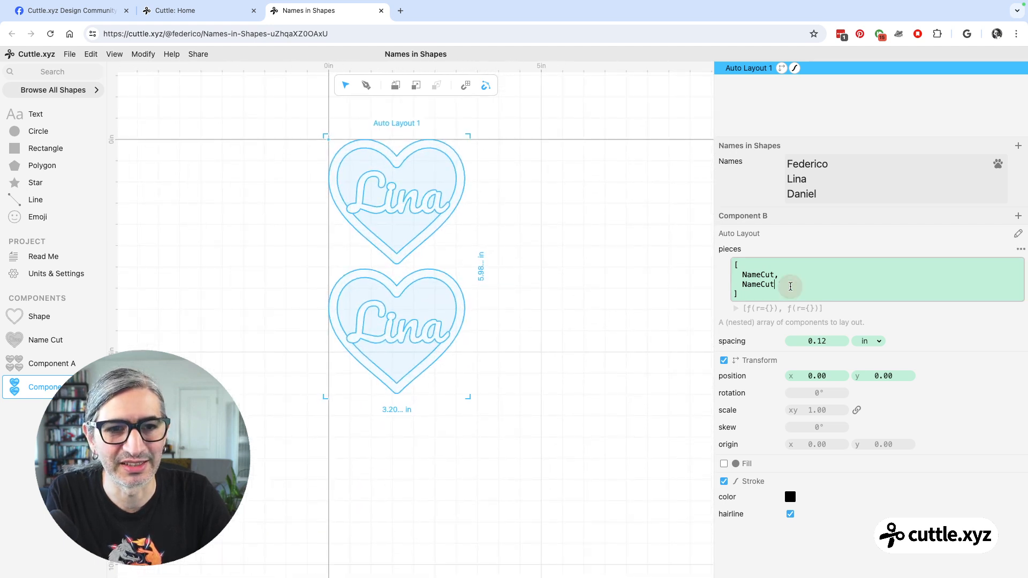
pyautogui.write(',')
pyautogui.press('Return')
pyautogui.write('na')
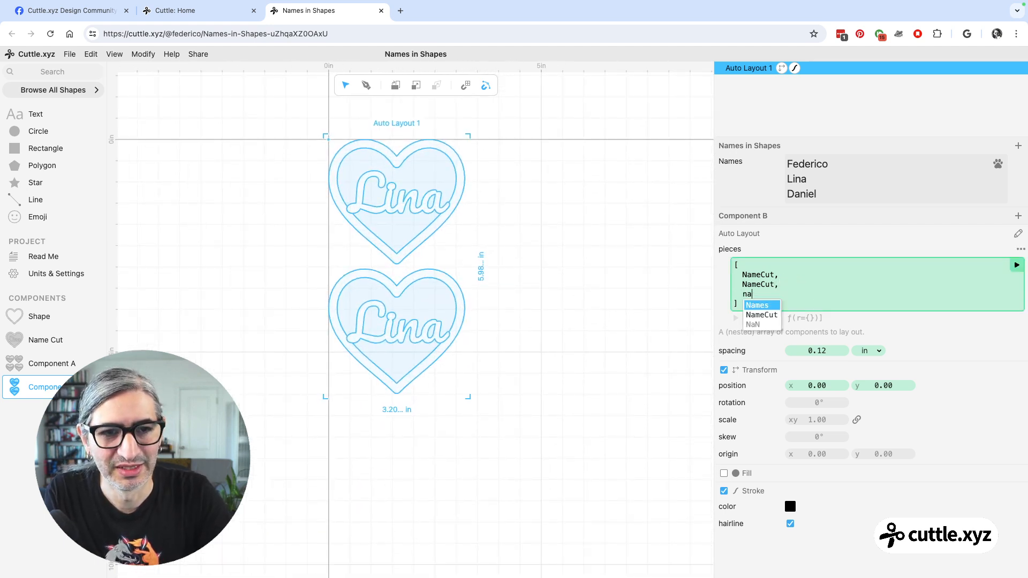
pyautogui.press('Down')
pyautogui.press('Return')
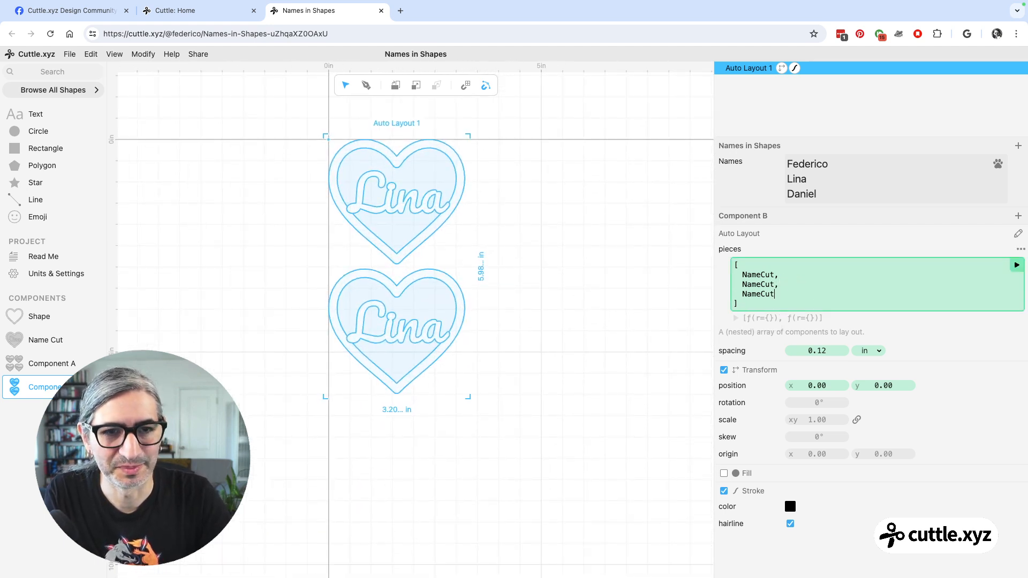
pyautogui.click(1016, 266)
pyautogui.scroll(-2, 547, 401)
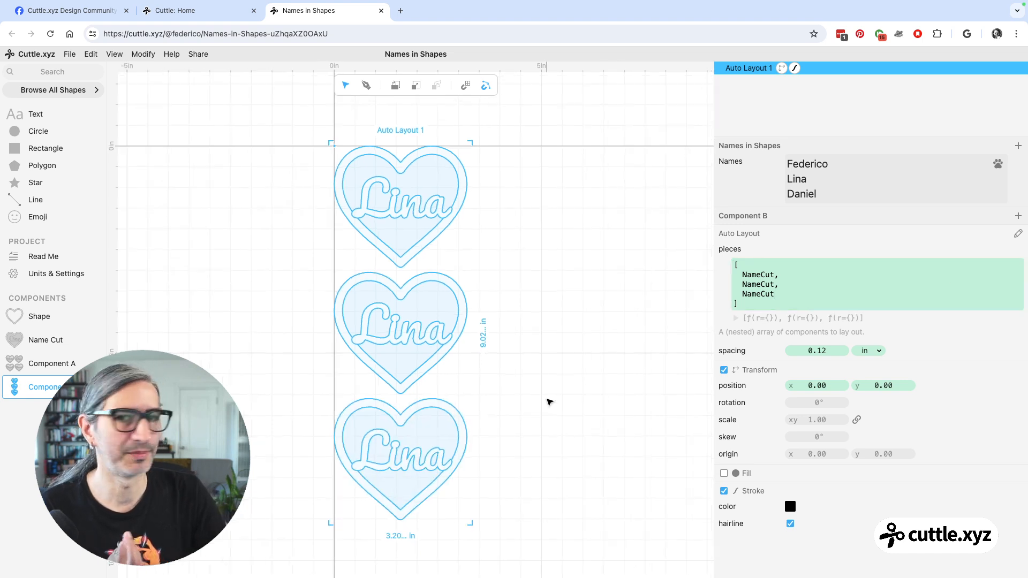
# Tighten the Auto Layout's spacing to -0.17 in and deselect the layout.
pyautogui.scroll(-2, 535, 370)
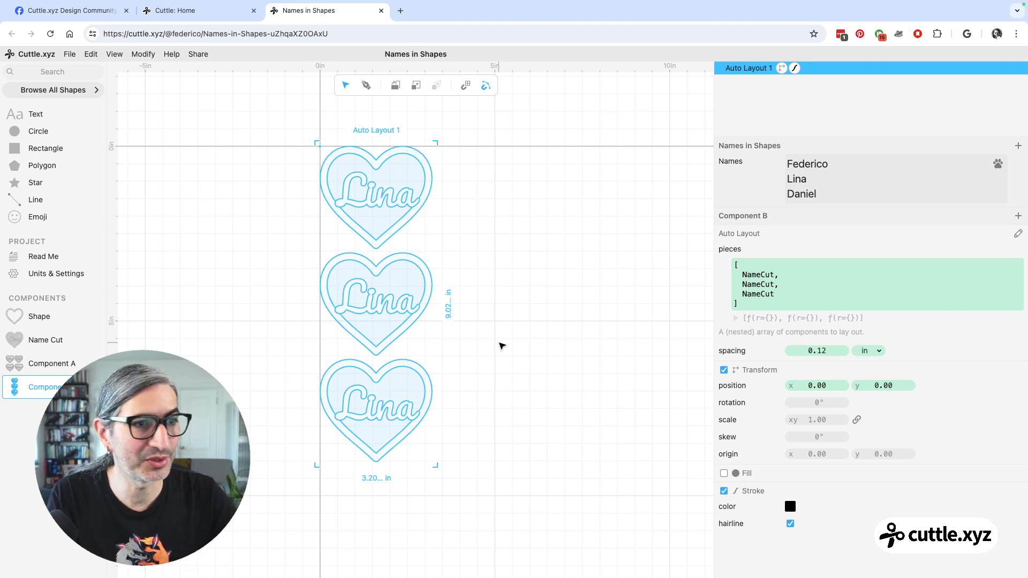
pyautogui.moveTo(812, 350); pyautogui.dragTo(770, 355)
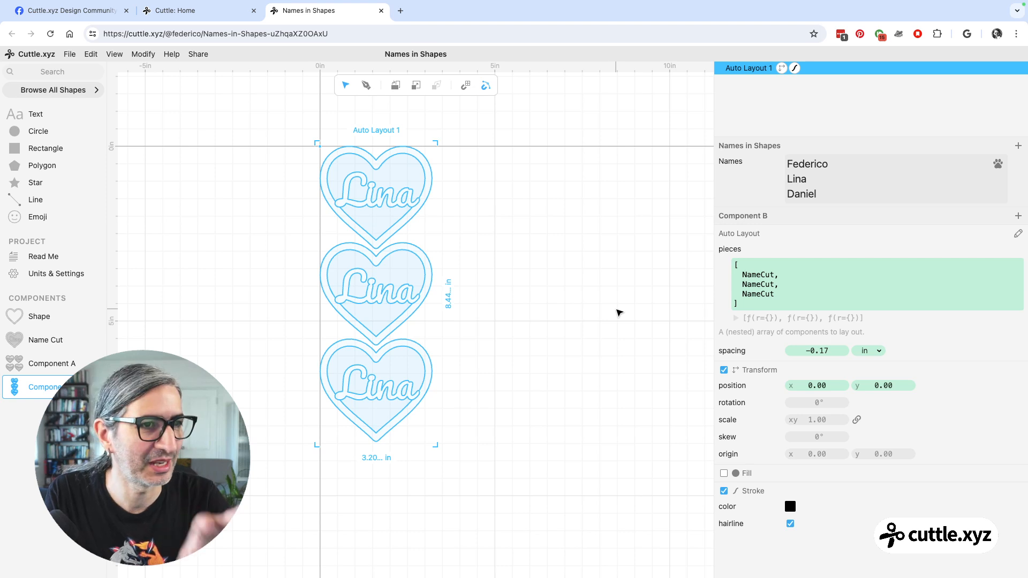
pyautogui.click(612, 248)
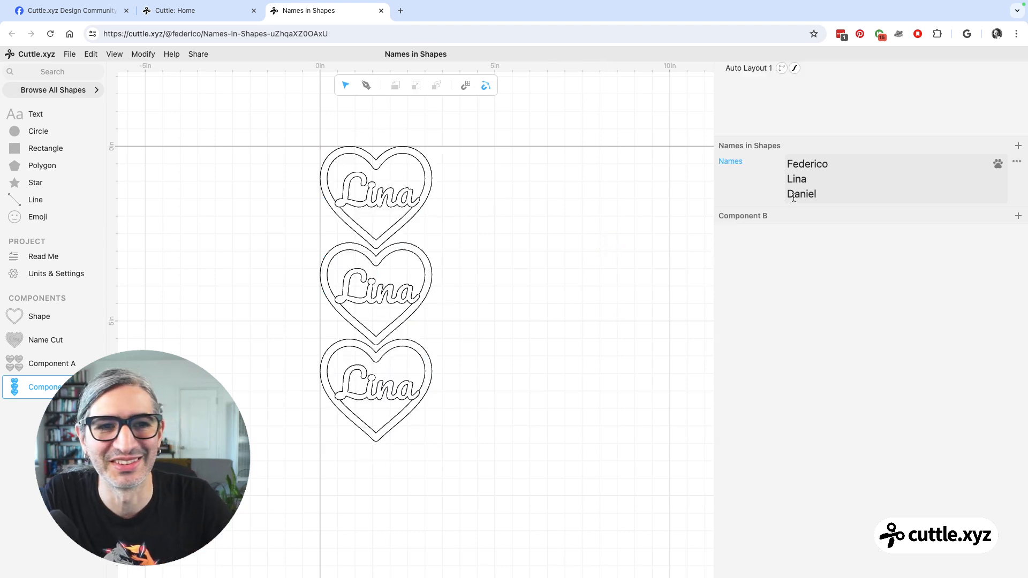
# Append the Shape component after the last NameCut in the pieces array and run the code.
pyautogui.click(749, 73)
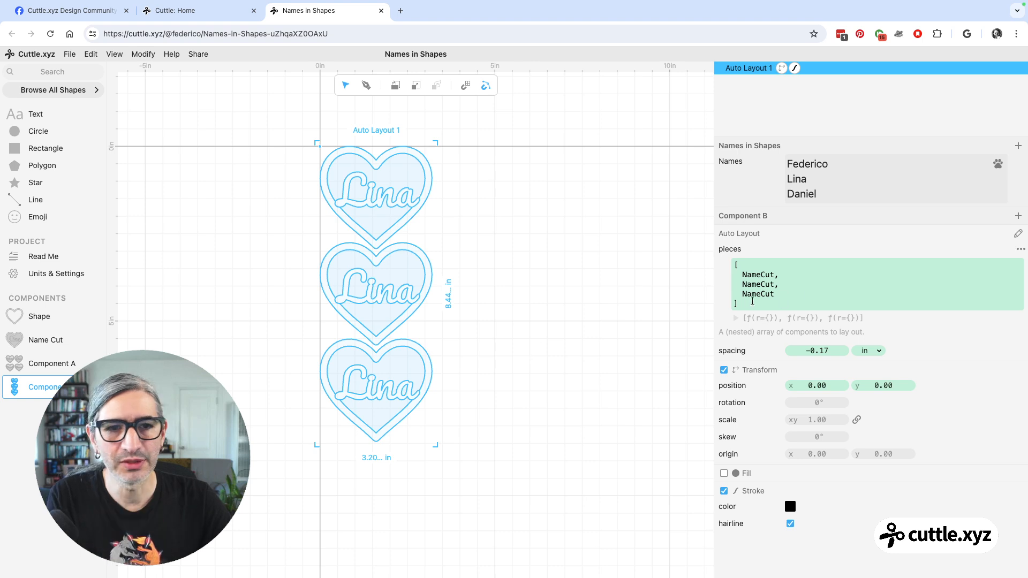
pyautogui.click(773, 297)
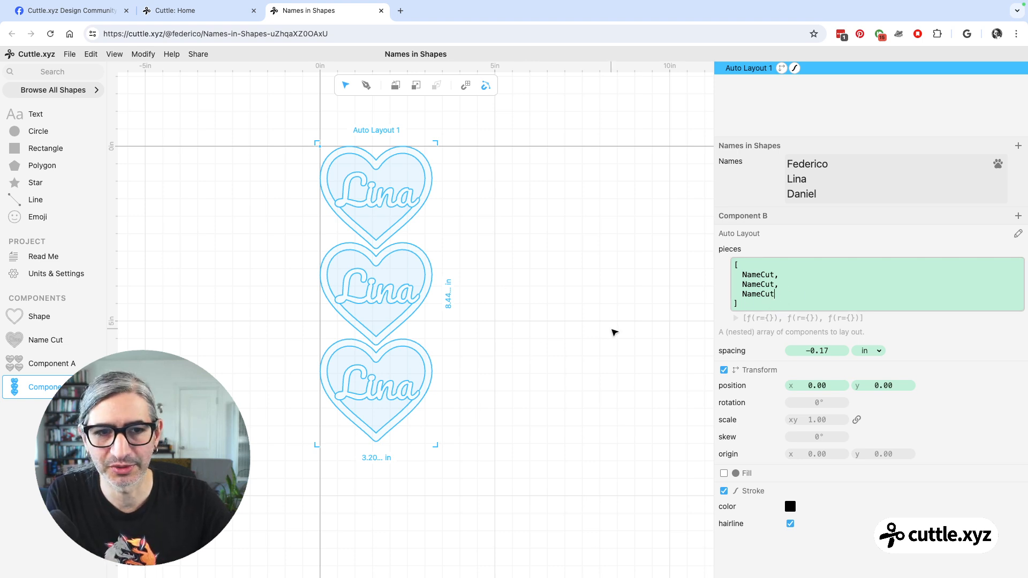
pyautogui.write(', n')
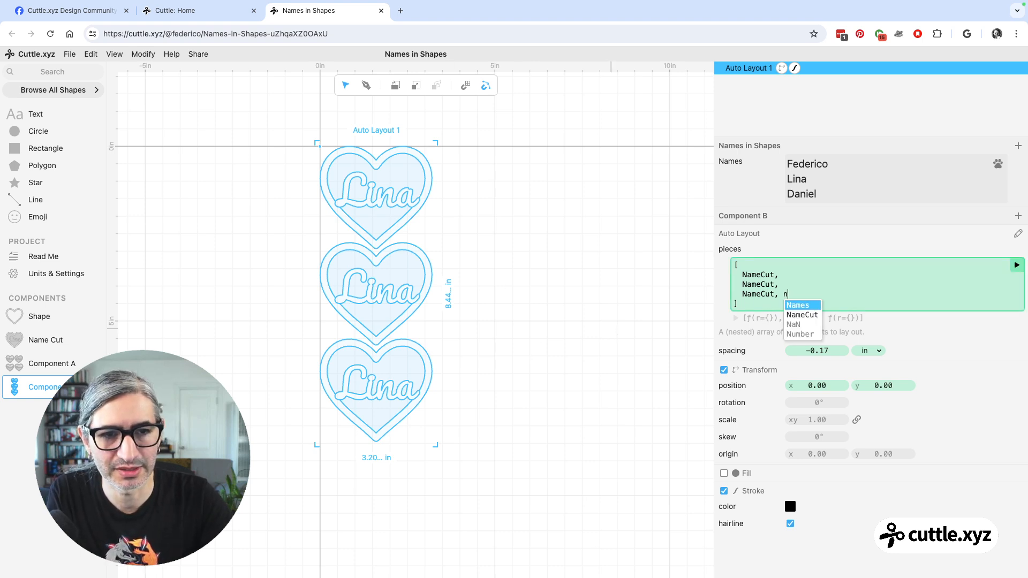
pyautogui.press('BackSpace')
pyautogui.write('sh')
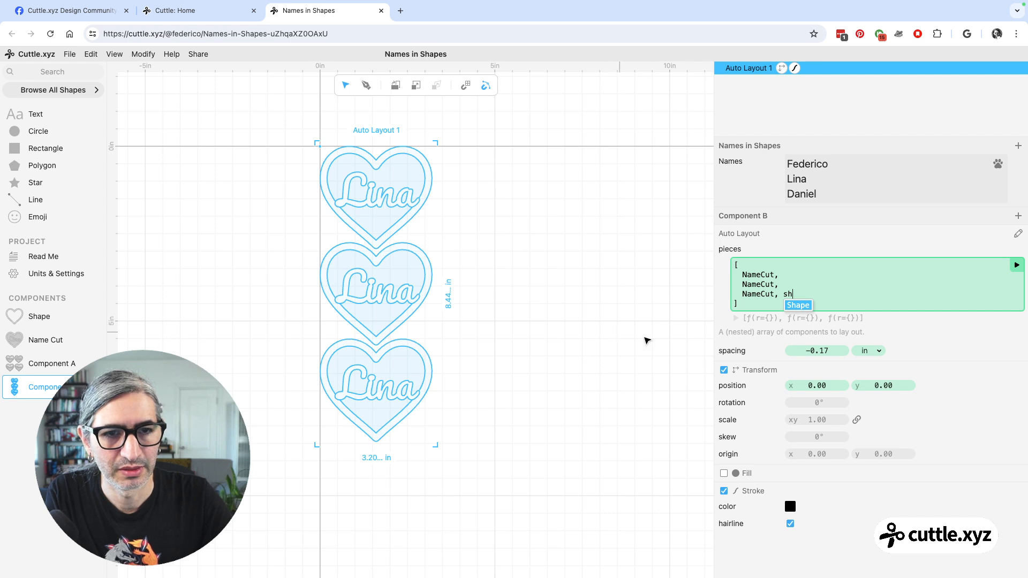
pyautogui.press('Return')
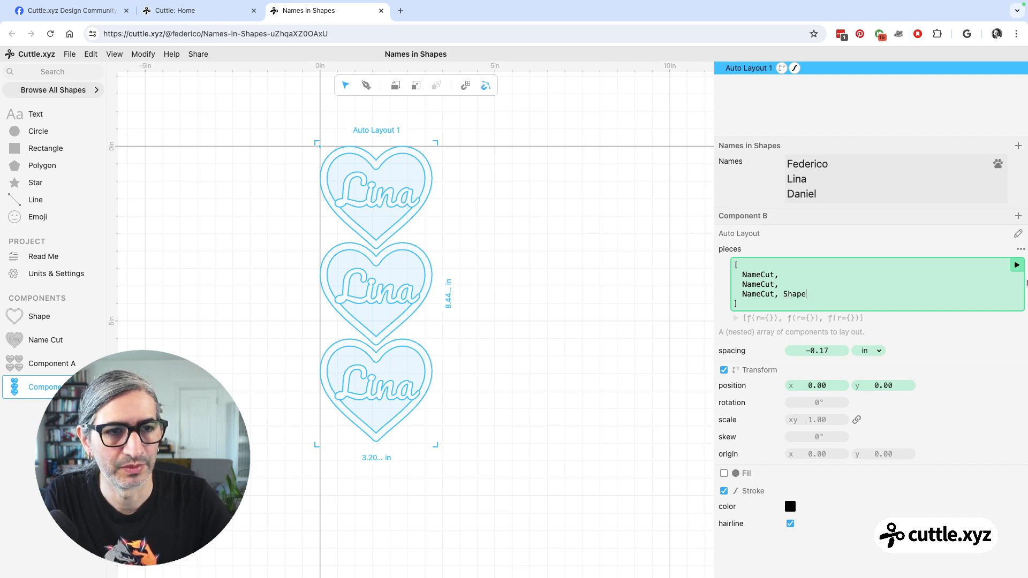
pyautogui.click(1017, 265)
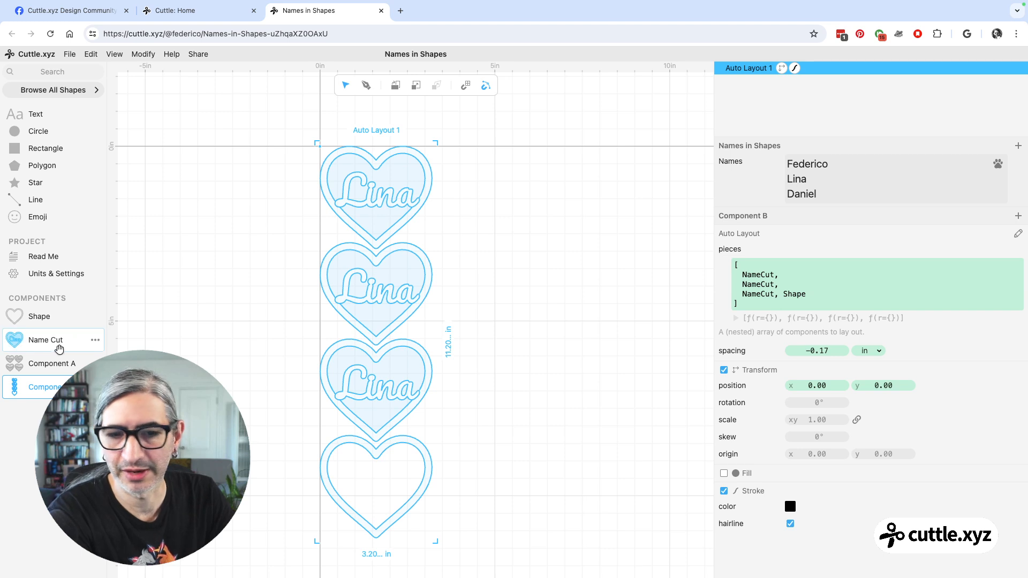
pyautogui.moveTo(67, 320); pyautogui.dragTo(314, 459)
pyautogui.press('Escape')
# Remove Shape from the last line of the pieces array, keeping the comma after NameCut, and run the code.
pyautogui.click(829, 292)
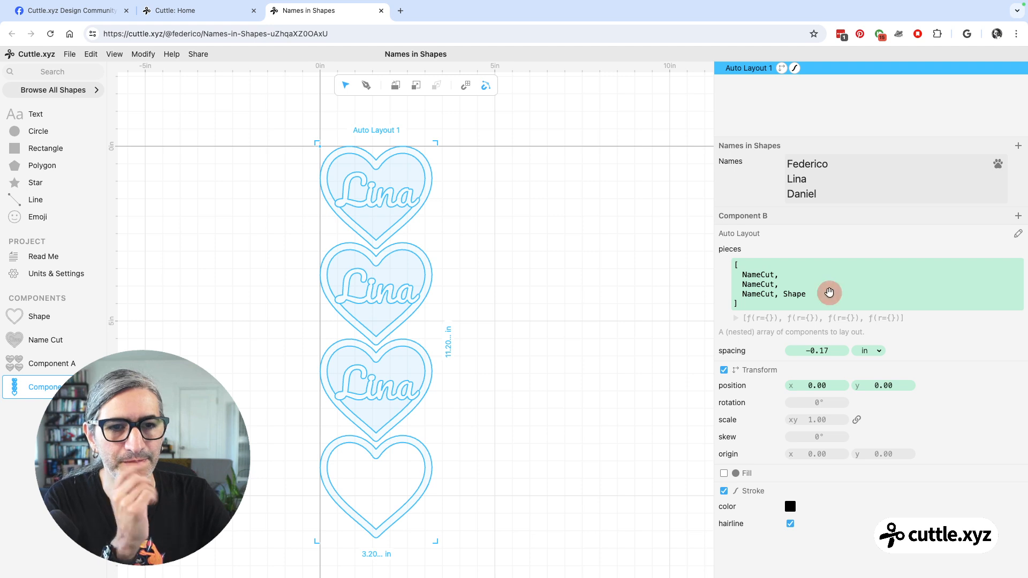
pyautogui.press('BackSpace')
pyautogui.press('BackSpace')
pyautogui.press('BackSpace')
pyautogui.press('BackSpace')
pyautogui.press('BackSpace')
pyautogui.press('BackSpace')
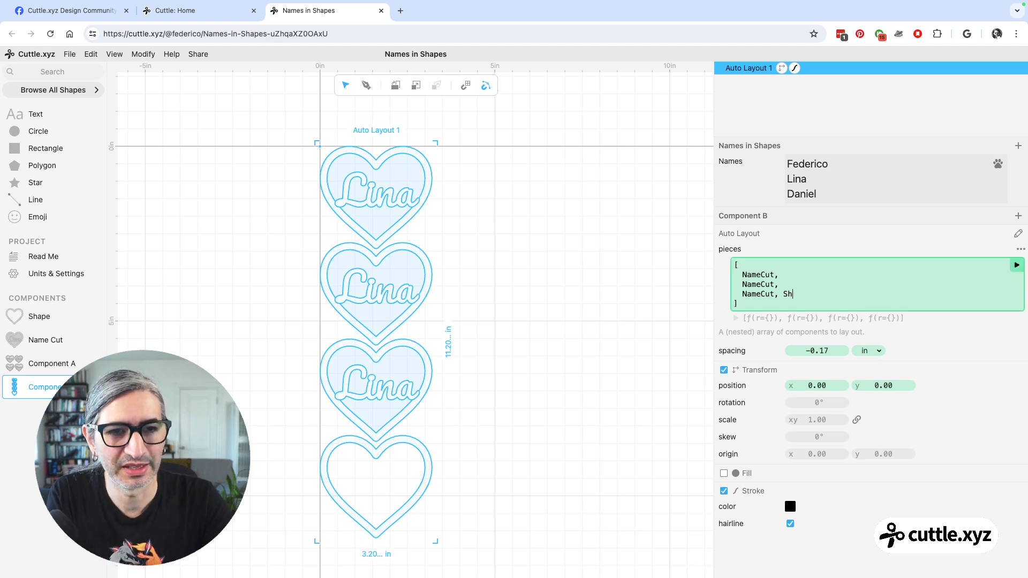
pyautogui.click(1016, 264)
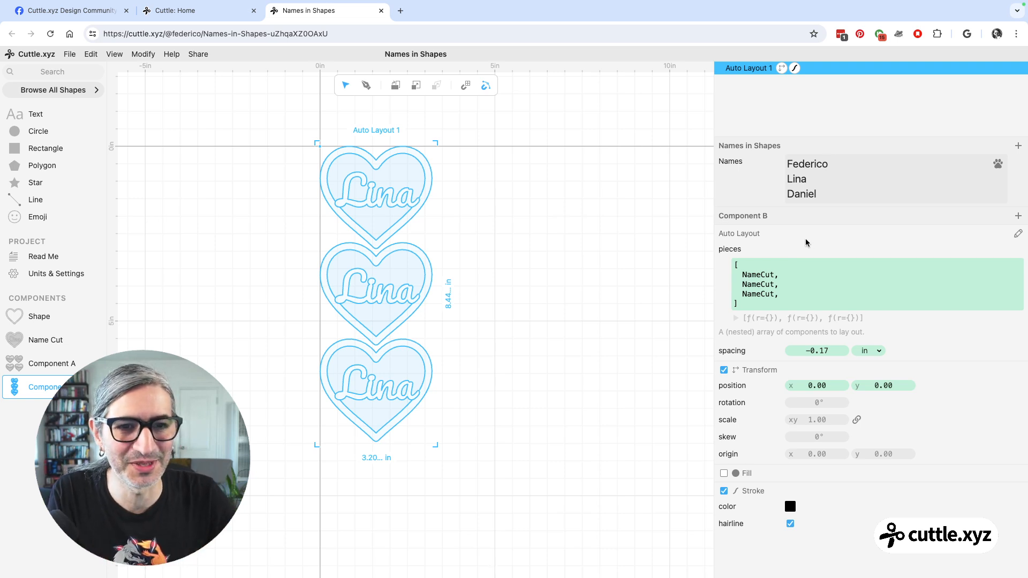
# Check the parameter name defined in the Name Cut component and return to Component B.
pyautogui.click(773, 278)
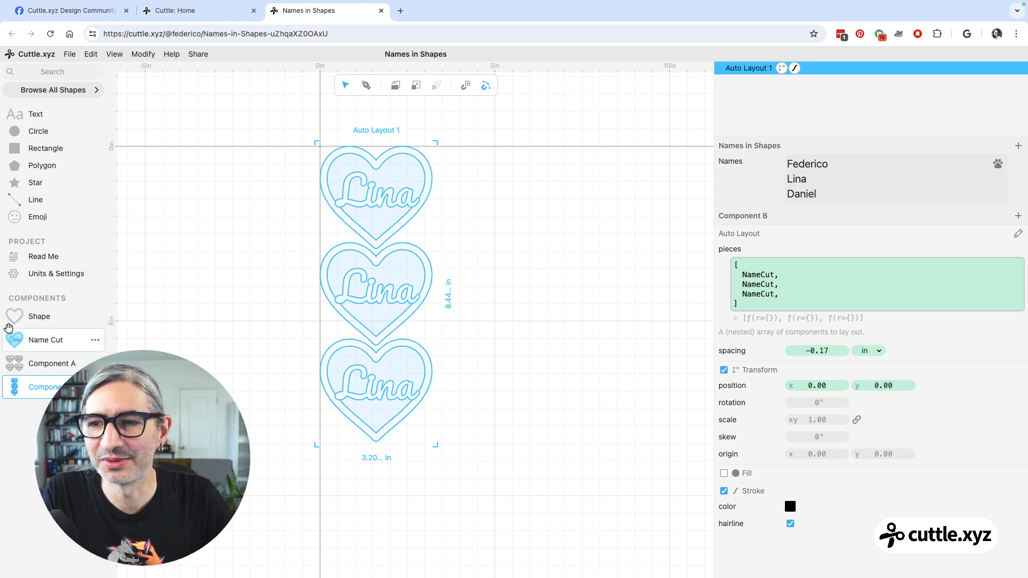
pyautogui.click(43, 341)
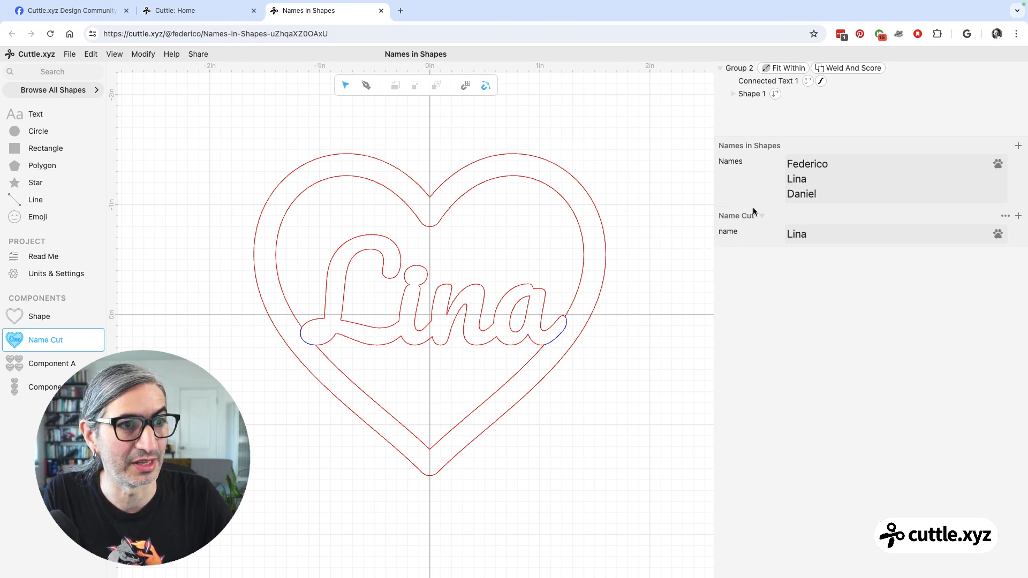
pyautogui.click(38, 387)
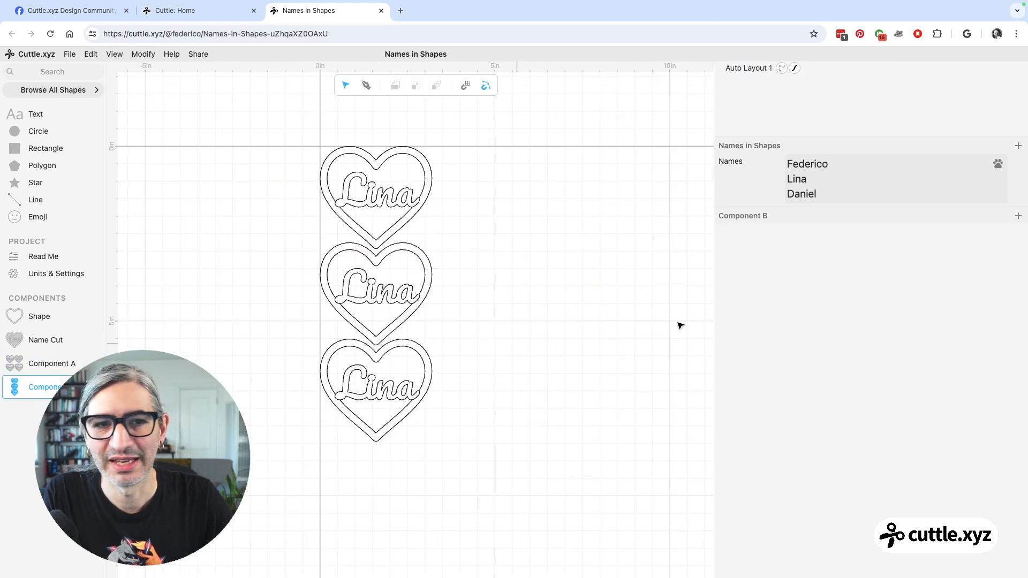
# Pass the first listed name to the first NameCut in the pieces array with ({name:"..."}) and run the code.
pyautogui.click(747, 68)
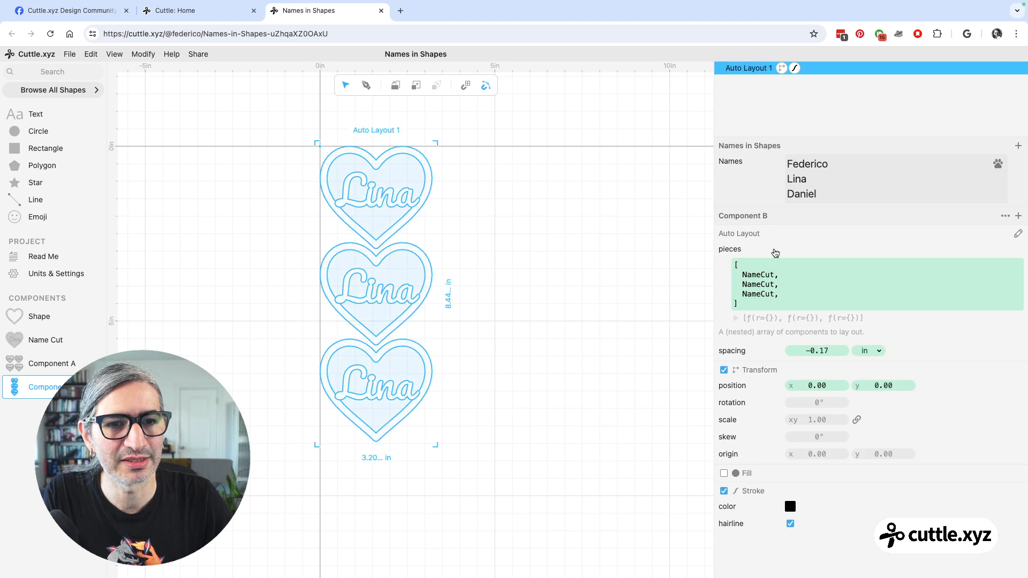
pyautogui.click(829, 282)
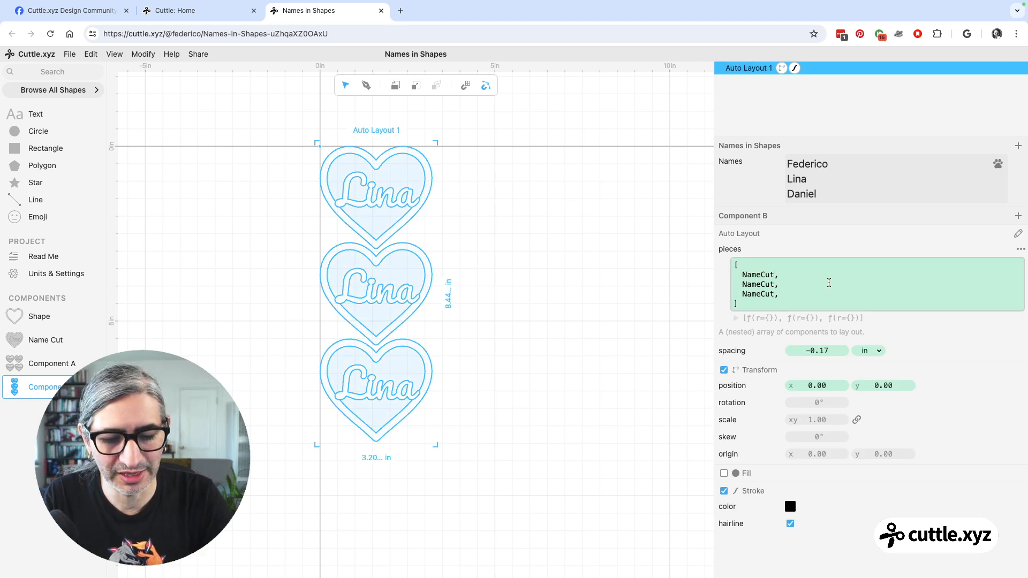
pyautogui.click(778, 274)
pyautogui.write('()')
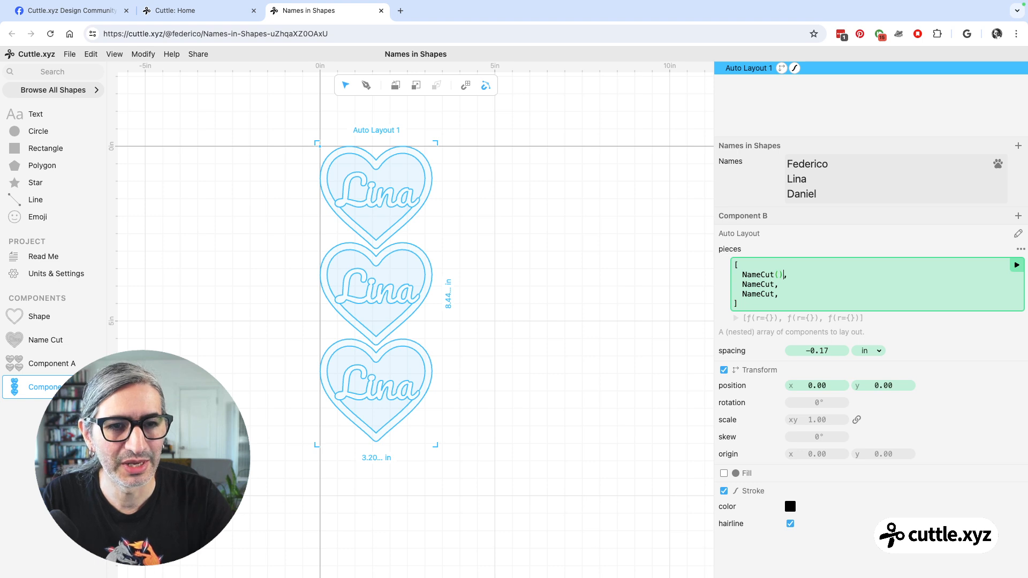
pyautogui.press('Left')
pyautogui.write('{}')
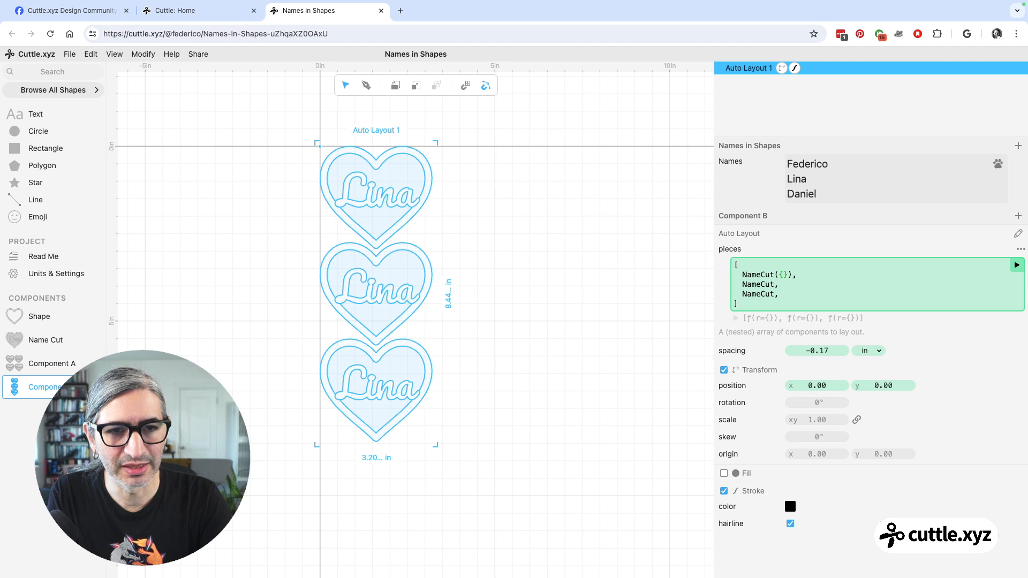
pyautogui.write('name')
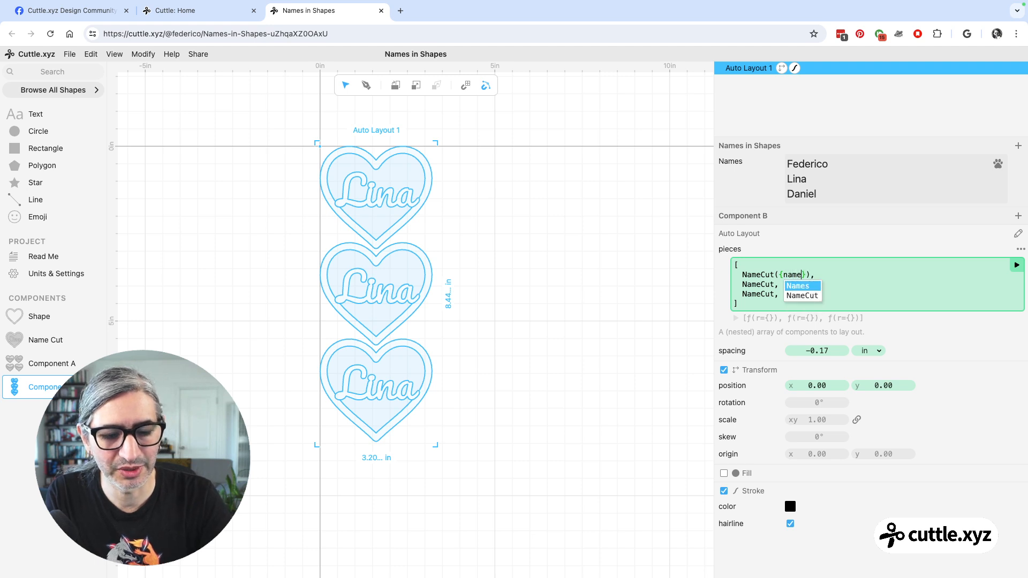
pyautogui.write(':')
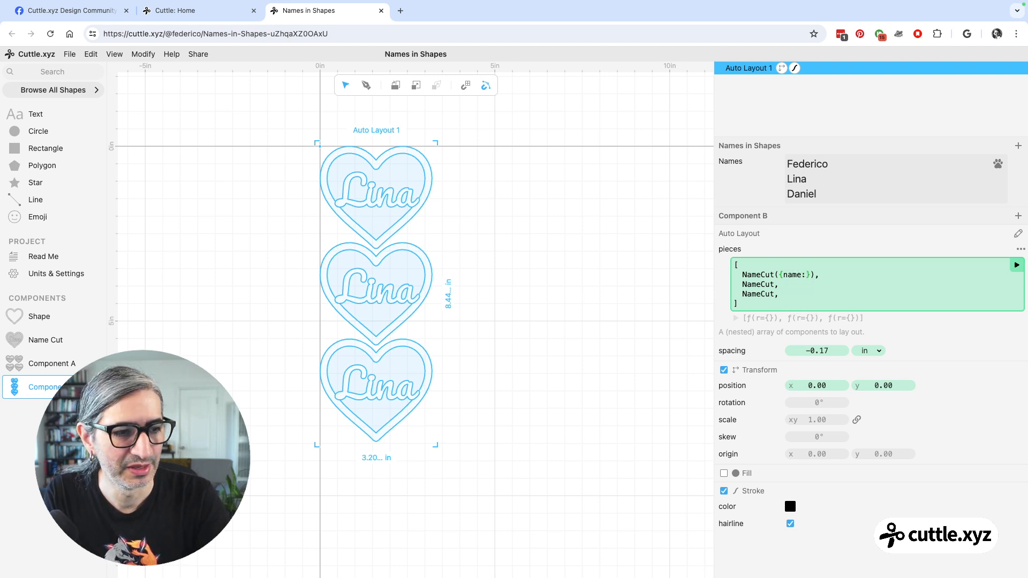
pyautogui.write('"')
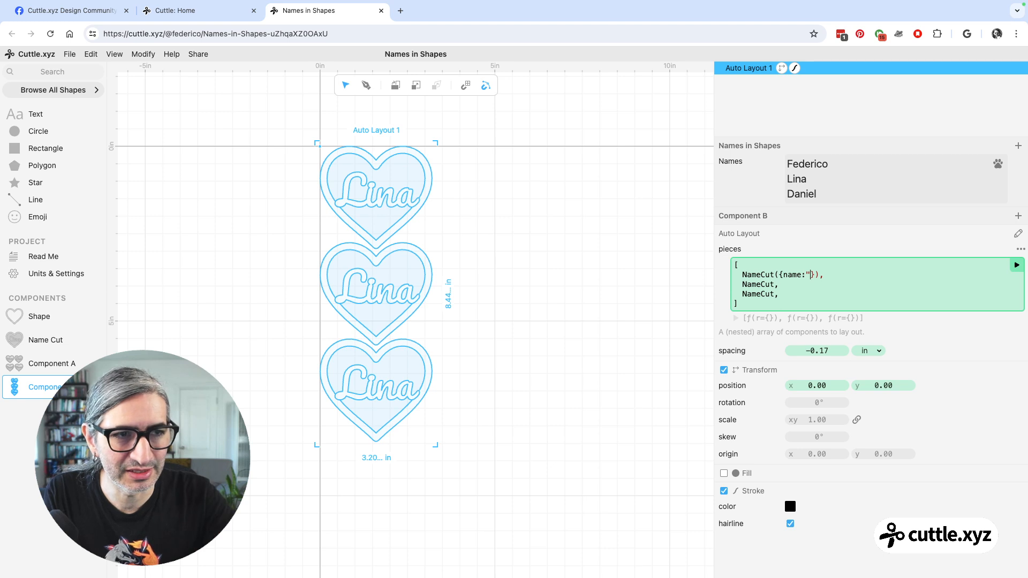
pyautogui.write('Fede')
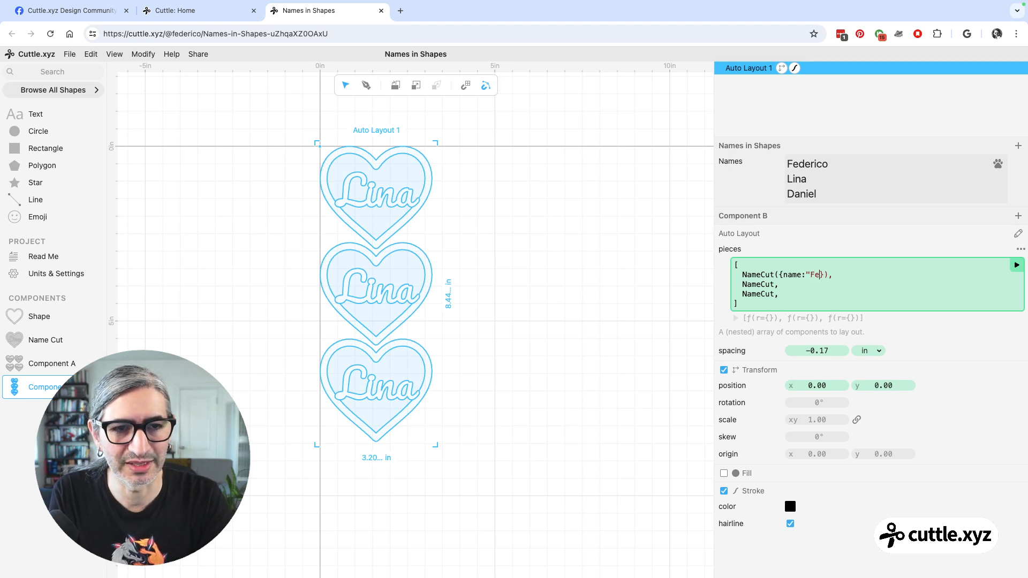
pyautogui.write('rico"')
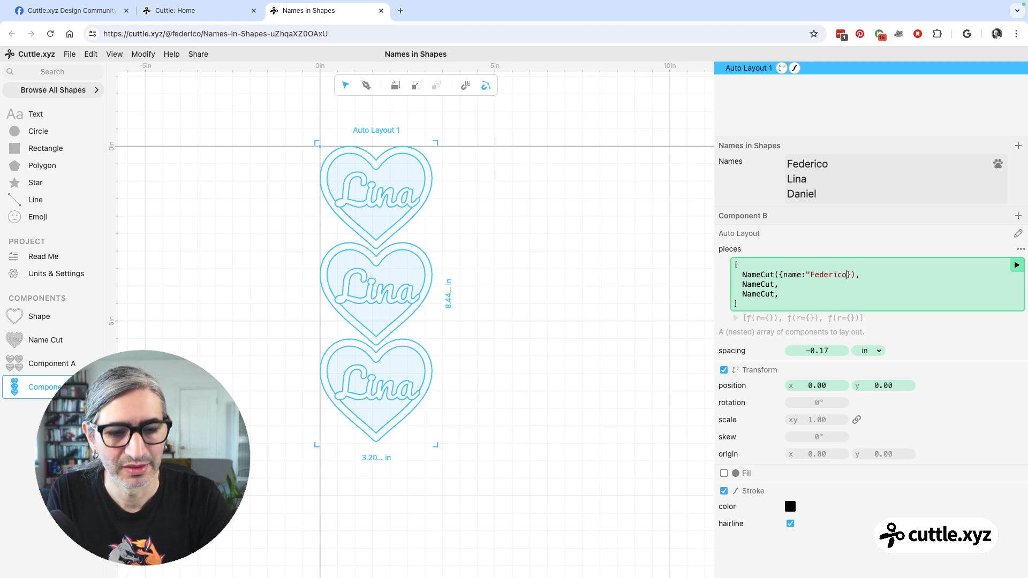
pyautogui.click(1016, 265)
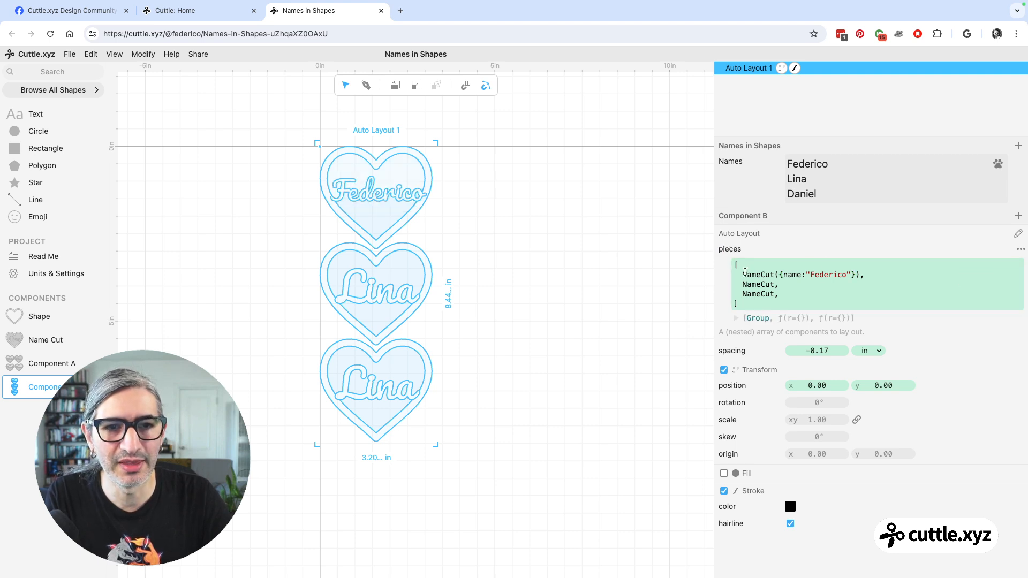
# Copy the name parameter onto the second NameCut in the array, replace its value with a different first name, and run the code.
pyautogui.click(776, 276)
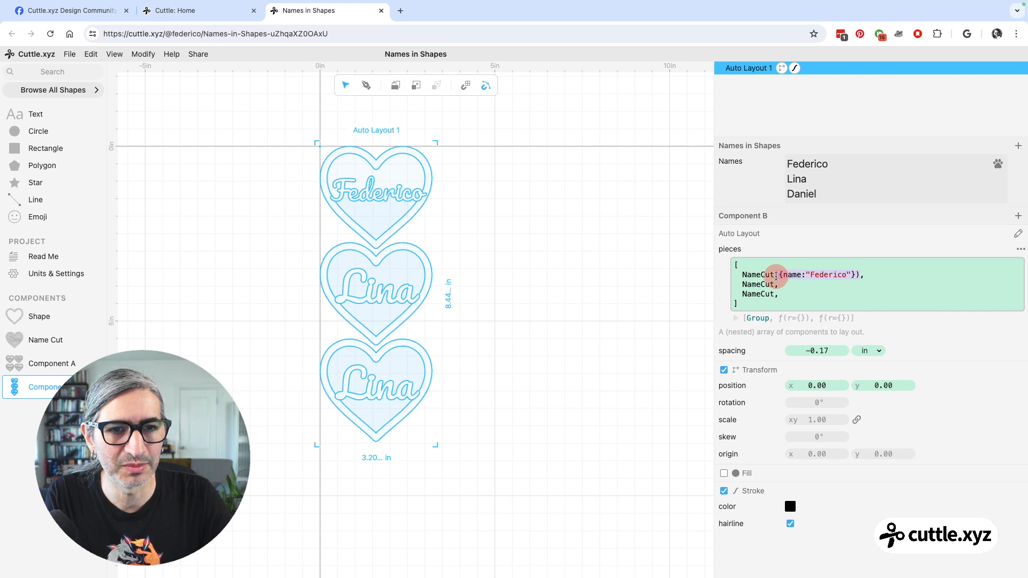
pyautogui.click(774, 284)
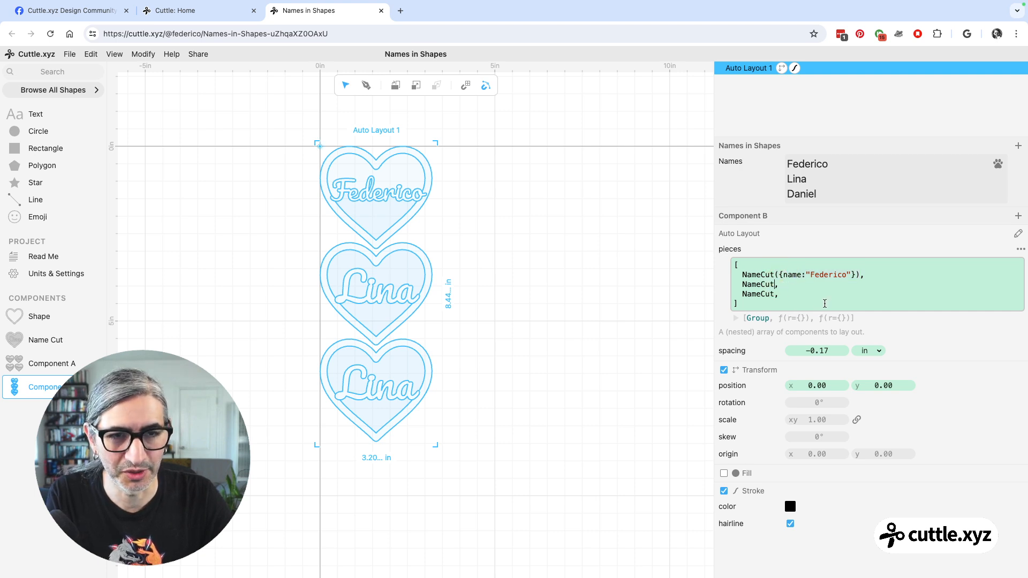
pyautogui.write('({name:"Federico"})')
pyautogui.doubleClick(813, 284)
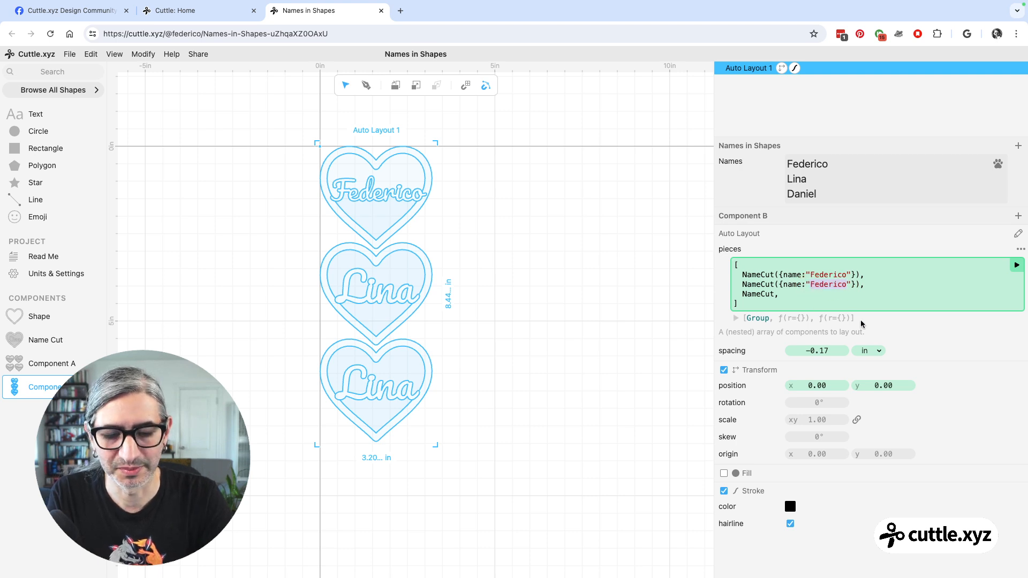
pyautogui.write('Alana')
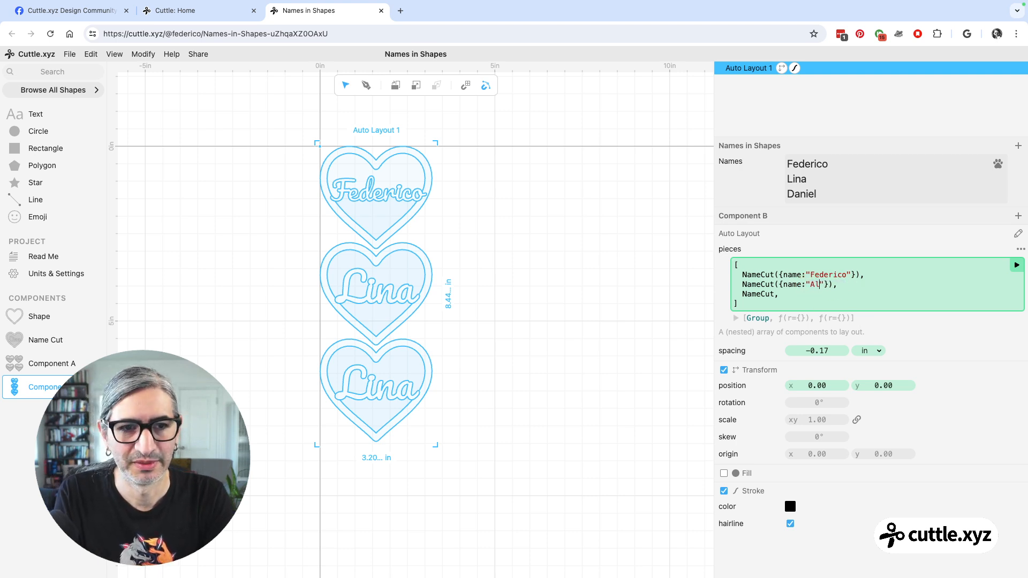
pyautogui.click(1016, 265)
pyautogui.click(682, 330)
pyautogui.scroll(2, 615, 348)
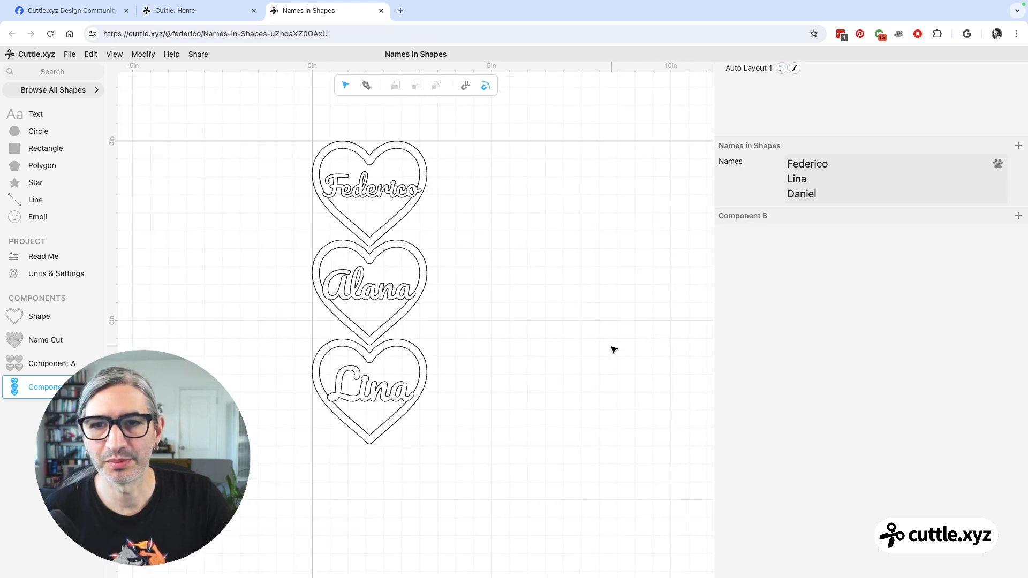
pyautogui.click(744, 68)
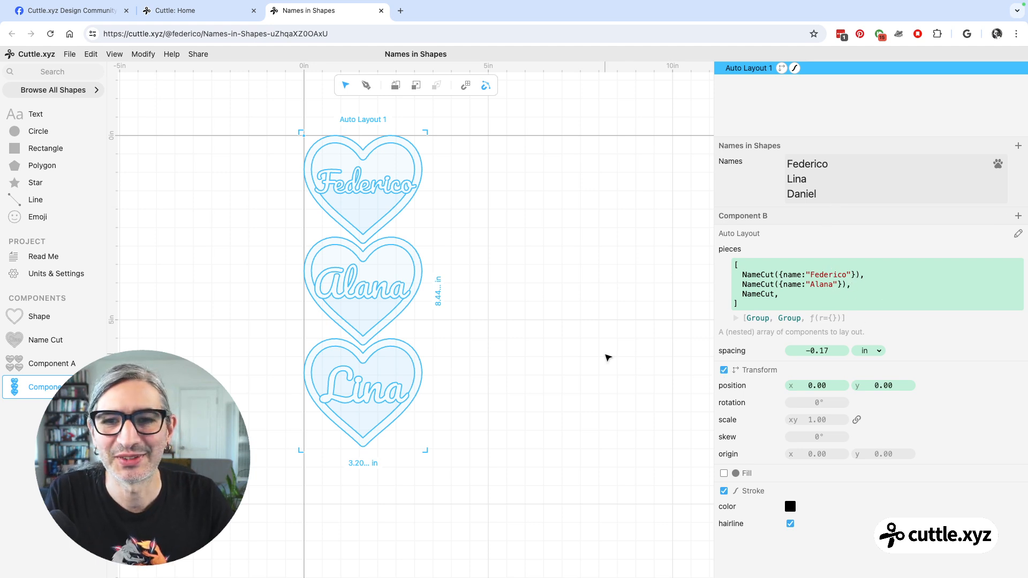
pyautogui.click(607, 358)
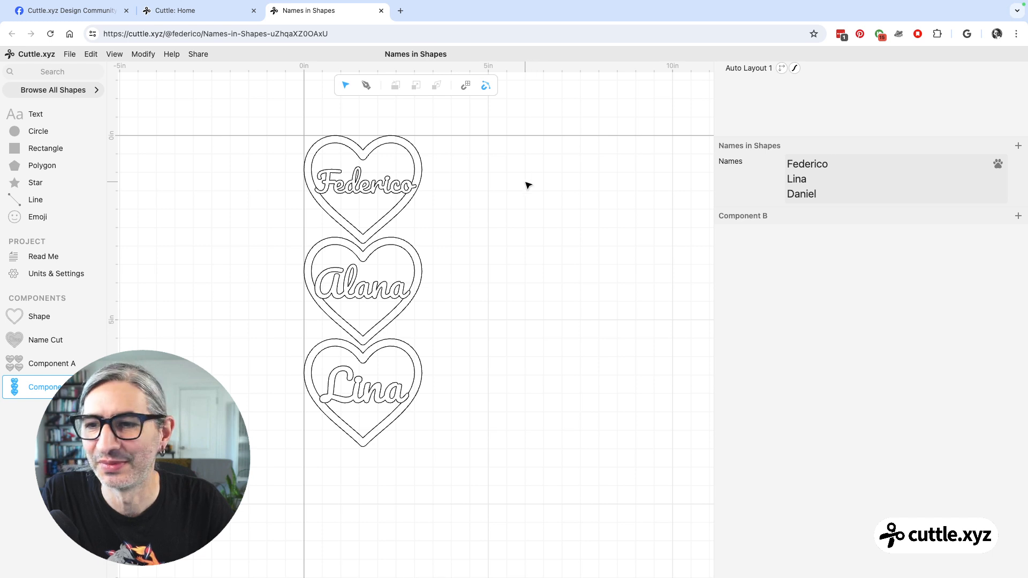
pyautogui.scroll(1, 459, 211)
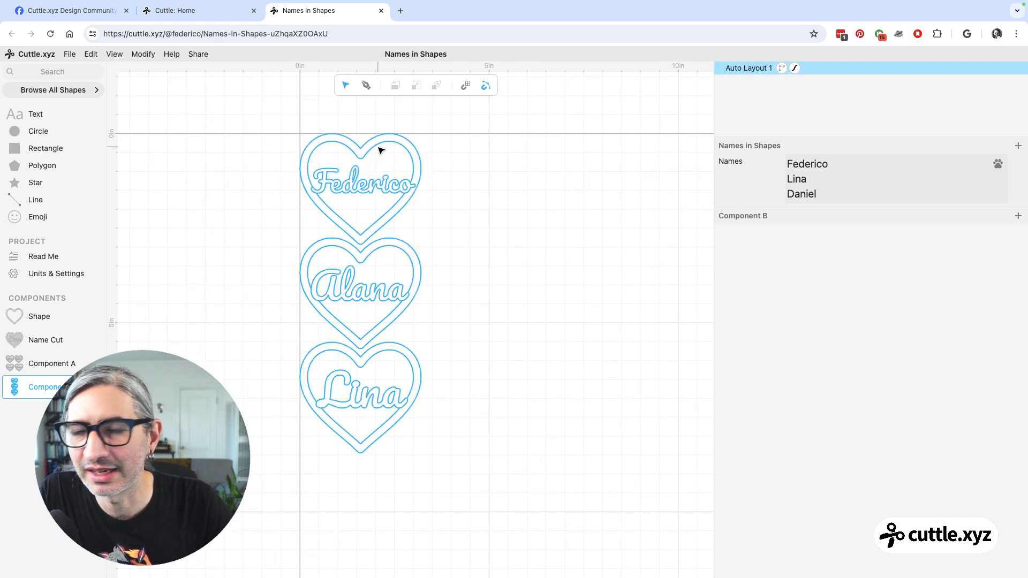
# Compare the Auto Layout's stroke with the line colours in the Shape and Name Cut components, and return to Component B.
pyautogui.click(745, 68)
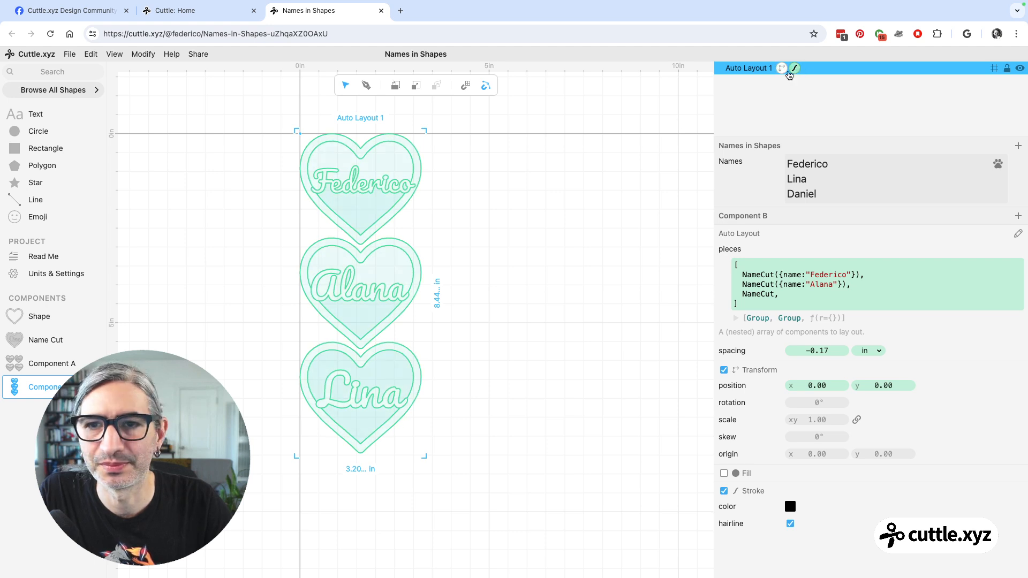
pyautogui.click(621, 128)
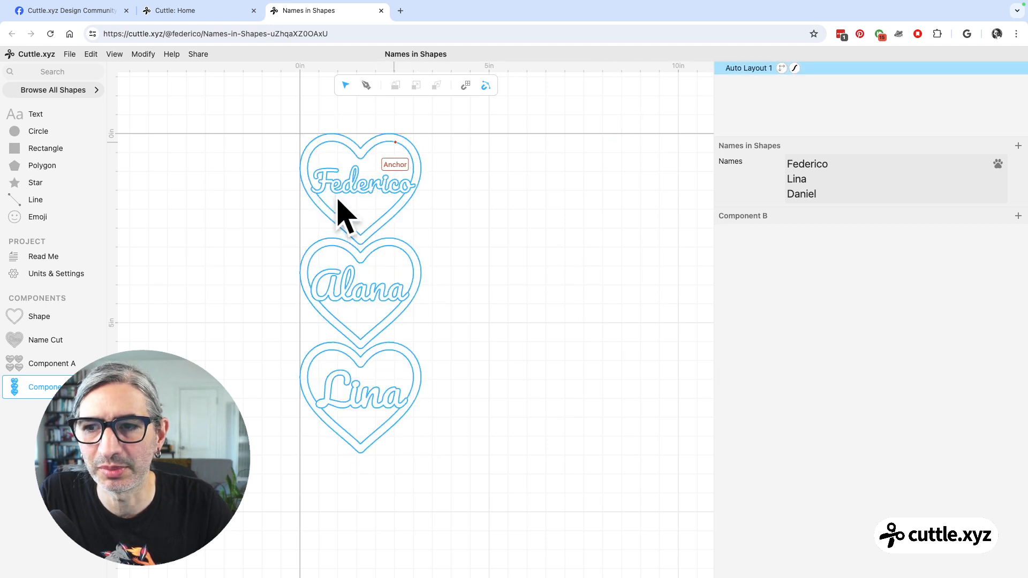
pyautogui.click(50, 316)
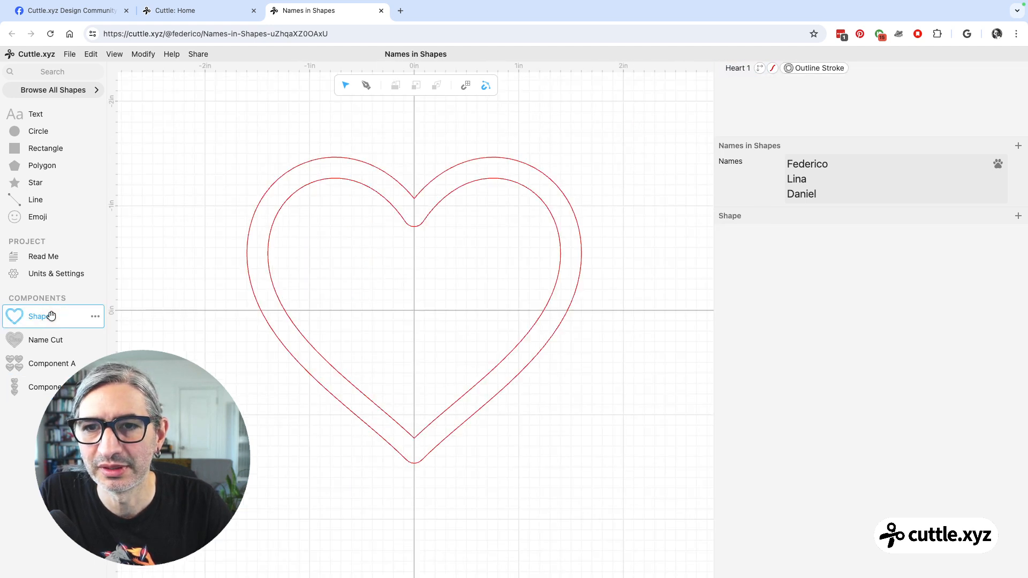
pyautogui.click(43, 339)
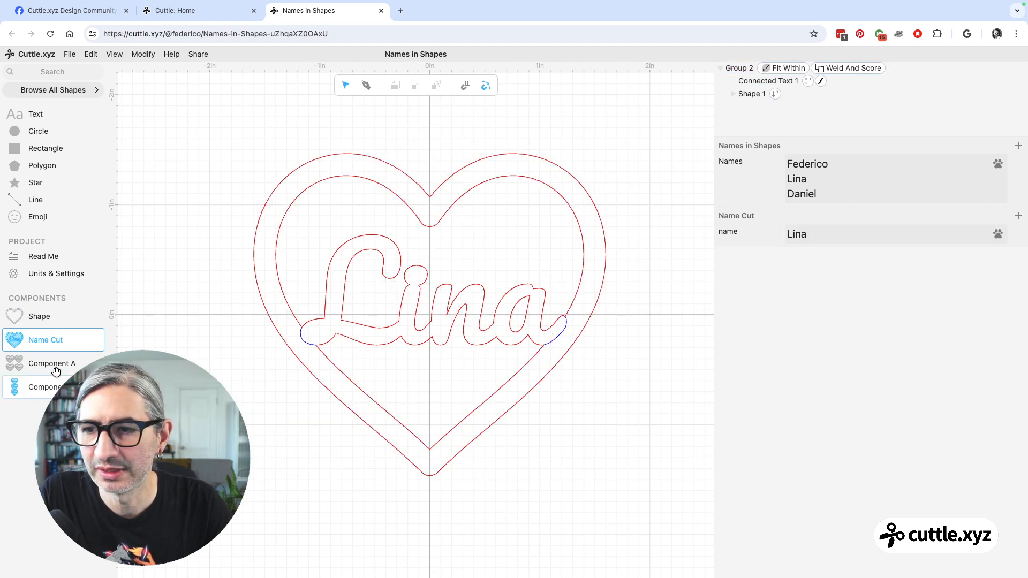
pyautogui.click(42, 388)
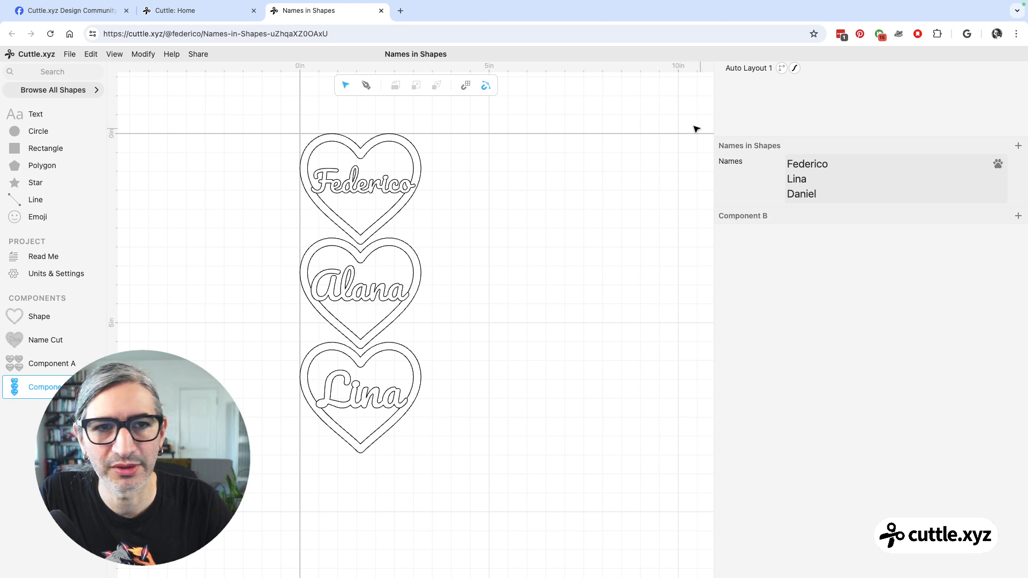
# Switch the Auto Layout's stroke off and back on to compare the line colours.
pyautogui.click(795, 68)
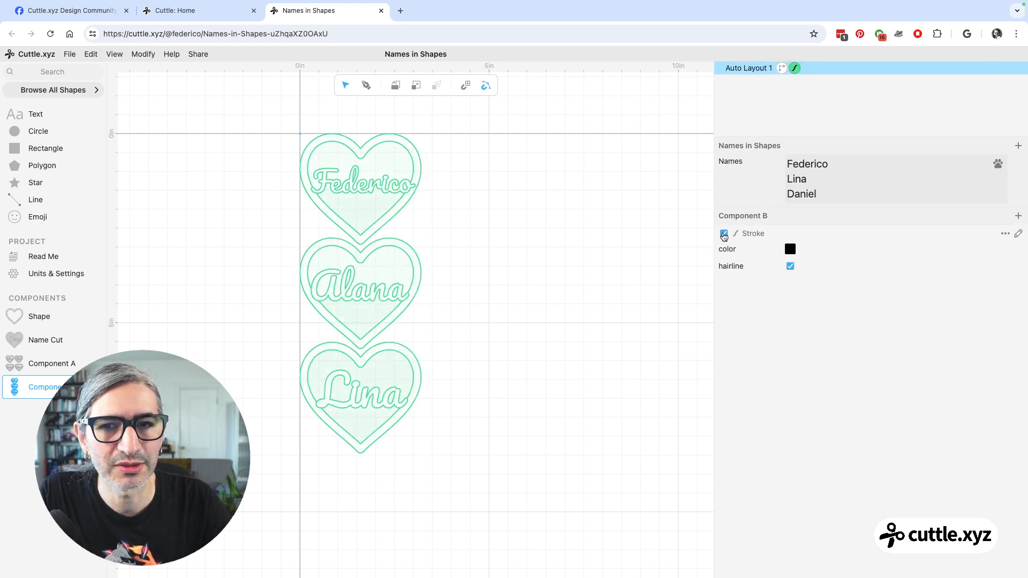
pyautogui.click(560, 259)
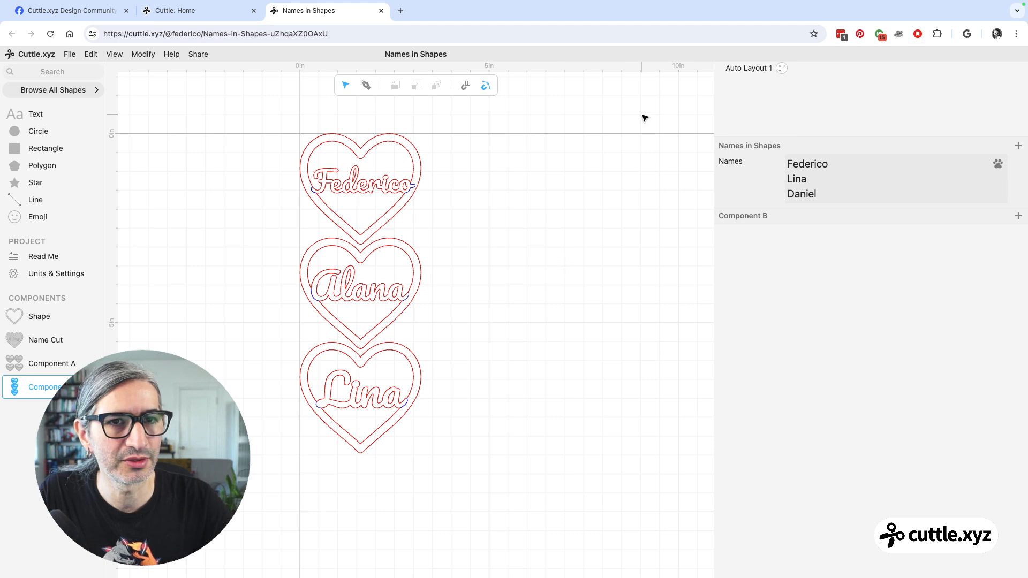
pyautogui.click(769, 68)
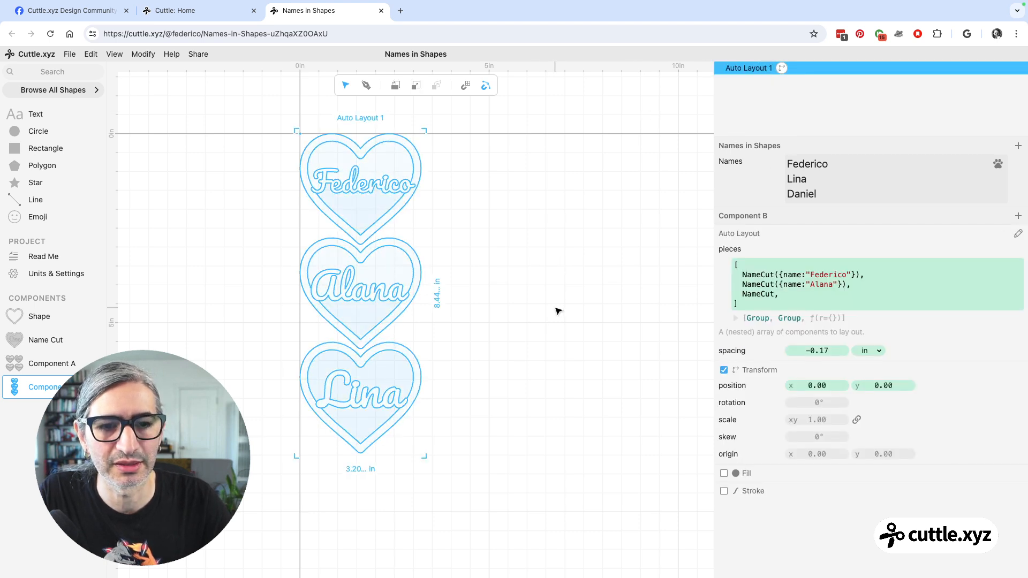
pyautogui.click(724, 491)
pyautogui.click(600, 470)
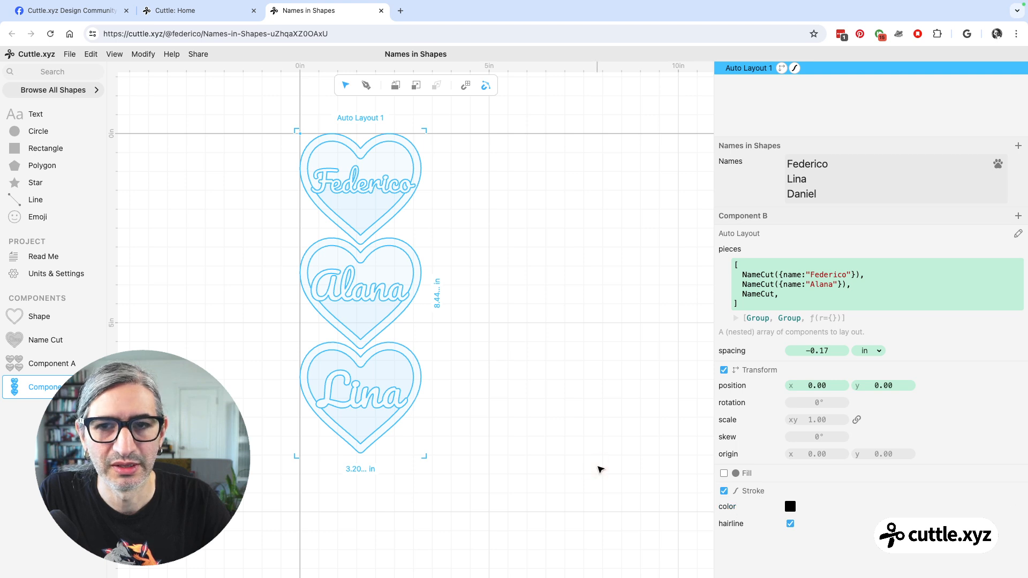
# Turn off the Auto Layout's stroke so the pieces keep their original cut and score colours.
pyautogui.click(795, 68)
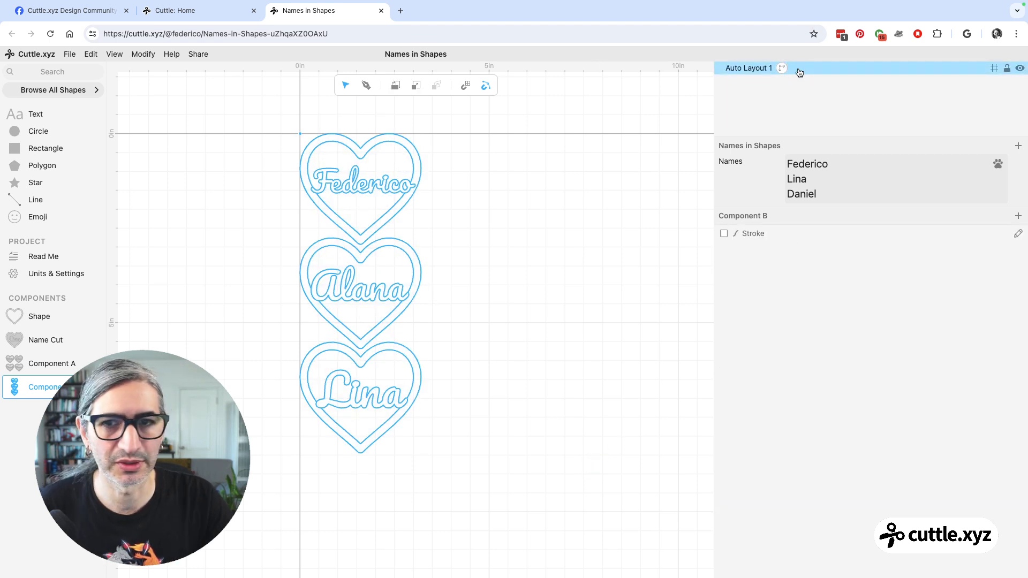
pyautogui.click(471, 239)
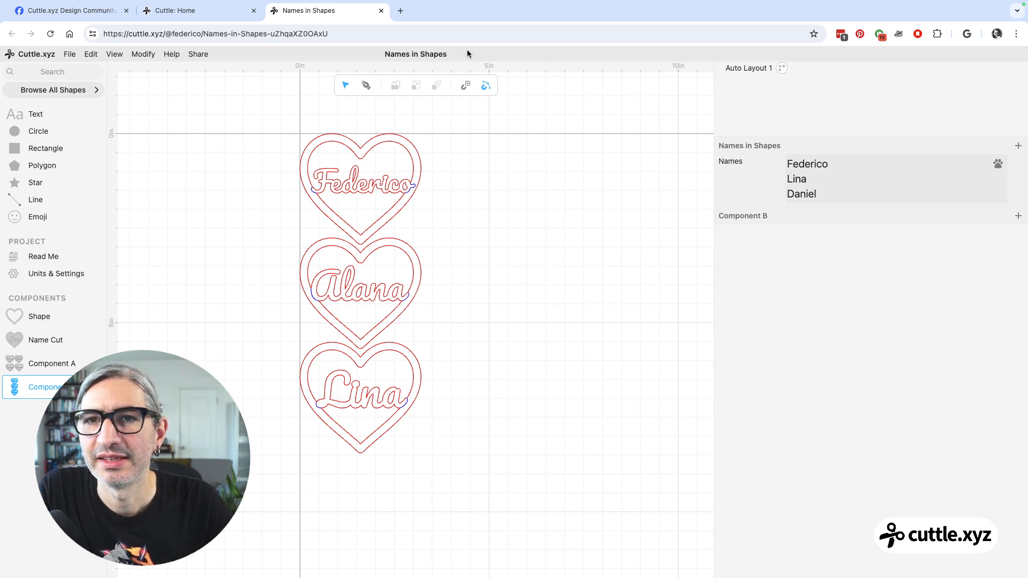
pyautogui.moveTo(512, 221); pyautogui.dragTo(551, 227)
pyautogui.scroll(1, 558, 227)
pyautogui.scroll(1, 534, 225)
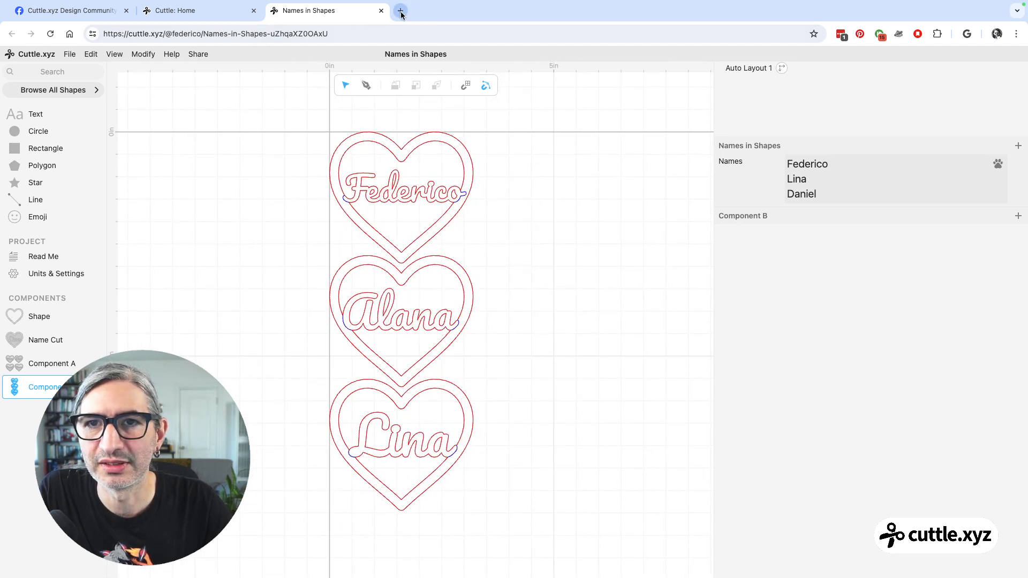
# Open cuttle.xyz/templates in a new browser tab and look through the All Templates gallery for multi-name designs.
pyautogui.click(399, 10)
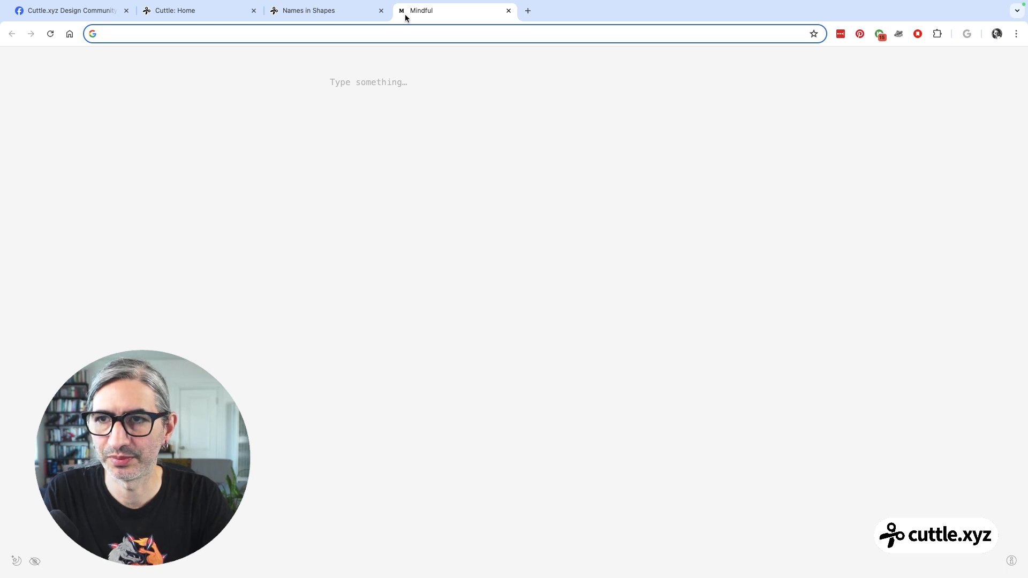
pyautogui.write('cuttle.xyz/templates')
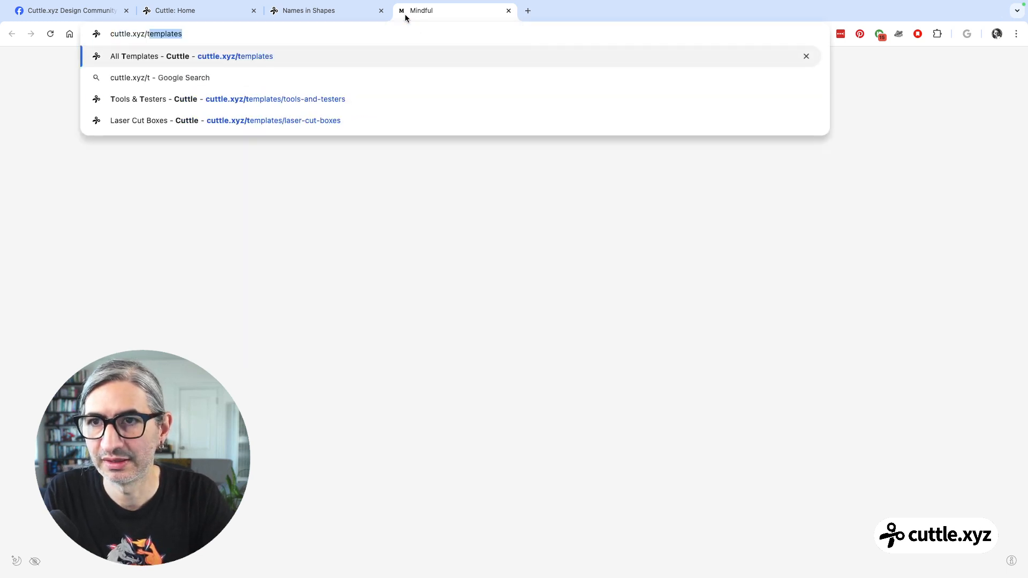
pyautogui.press('Return')
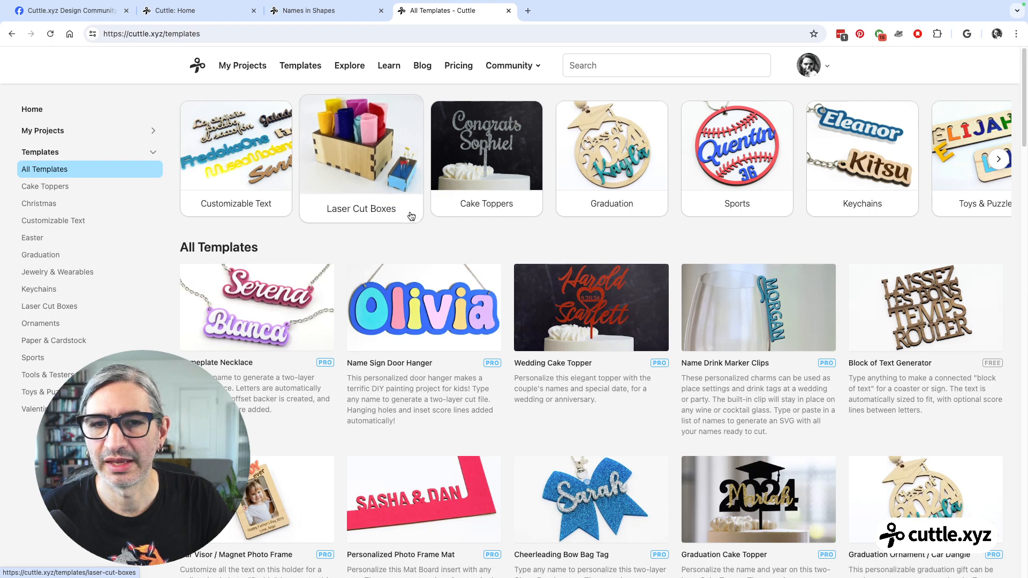
pyautogui.scroll(-3, 575, 209)
pyautogui.scroll(-10, 576, 210)
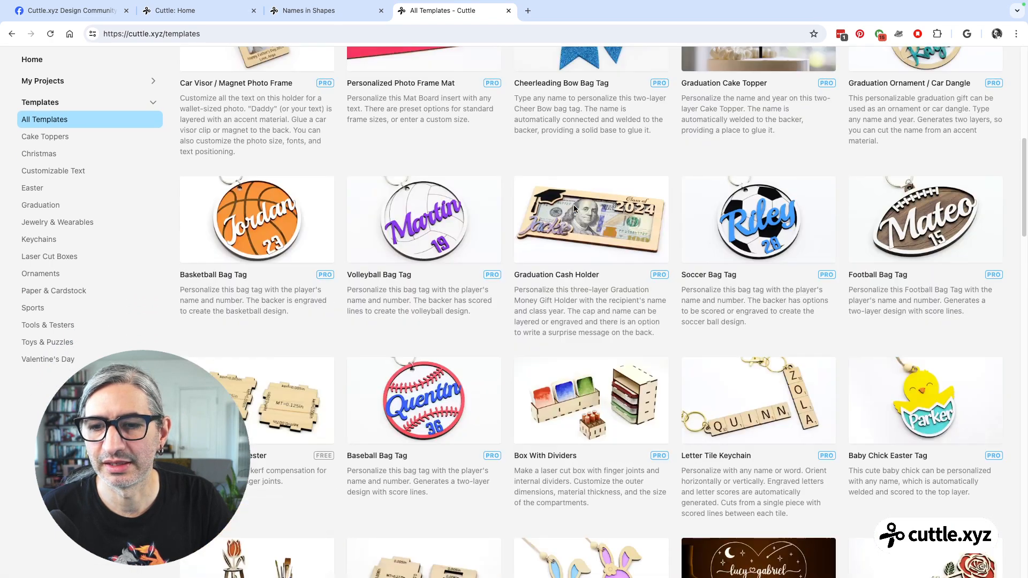
pyautogui.scroll(-3, 574, 209)
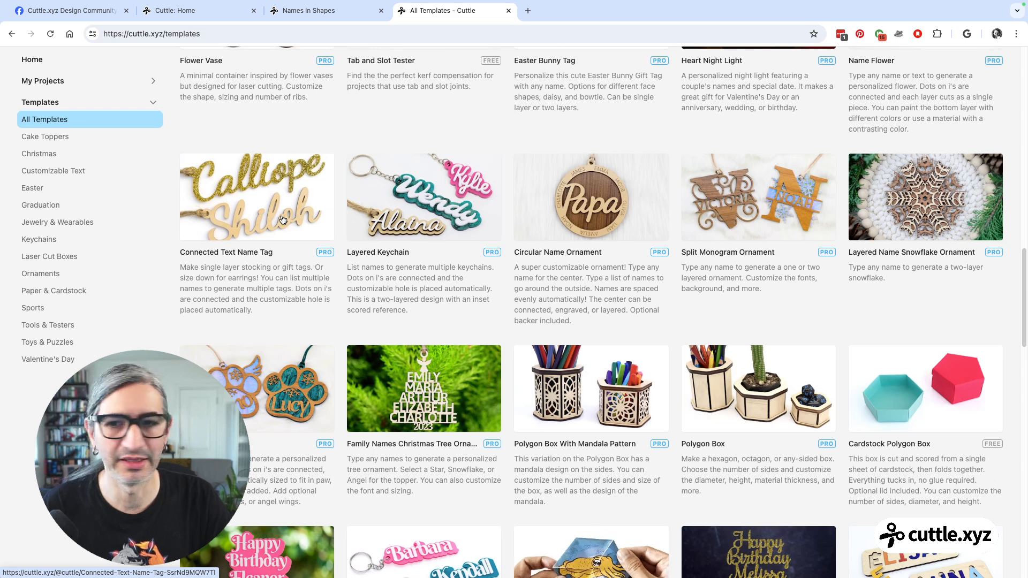
# Open the Connected Text Name Tag template from the gallery and view its customizable preview with the names list.
pyautogui.click(249, 212)
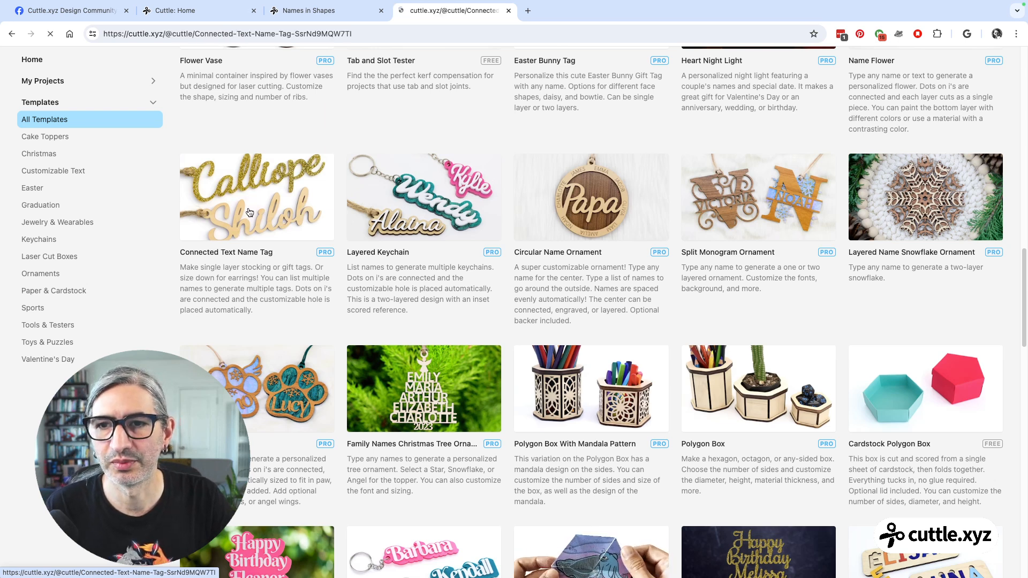
pyautogui.scroll(-5, 494, 268)
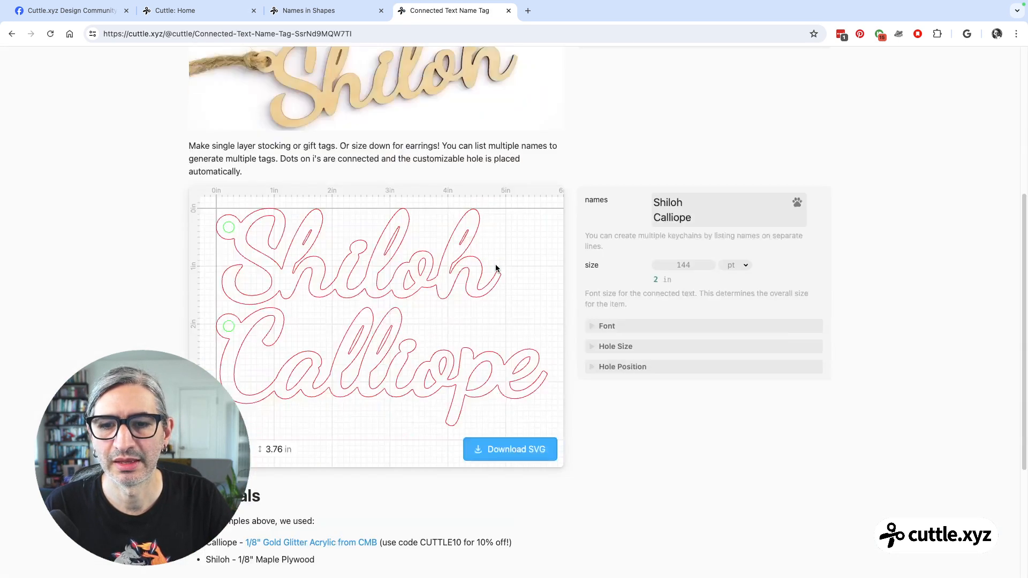
pyautogui.scroll(-1, 496, 267)
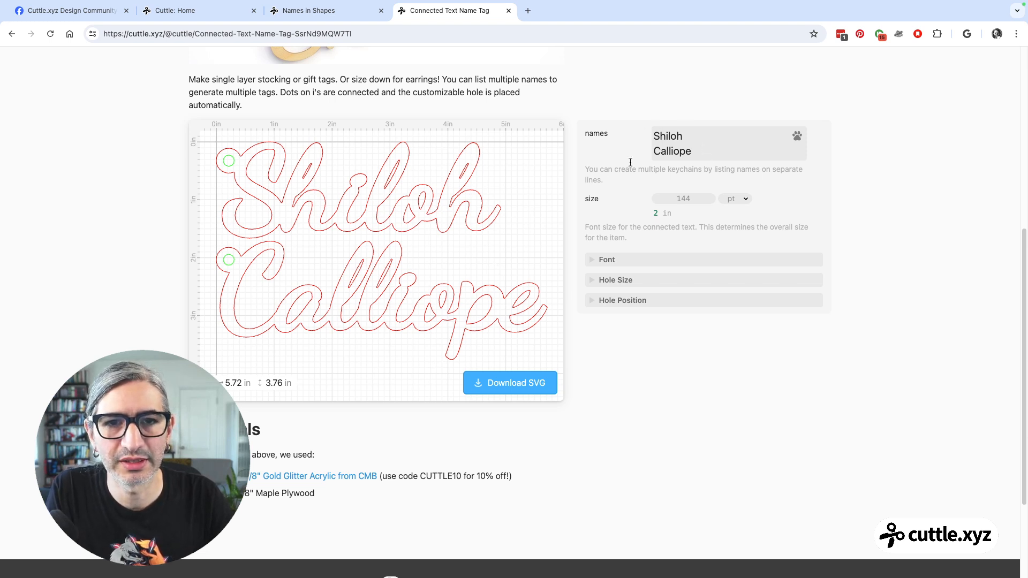
# Add two more names on separate lines to the Connected Text Name Tag template's names list.
pyautogui.click(696, 157)
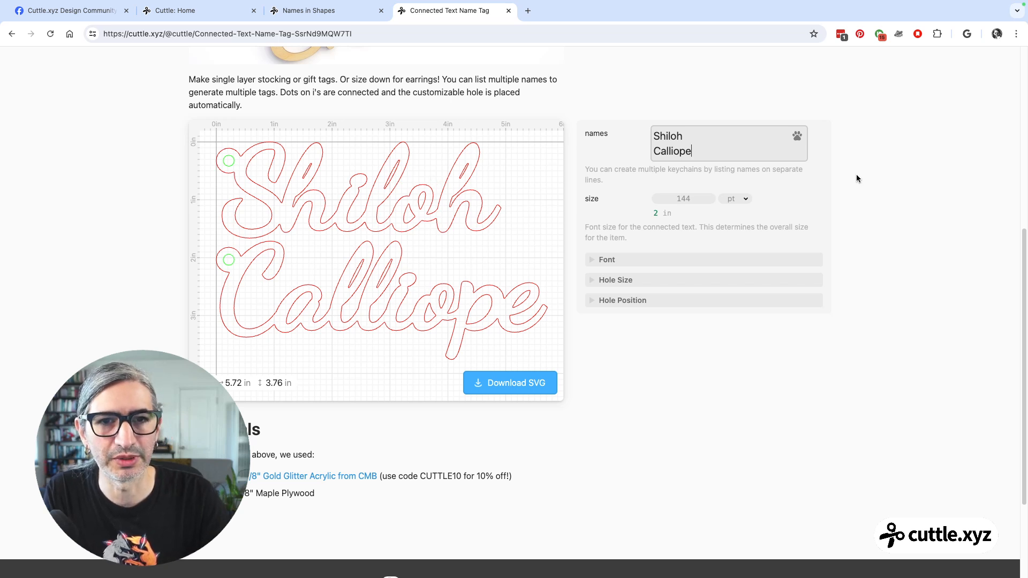
pyautogui.press('Return')
pyautogui.write('Fe')
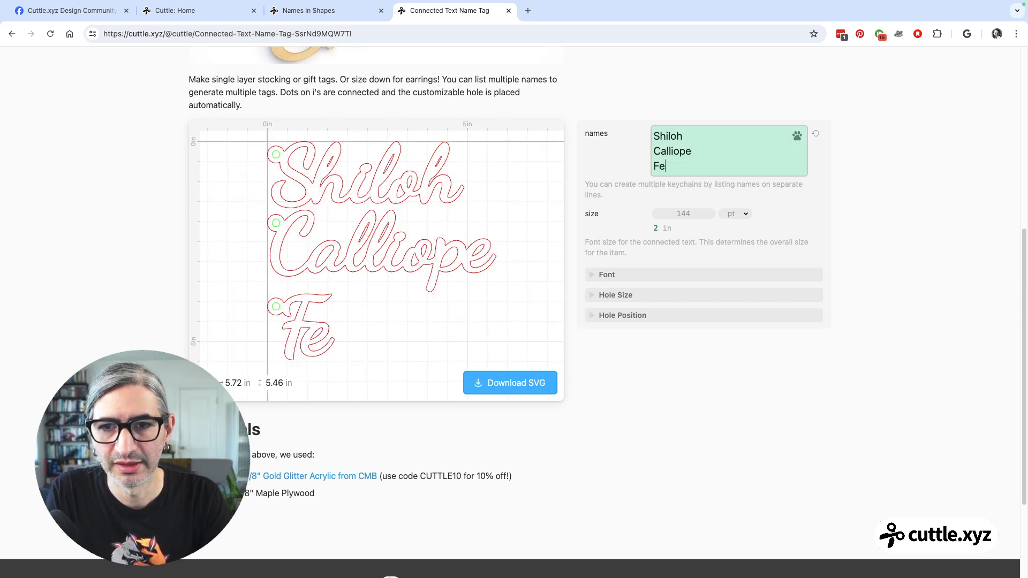
pyautogui.write('derico')
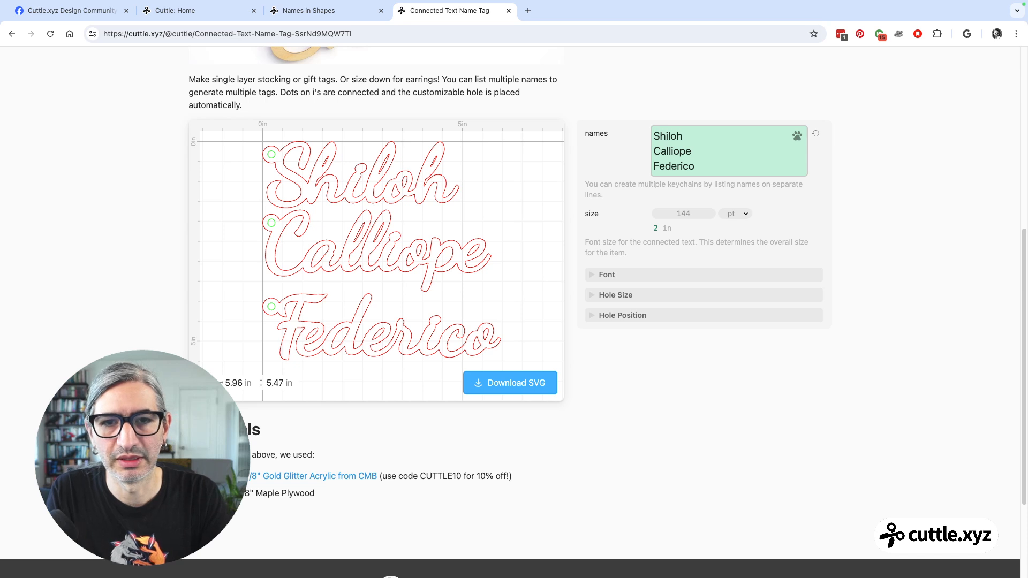
pyautogui.press('Return')
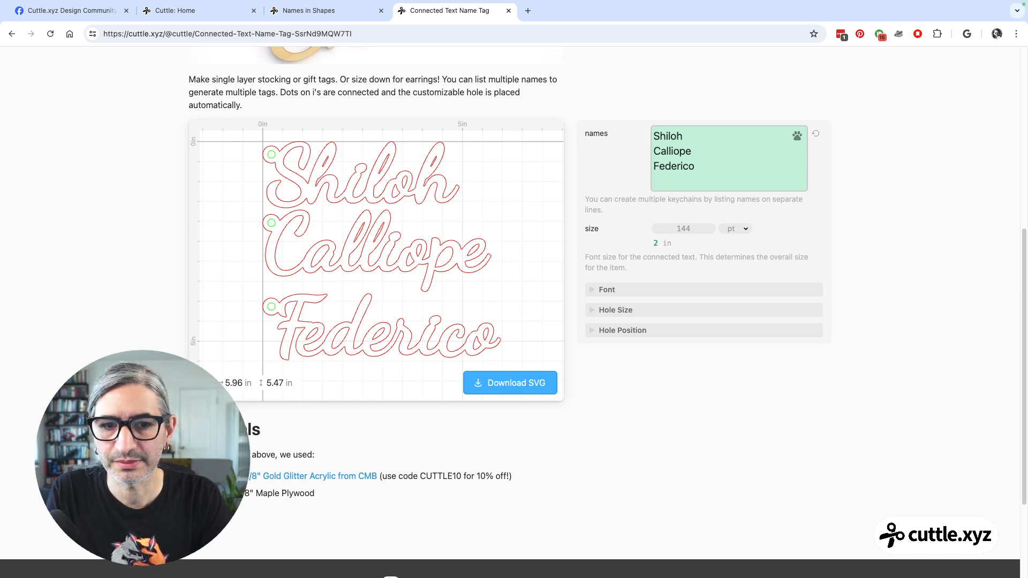
pyautogui.write('Joshua')
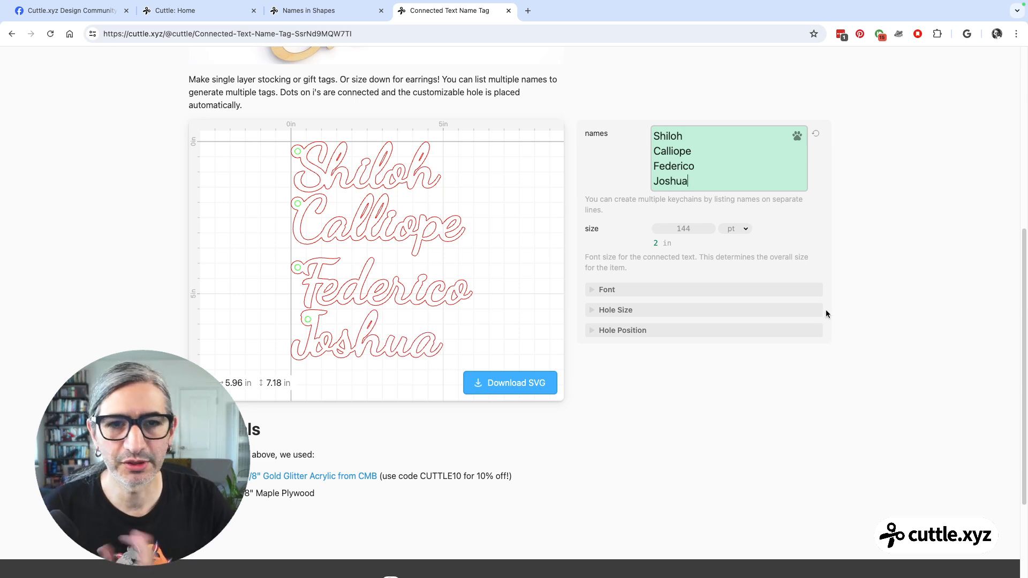
# Open the Connected Text Name Tag template in the Cuttle Editor and show its Cut component.
pyautogui.scroll(3, 664, 363)
pyautogui.scroll(5, 643, 364)
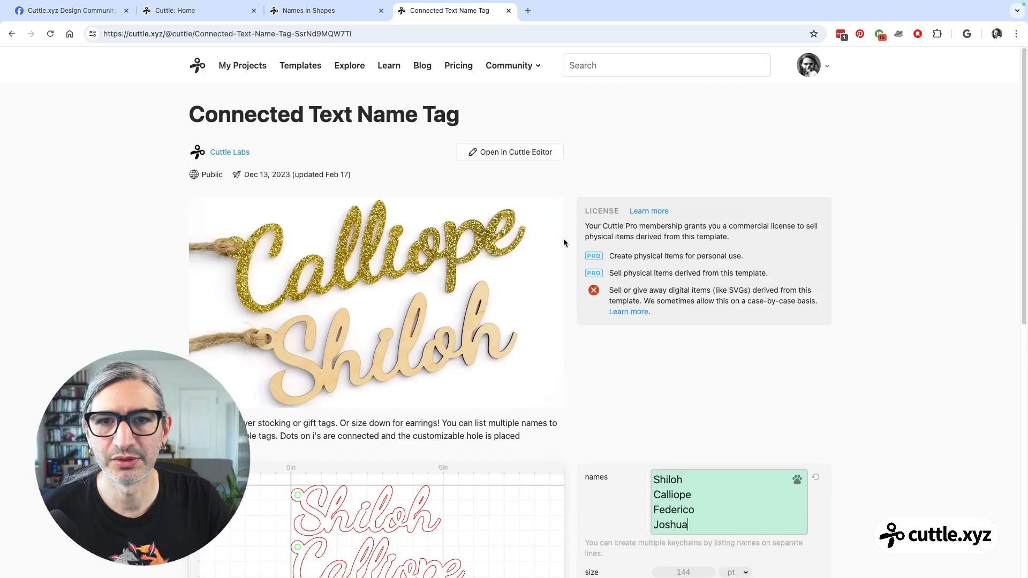
pyautogui.click(523, 154)
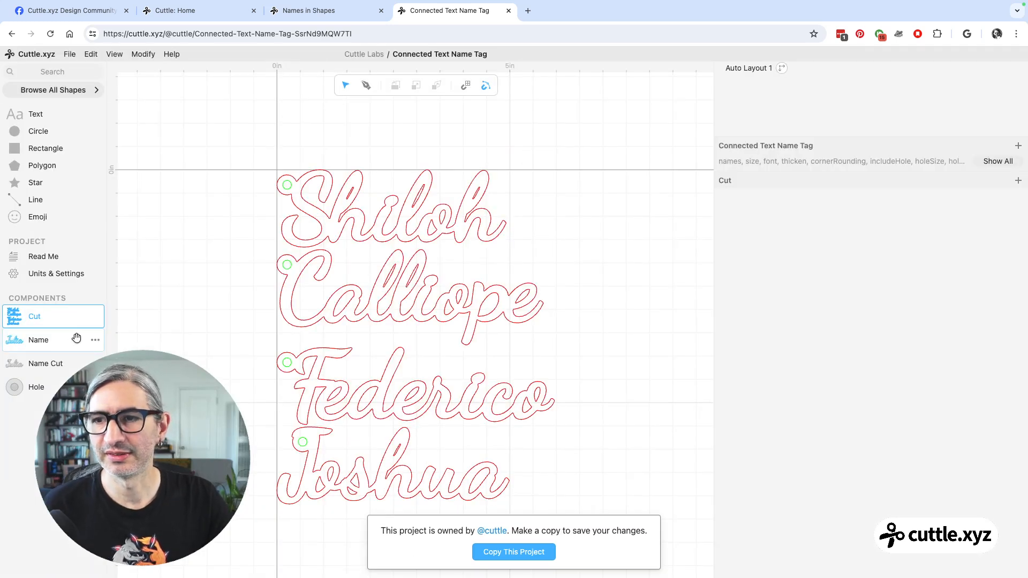
pyautogui.click(38, 316)
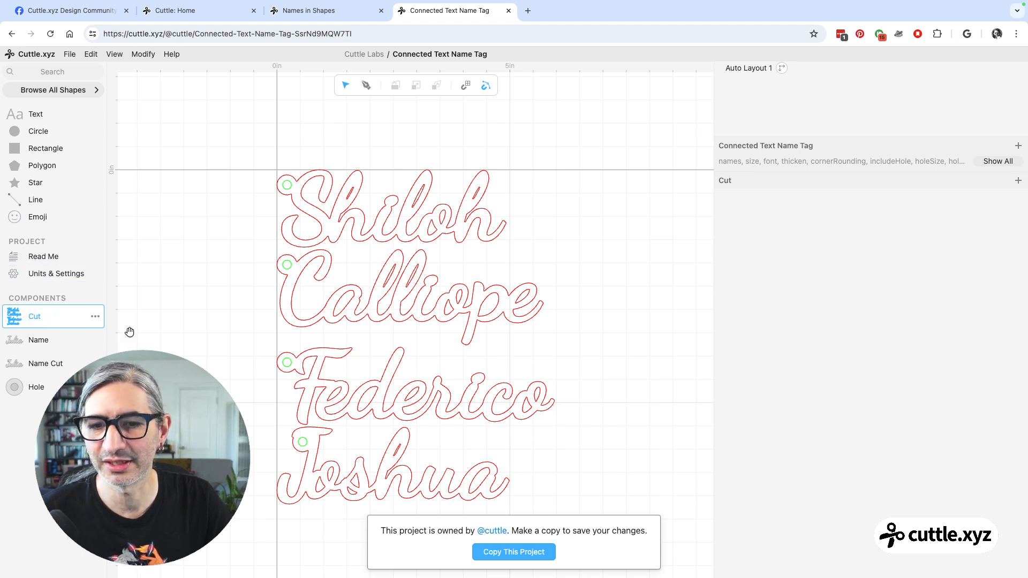
pyautogui.scroll(-1, 399, 345)
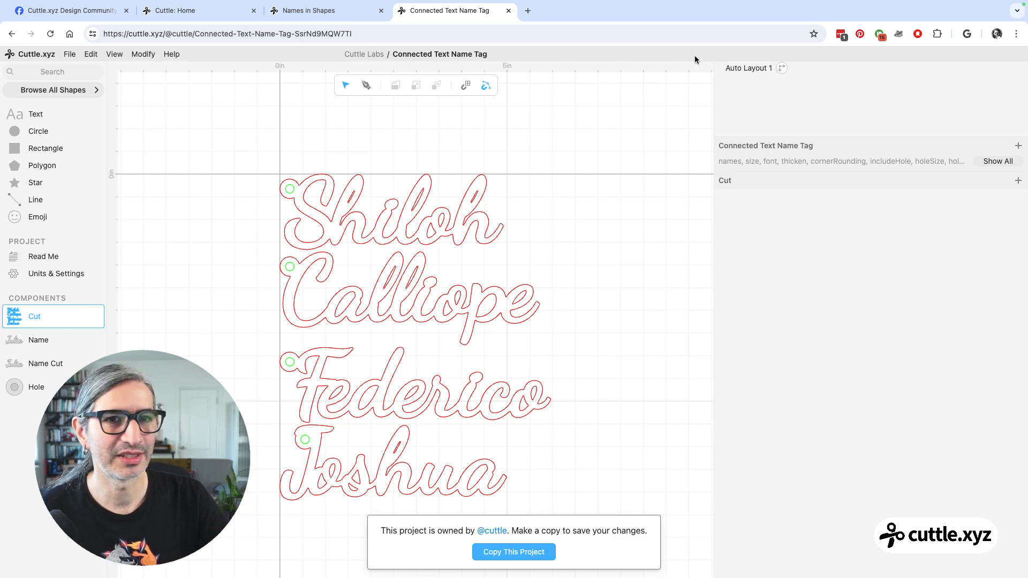
# Select Auto Layout 1 in the Cut component and copy its entire pieces code.
pyautogui.click(738, 75)
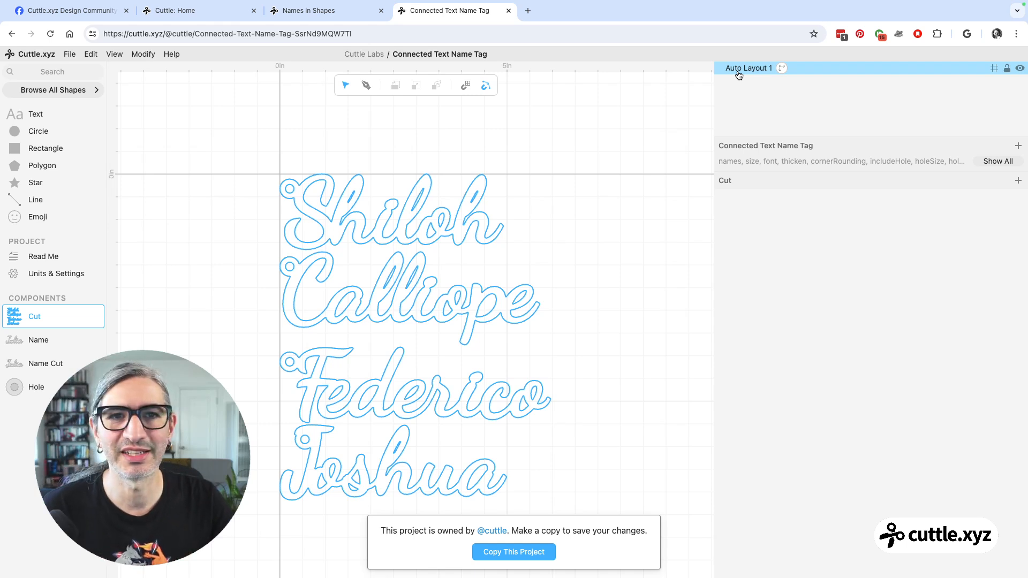
pyautogui.click(739, 72)
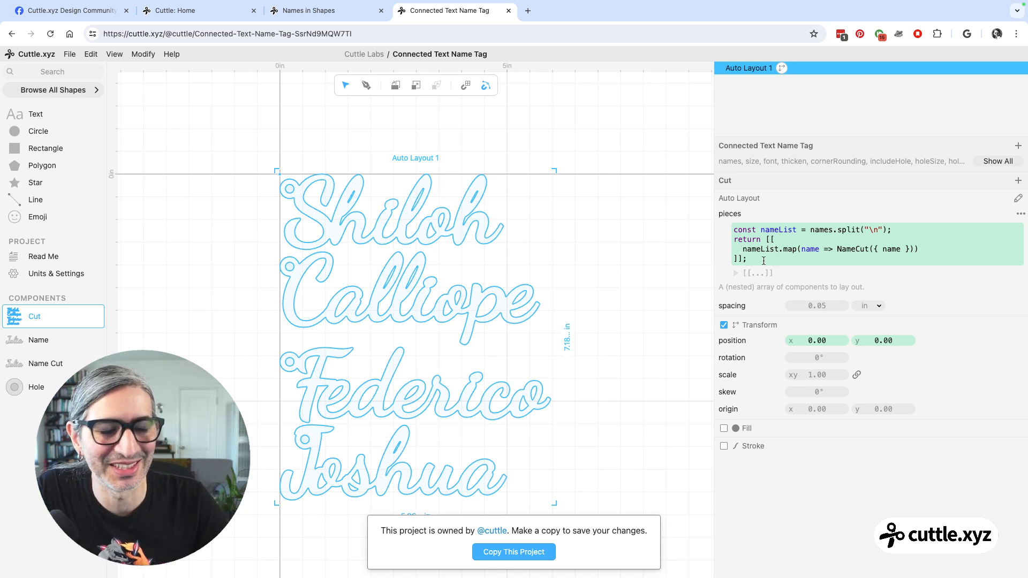
pyautogui.moveTo(758, 262); pyautogui.dragTo(720, 234)
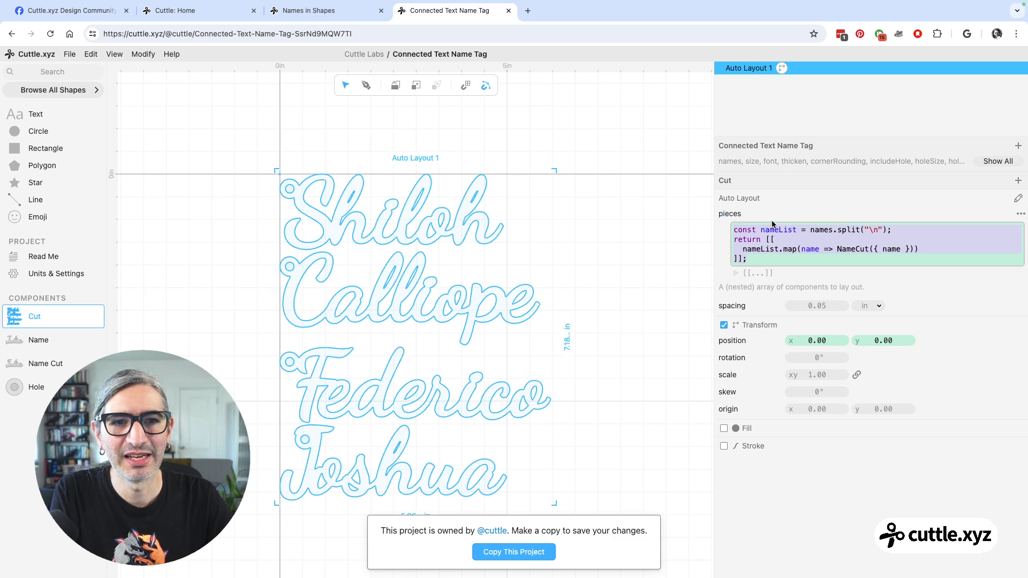
# Replace the pieces code of Auto Layout 1 in the Names in Shapes project with the copied names.split and NameCut mapping code, and run it.
pyautogui.click(329, 15)
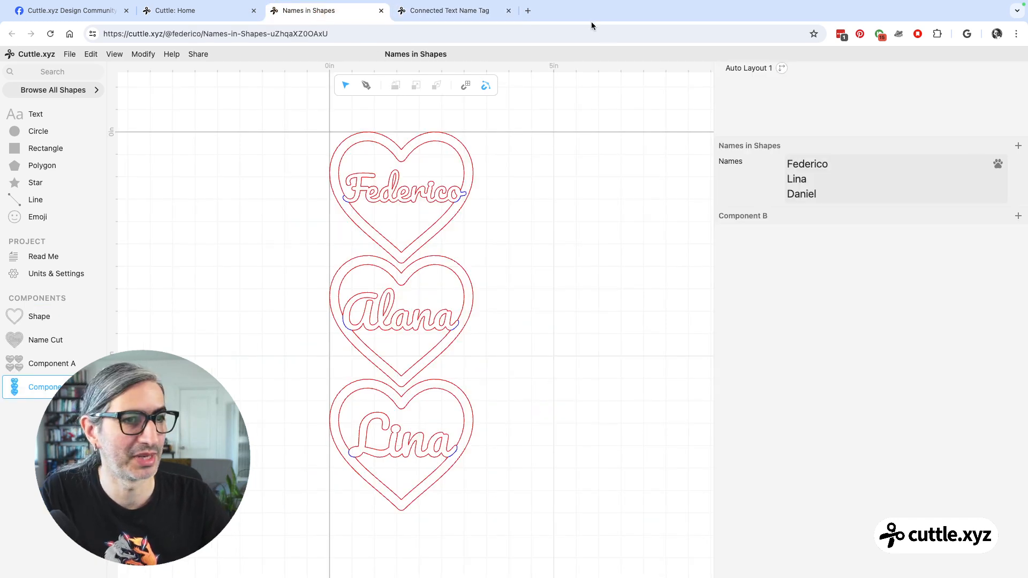
pyautogui.click(741, 73)
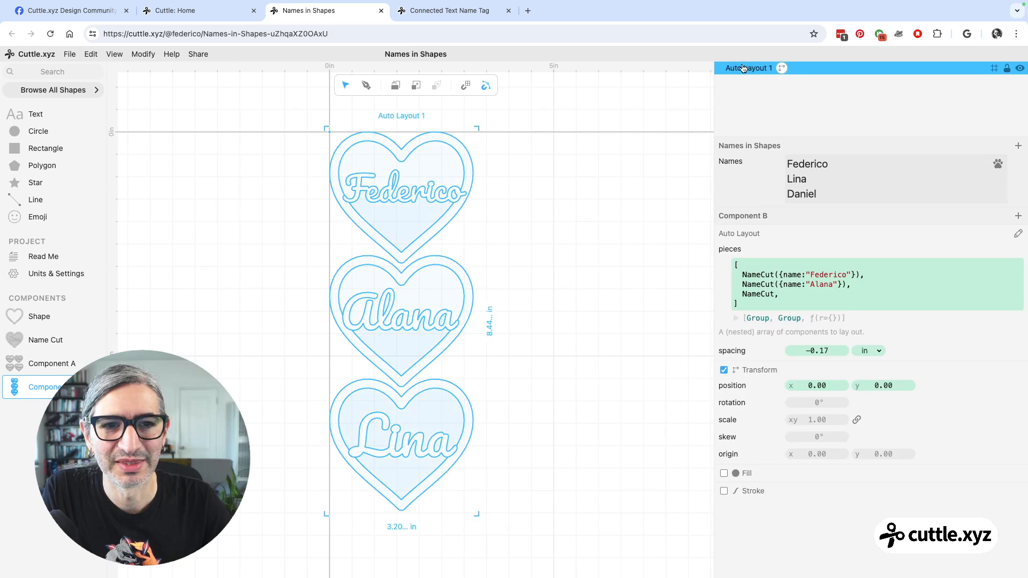
pyautogui.moveTo(744, 301); pyautogui.dragTo(722, 260)
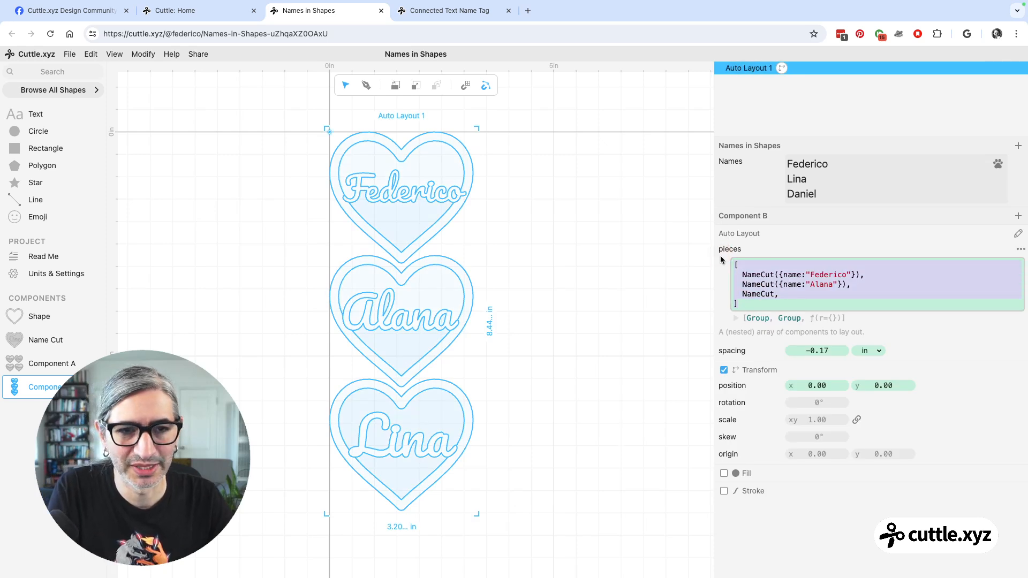
pyautogui.hotkey('ctrl', 'v')
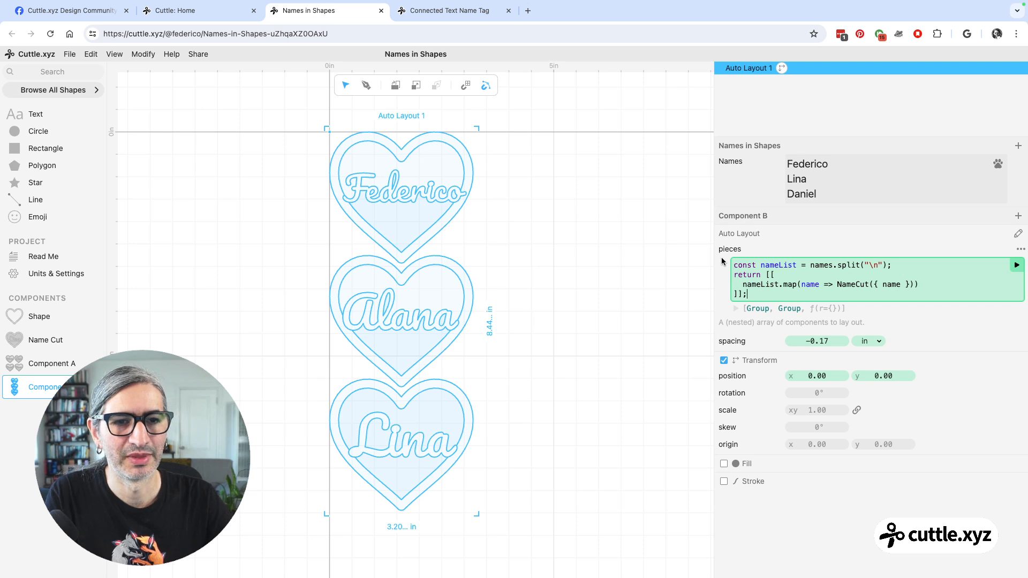
pyautogui.click(1016, 266)
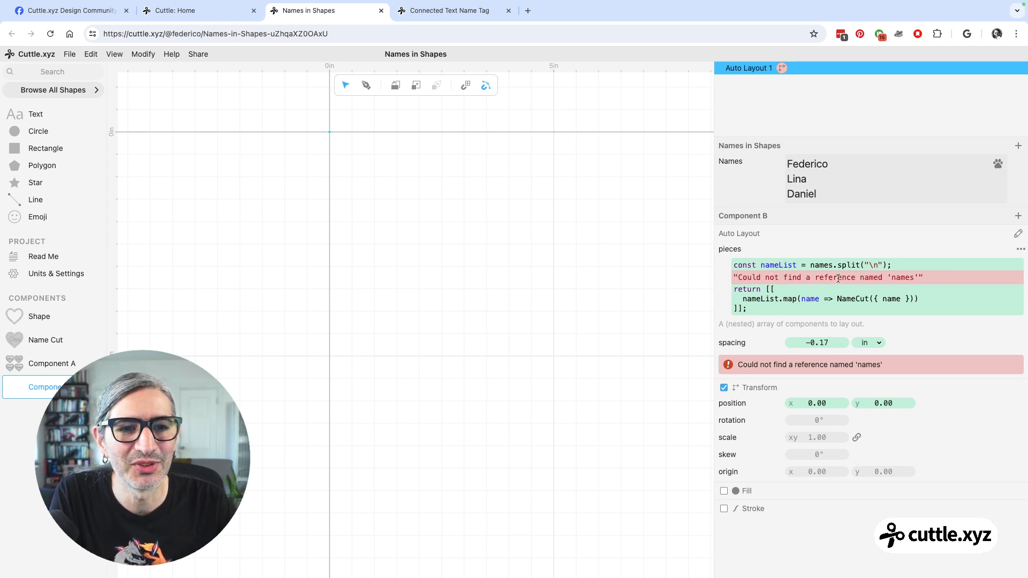
# Rename the project parameter Names as lowercase "names" to match the reference in the pieces code.
pyautogui.click(894, 278)
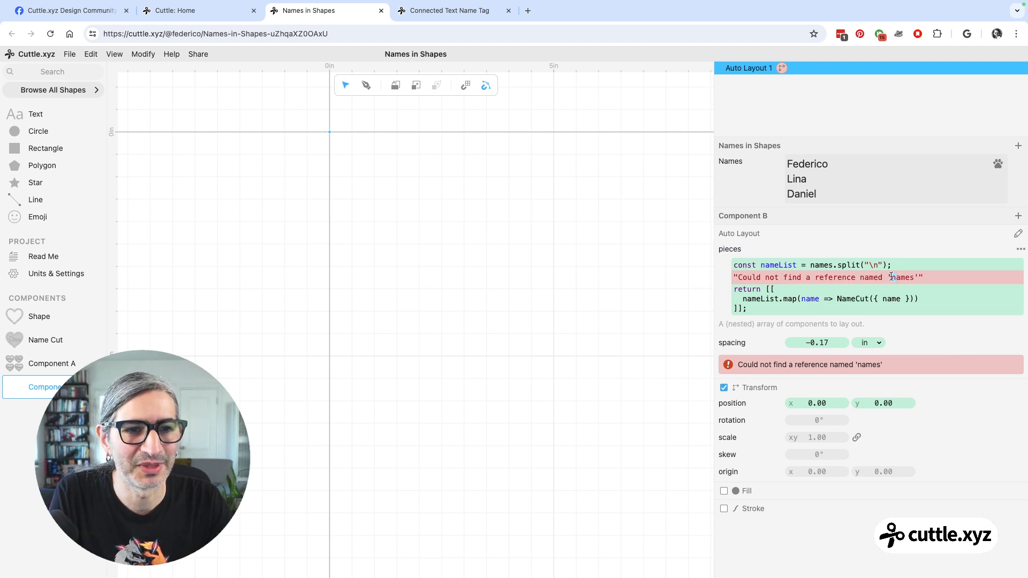
pyautogui.doubleClick(727, 162)
pyautogui.write('nam')
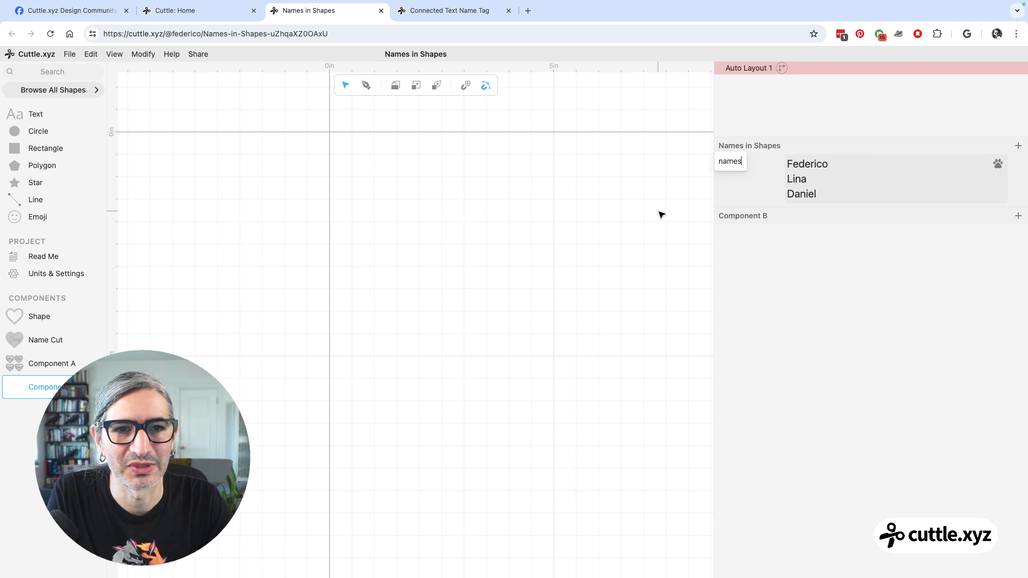
pyautogui.click(731, 73)
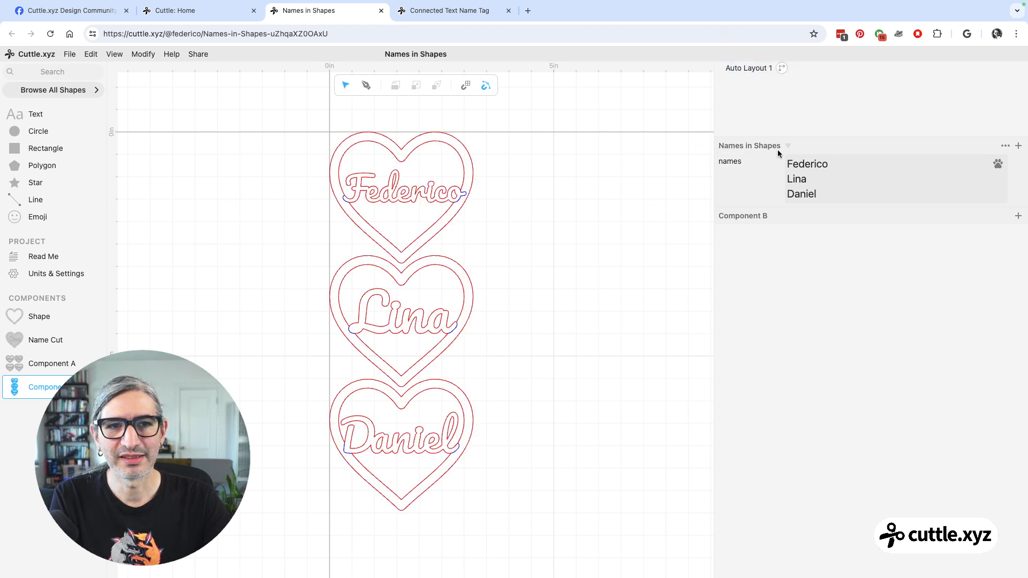
# Add a fourth name on a new line of the names parameter to test the generated hearts.
pyautogui.click(823, 198)
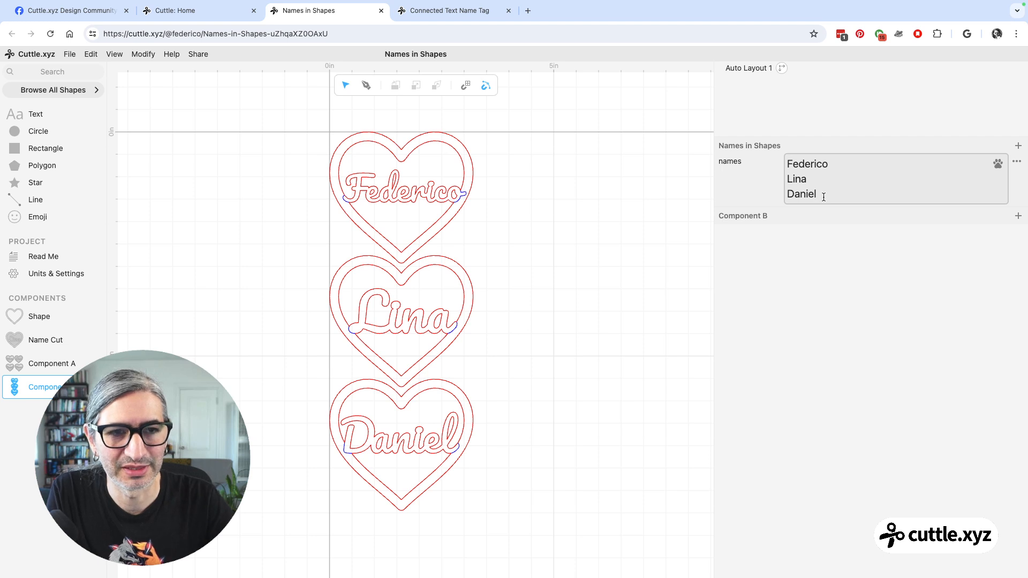
pyautogui.press('Return')
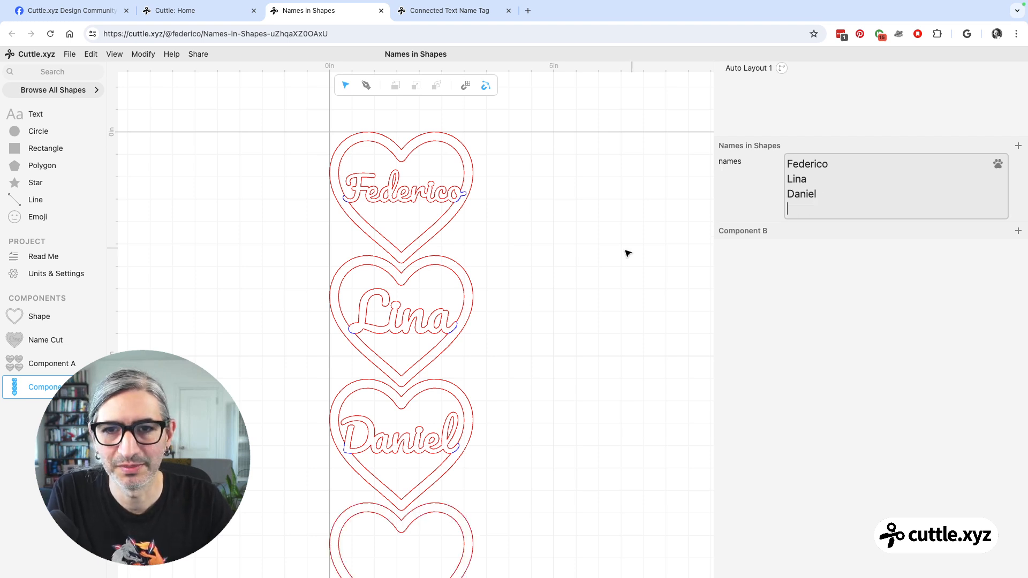
pyautogui.scroll(-3, 571, 262)
pyautogui.moveTo(578, 282); pyautogui.dragTo(532, 252)
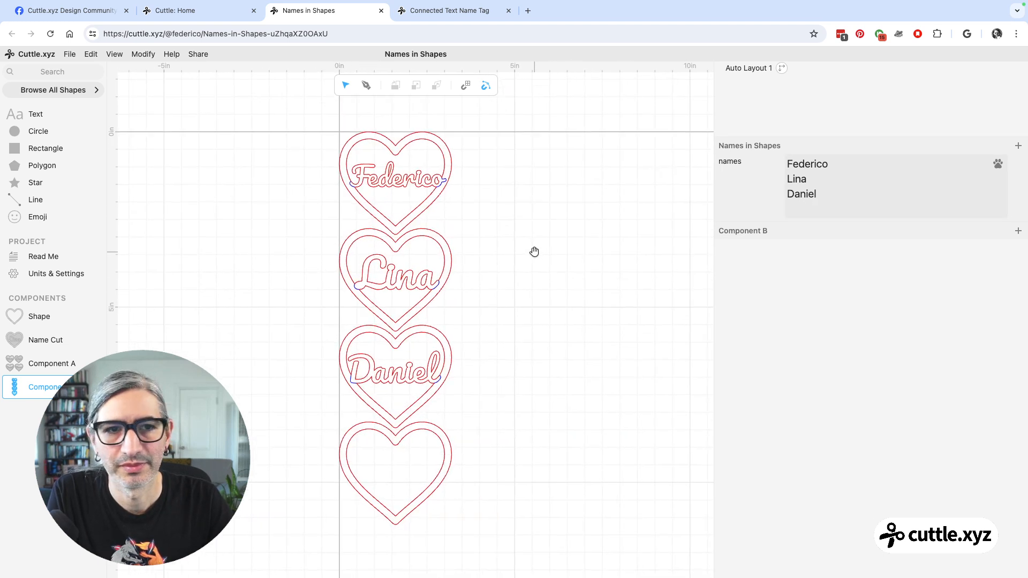
pyautogui.click(833, 211)
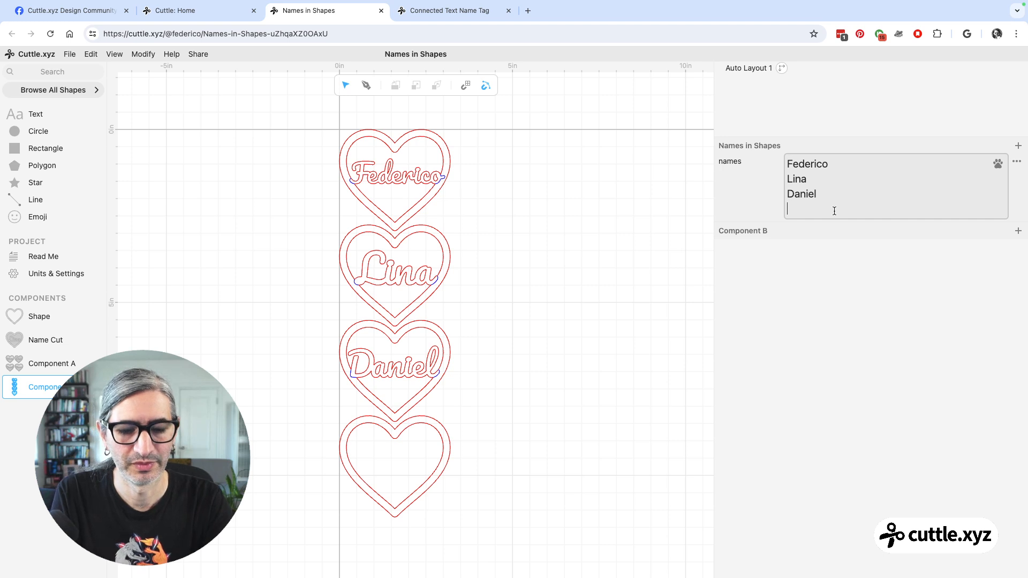
pyautogui.write('Amparo')
pyautogui.click(795, 317)
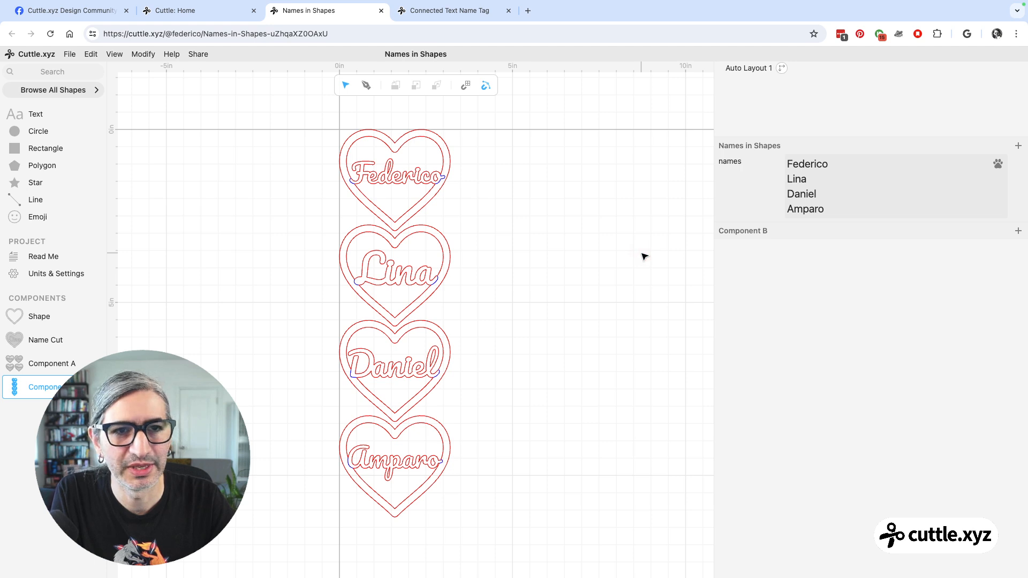
# Select Auto Layout 1, widen the inspector, and highlight its pieces code for review.
pyautogui.click(753, 68)
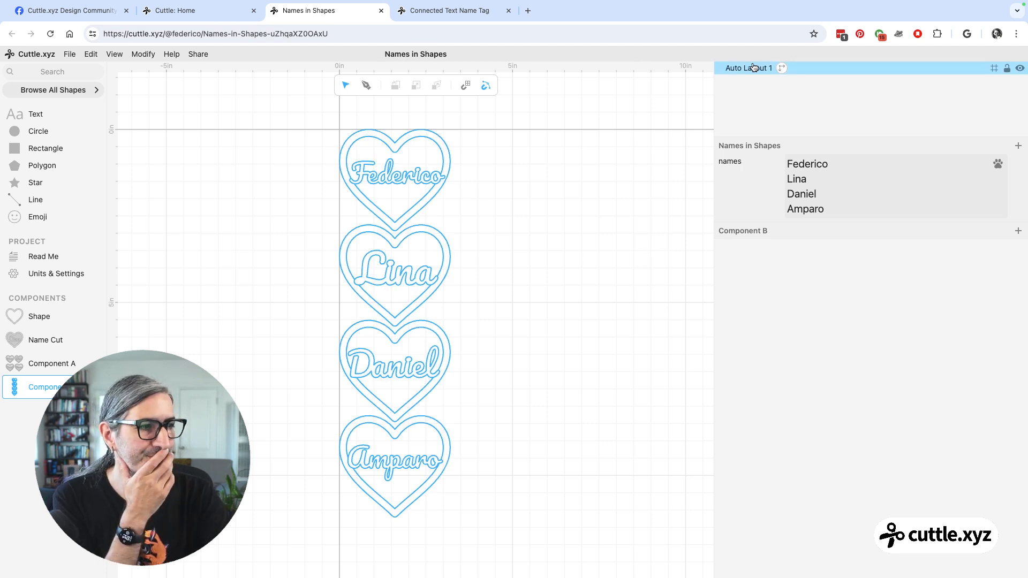
pyautogui.click(753, 68)
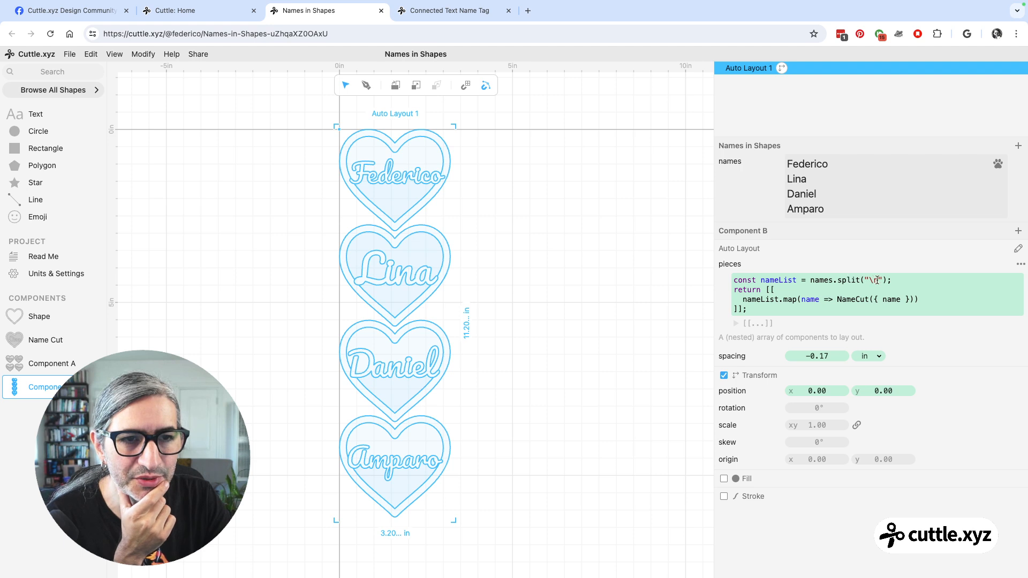
pyautogui.moveTo(714, 263); pyautogui.dragTo(676, 270)
pyautogui.moveTo(731, 312); pyautogui.dragTo(693, 278)
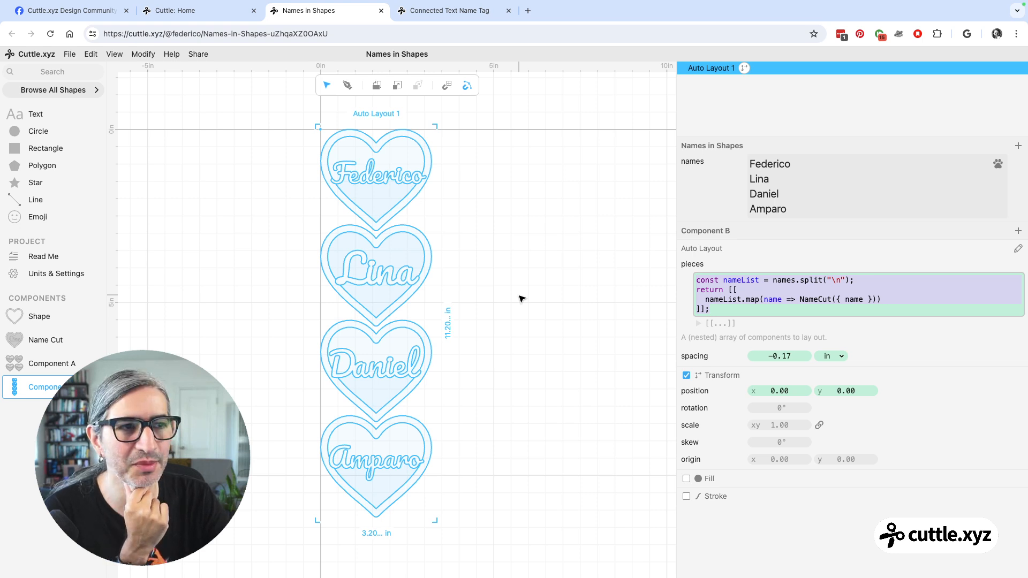
# Insert a blank line after the nameList declaration in the pieces code and highlight its names reference.
pyautogui.click(863, 280)
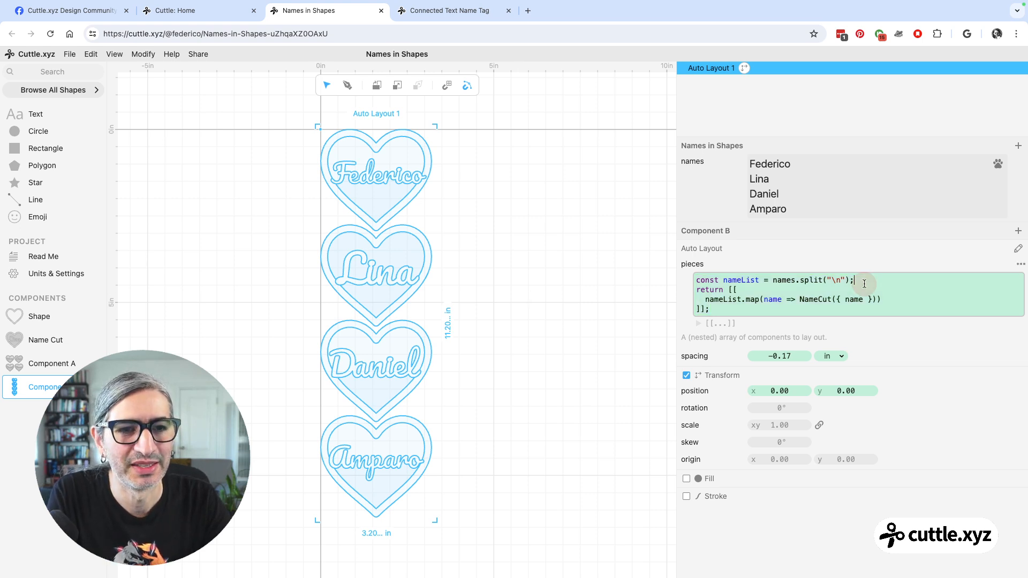
pyautogui.press('Return')
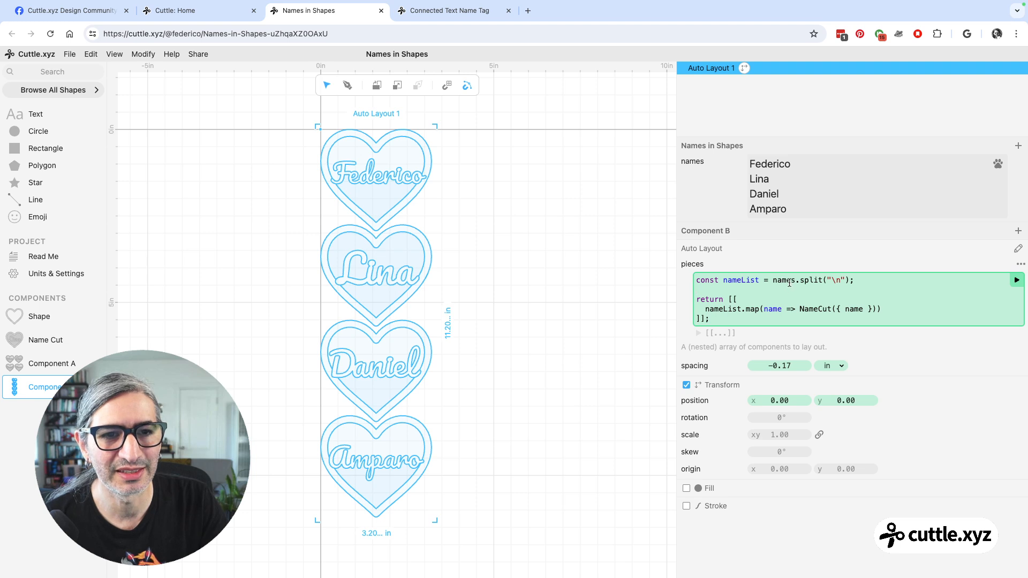
pyautogui.moveTo(795, 281); pyautogui.dragTo(774, 281)
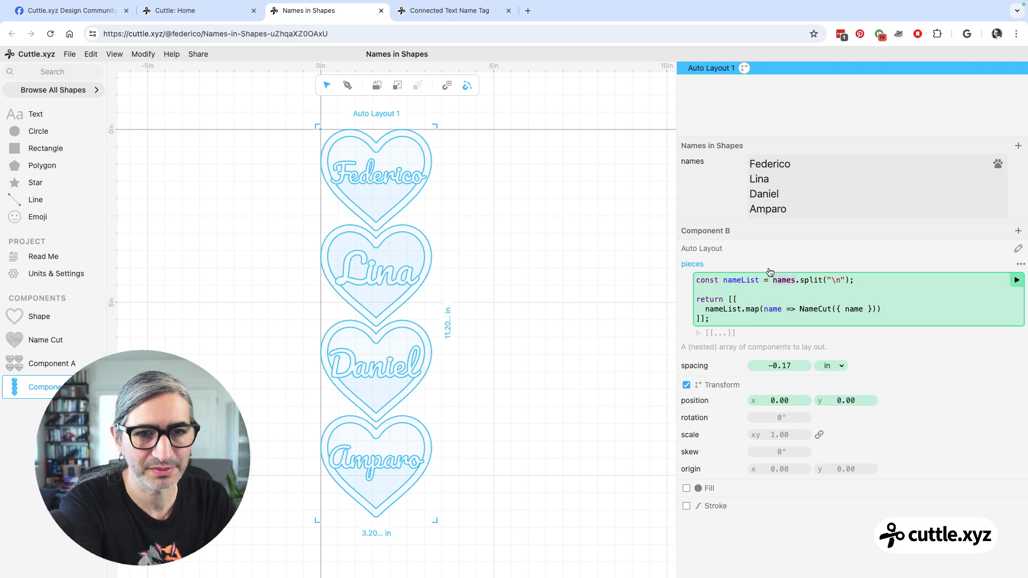
pyautogui.moveTo(692, 161)
pyautogui.mouseDown()
pyautogui.moveTo(792, 259)
pyautogui.moveTo(783, 273)
pyautogui.mouseUp()
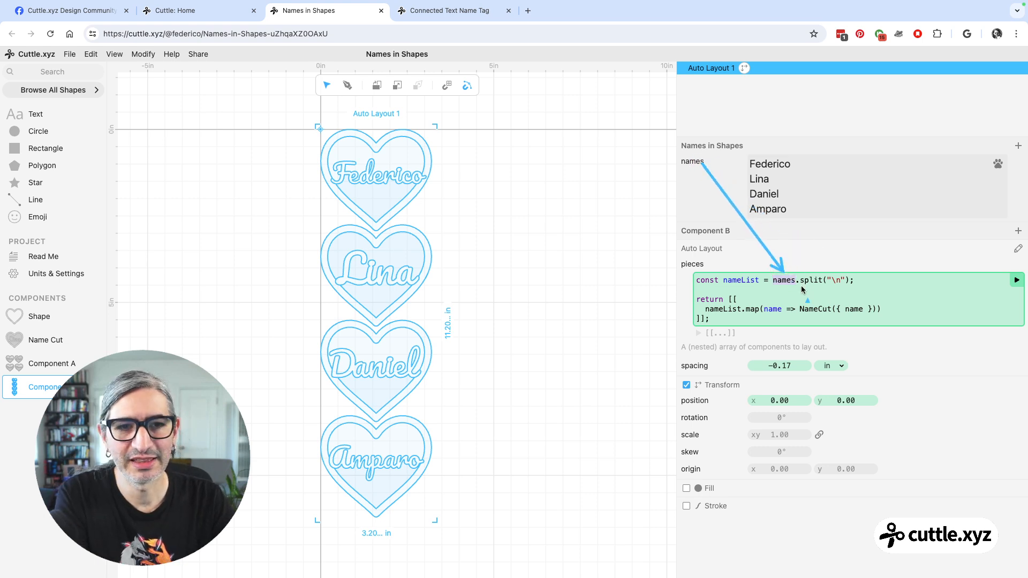
# Examine the pieces code: the newline split of names, the nameList variable, and the NameCut({ name }) call inside map.
pyautogui.click(837, 280)
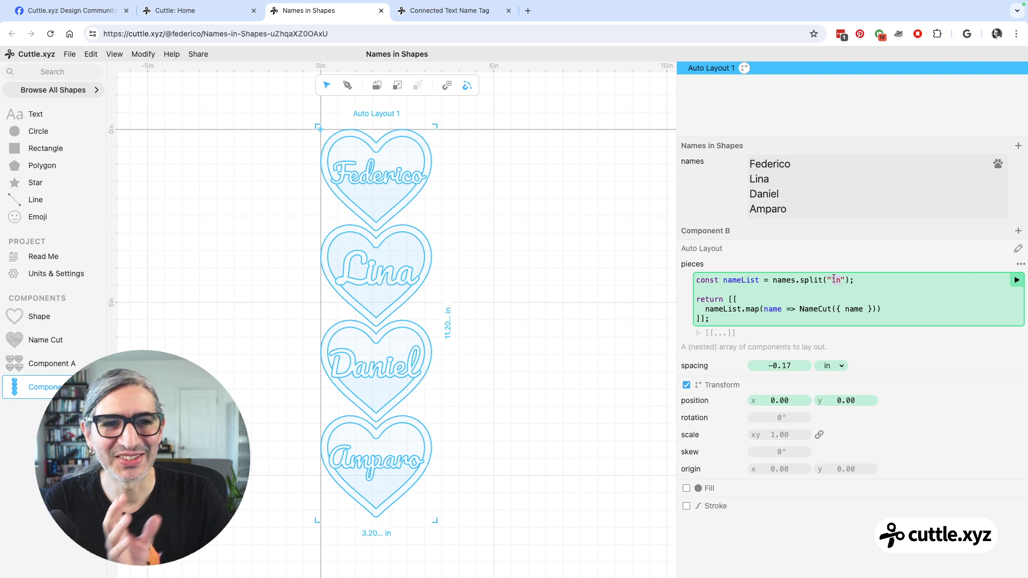
pyautogui.click(801, 163)
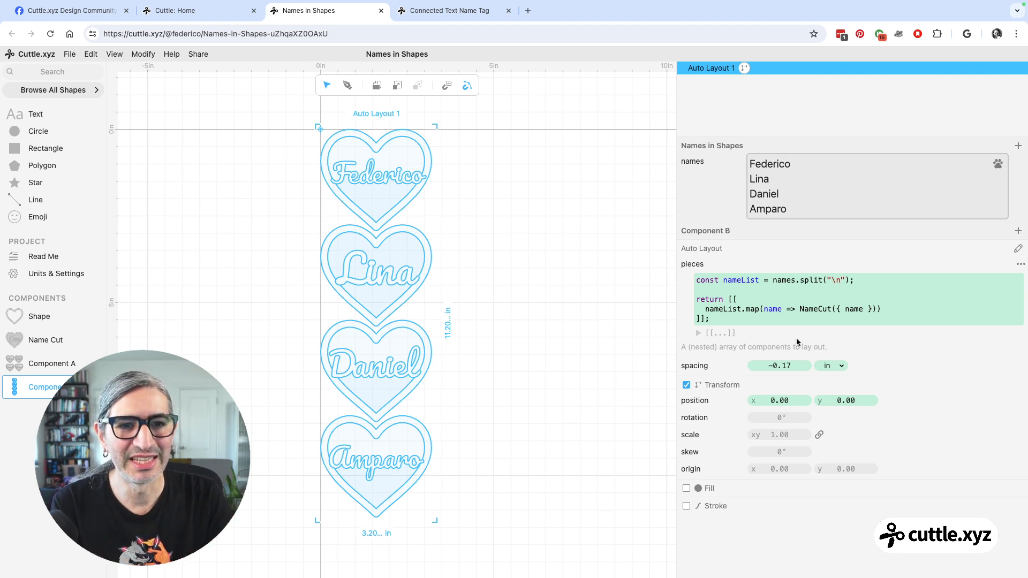
pyautogui.click(735, 309)
pyautogui.moveTo(758, 282); pyautogui.dragTo(728, 281)
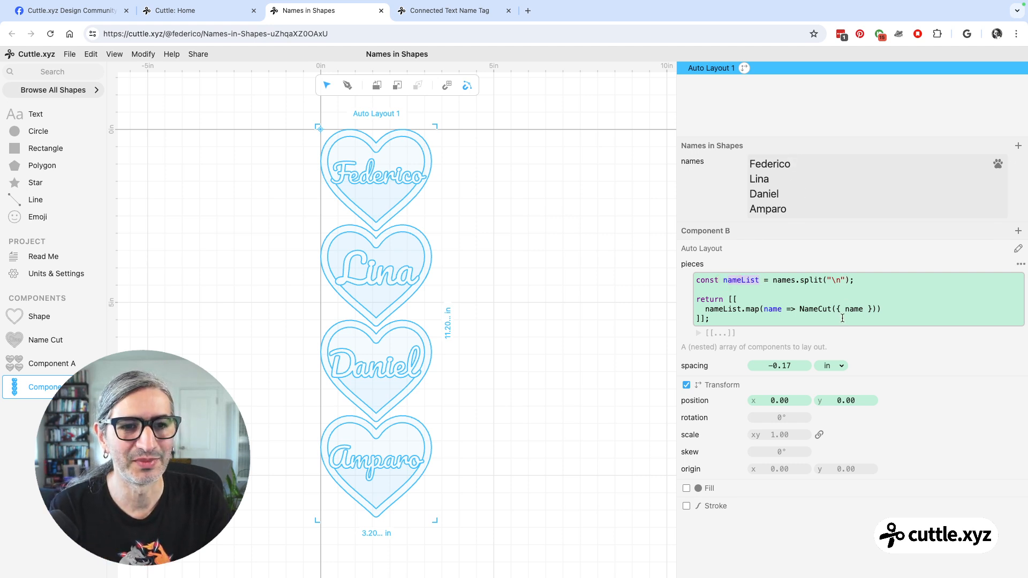
pyautogui.click(766, 312)
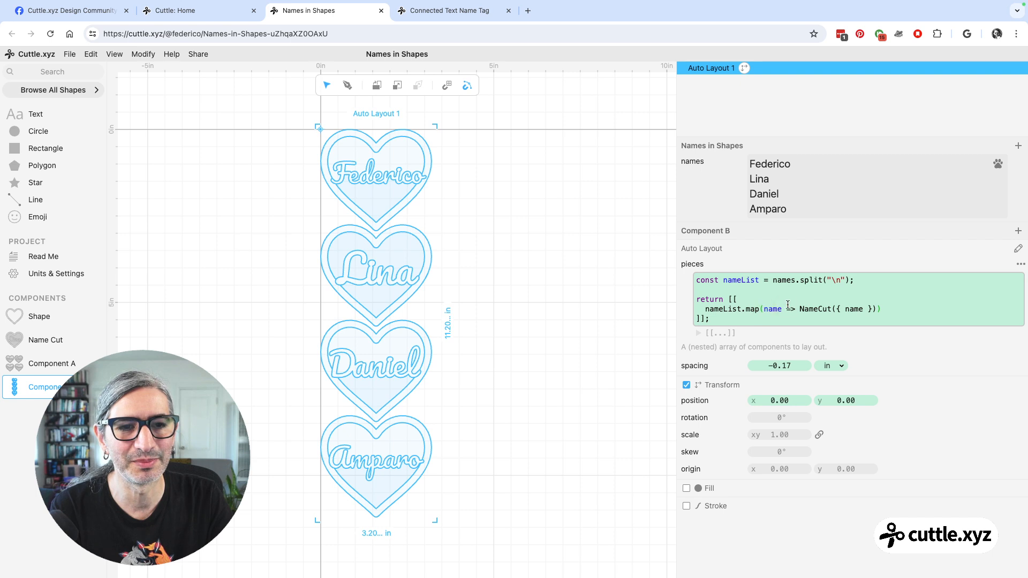
pyautogui.moveTo(800, 309); pyautogui.dragTo(878, 310)
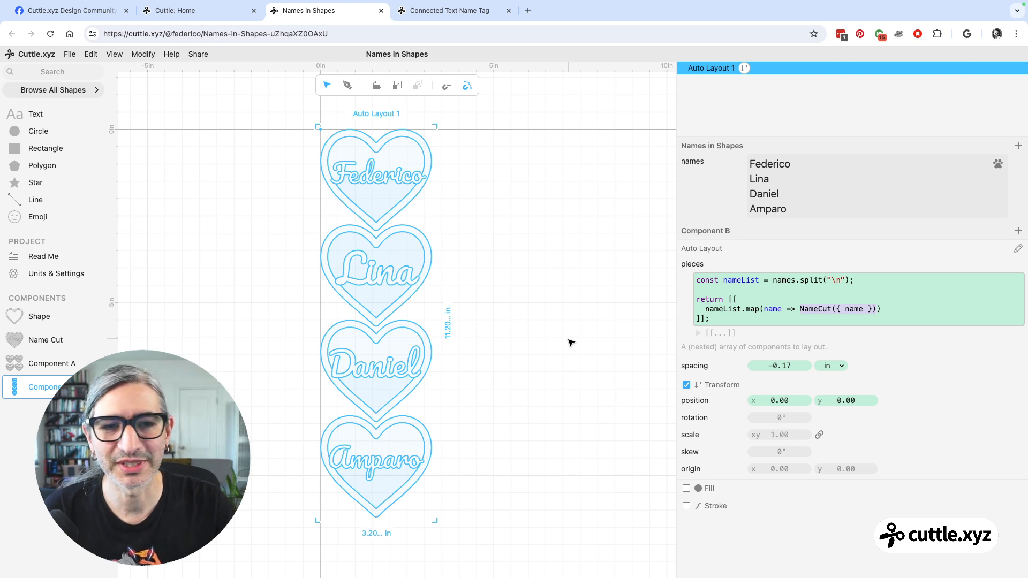
pyautogui.click(608, 341)
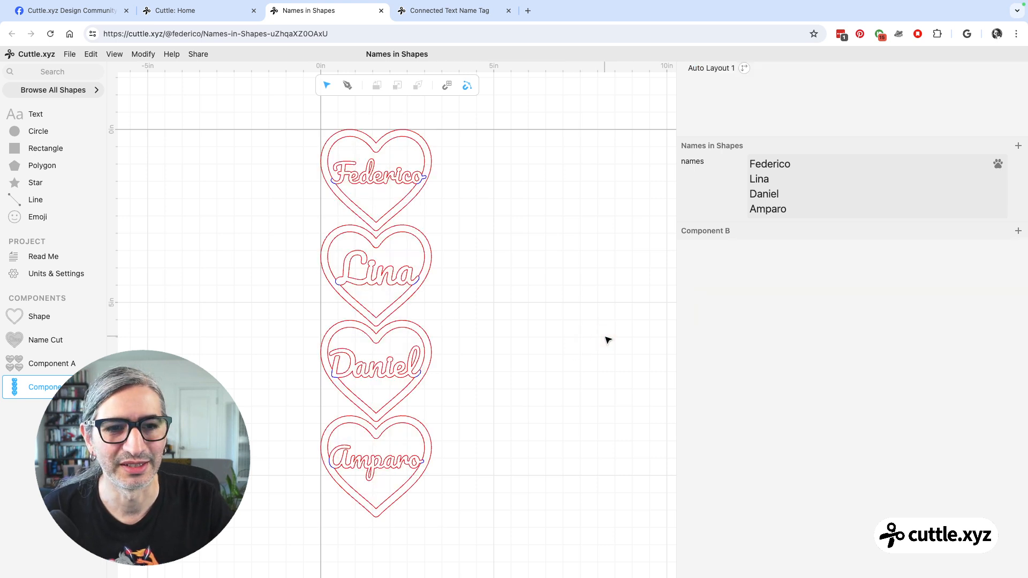
# Select Auto Layout 1 and trace the names parameter and the Name Cut component to their references in its pieces code.
pyautogui.click(696, 70)
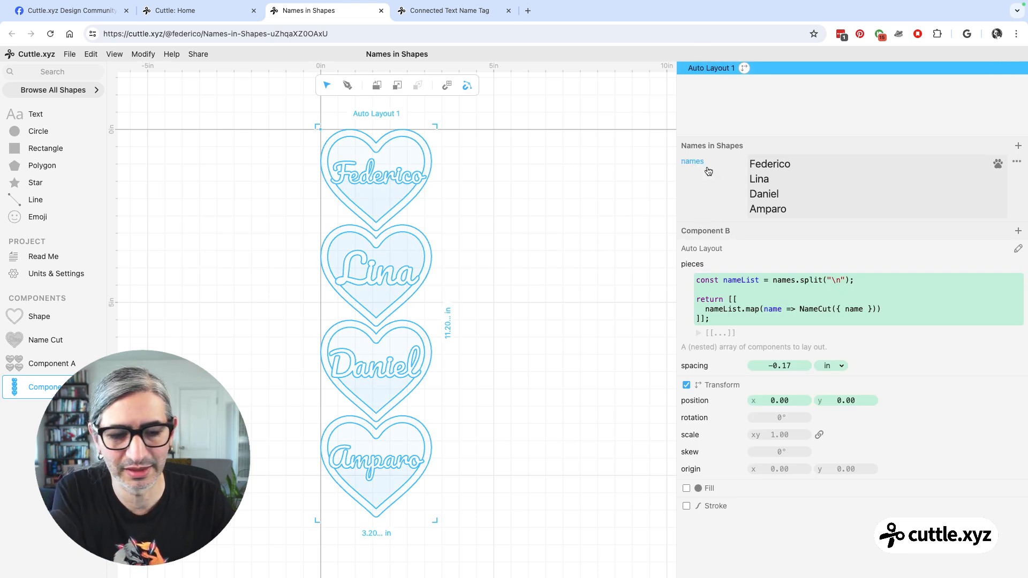
pyautogui.moveTo(694, 168); pyautogui.dragTo(782, 274)
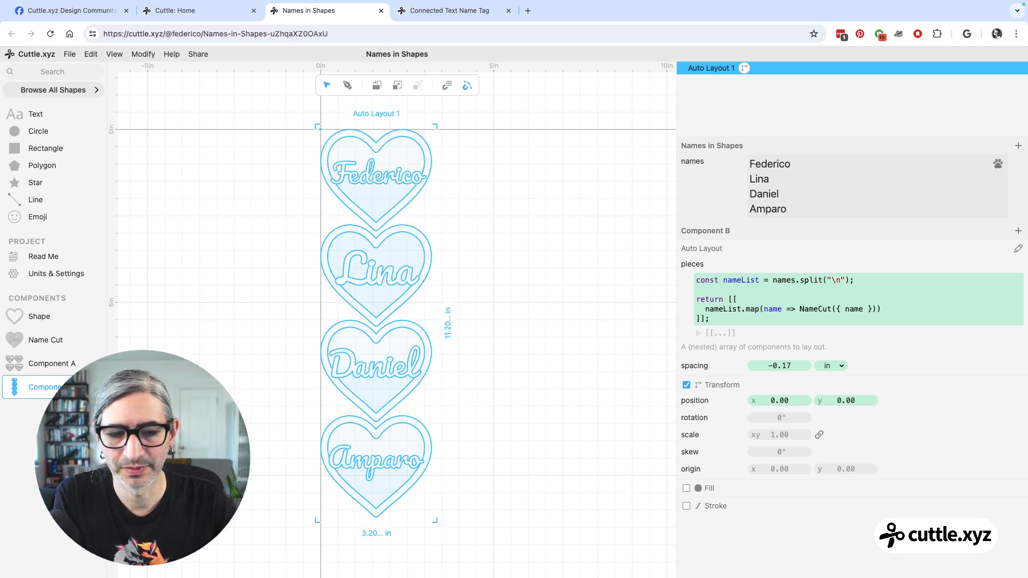
pyautogui.click(65, 342)
pyautogui.moveTo(65, 342)
pyautogui.mouseDown()
pyautogui.moveTo(844, 324)
pyautogui.moveTo(796, 309)
pyautogui.mouseUp()
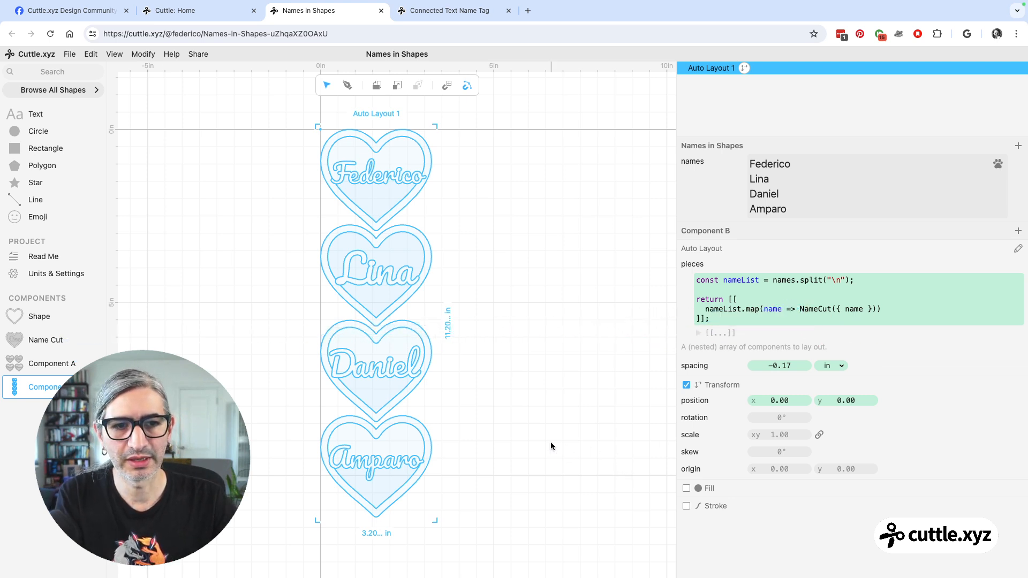
# Rename the Name Cut component as Name Cuts.
pyautogui.click(54, 340)
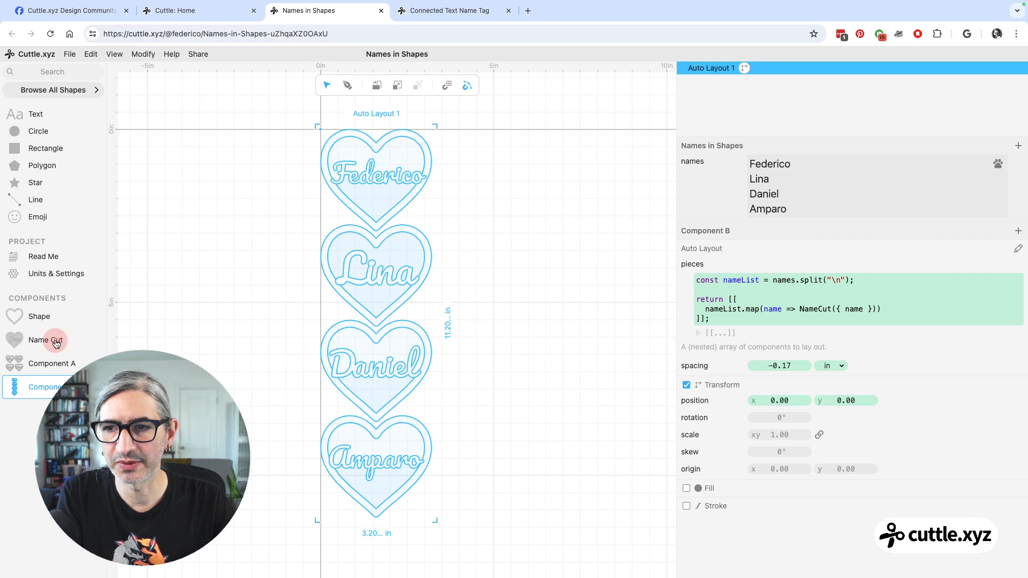
pyautogui.doubleClick(51, 340)
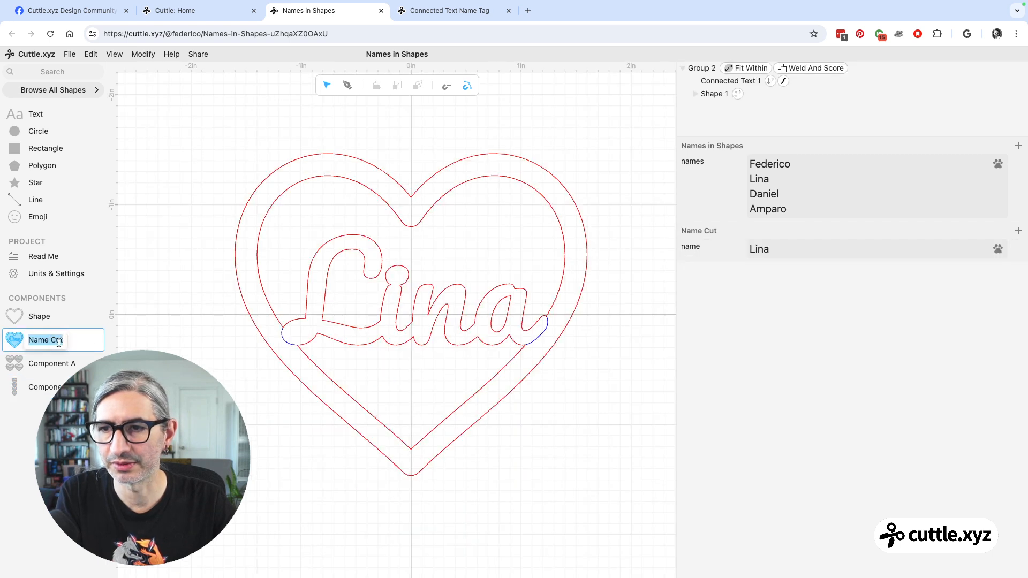
pyautogui.press('Right')
pyautogui.write('s')
pyautogui.press('Return')
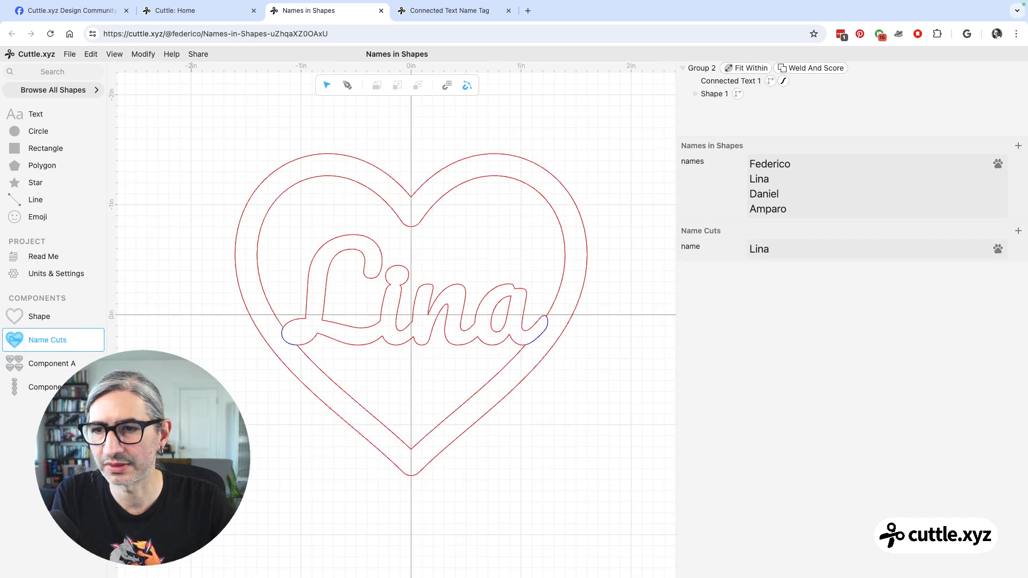
# In Component B, change the NameCuts reference in Auto Layout 1's pieces code to NameCut and run the code.
pyautogui.click(55, 385)
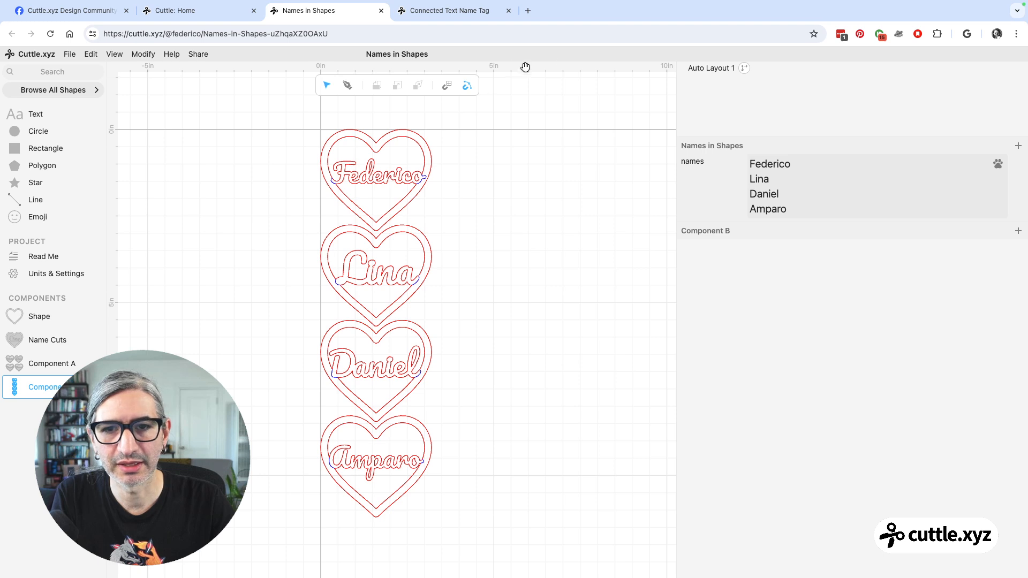
pyautogui.click(695, 69)
pyautogui.click(695, 70)
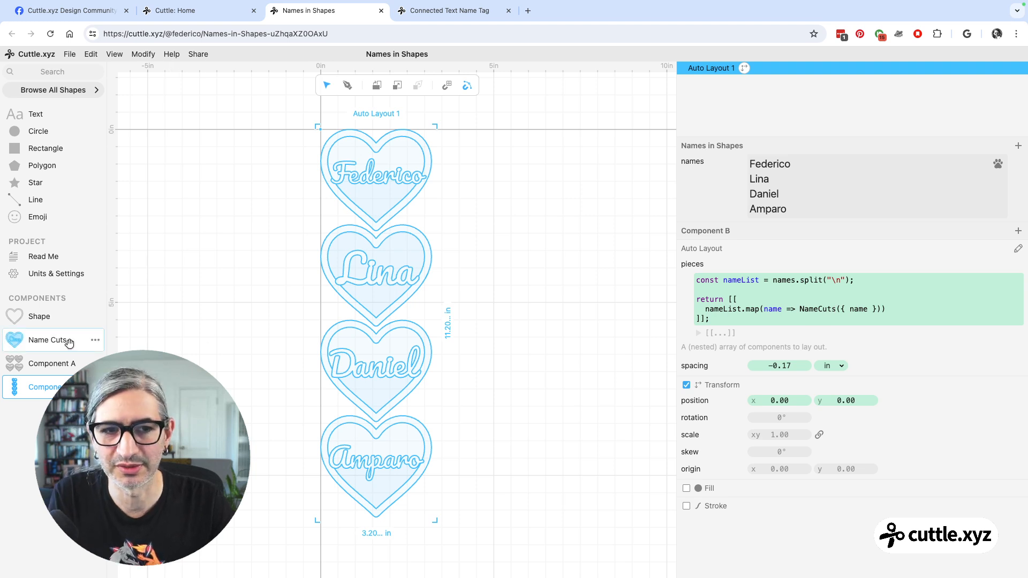
pyautogui.click(837, 310)
pyautogui.press('BackSpace')
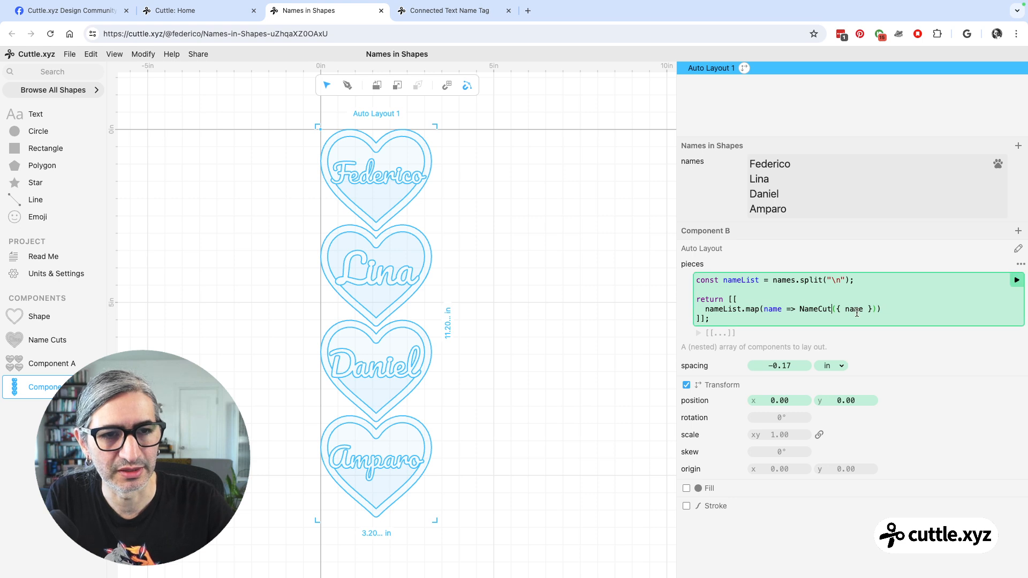
pyautogui.click(1016, 280)
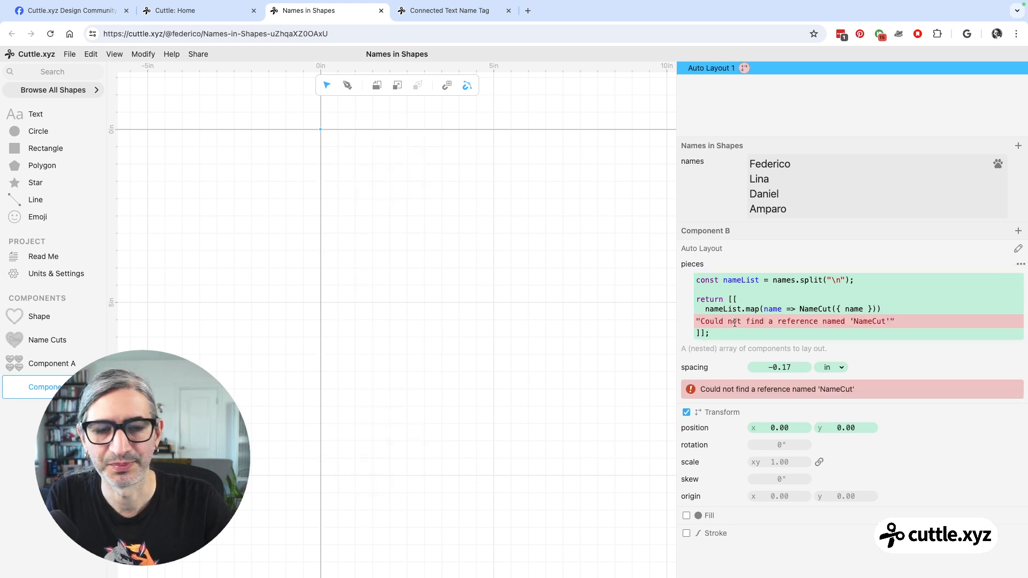
# Restore the NameCuts reference in the pieces code, run it, and deselect the layout.
pyautogui.click(834, 309)
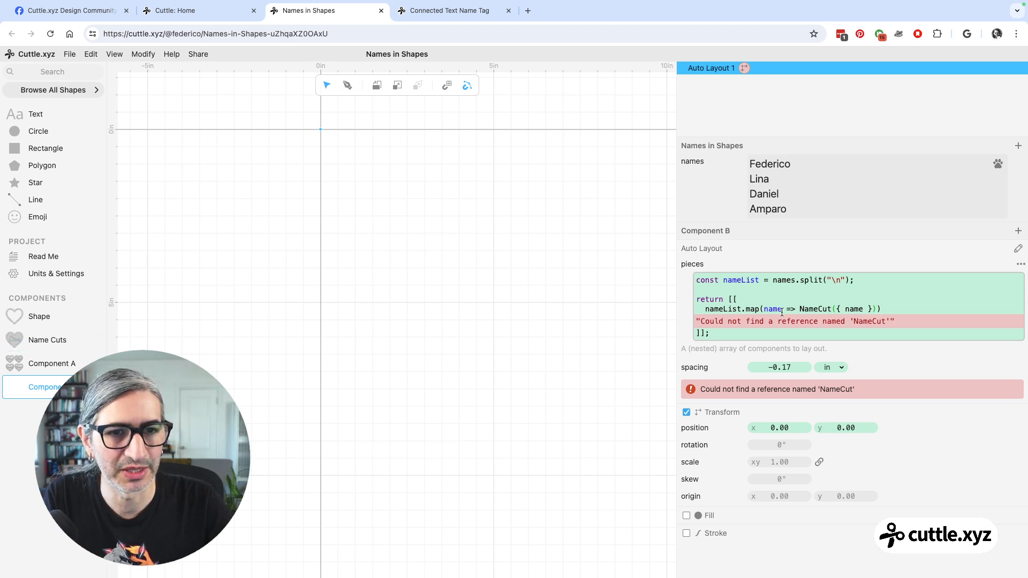
pyautogui.write('s')
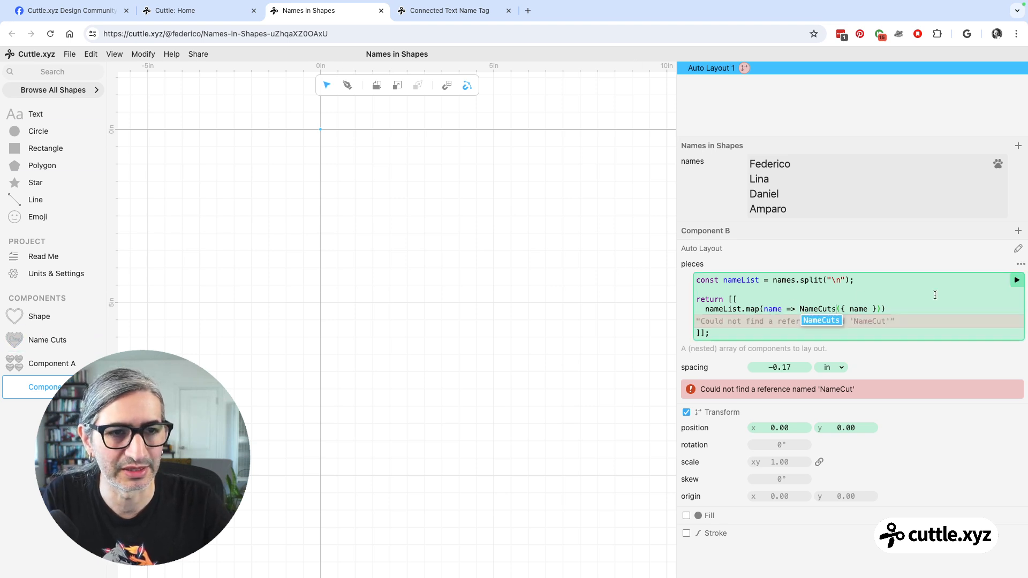
pyautogui.click(1015, 281)
pyautogui.click(530, 346)
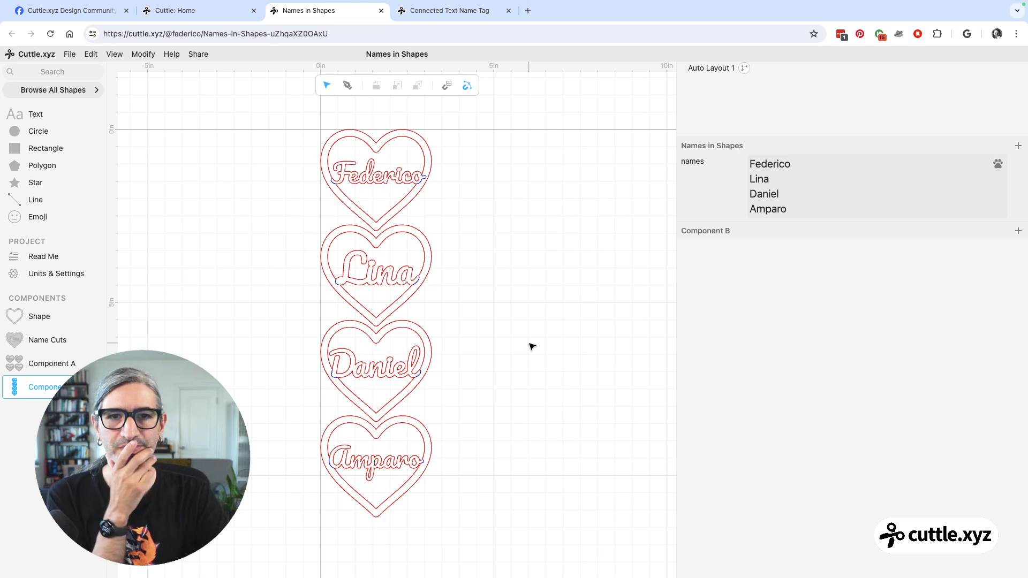
# Rename Component B as Cut.
pyautogui.scroll(-2, 531, 310)
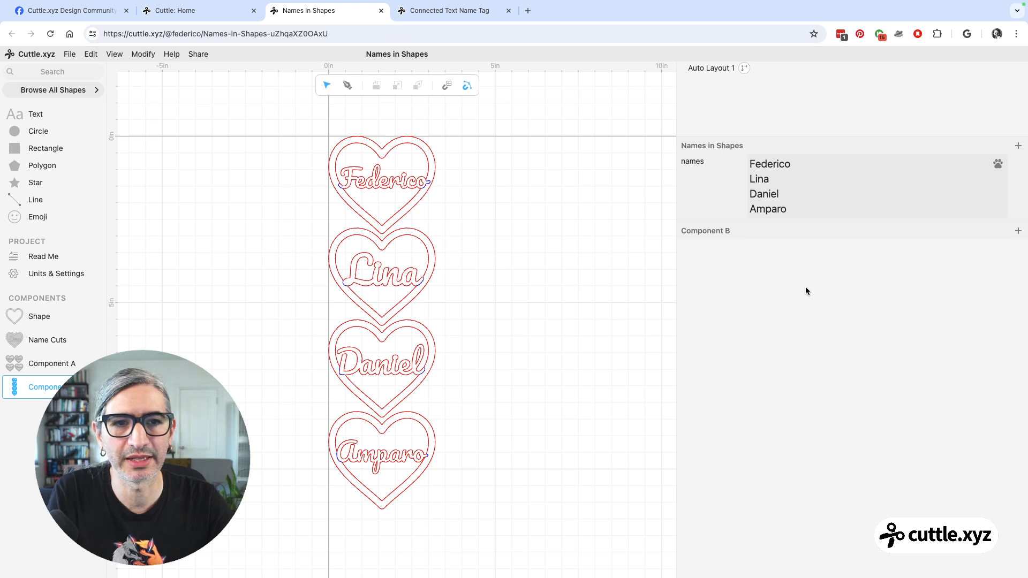
pyautogui.moveTo(804, 213); pyautogui.dragTo(746, 157)
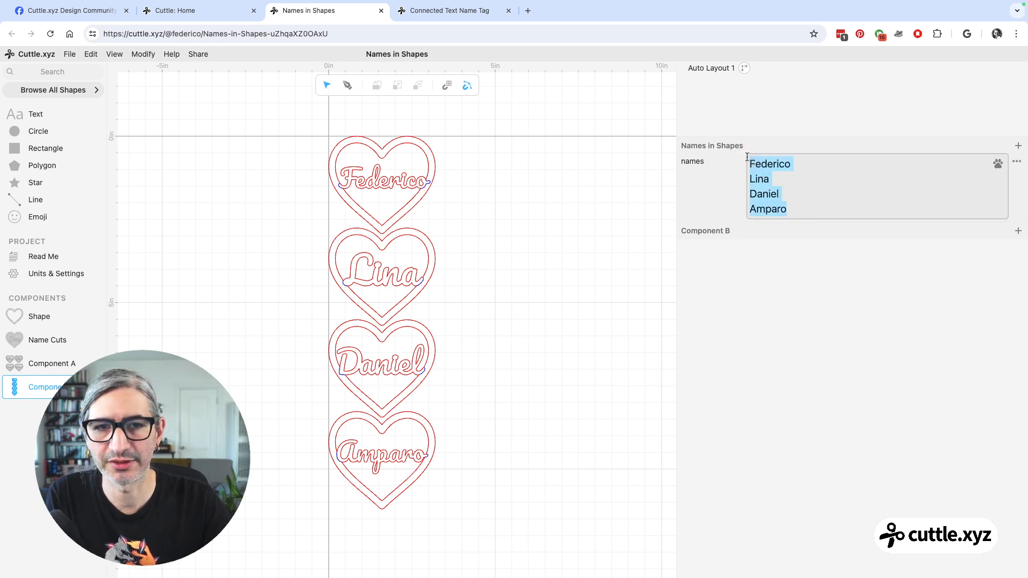
pyautogui.doubleClick(45, 382)
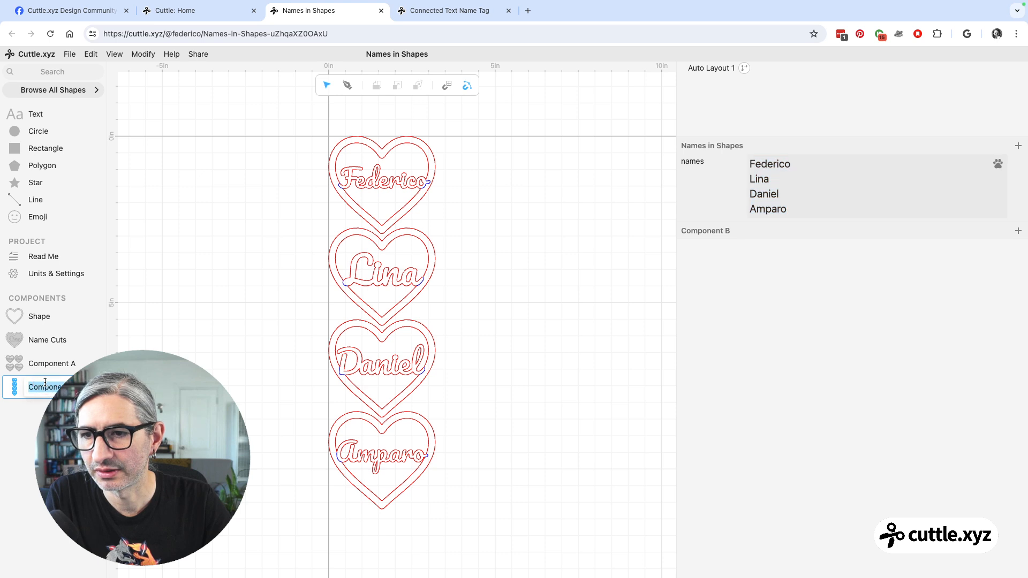
pyautogui.write('Cut')
pyautogui.press('Return')
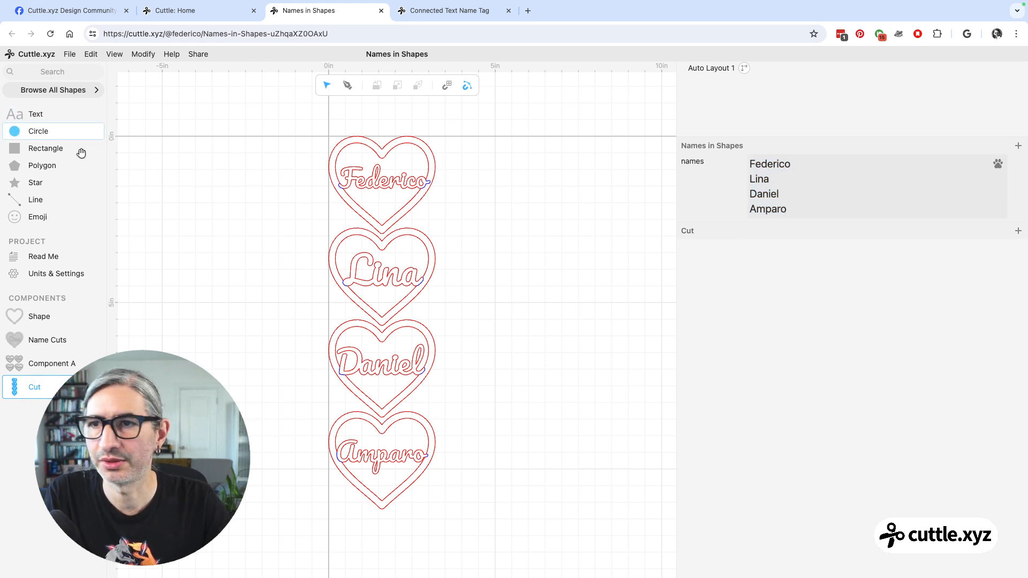
# Embed the Cut component in the notes of the project's Read Me page.
pyautogui.click(55, 262)
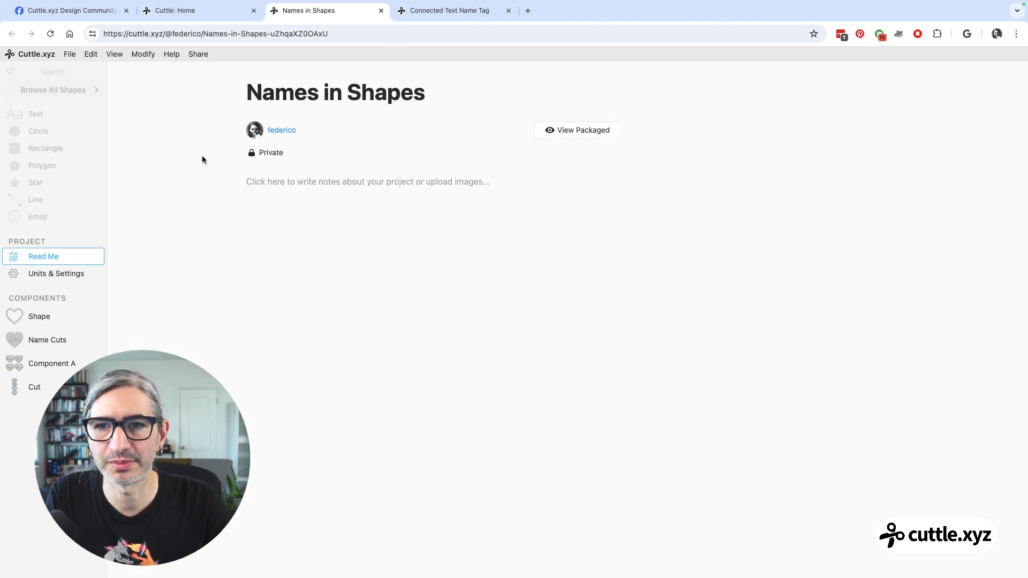
pyautogui.click(364, 190)
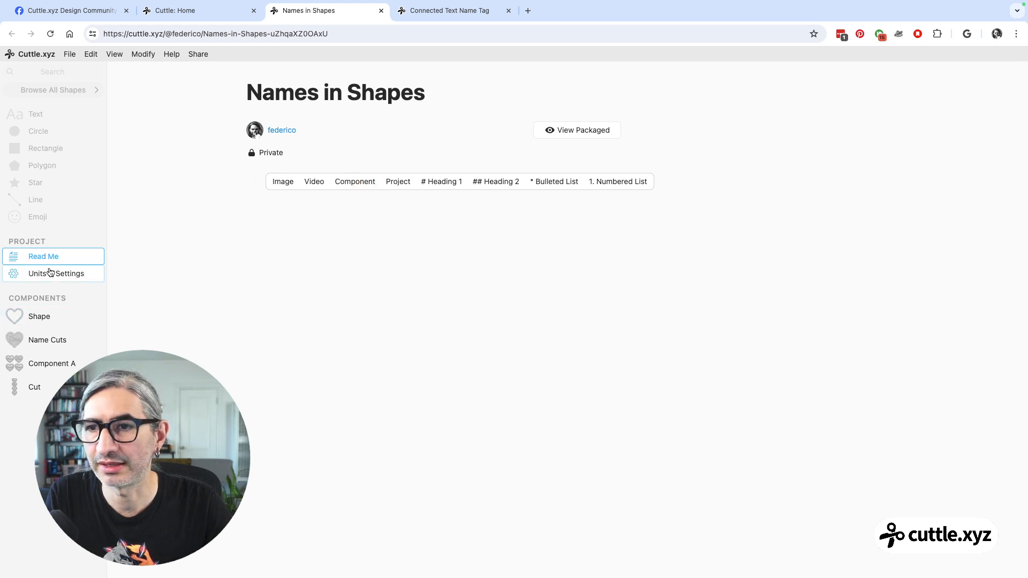
pyautogui.click(45, 258)
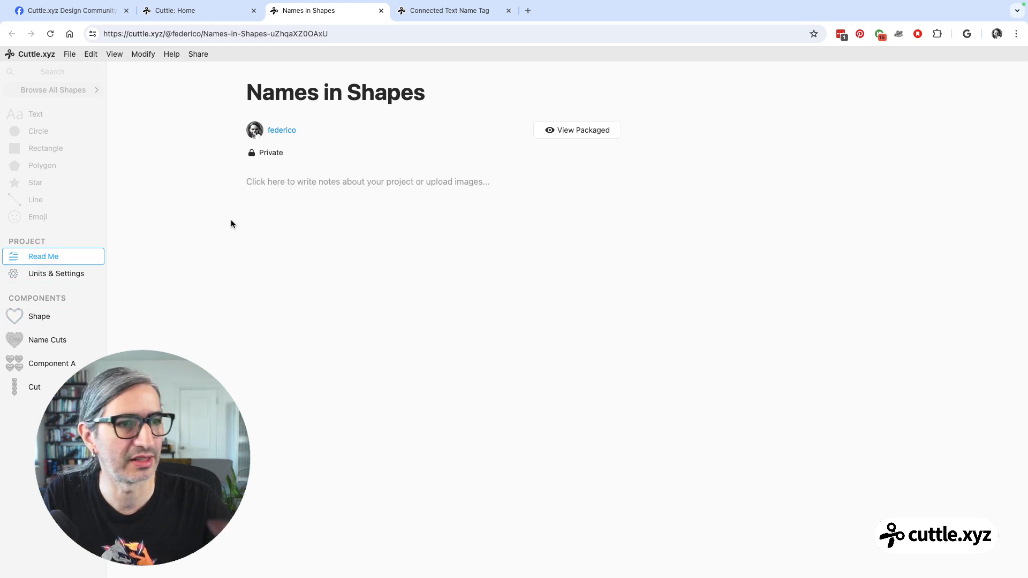
pyautogui.click(283, 192)
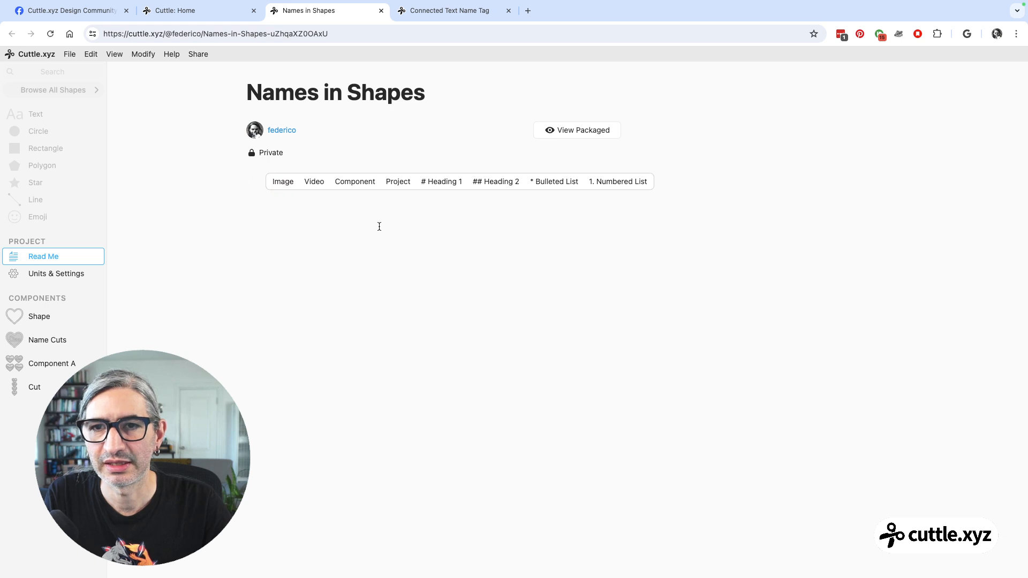
pyautogui.click(356, 183)
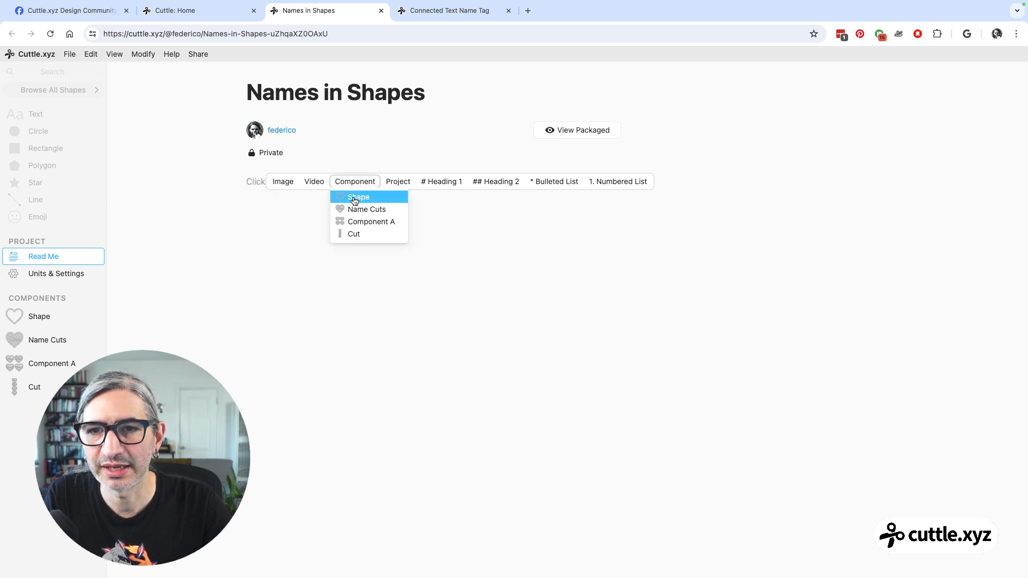
pyautogui.click(352, 236)
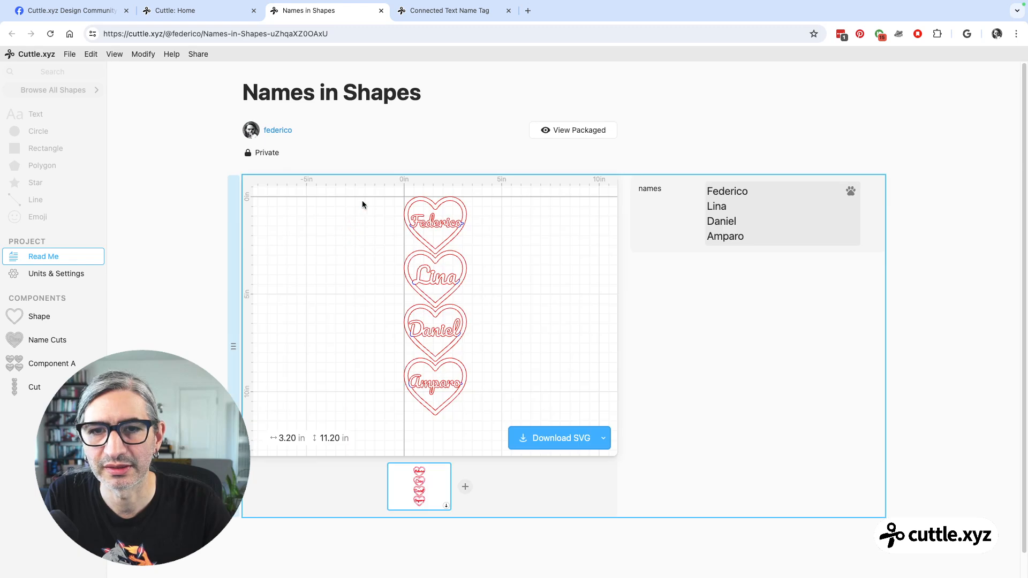
pyautogui.click(422, 161)
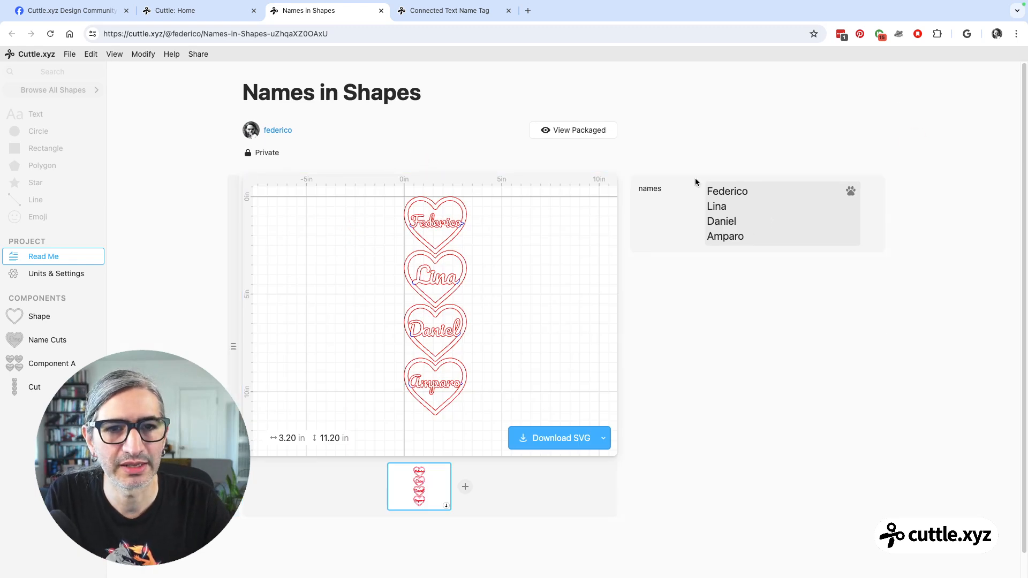
# Test the embedded Cut component by replacing its names with three different first names, one per line.
pyautogui.moveTo(752, 239); pyautogui.dragTo(699, 191)
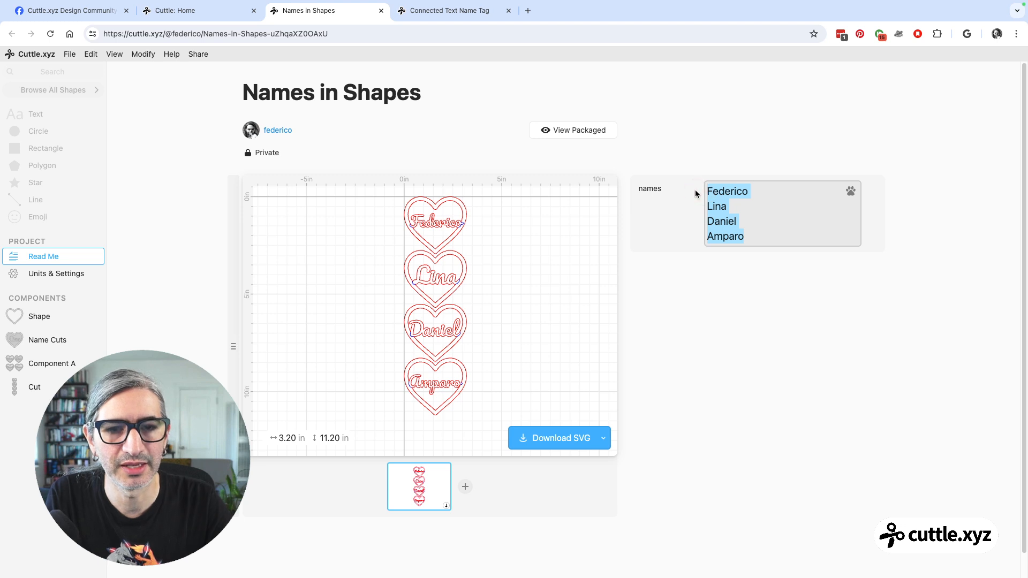
pyautogui.write('J')
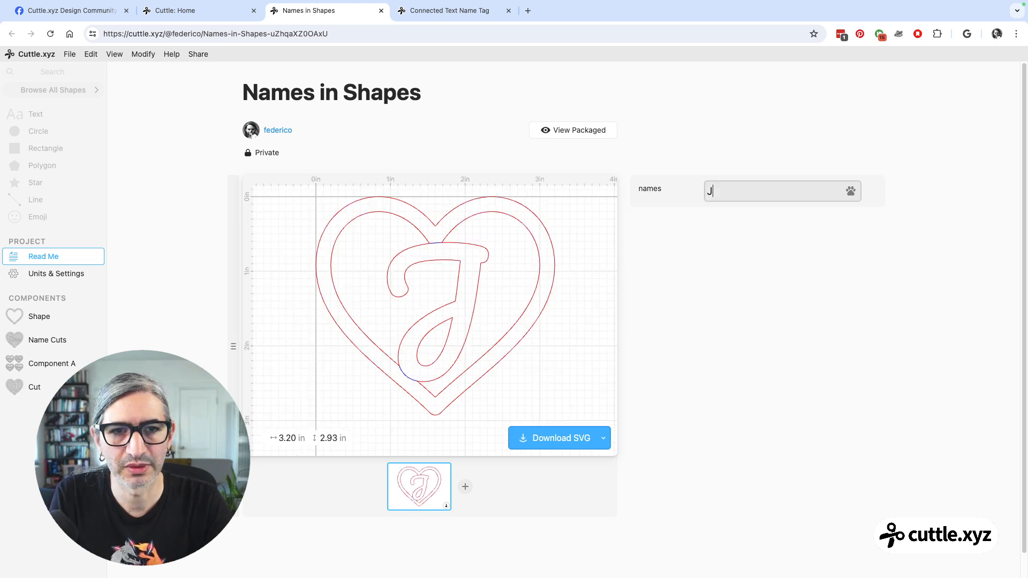
pyautogui.press('BackSpace')
pyautogui.write('Ge')
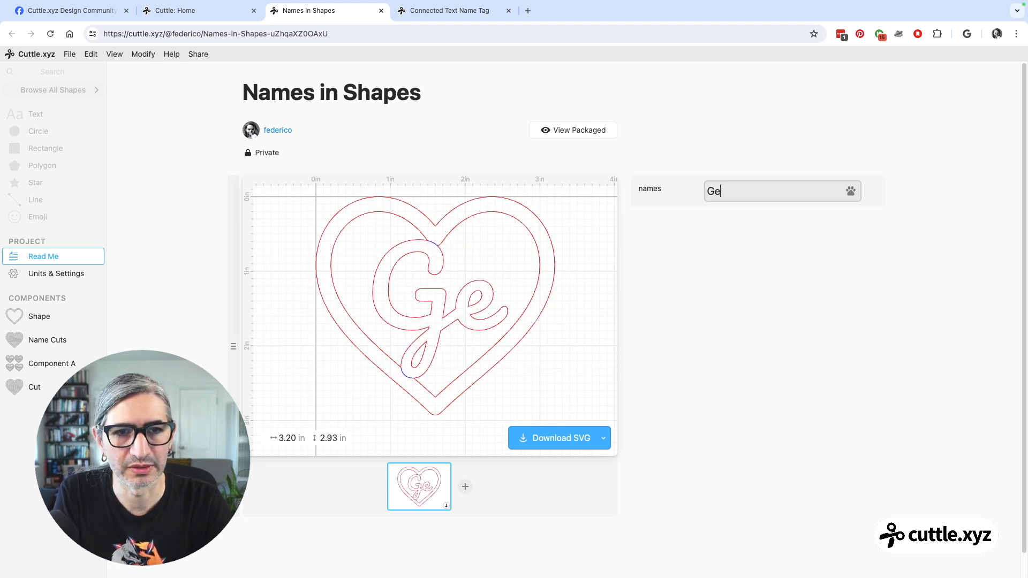
pyautogui.write('orge')
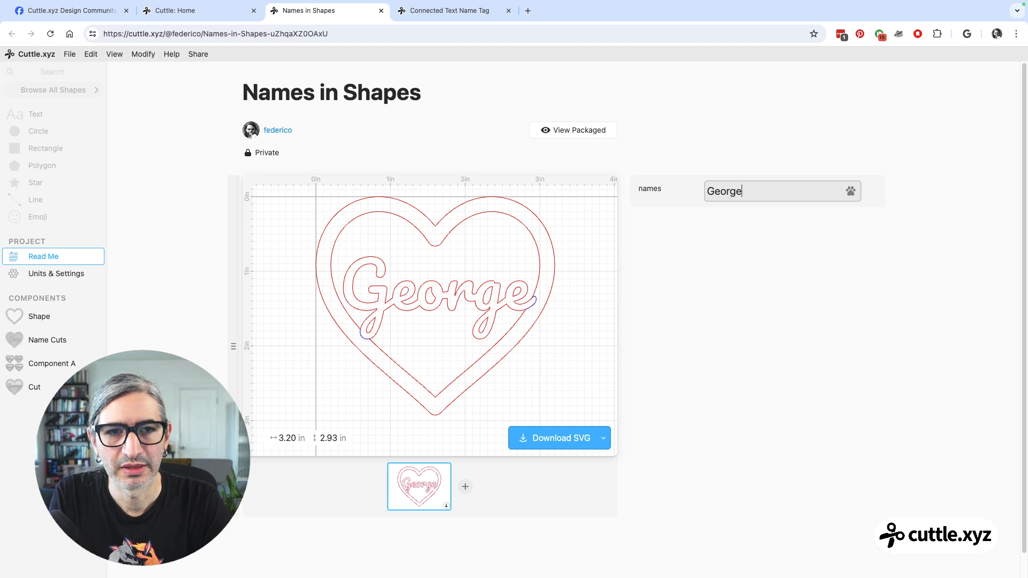
pyautogui.press('Return')
pyautogui.write('David')
pyautogui.press('Return')
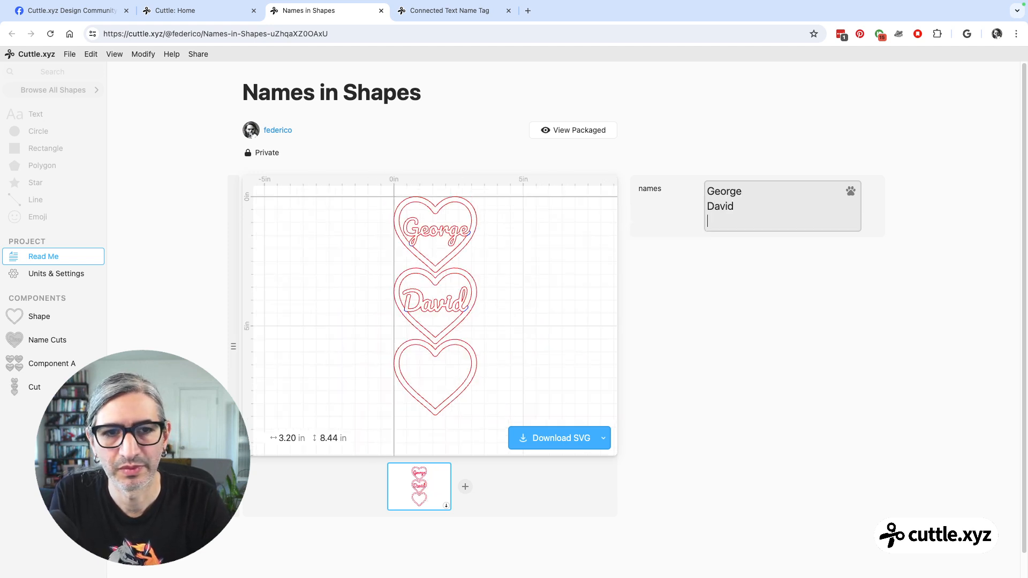
pyautogui.write('John')
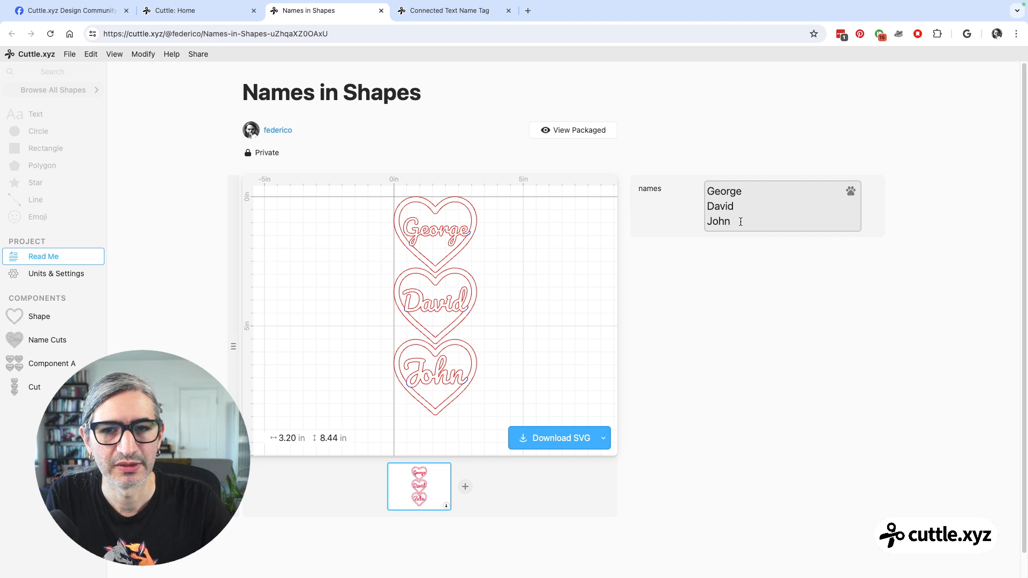
pyautogui.click(732, 305)
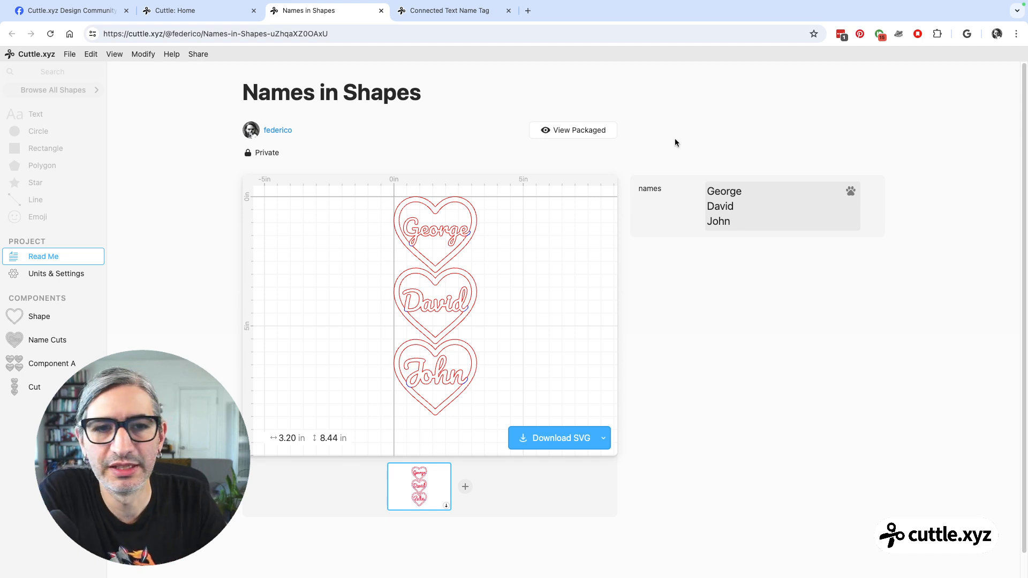
pyautogui.click(684, 153)
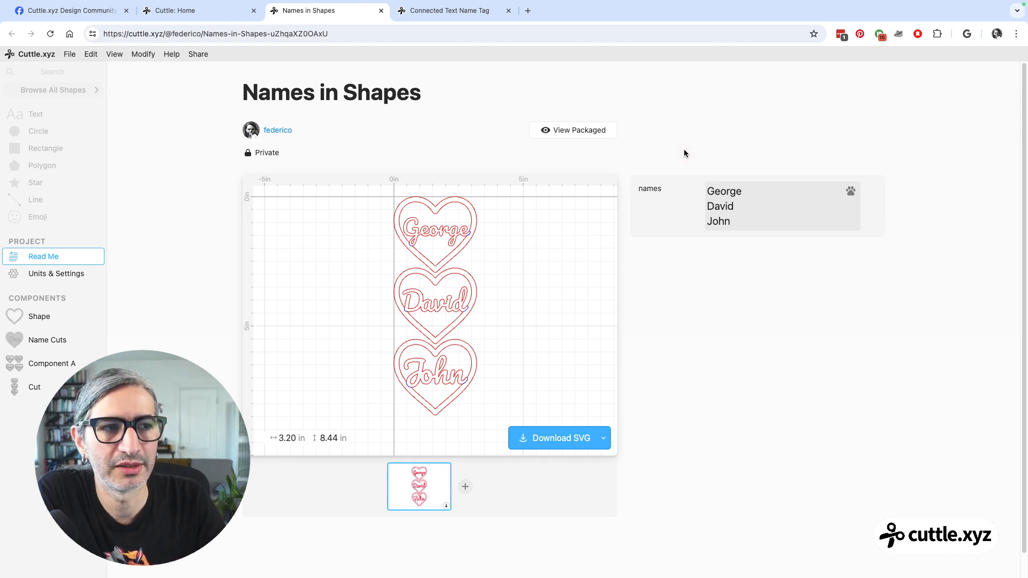
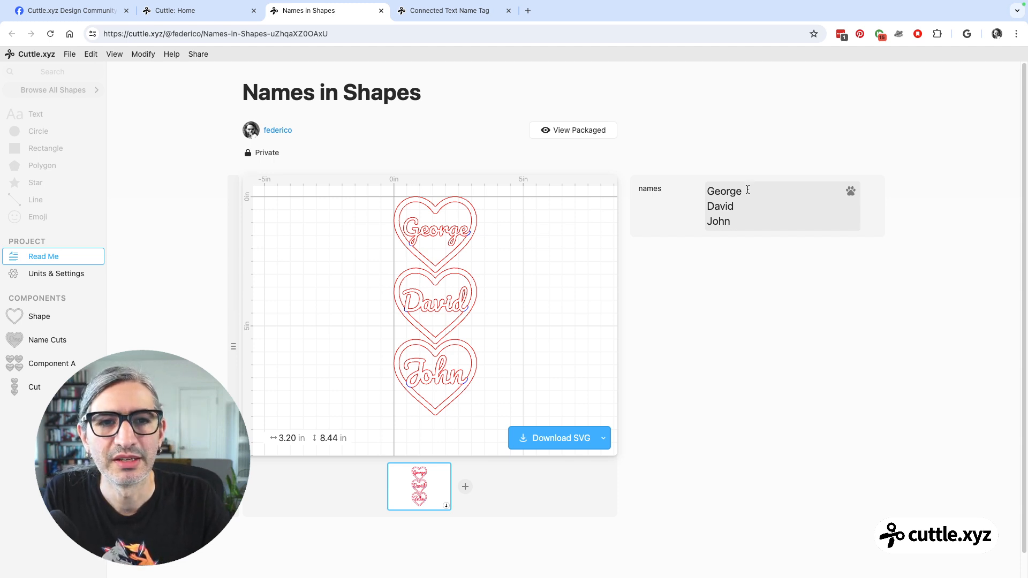
pyautogui.moveTo(745, 191); pyautogui.dragTo(700, 190)
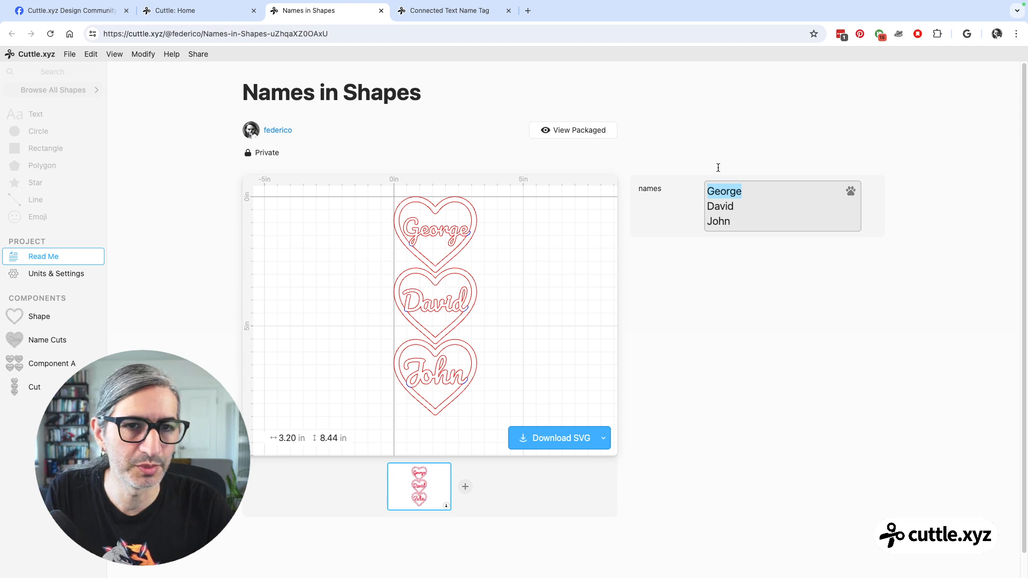
pyautogui.click(732, 221)
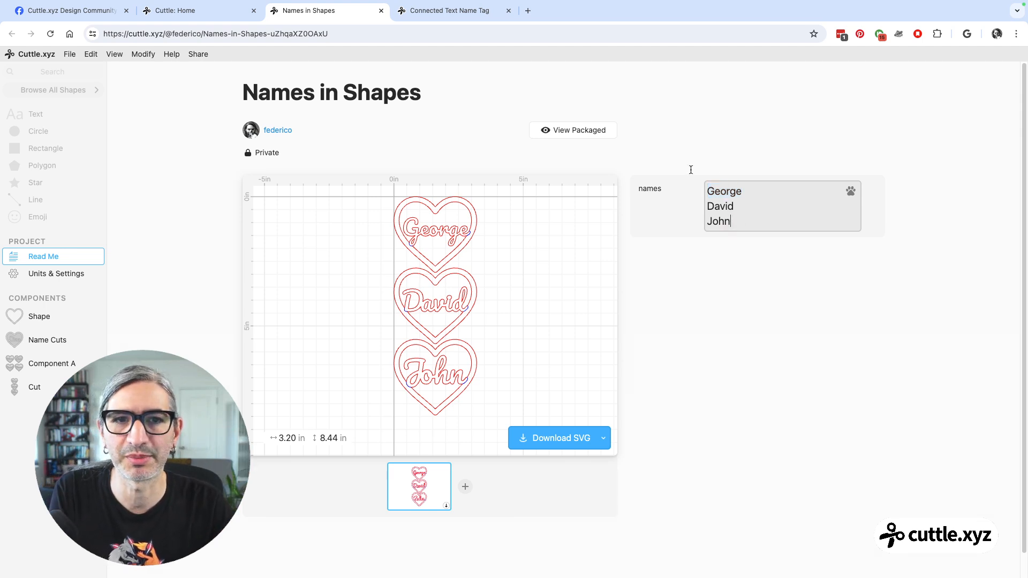
pyautogui.click(664, 131)
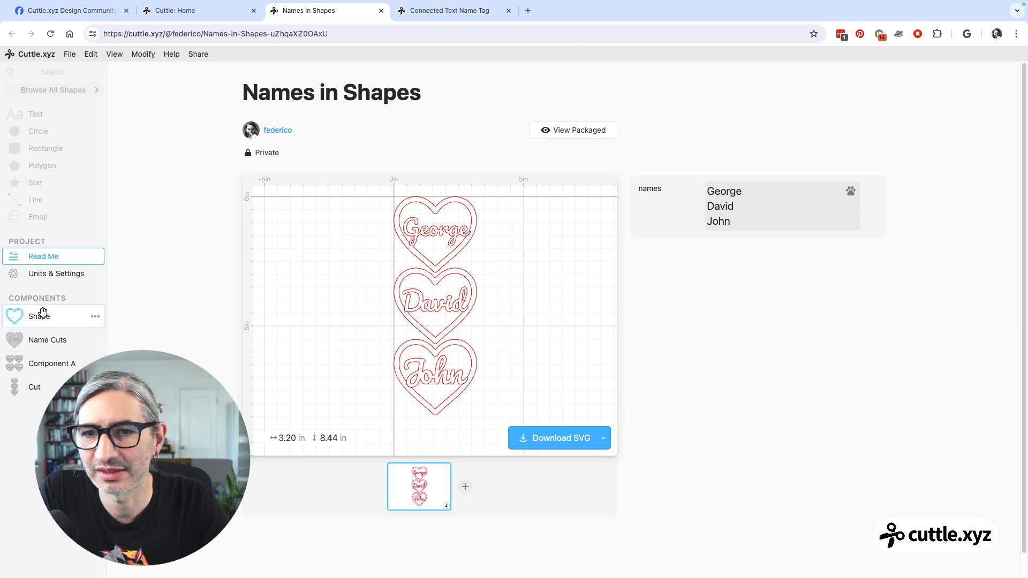
# Open the Cut component and add a fourth first name on a new line of the names parameter.
pyautogui.click(53, 317)
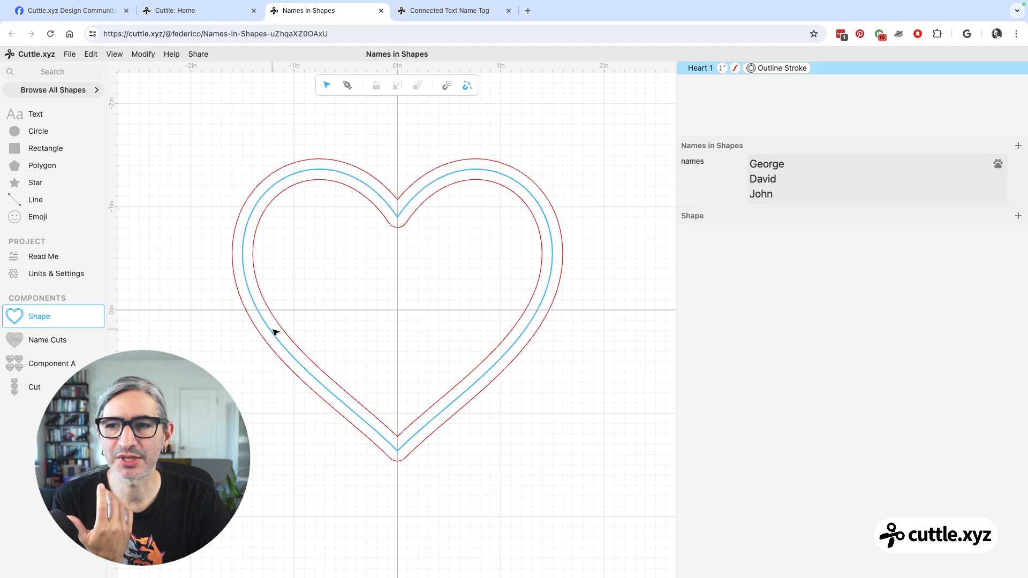
pyautogui.click(40, 385)
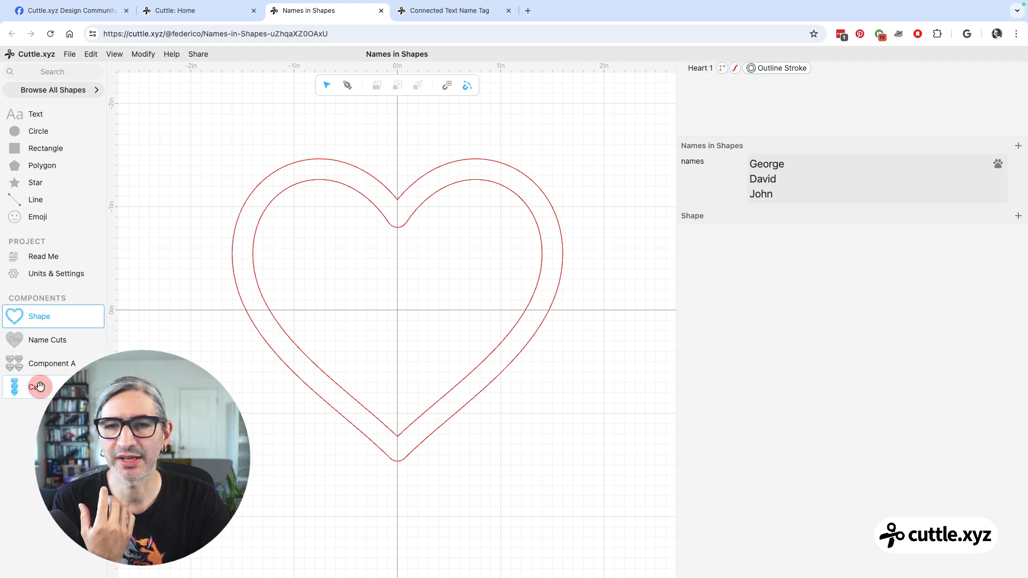
pyautogui.click(782, 192)
pyautogui.press('Return')
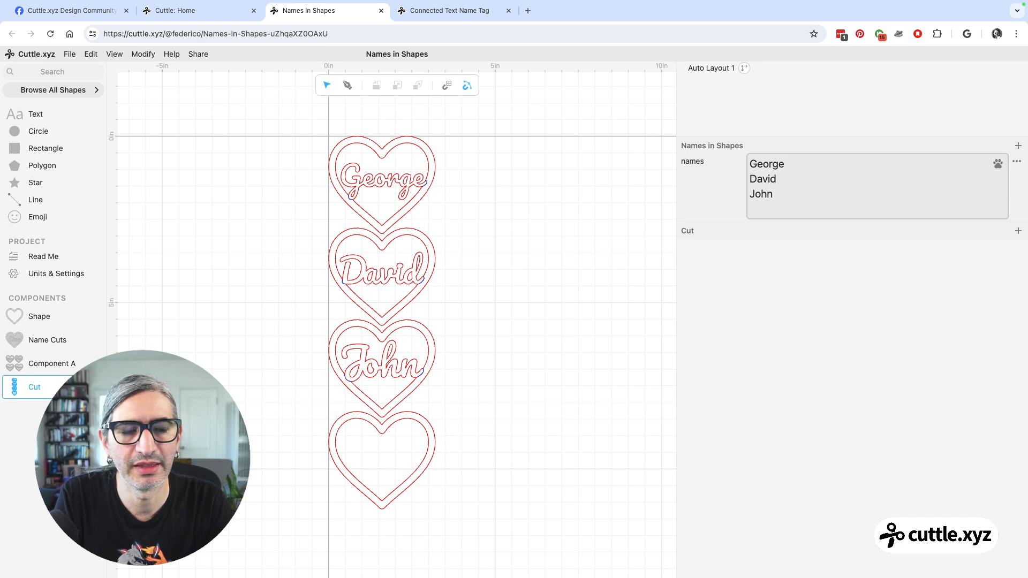
pyautogui.write('Ma')
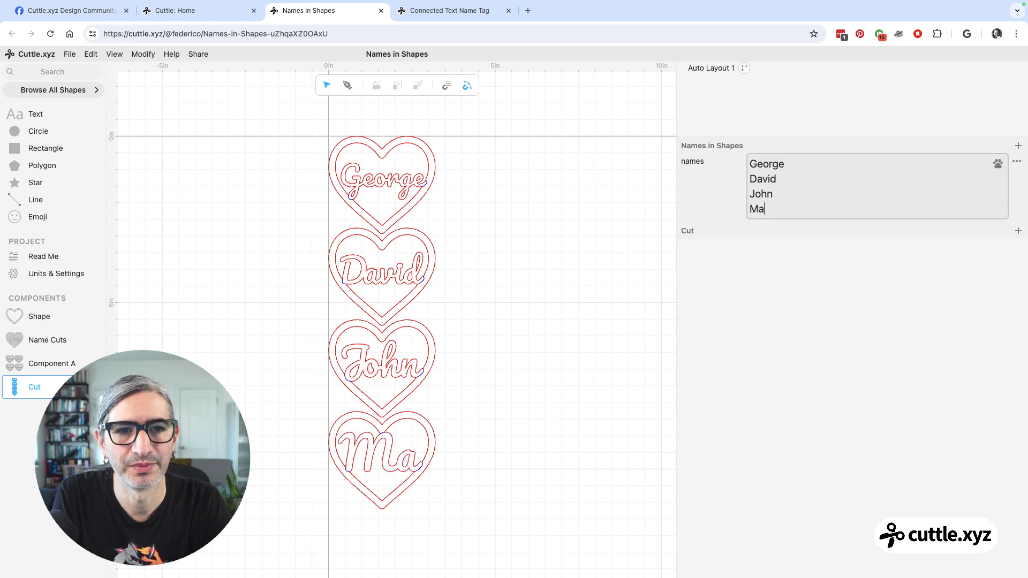
pyautogui.write('ry')
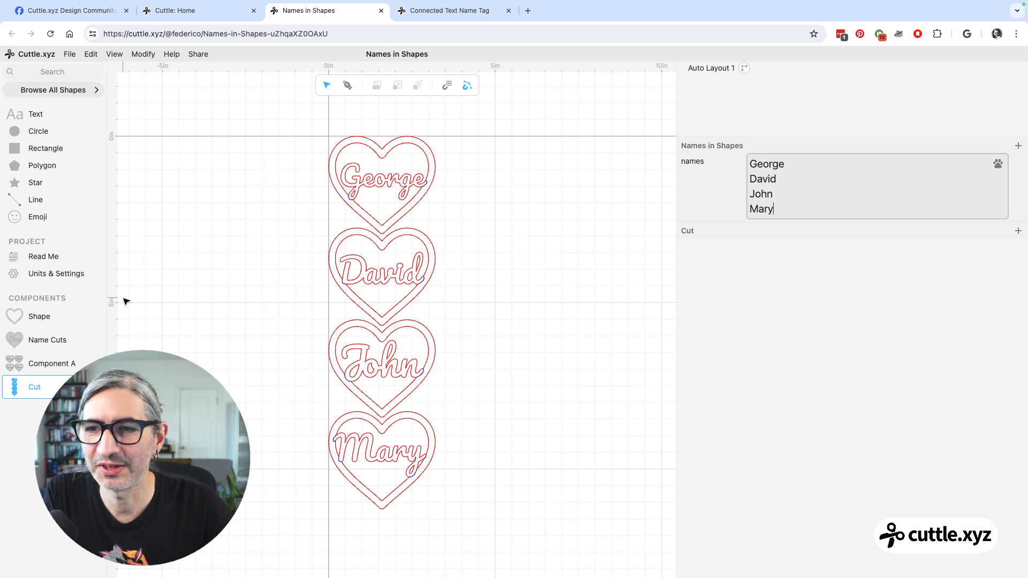
# Open the Shape component and hide its outlined heart.
pyautogui.click(38, 316)
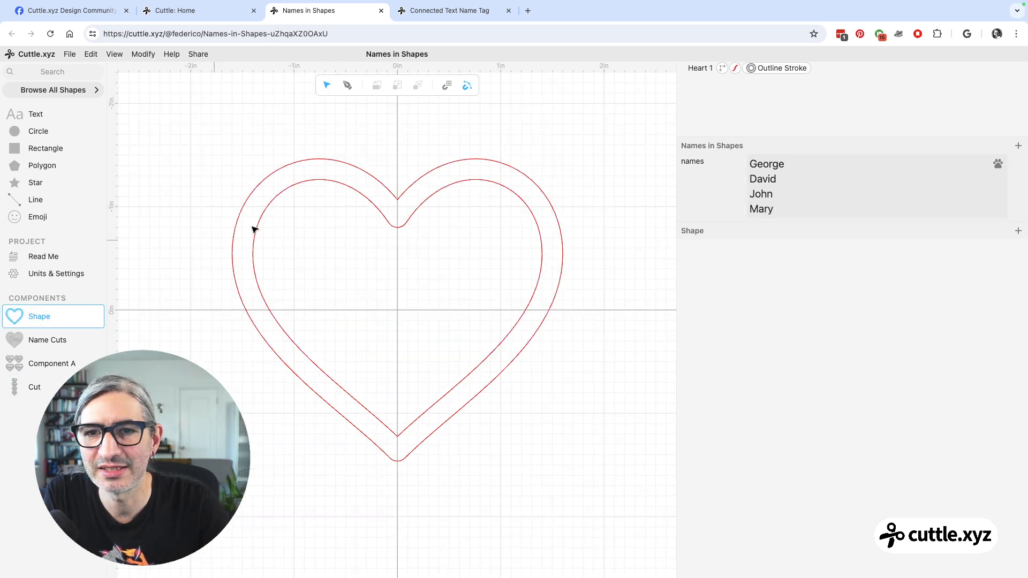
pyautogui.scroll(-1, 428, 234)
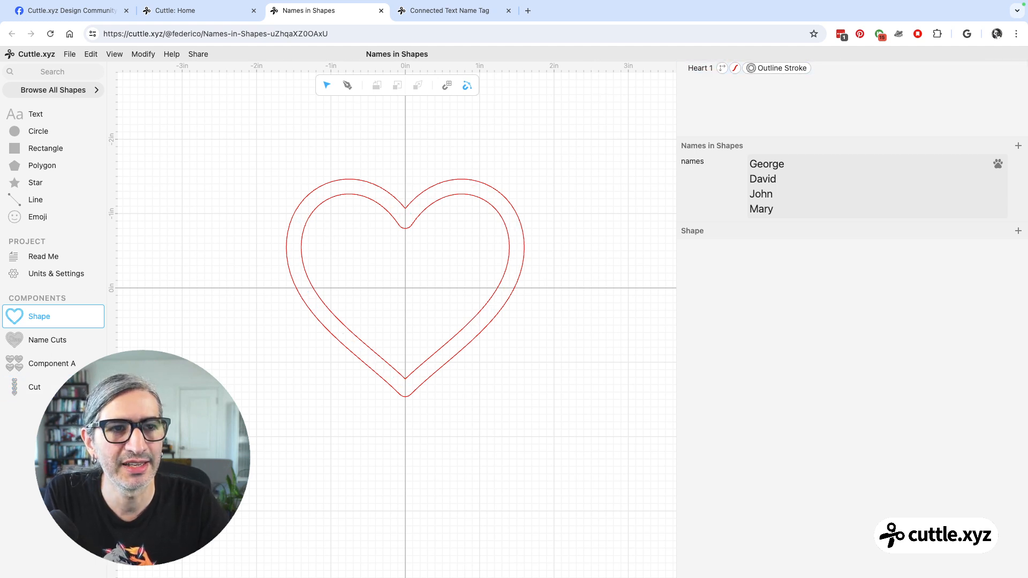
pyautogui.click(1020, 68)
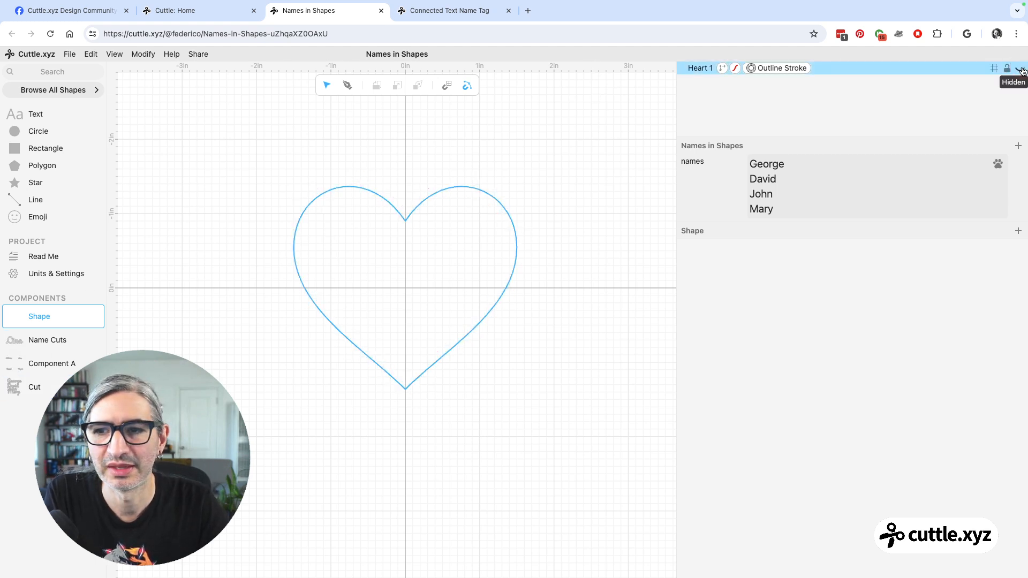
pyautogui.click(1020, 68)
pyautogui.click(1020, 68)
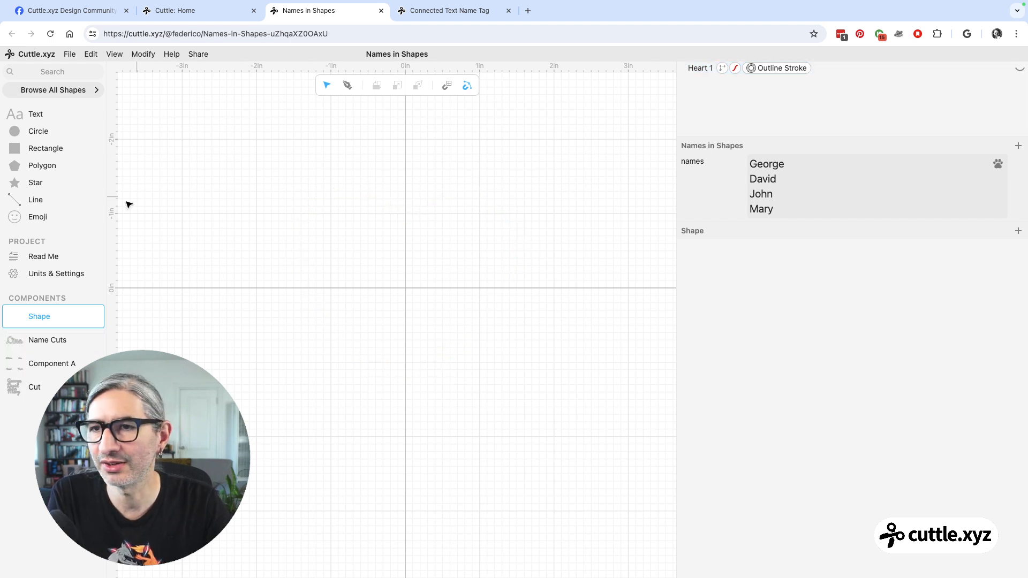
# Add a circle centred on the origin of the Shape component and set its width to 3 in.
pyautogui.moveTo(21, 134)
pyautogui.mouseDown()
pyautogui.moveTo(511, 239)
pyautogui.moveTo(404, 286)
pyautogui.mouseUp()
pyautogui.click(405, 341)
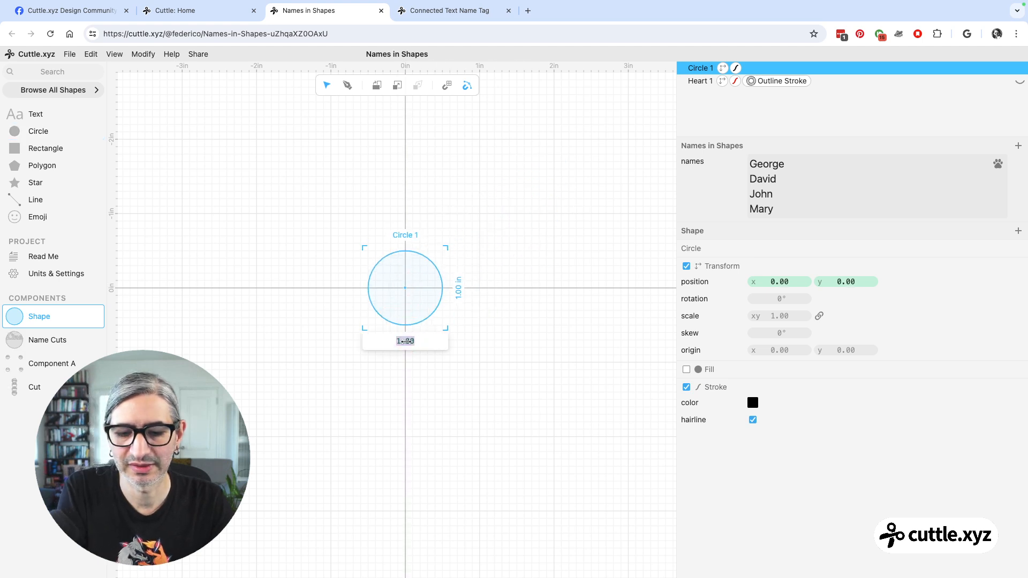
pyautogui.write('3')
pyautogui.press('Return')
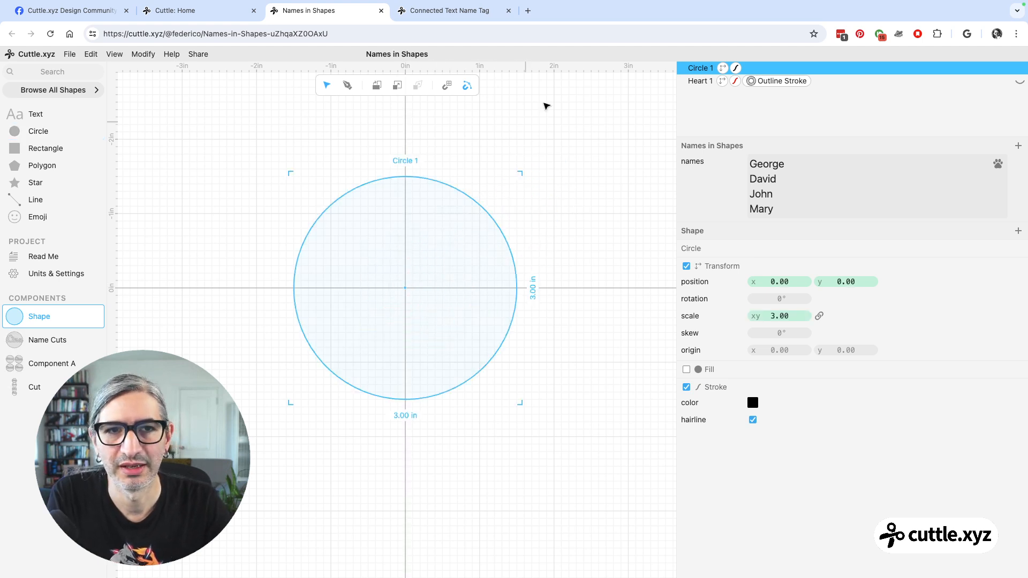
# Apply an Outline Stroke modifier to the circle and set its width to 0.20.
pyautogui.click(586, 146)
pyautogui.moveTo(273, 152); pyautogui.dragTo(524, 448)
pyautogui.click(143, 54)
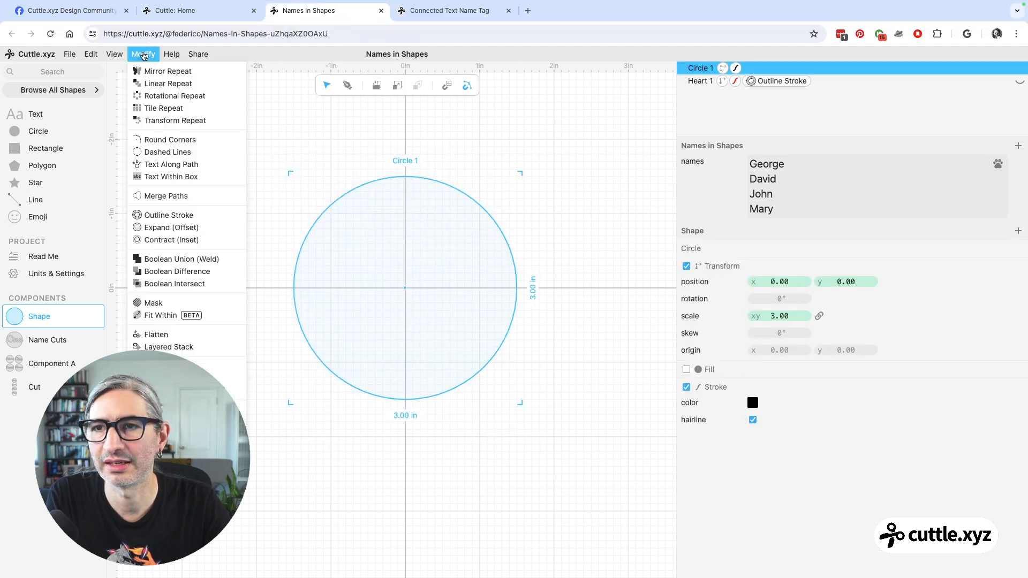
pyautogui.click(177, 214)
pyautogui.moveTo(779, 265); pyautogui.dragTo(794, 269)
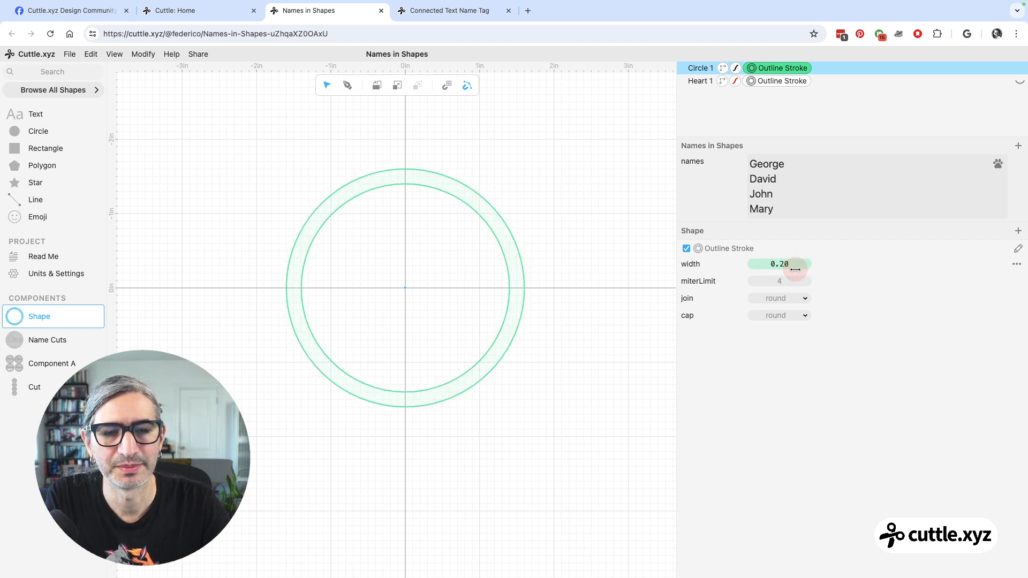
pyautogui.click(632, 277)
# Change the circle's stroke color to red and deselect it.
pyautogui.click(745, 68)
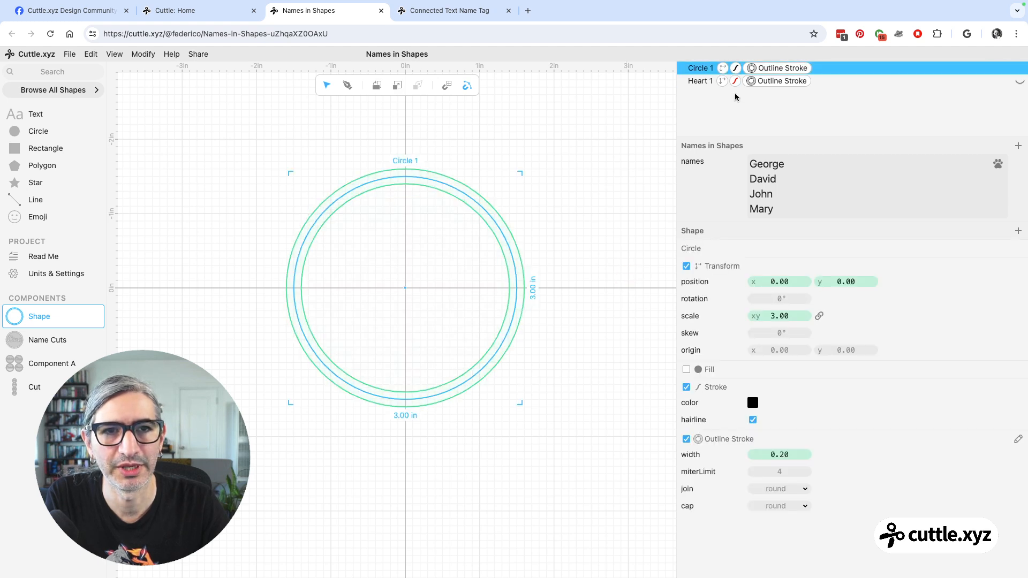
pyautogui.click(735, 68)
pyautogui.click(753, 264)
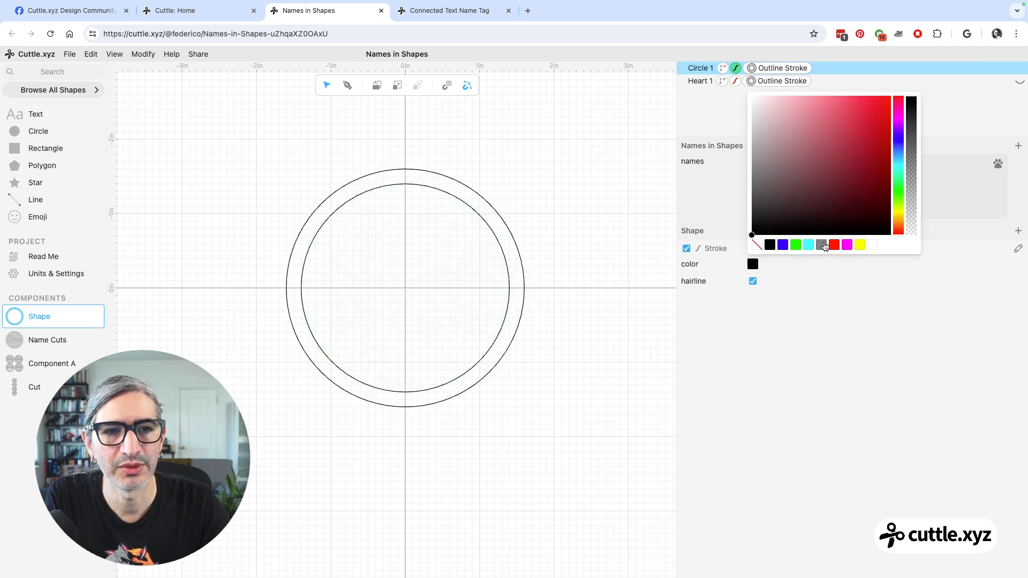
pyautogui.click(824, 246)
pyautogui.click(574, 288)
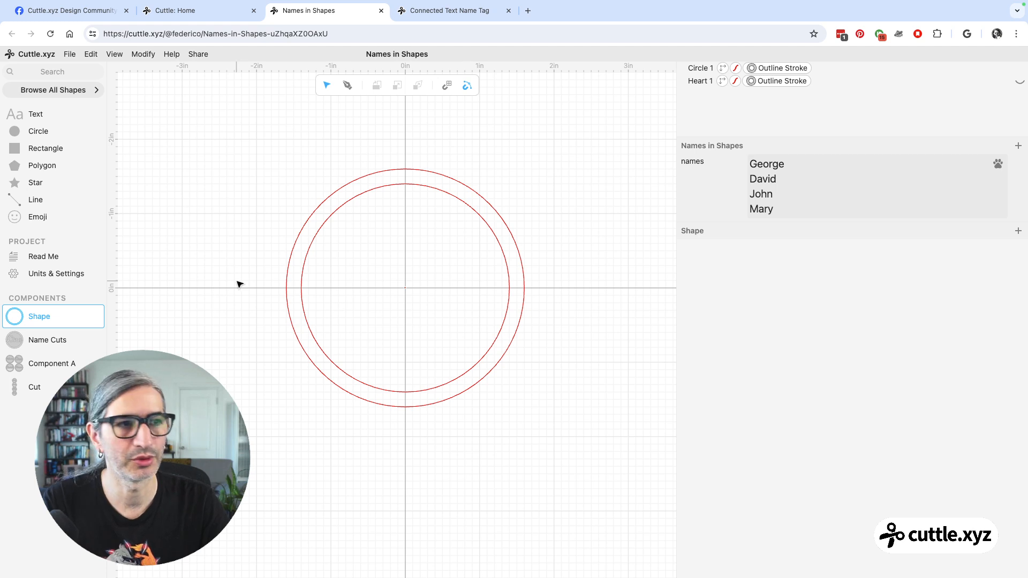
# Examine how the circle shape carries through to the Name Cuts, Component A and Cut components.
pyautogui.click(46, 339)
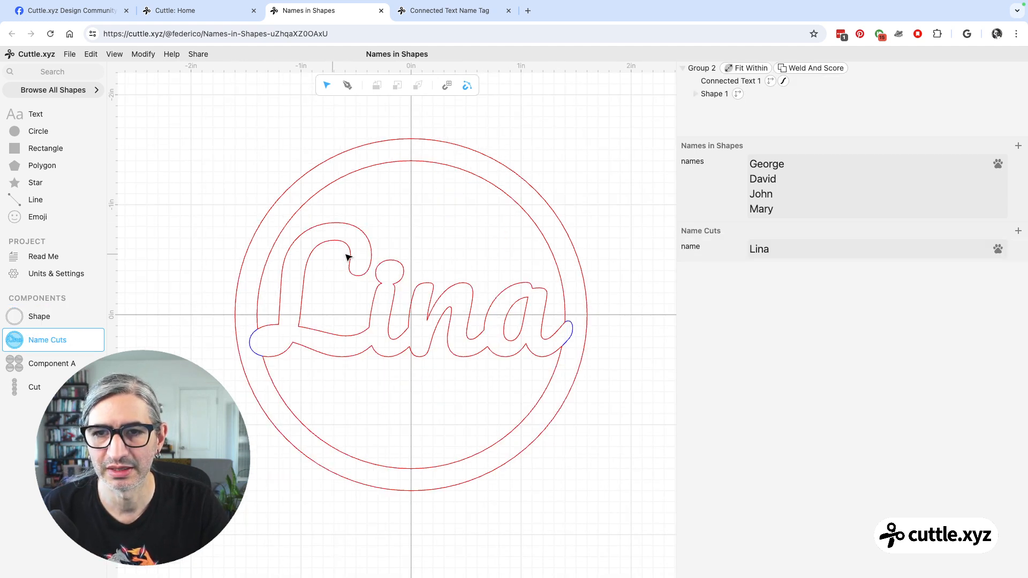
pyautogui.click(16, 363)
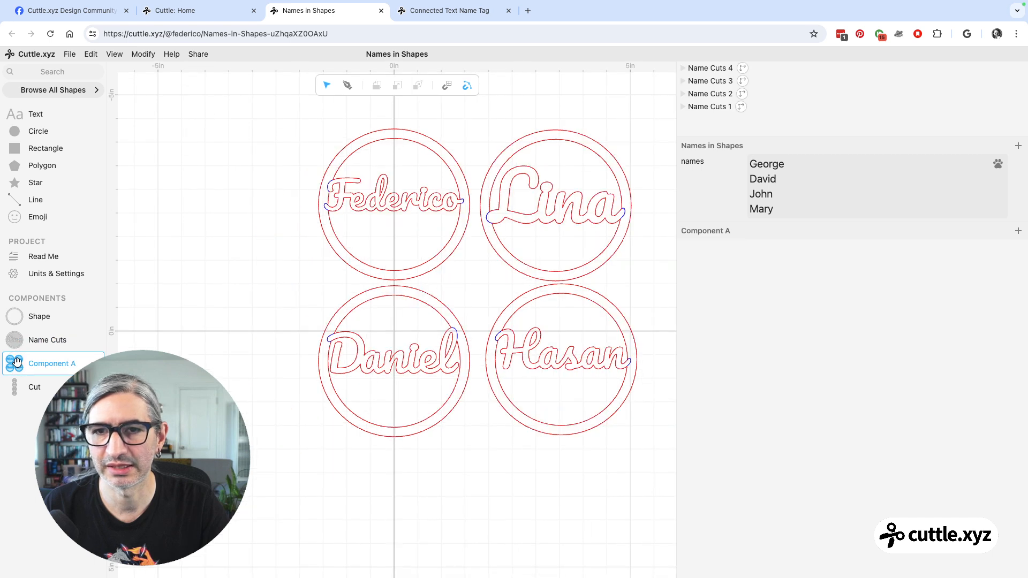
pyautogui.click(398, 190)
pyautogui.click(465, 391)
pyautogui.click(296, 381)
pyautogui.click(34, 384)
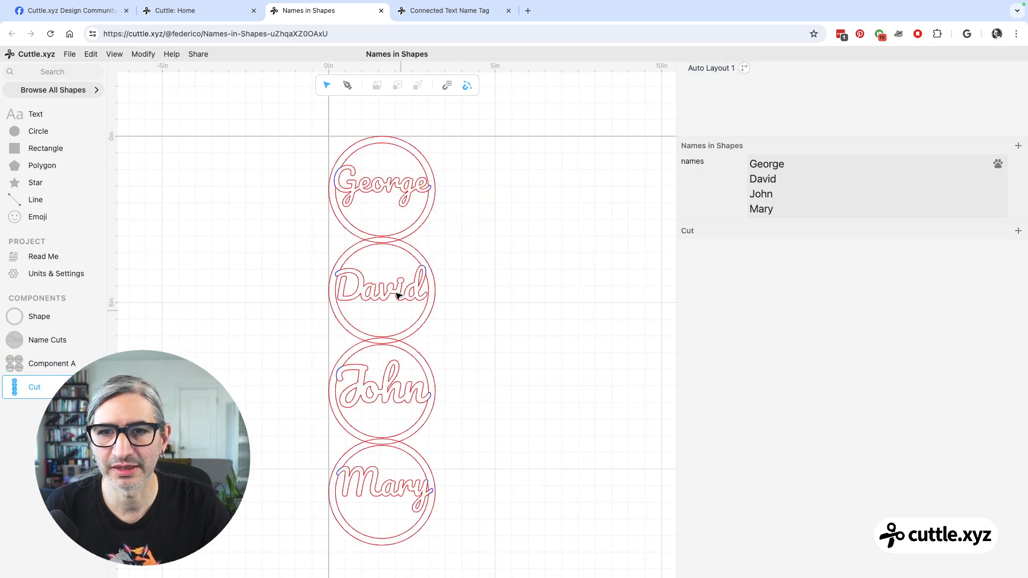
pyautogui.scroll(-2, 496, 333)
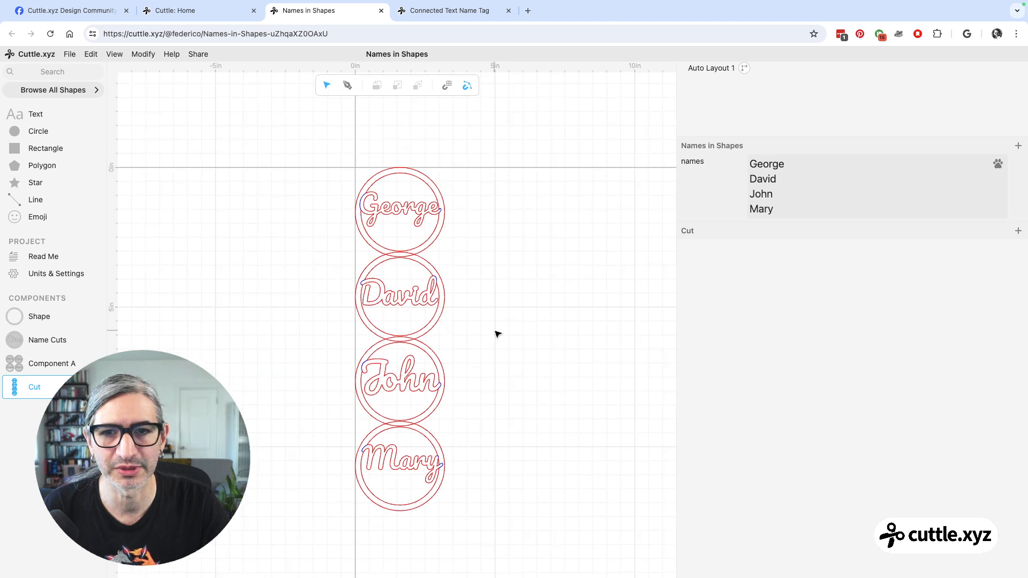
pyautogui.scroll(-3, 491, 328)
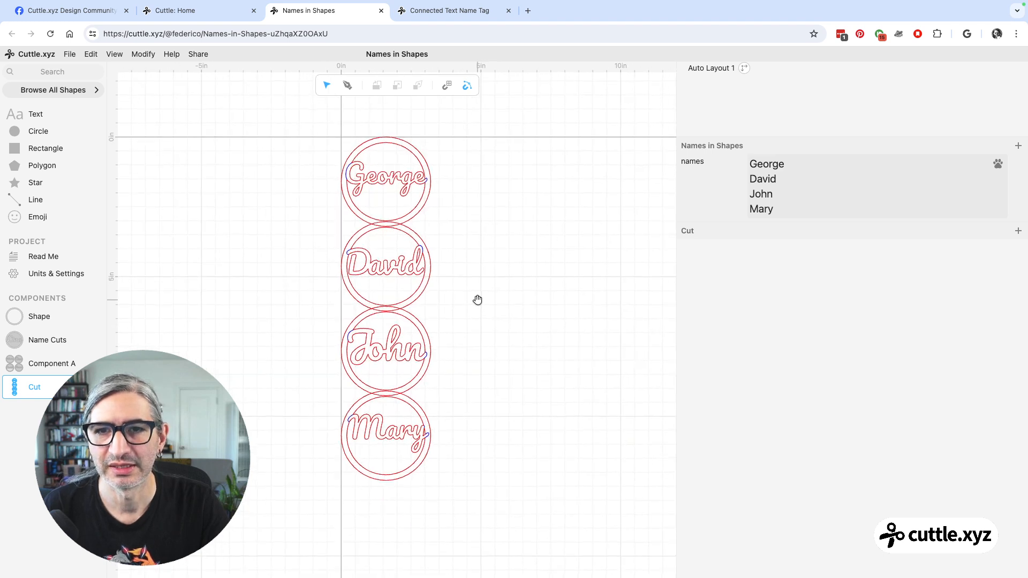
# Set the spacing of the Cut component's auto layout to 0.11 in and deselect it.
pyautogui.click(714, 69)
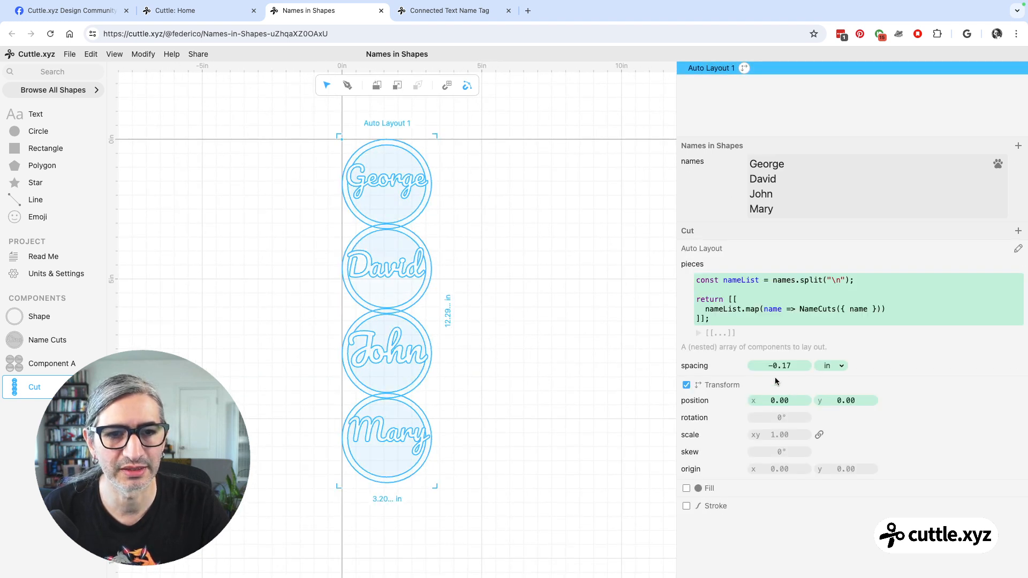
pyautogui.moveTo(781, 366); pyautogui.dragTo(832, 370)
pyautogui.click(557, 360)
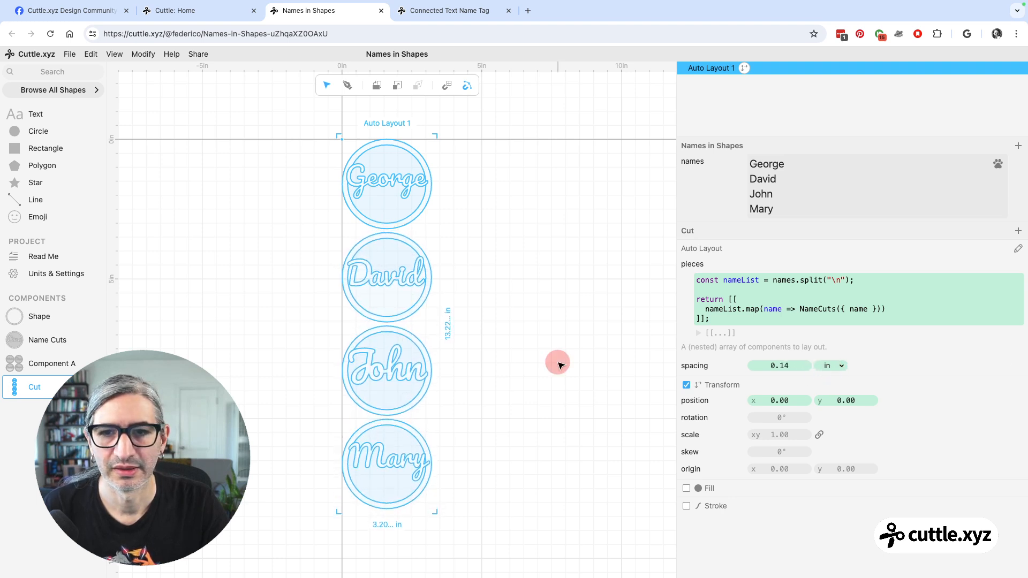
pyautogui.click(696, 68)
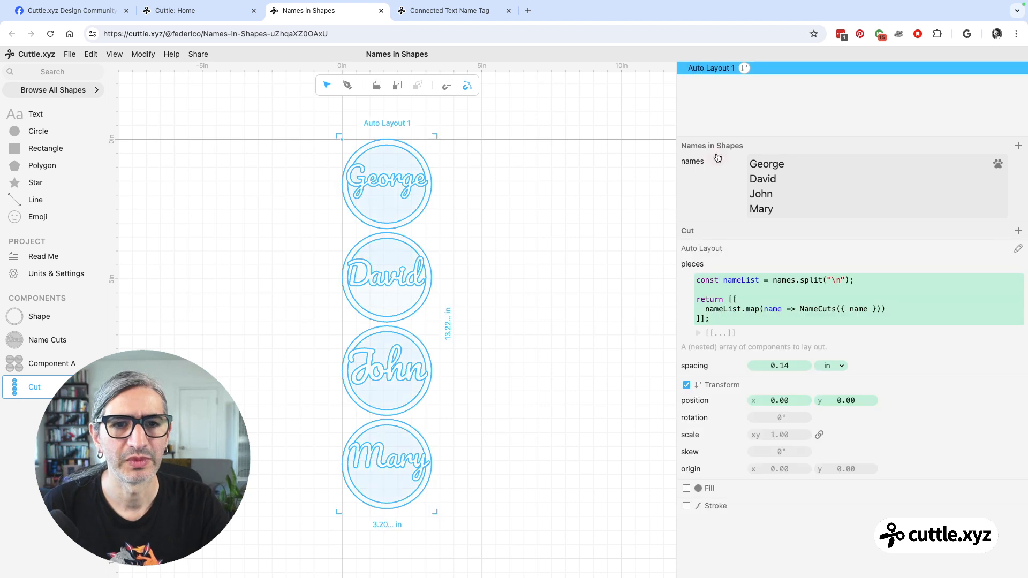
pyautogui.moveTo(785, 367); pyautogui.dragTo(711, 367)
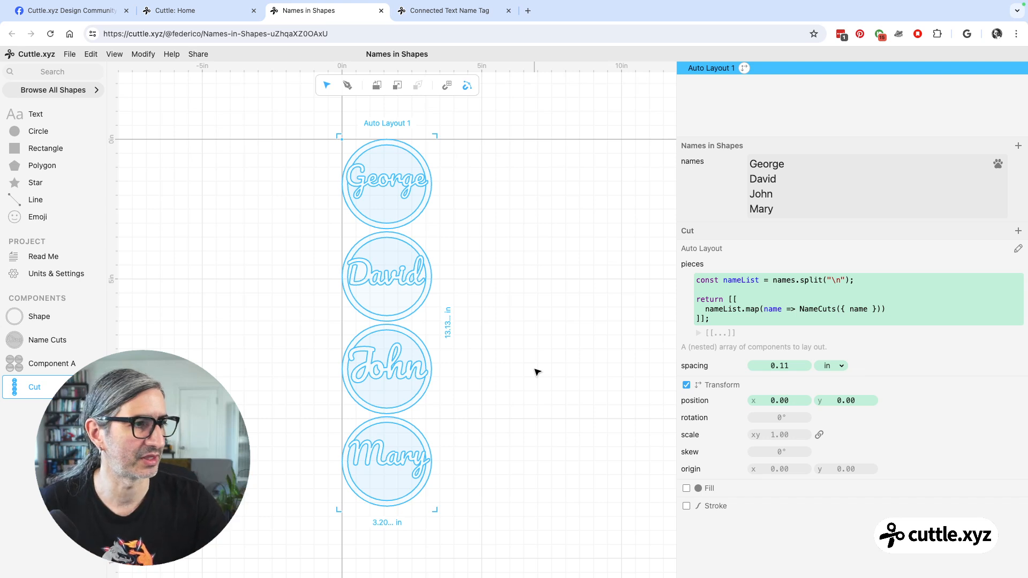
pyautogui.click(506, 324)
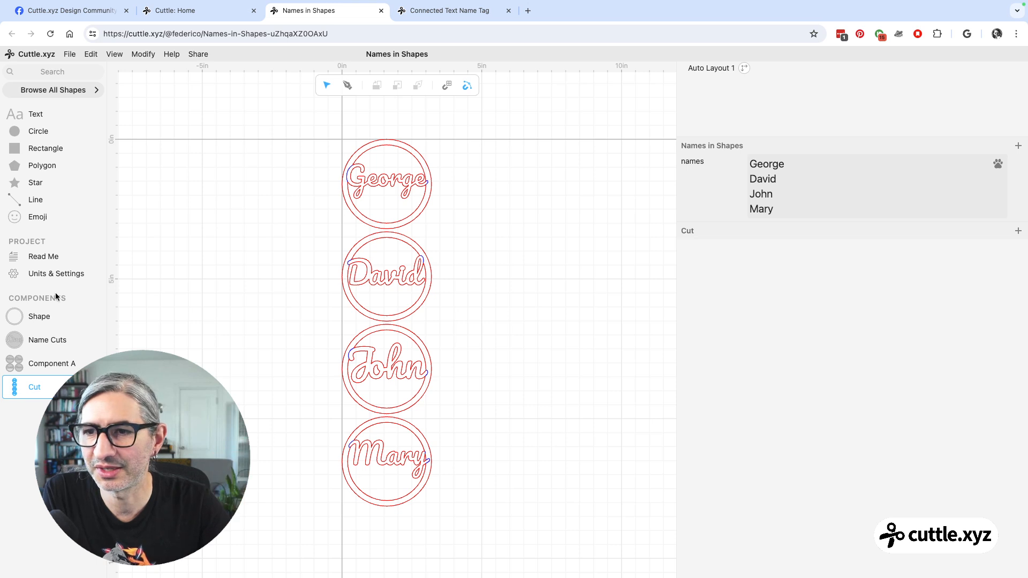
# Hide the circle and show the heart in the Shape component, and check the result in the Cut component.
pyautogui.click(49, 321)
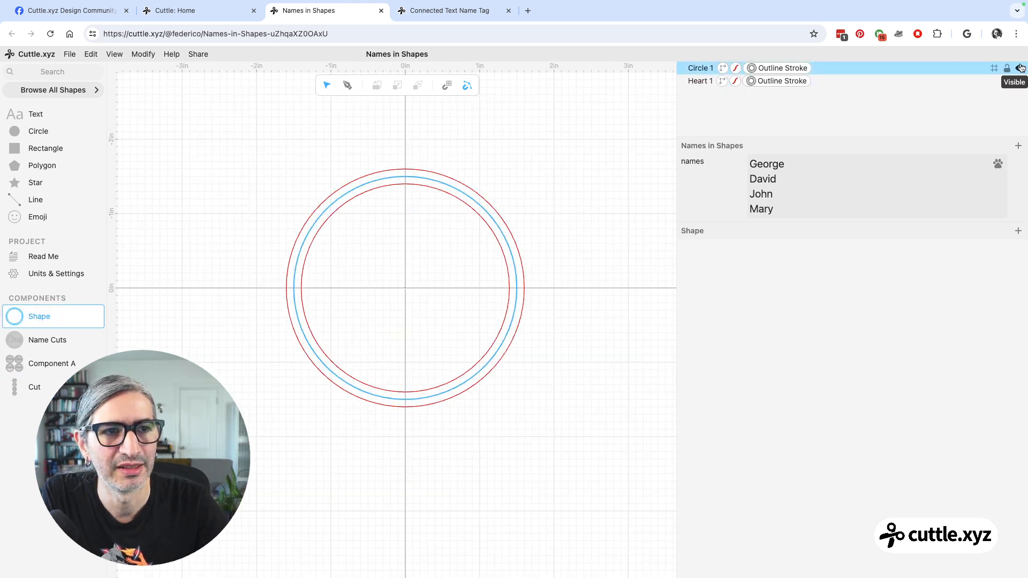
pyautogui.click(1019, 69)
pyautogui.click(1020, 81)
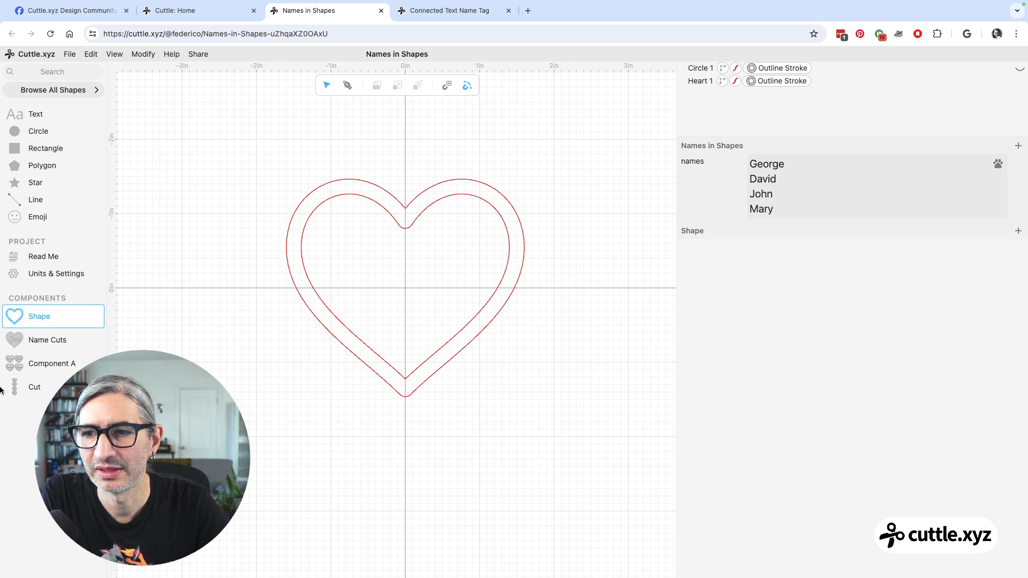
pyautogui.click(24, 388)
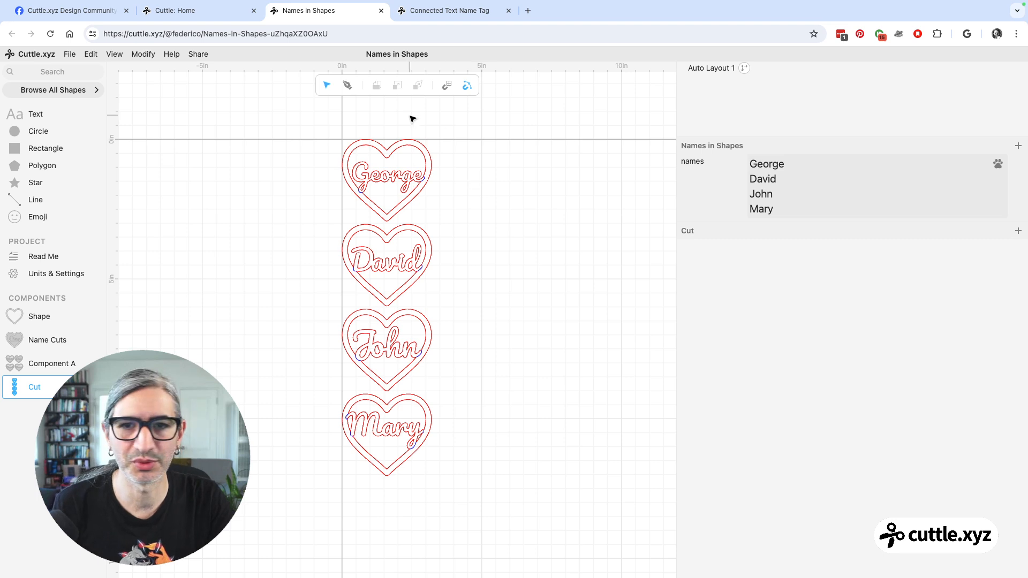
pyautogui.click(761, 162)
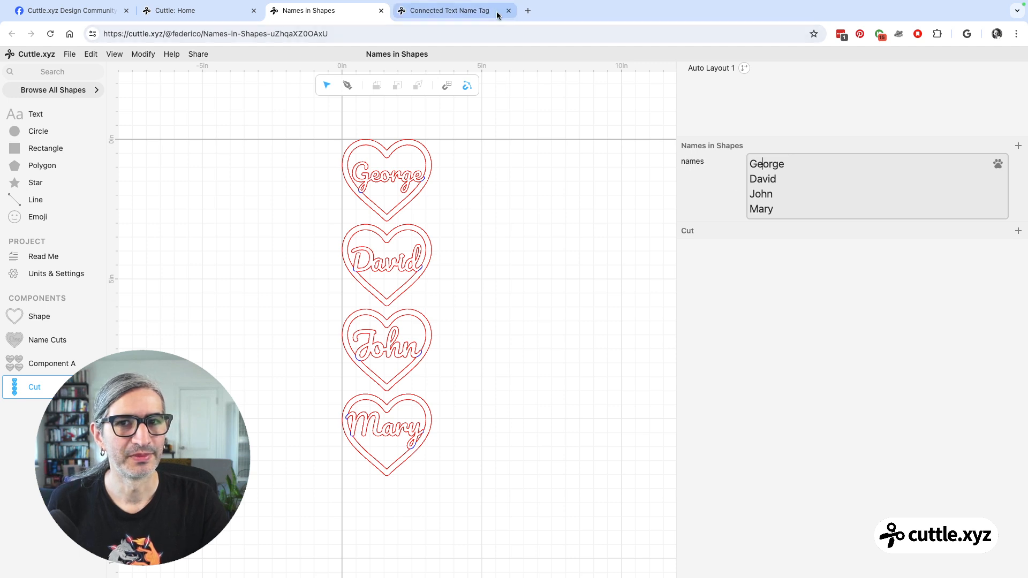
# Open Cuttle's All Templates page at cuttle.xyz/templates in place of the Connected Text Name Tag project and browse the templates.
pyautogui.click(466, 13)
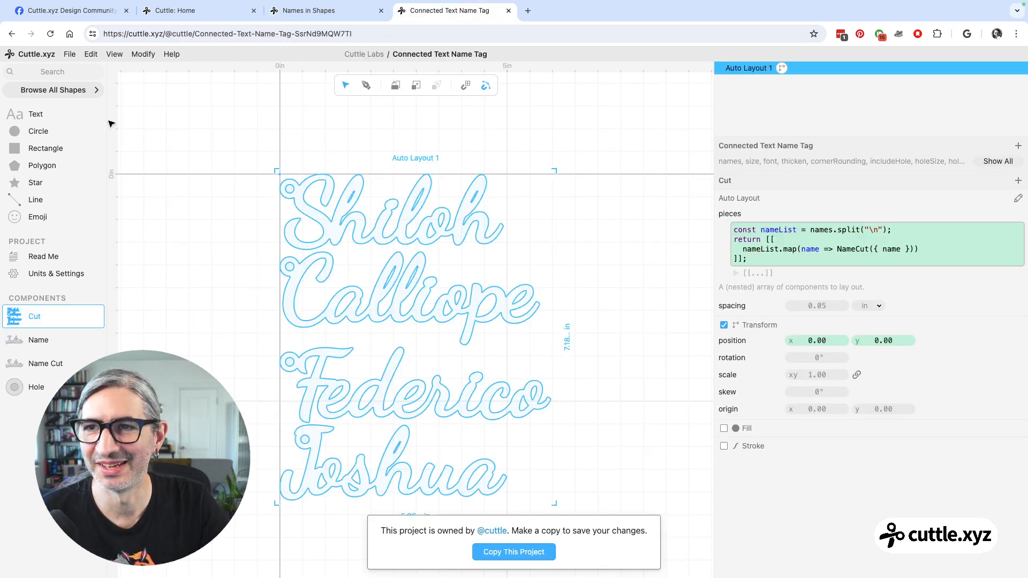
pyautogui.click(244, 33)
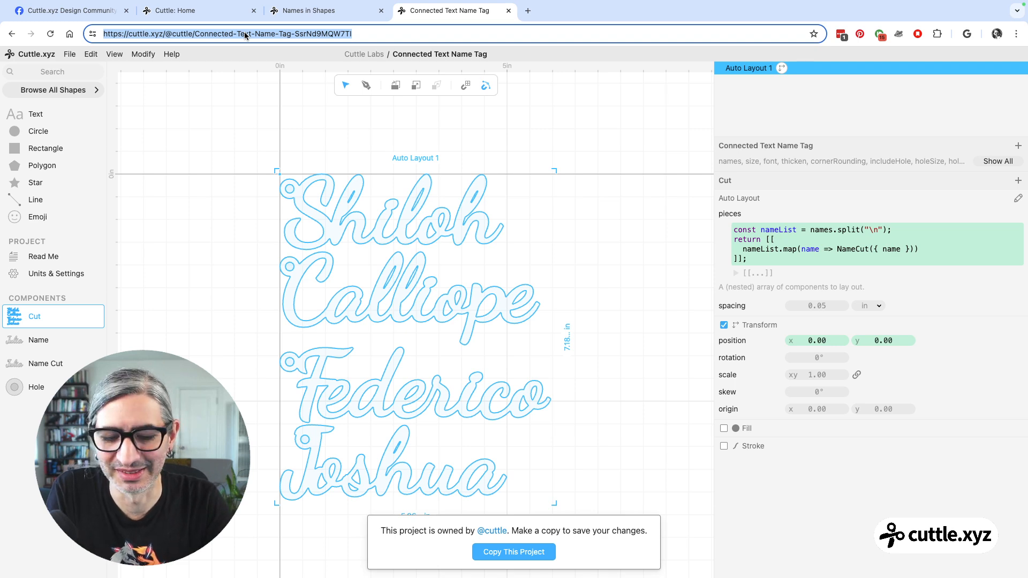
pyautogui.write('cuttle.xyz/templates')
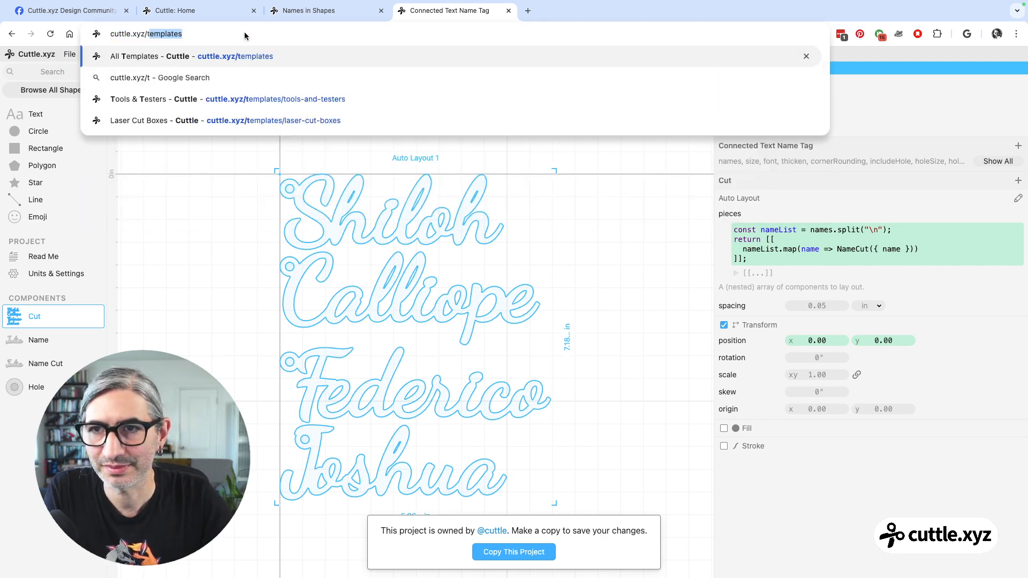
pyautogui.press('Return')
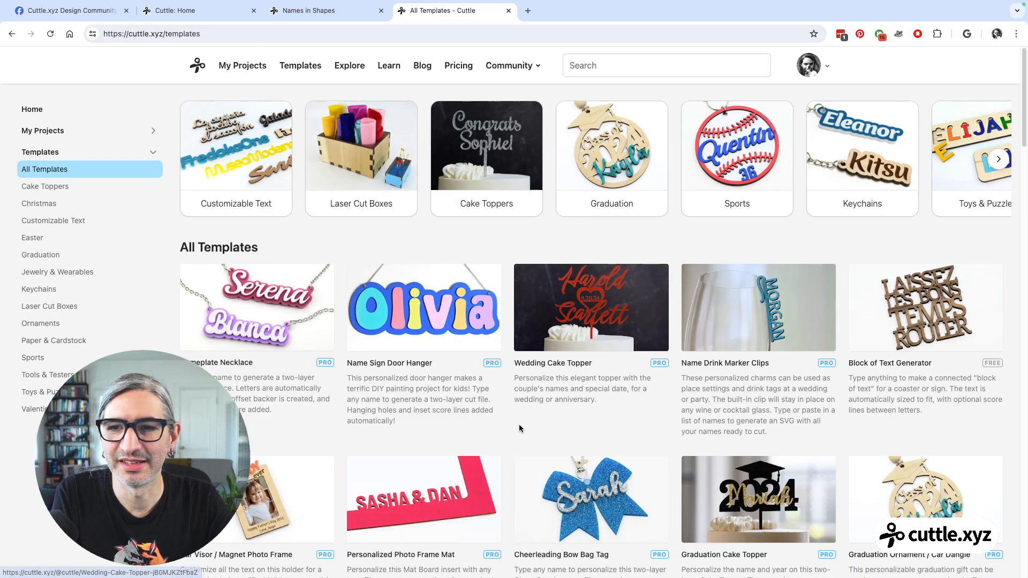
pyautogui.scroll(-5, 503, 397)
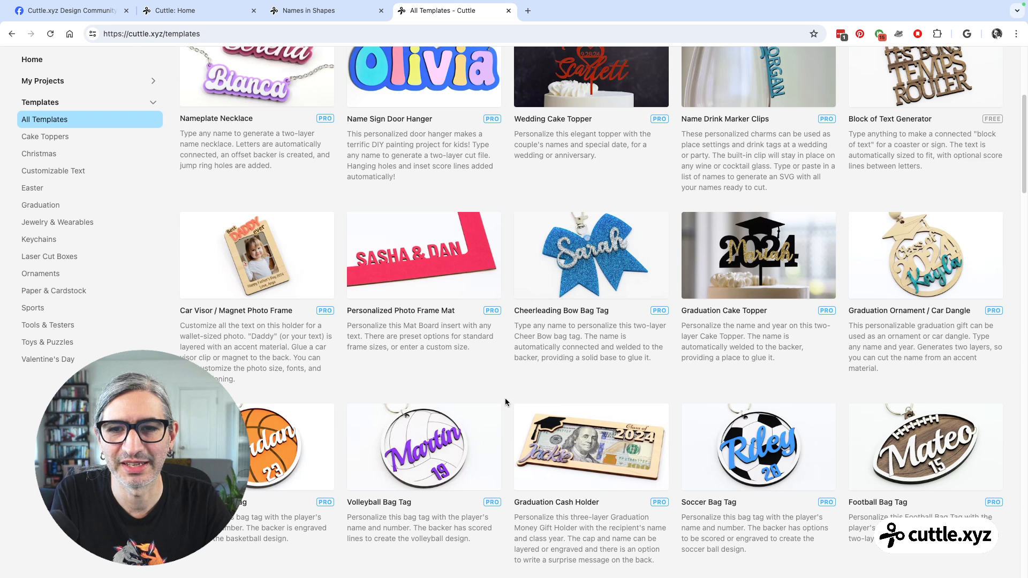
# Add a parameter to the Name Cuts component of the Names in Shapes project and run the expression toUpperCase(name); in it.
pyautogui.click(290, 13)
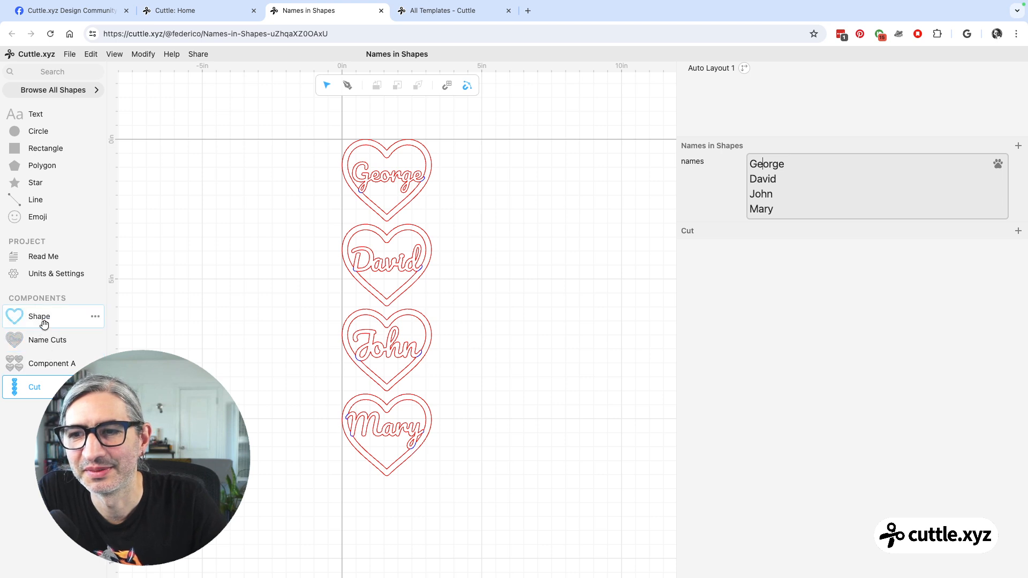
pyautogui.click(40, 341)
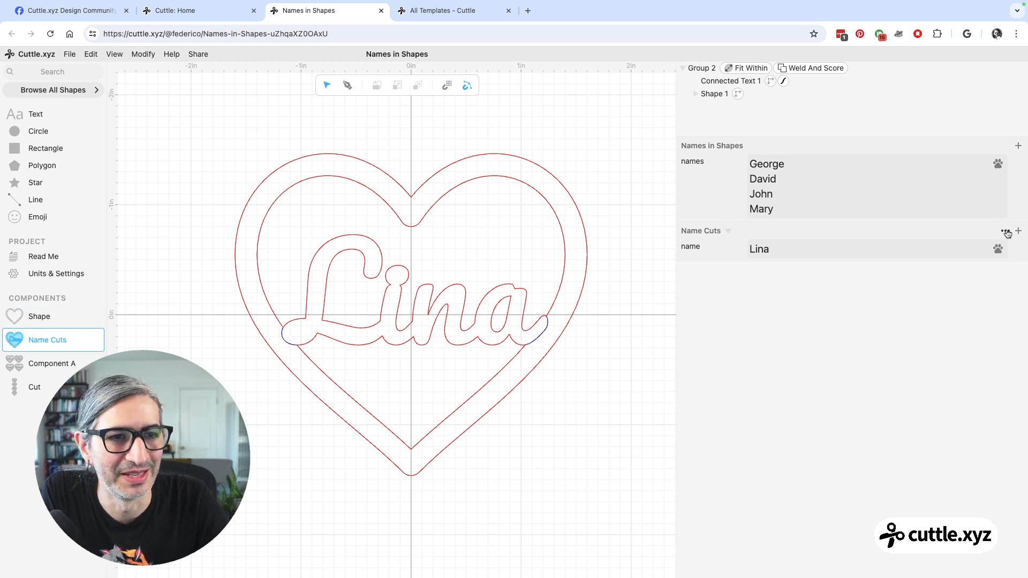
pyautogui.click(1018, 231)
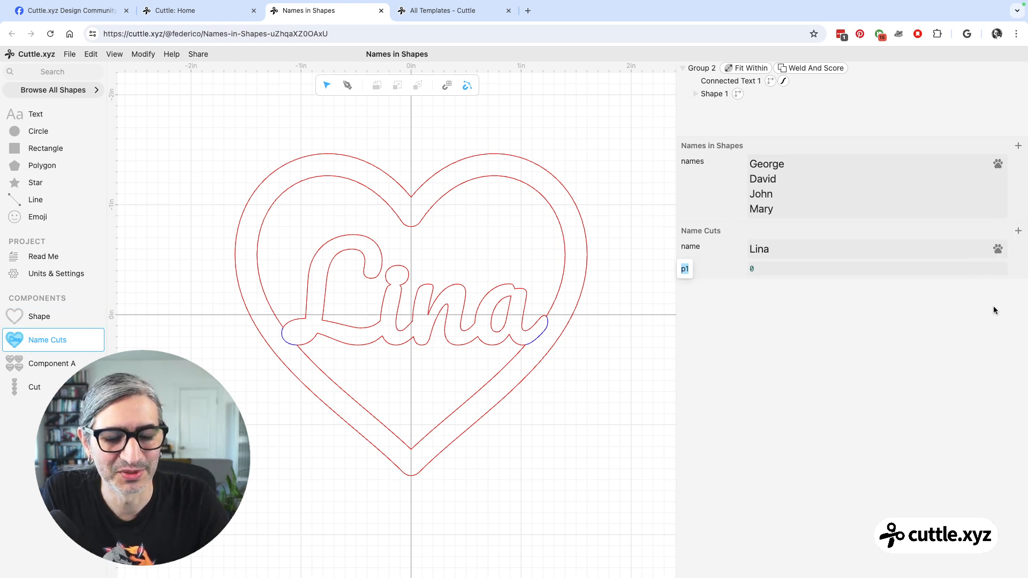
pyautogui.click(842, 268)
pyautogui.write('toUpperCase')
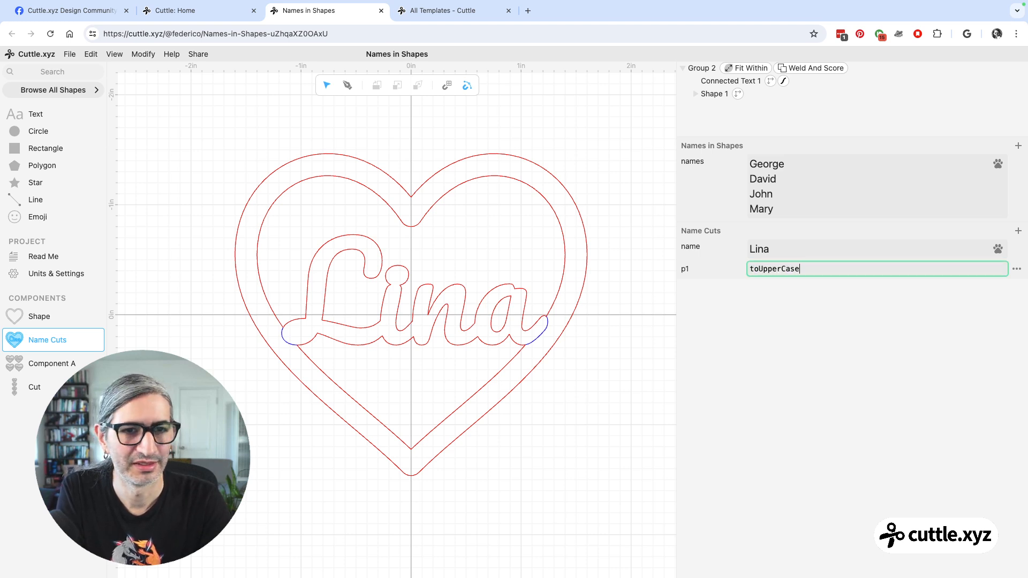
pyautogui.write('(name)')
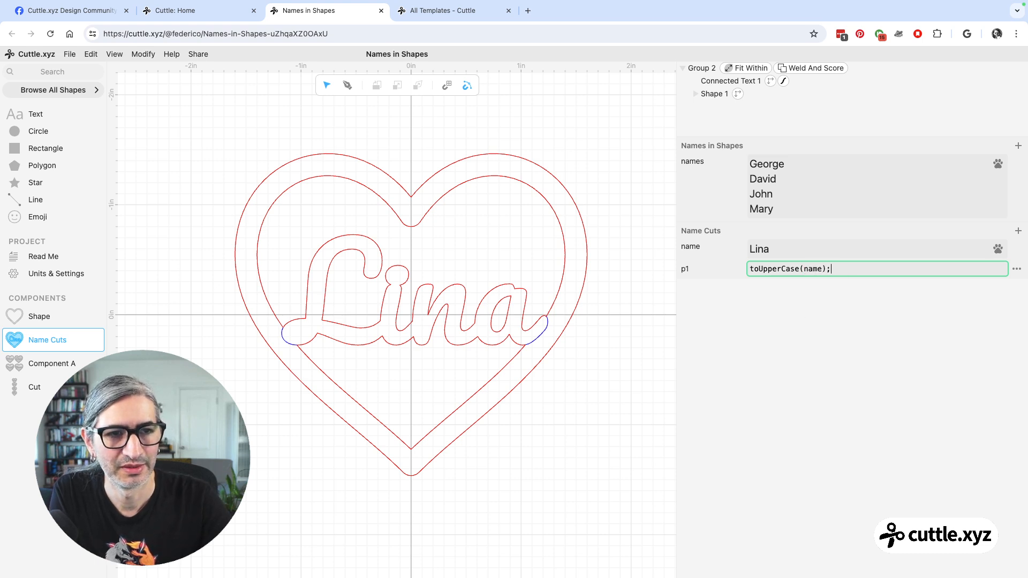
pyautogui.write(';')
pyautogui.press('Return')
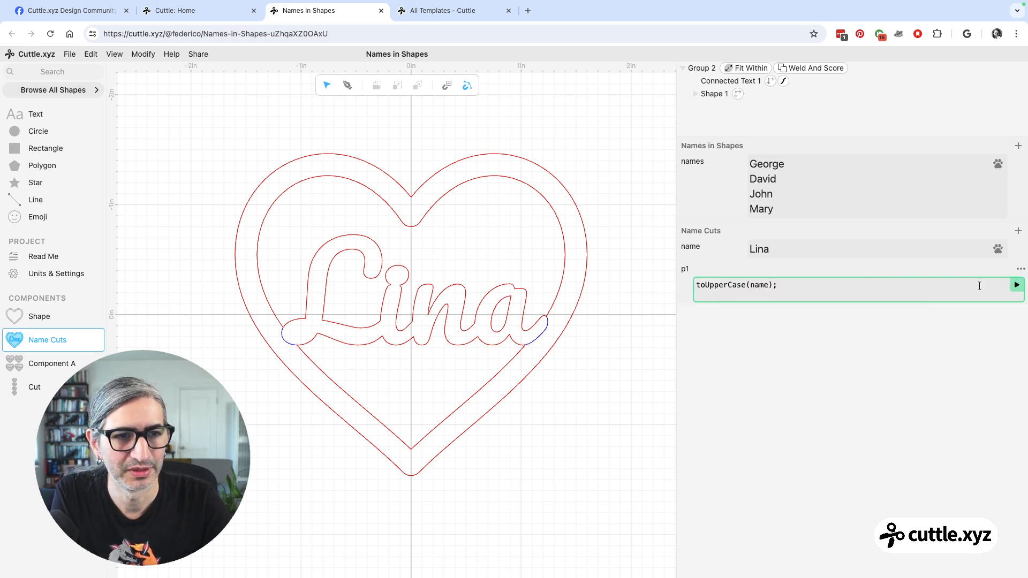
pyautogui.click(1016, 284)
pyautogui.click(721, 288)
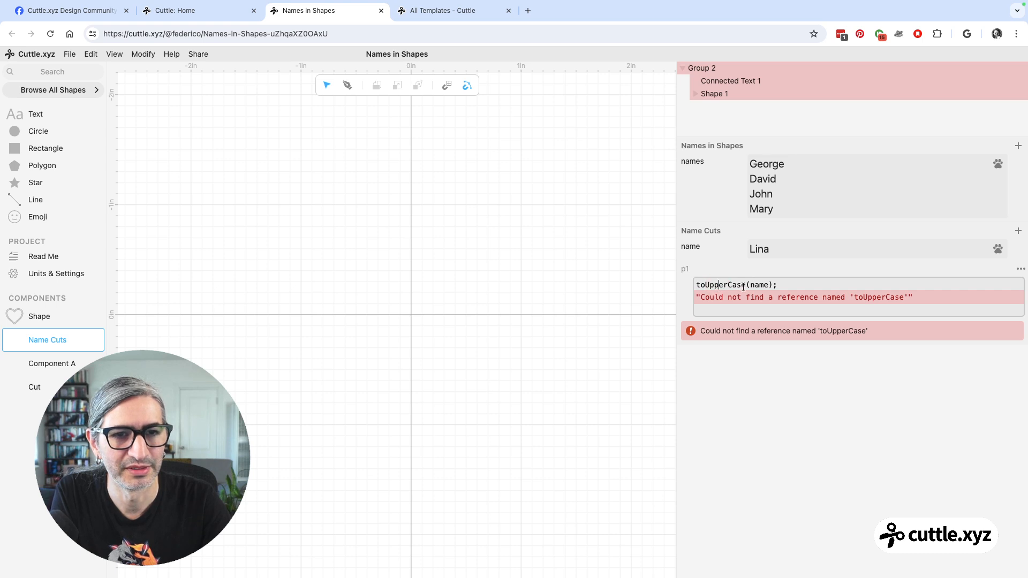
# Search Google for "how to capitalize all letters in javascript" and select the toUpperCase() method name in the answer.
pyautogui.moveTo(528, 15)
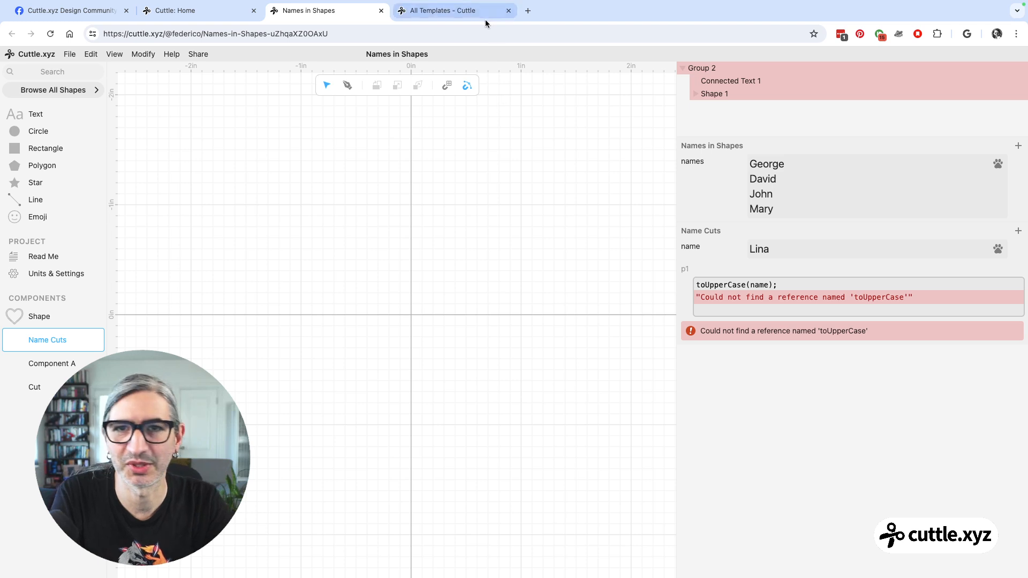
pyautogui.click(528, 11)
pyautogui.write('how to capit')
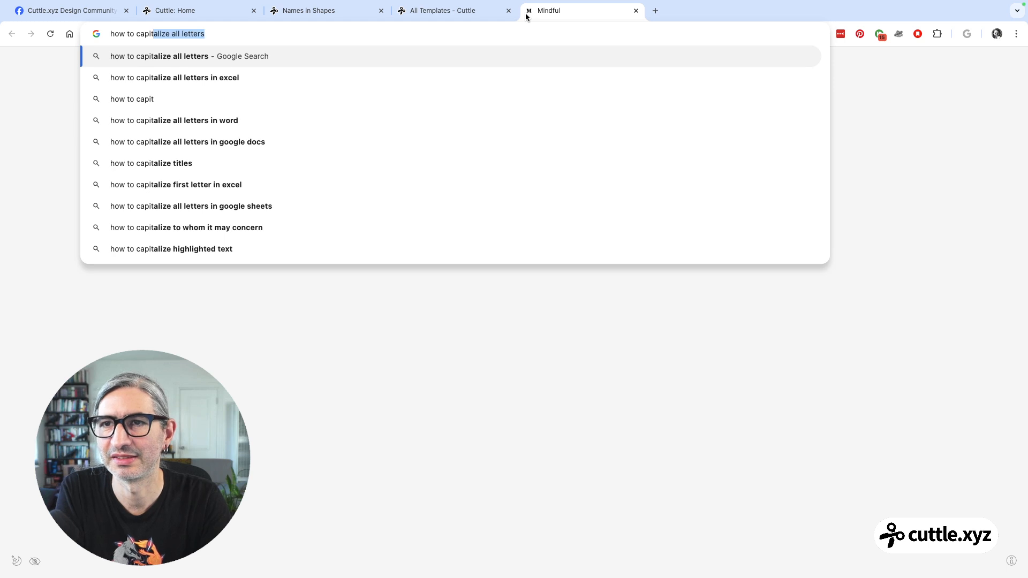
pyautogui.press('Right')
pyautogui.write('in ja')
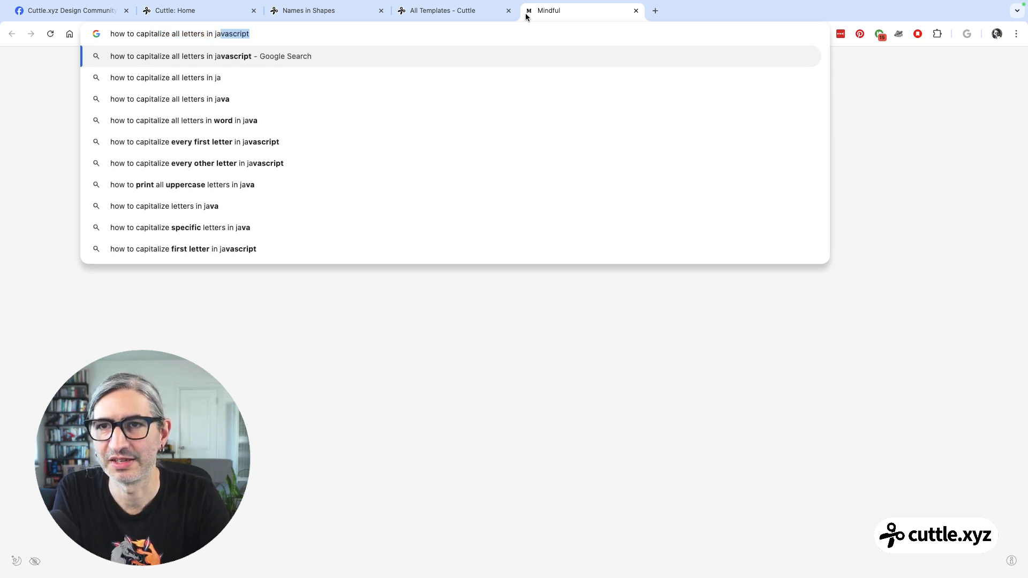
pyautogui.press('Return')
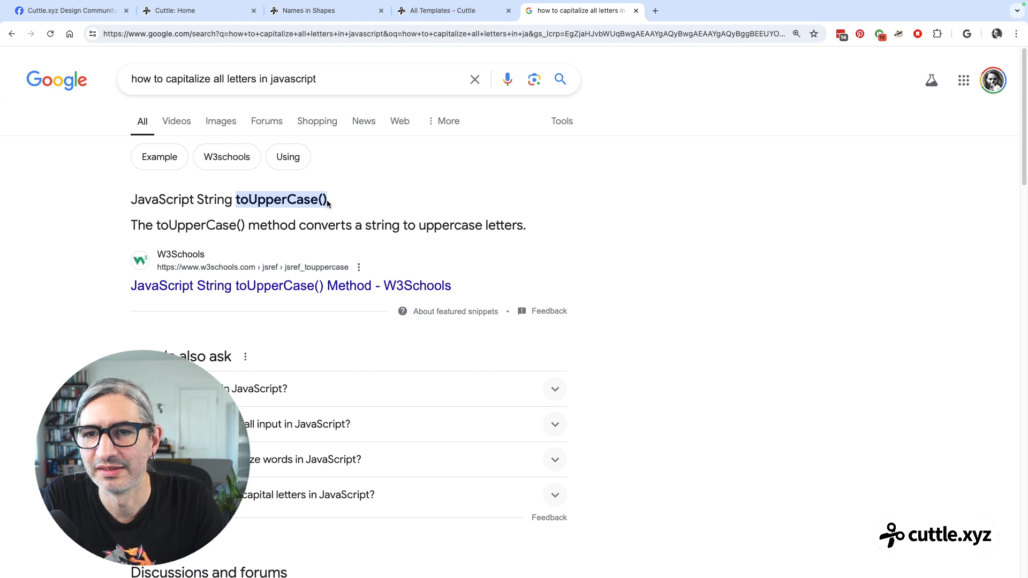
pyautogui.moveTo(332, 198); pyautogui.dragTo(236, 198)
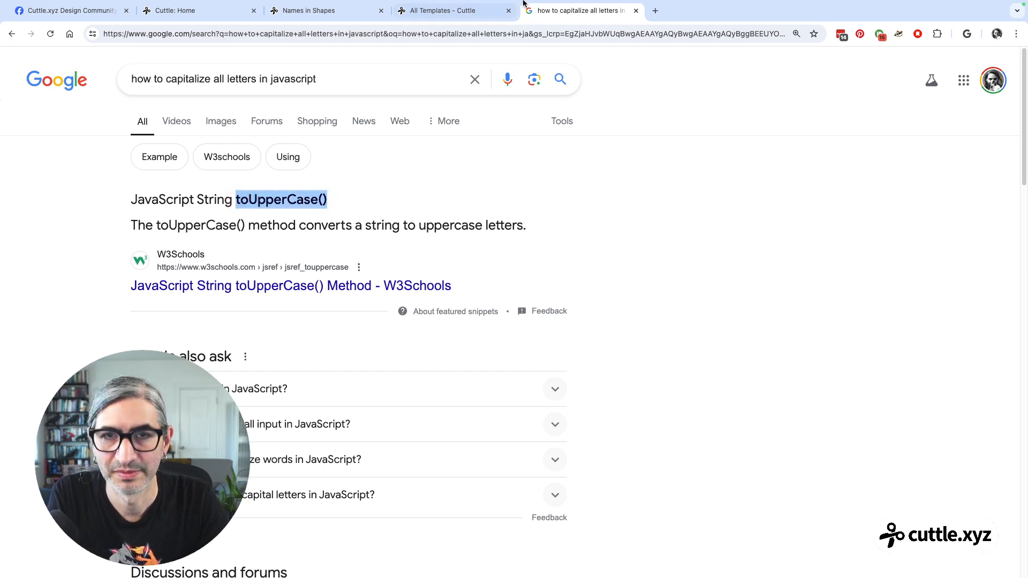
# Re-enter the p1 expression in Names in Shapes as toUpperCase(name) without the semicolon and run it.
pyautogui.click(308, 11)
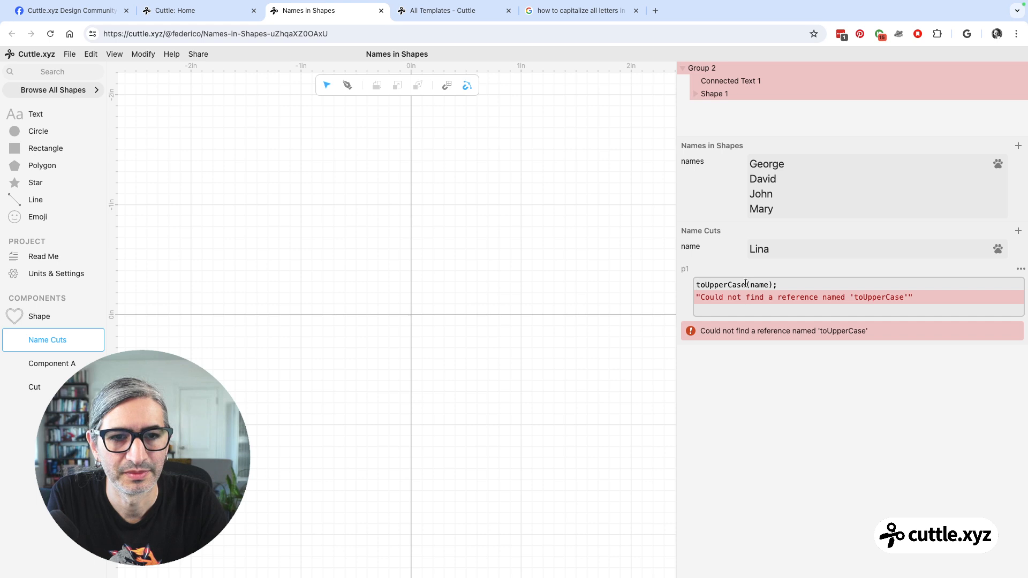
pyautogui.moveTo(746, 285); pyautogui.dragTo(682, 284)
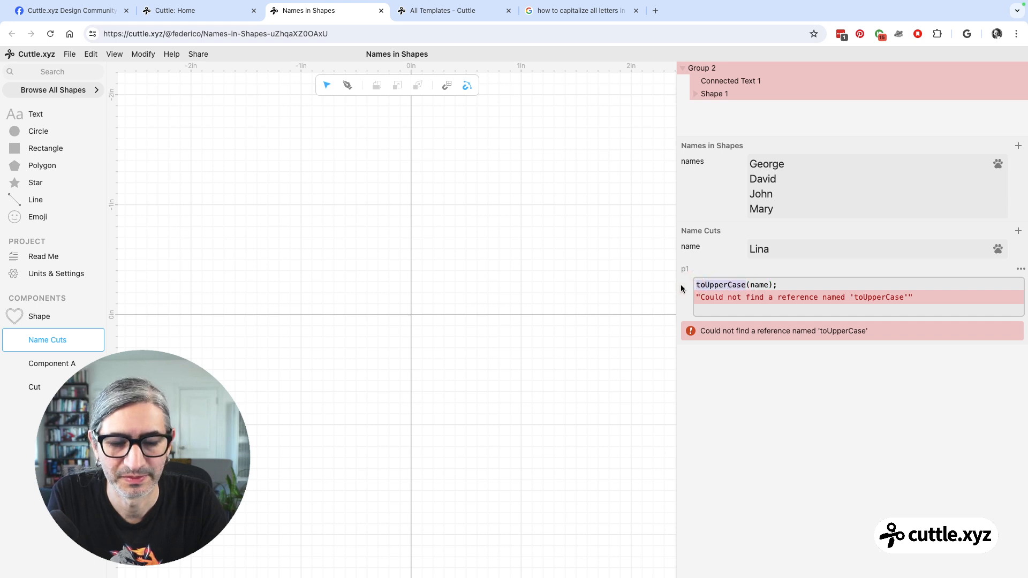
pyautogui.press('super+v')
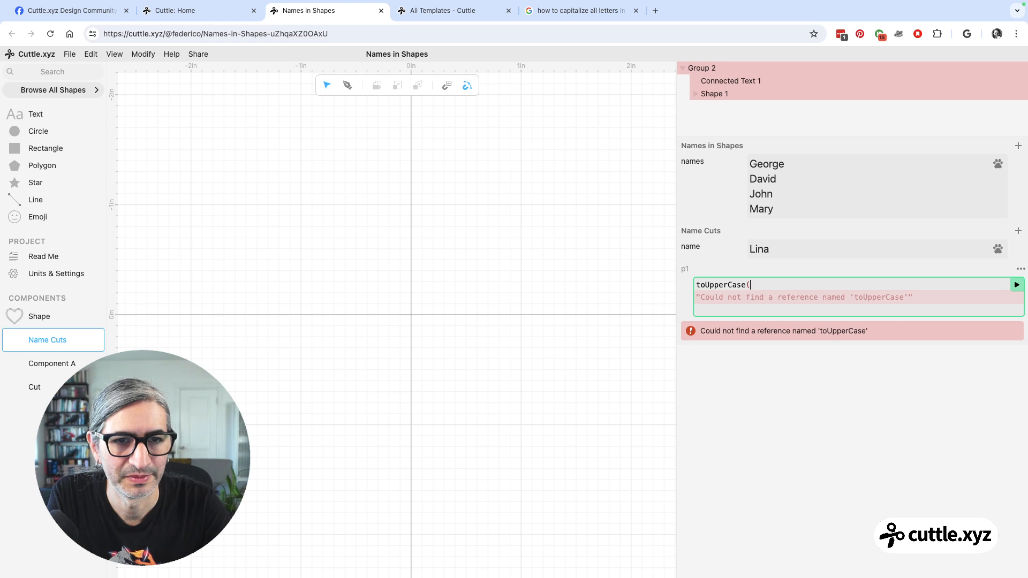
pyautogui.write(')')
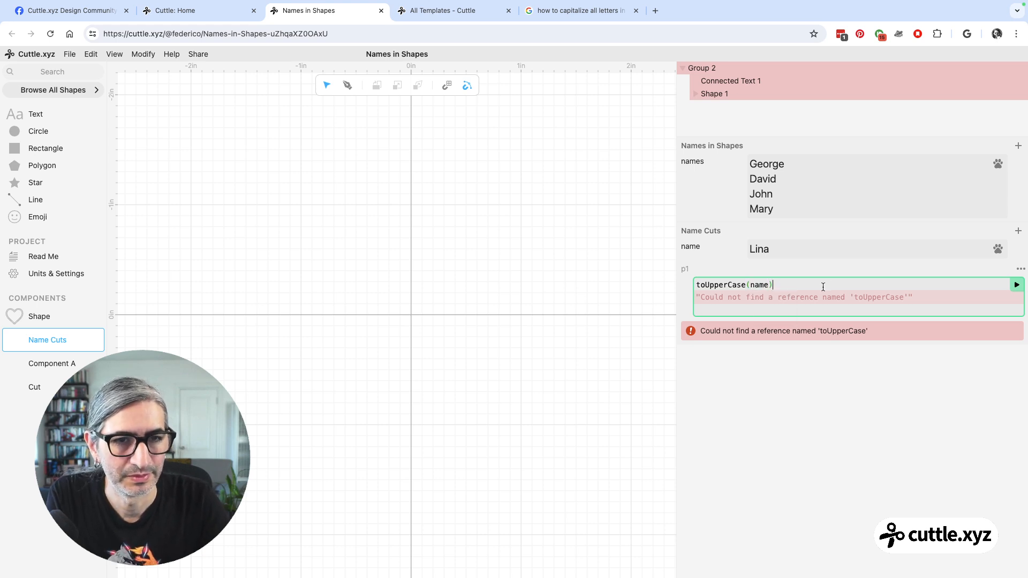
pyautogui.click(1017, 286)
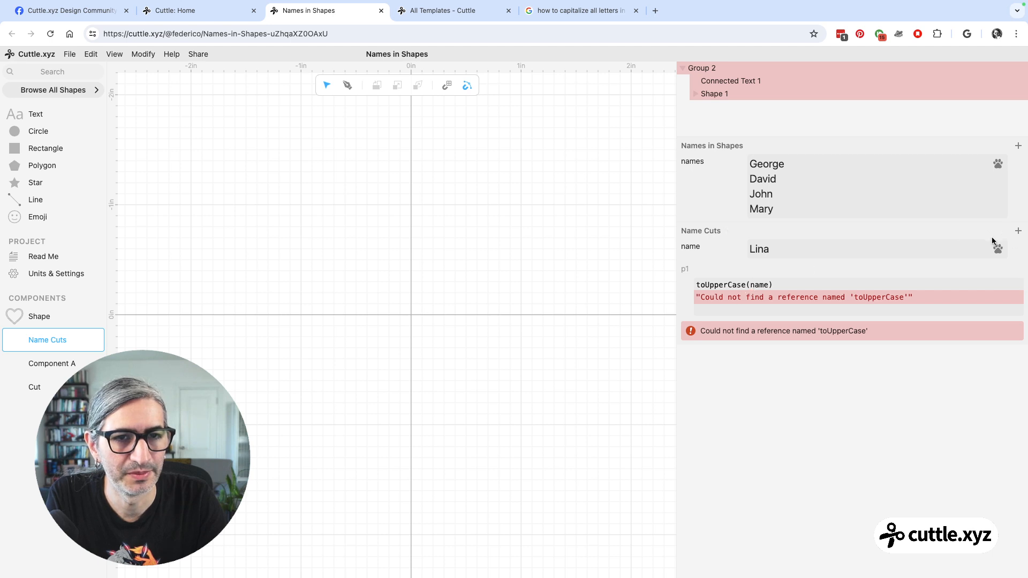
pyautogui.click(748, 287)
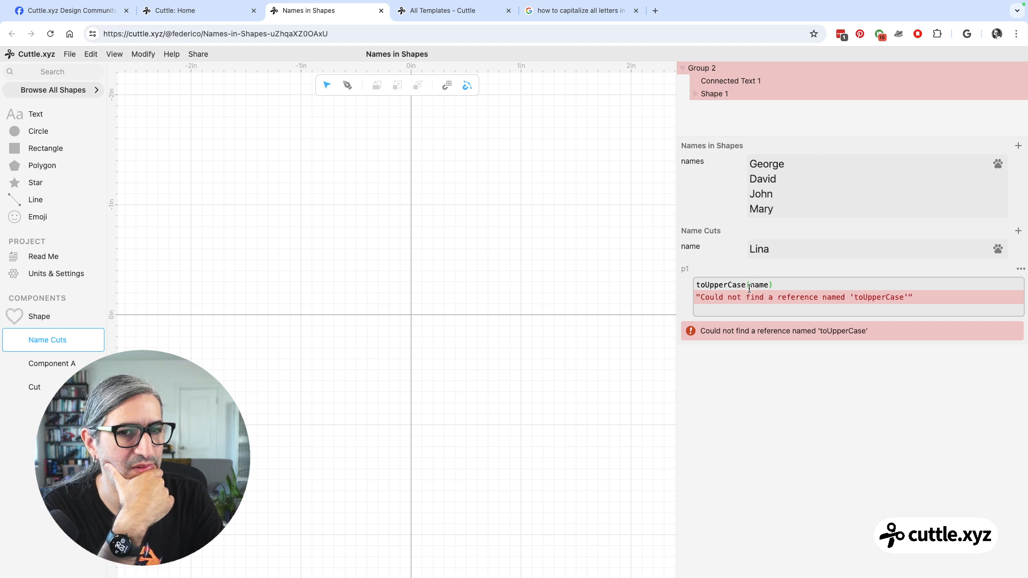
pyautogui.click(516, 349)
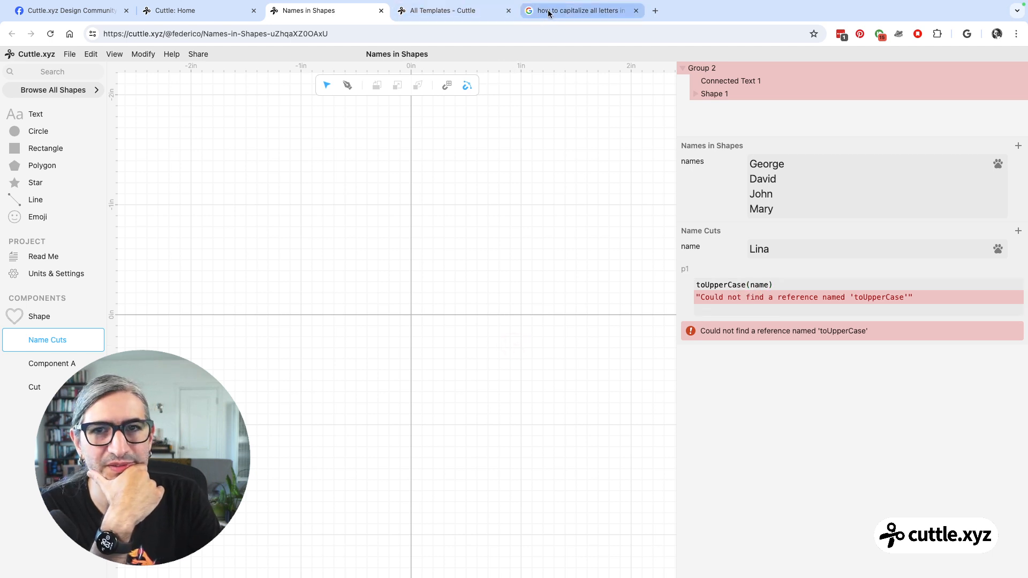
# Open the Personalized Photo Frame Mat template from All Templates in the Cuttle editor.
pyautogui.click(486, 14)
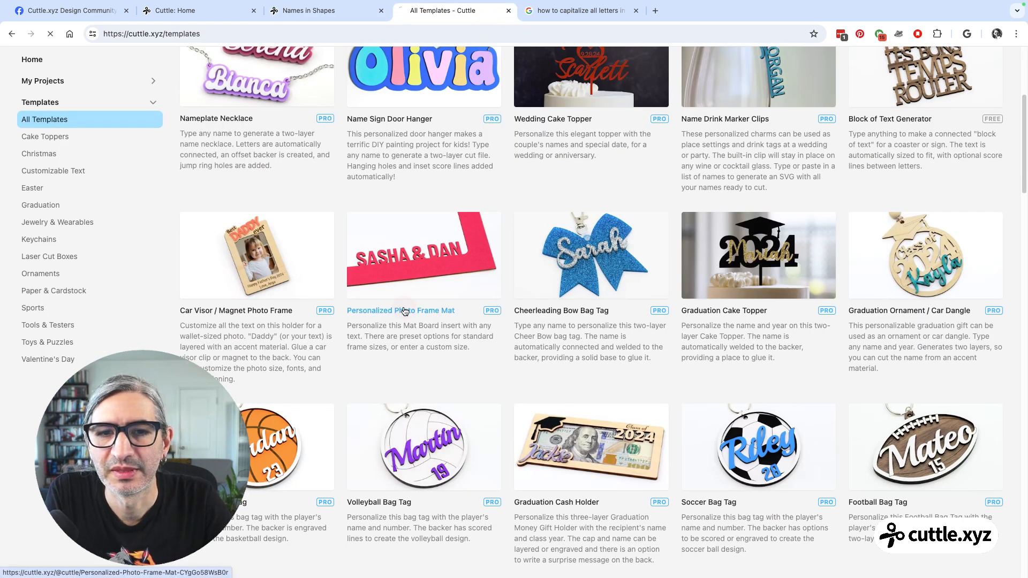
pyautogui.click(404, 311)
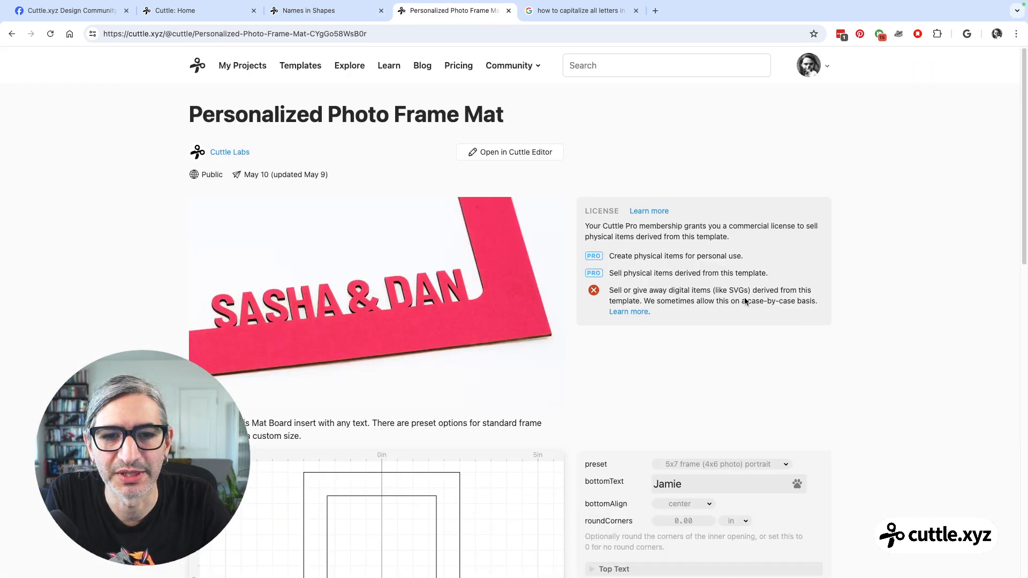
pyautogui.scroll(-3, 517, 155)
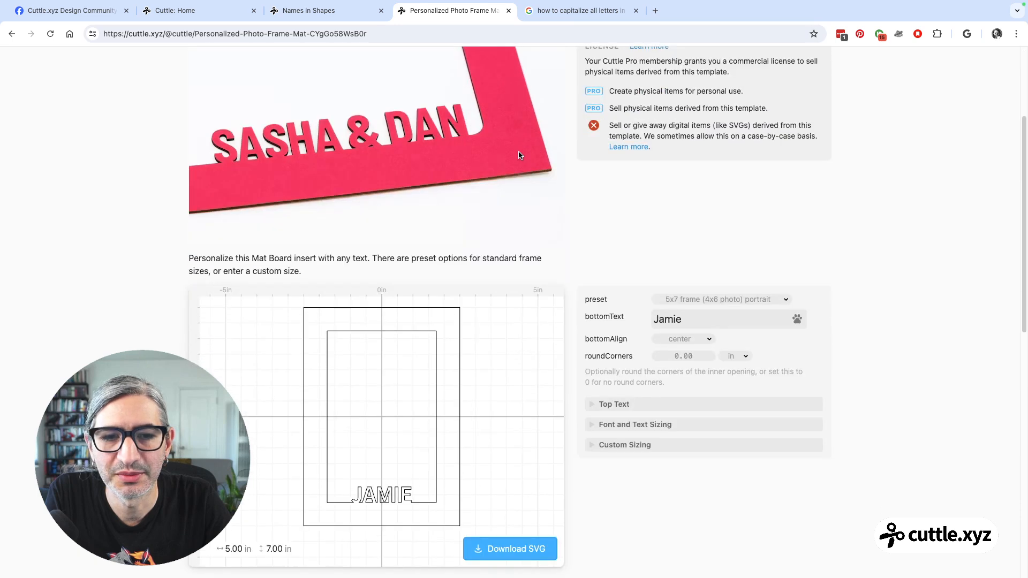
pyautogui.scroll(3, 503, 156)
pyautogui.click(497, 155)
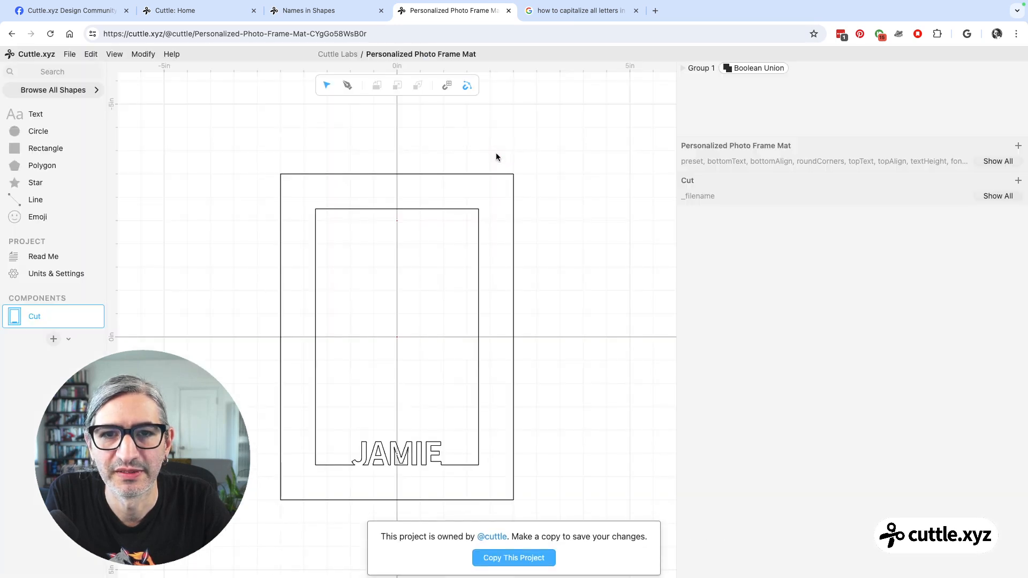
# Examine the template's derived parameters and the text expression in the Split Text modifier on the bottom text's rectangle.
pyautogui.click(986, 161)
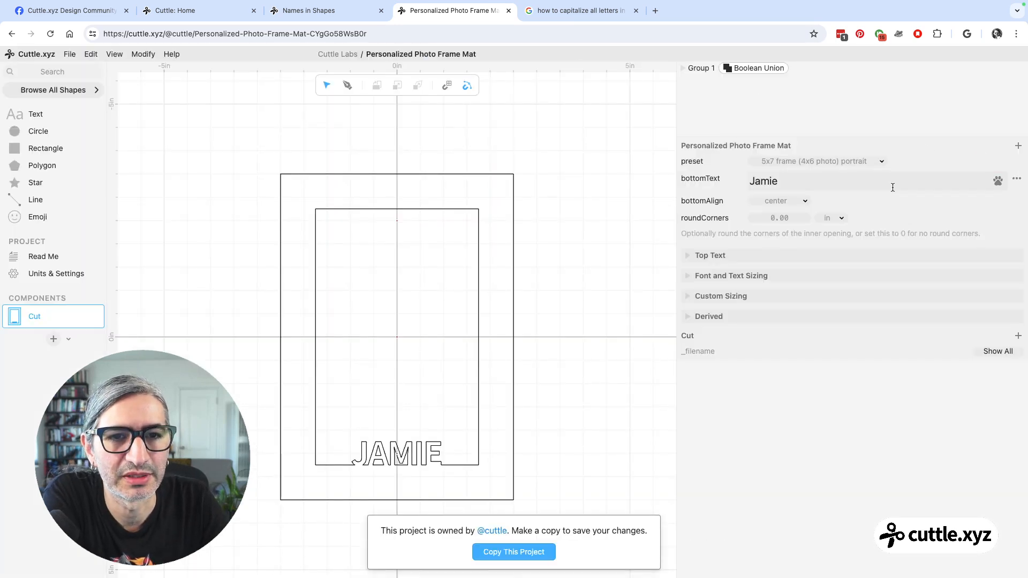
pyautogui.click(690, 318)
pyautogui.scroll(-1, 776, 333)
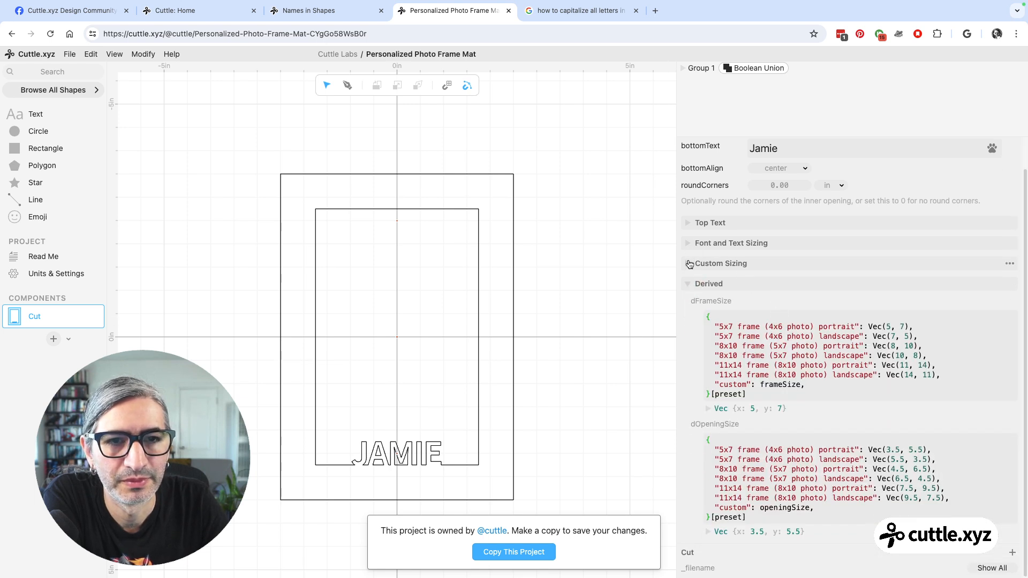
pyautogui.click(683, 68)
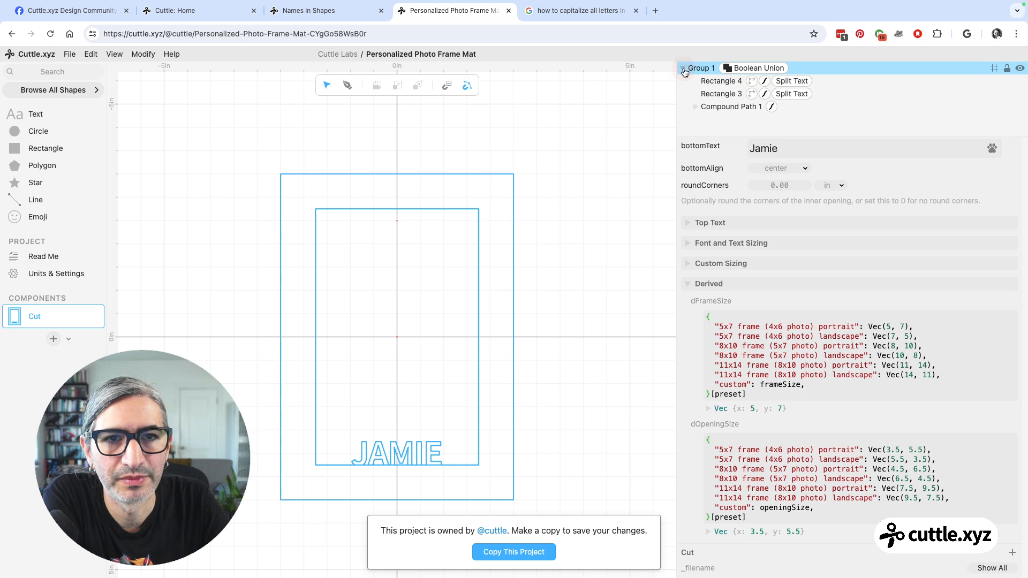
pyautogui.click(695, 107)
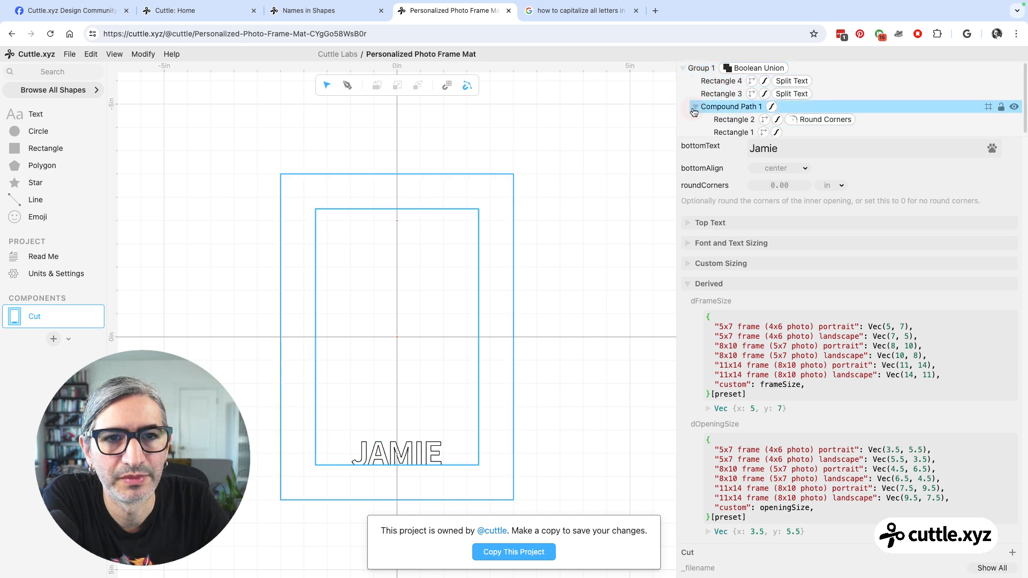
pyautogui.click(416, 456)
pyautogui.click(416, 456)
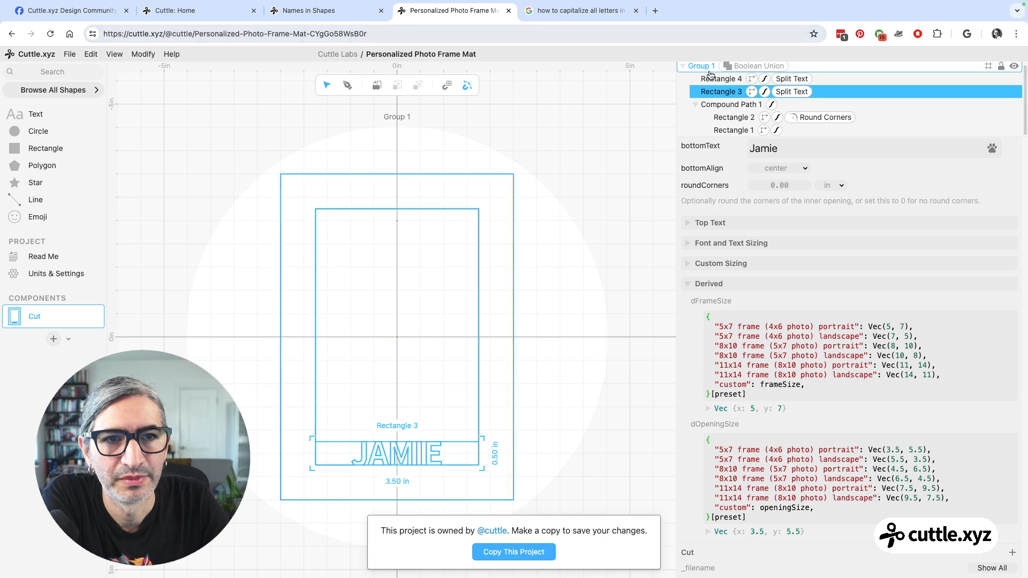
pyautogui.click(791, 92)
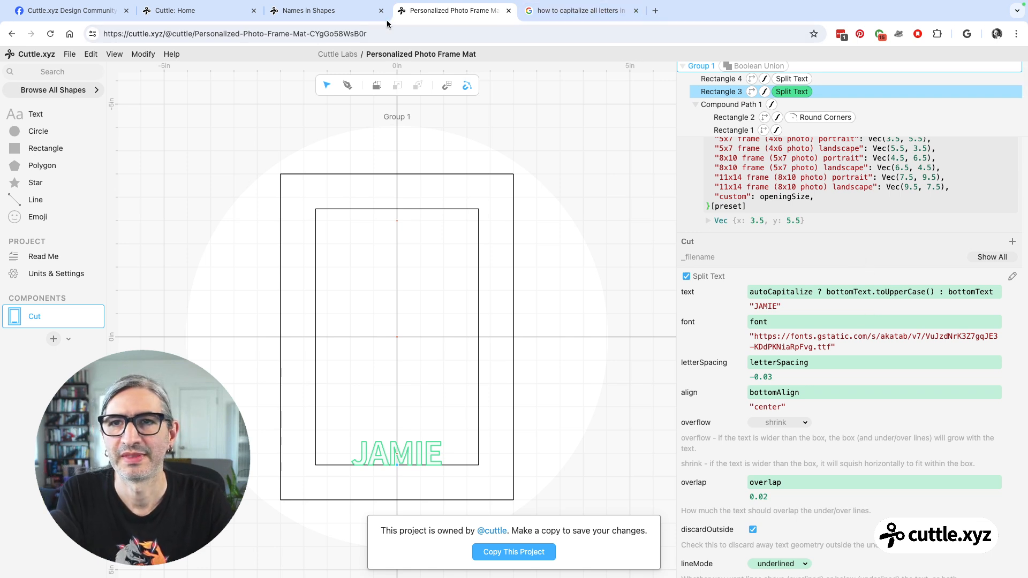
# Rewrite the p1 expression of Name Cuts in the Names in Shapes project as name.toUpperCase() and run it.
pyautogui.click(340, 16)
pyautogui.click(761, 287)
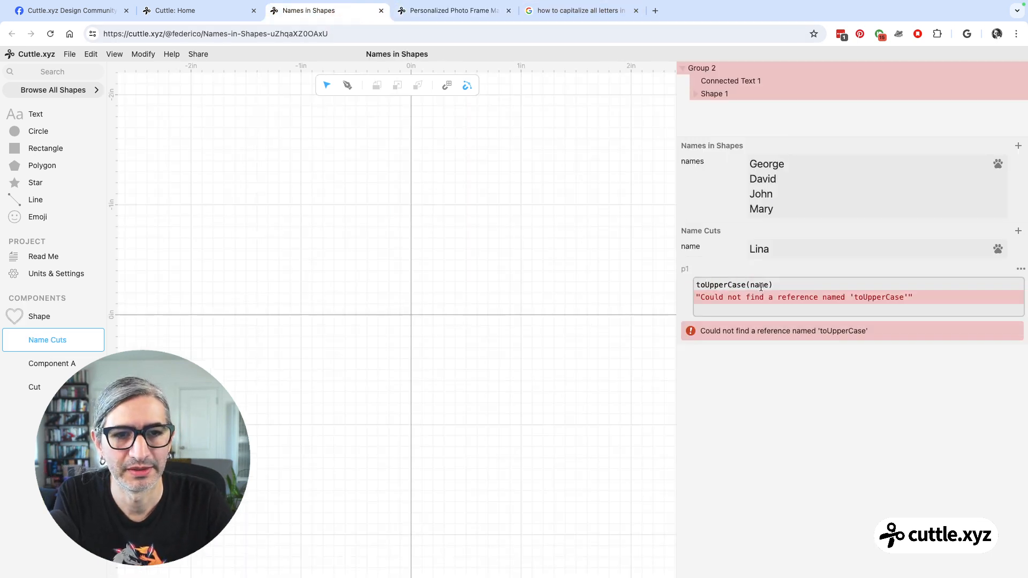
pyautogui.press('BackSpace')
pyautogui.press('BackSpace')
pyautogui.press('BackSpace')
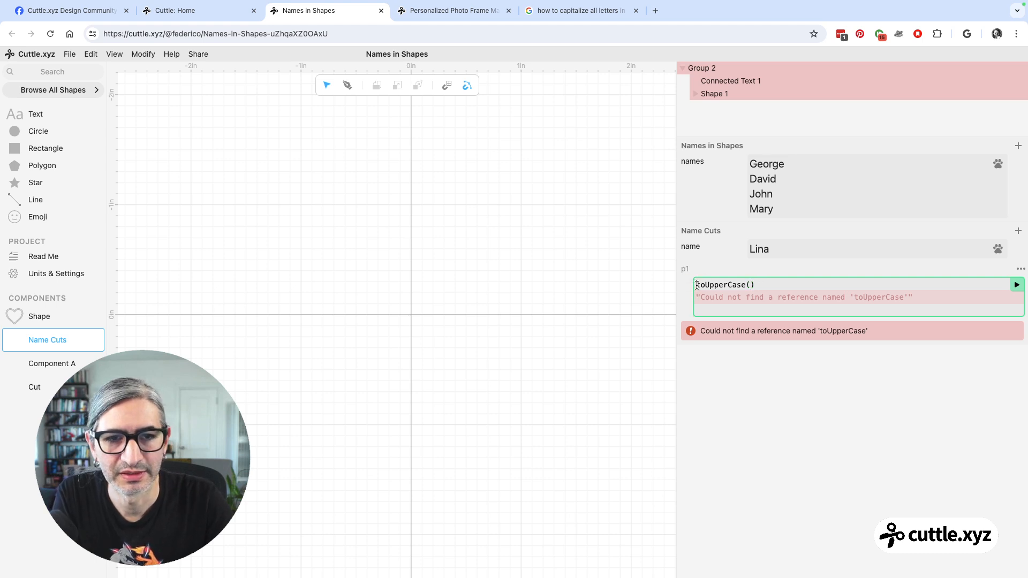
pyautogui.write('name.')
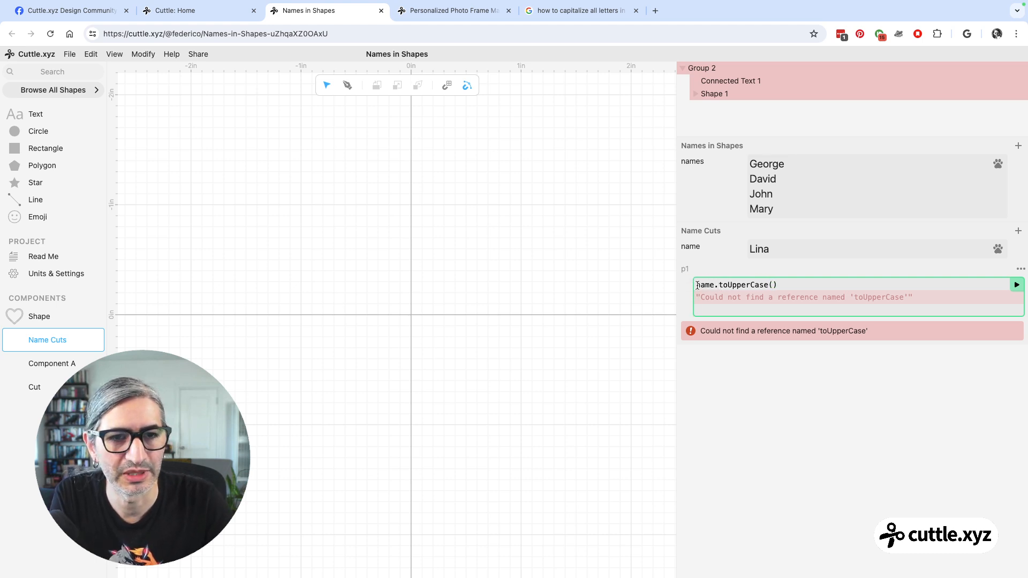
pyautogui.click(1016, 286)
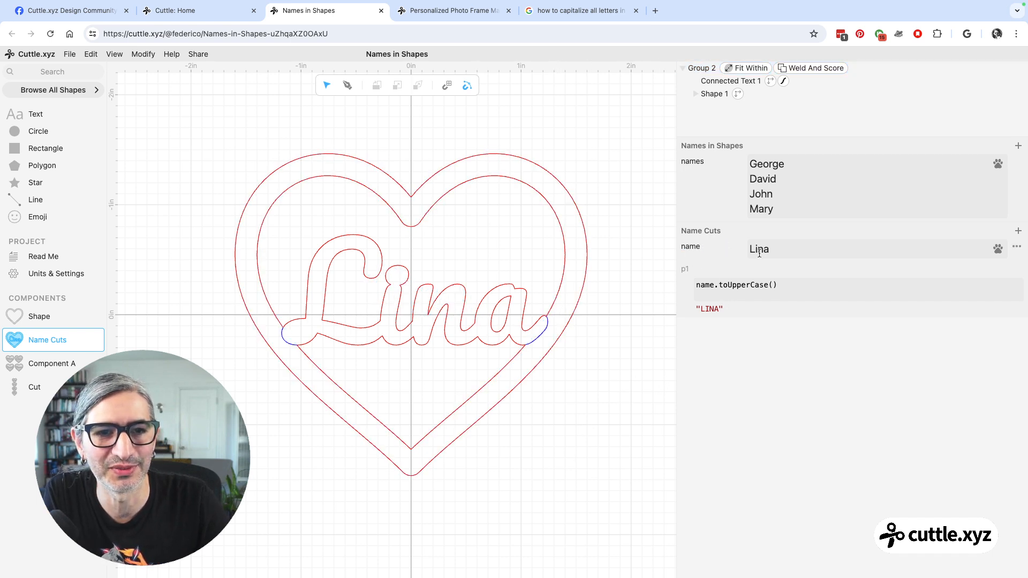
# Rename the p1 parameter of Name Cuts as capitalName.
pyautogui.doubleClick(683, 269)
pyautogui.write('capit')
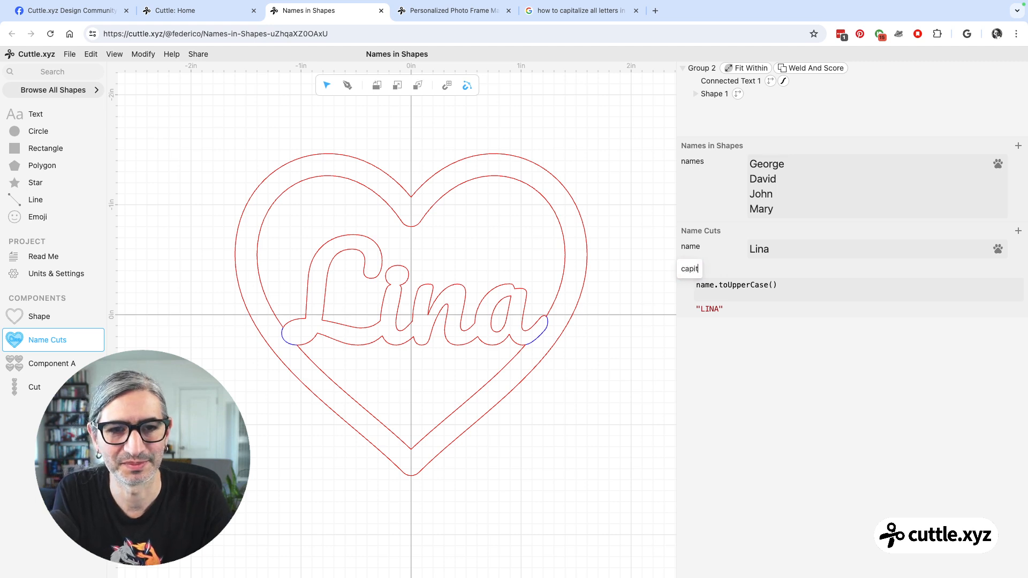
pyautogui.write('alName')
pyautogui.press('Return')
# Set the text expression of Connected Text 1 in Name Cuts to capitalName and deselect the text.
pyautogui.click(732, 86)
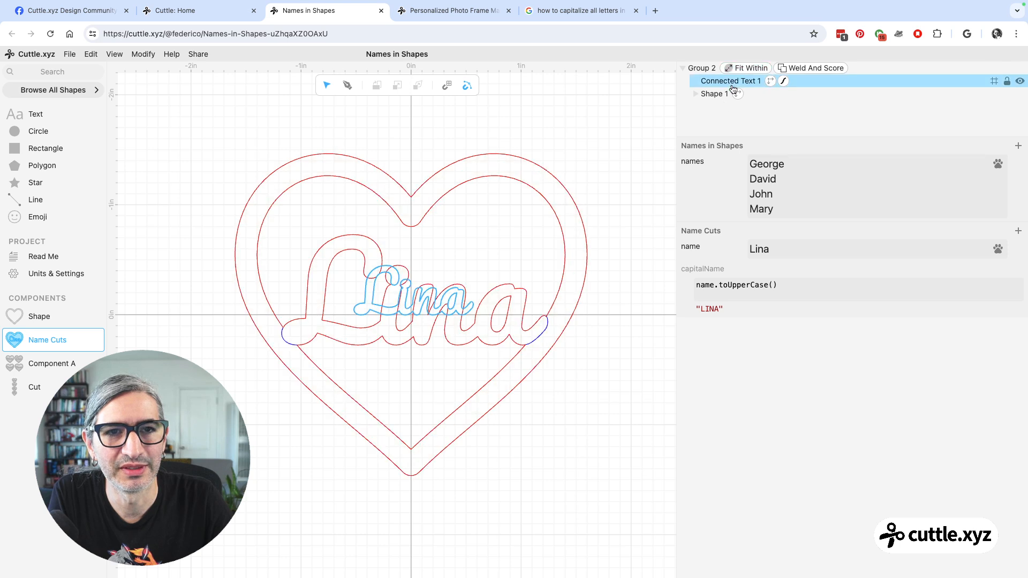
pyautogui.click(733, 85)
pyautogui.doubleClick(797, 343)
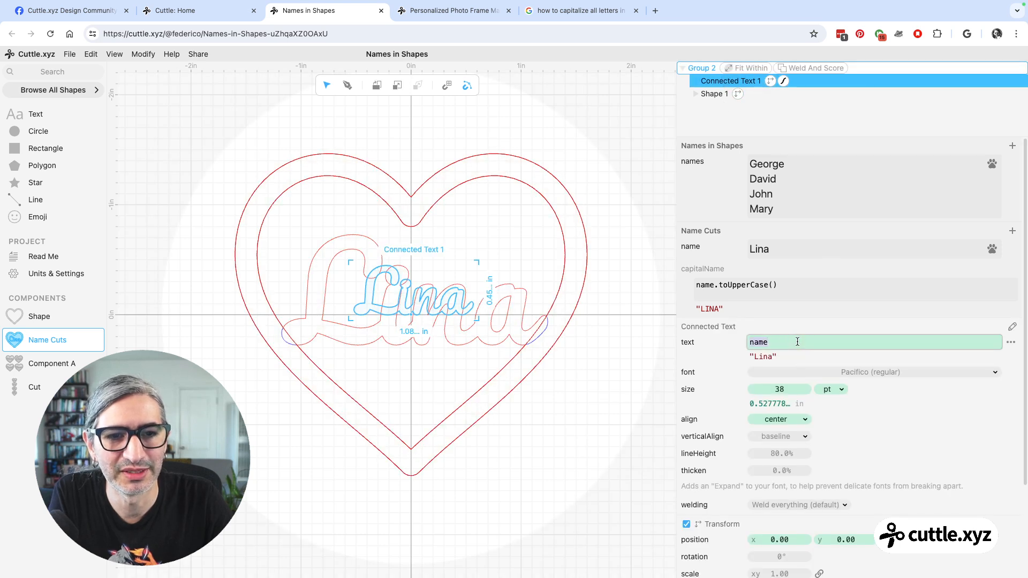
pyautogui.write('ca')
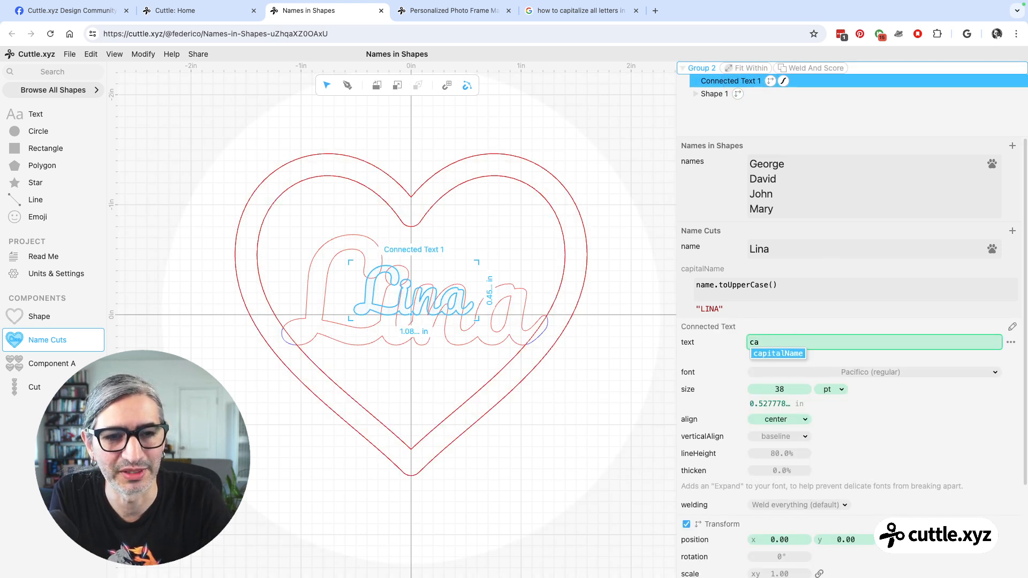
pyautogui.press('Return')
pyautogui.click(594, 401)
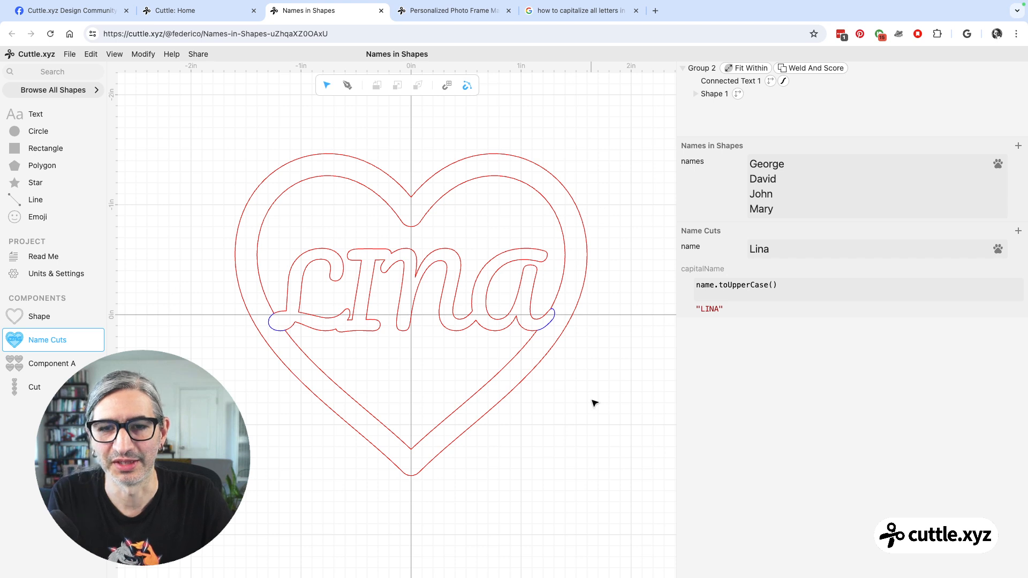
# Check the capitalized names in Component A and Cut, and return to the Name Cuts component.
pyautogui.click(28, 368)
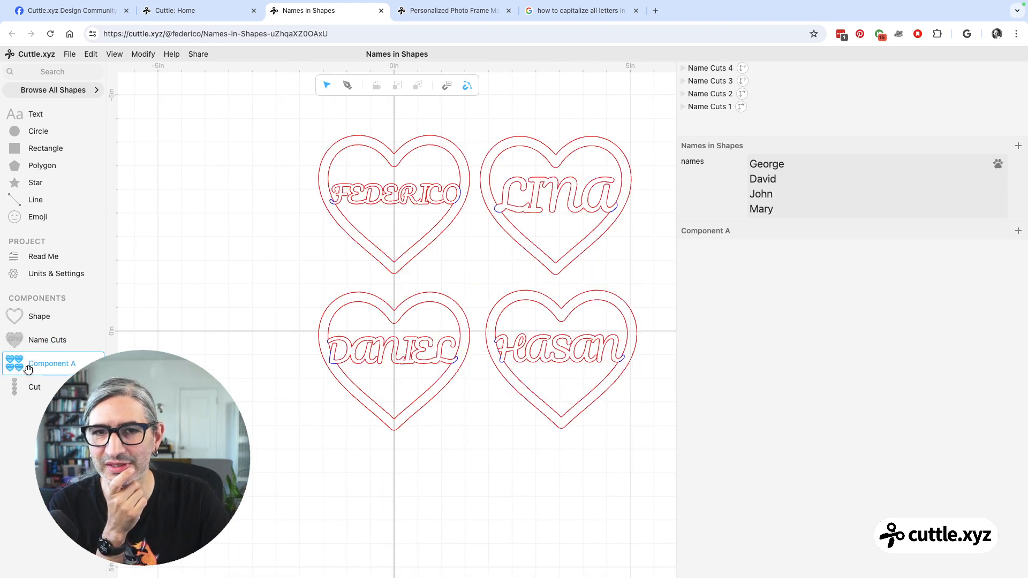
pyautogui.click(38, 387)
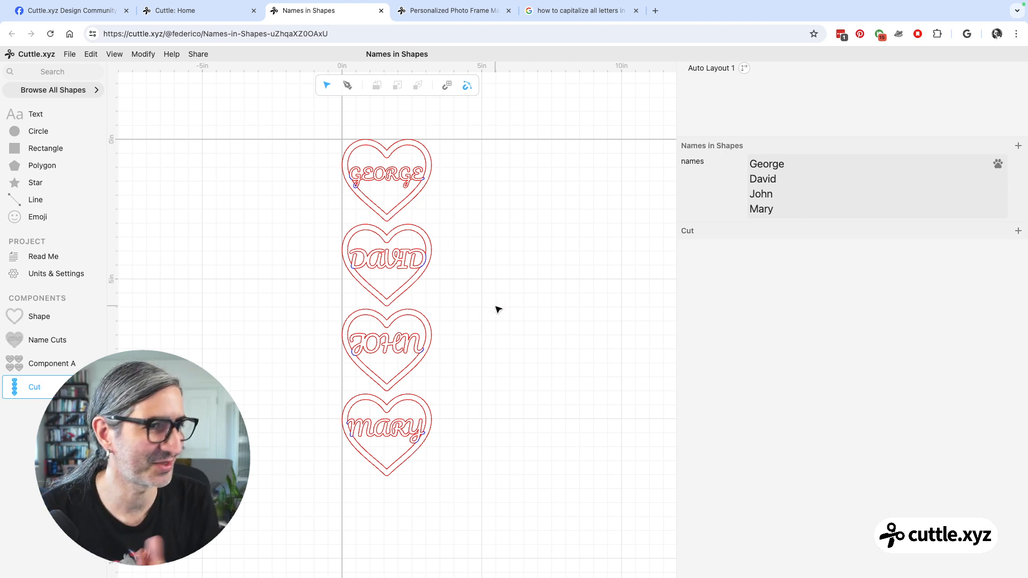
pyautogui.scroll(1, 496, 307)
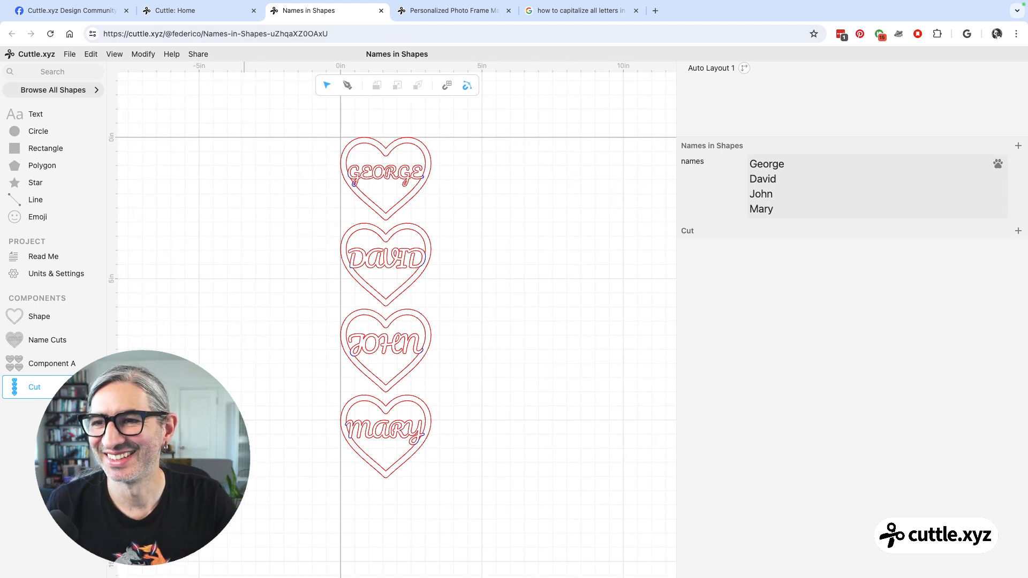
pyautogui.click(46, 337)
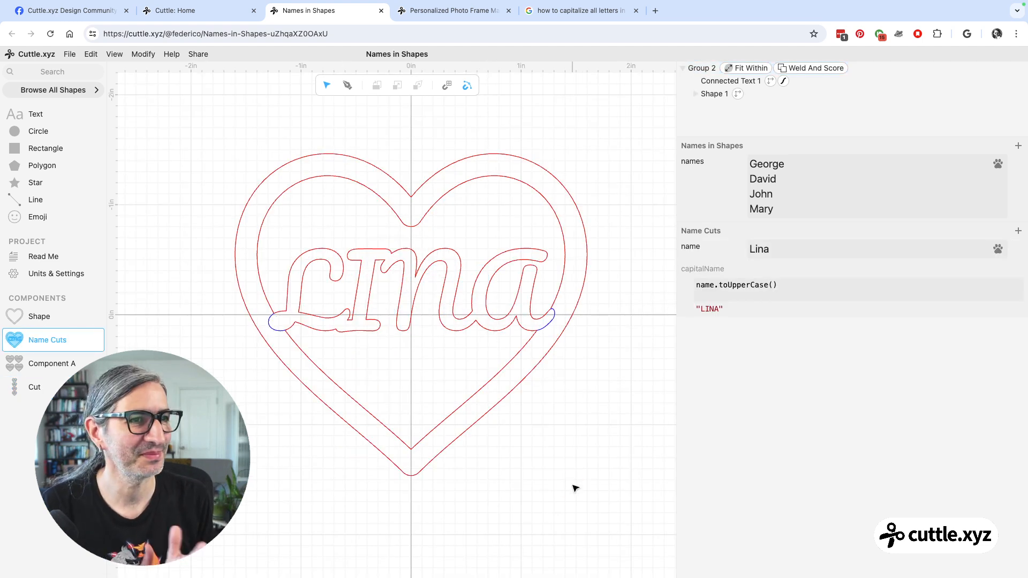